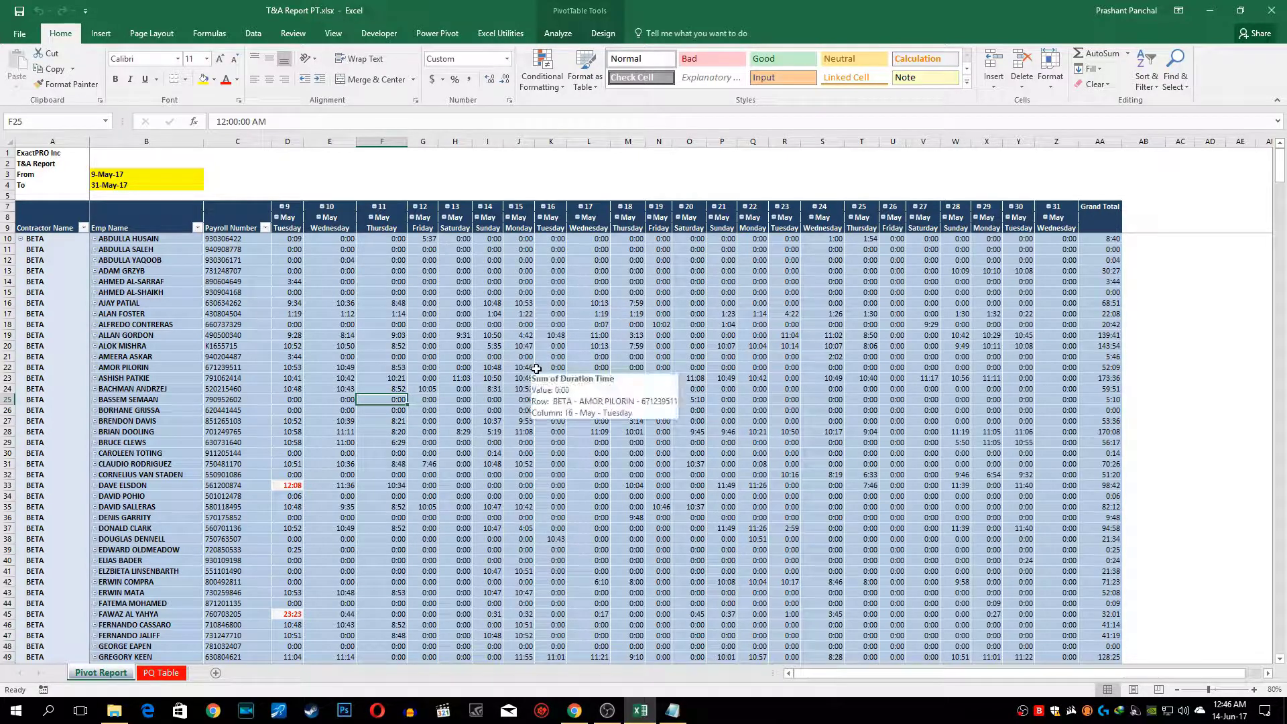
Inspect the pivot's contractor, employee, payroll and duration cells and the B3:B4 date formulas
left_click(41, 263)
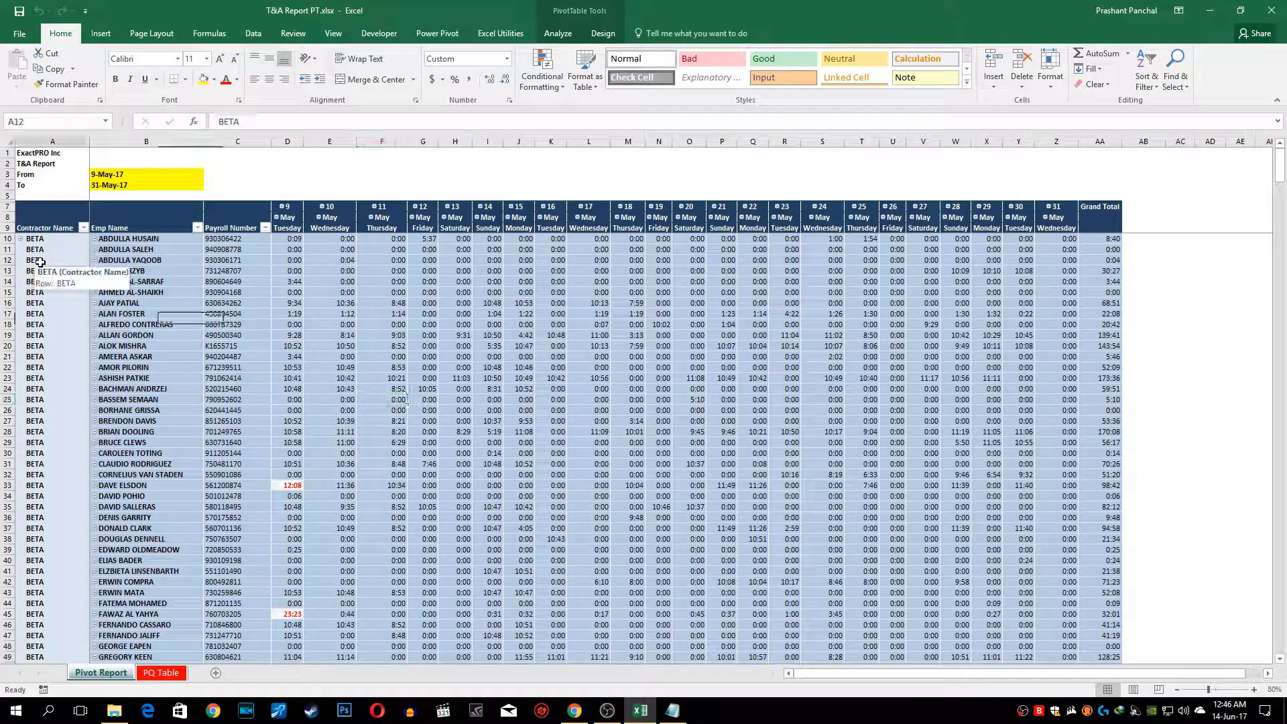
left_click(117, 266)
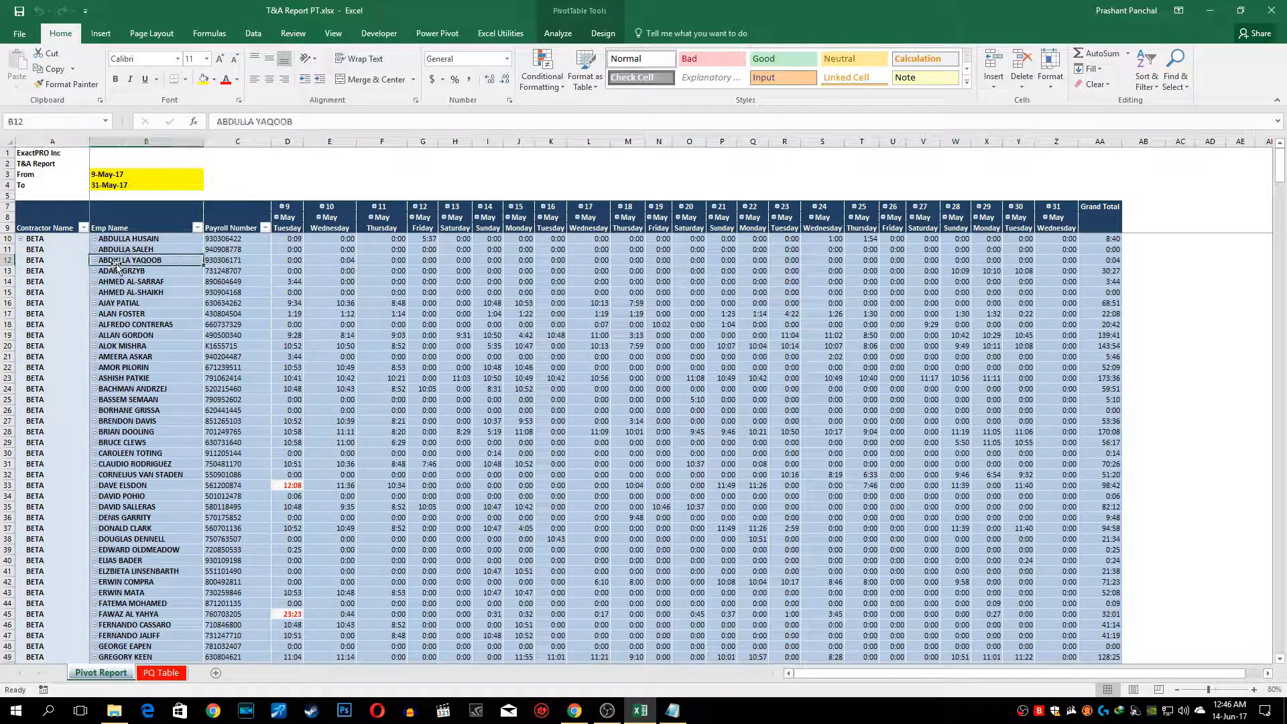
left_click(223, 264)
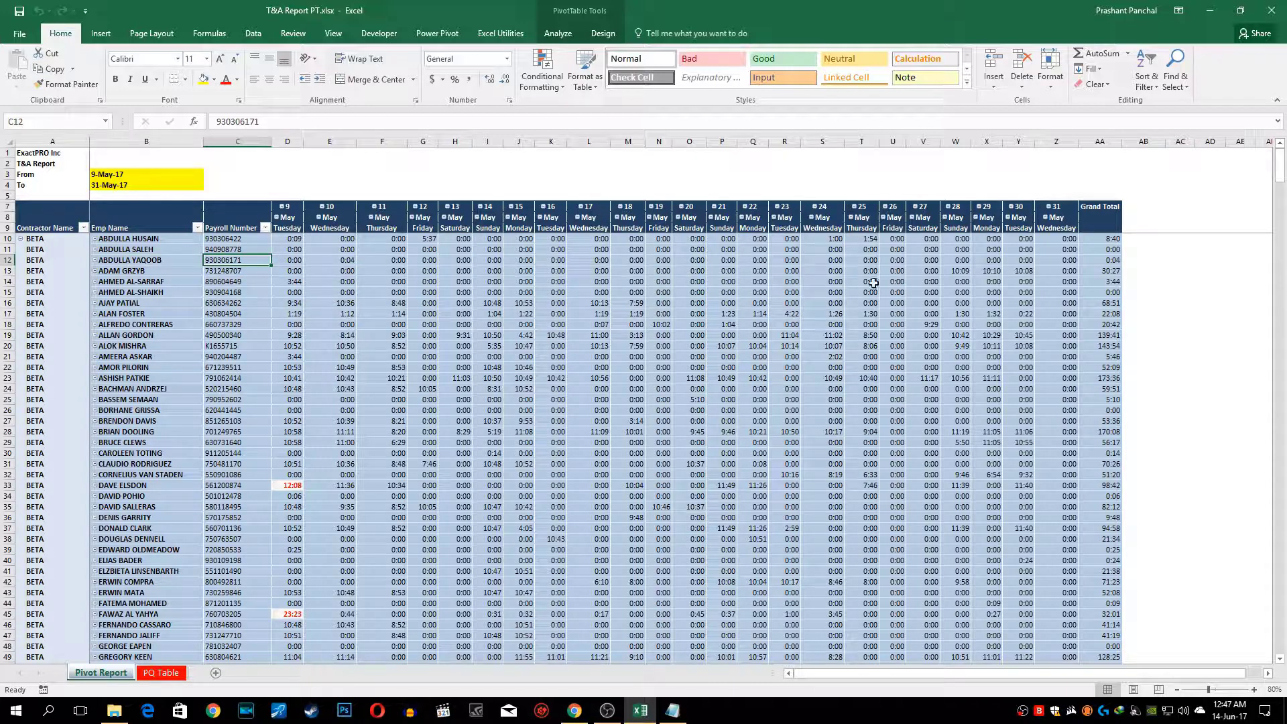
mouse_move(970, 285)
left_click_drag(114, 175, 111, 182)
left_click(110, 183)
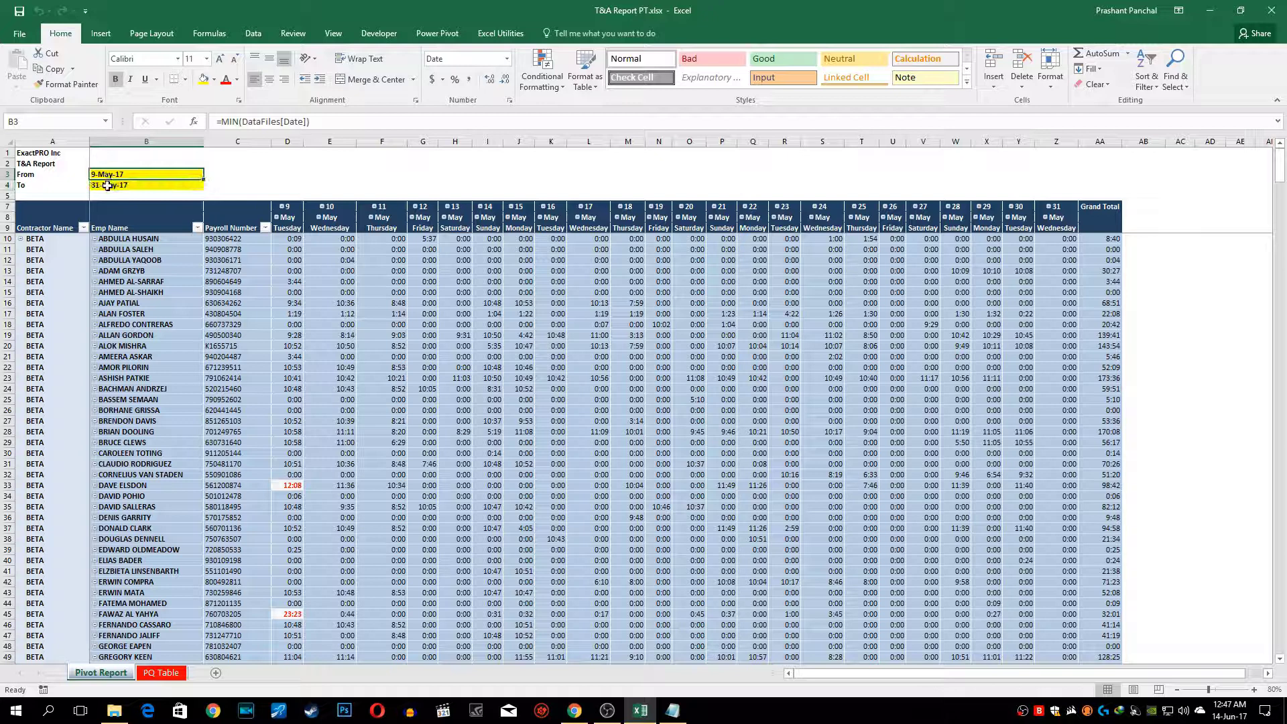
left_click(454, 326)
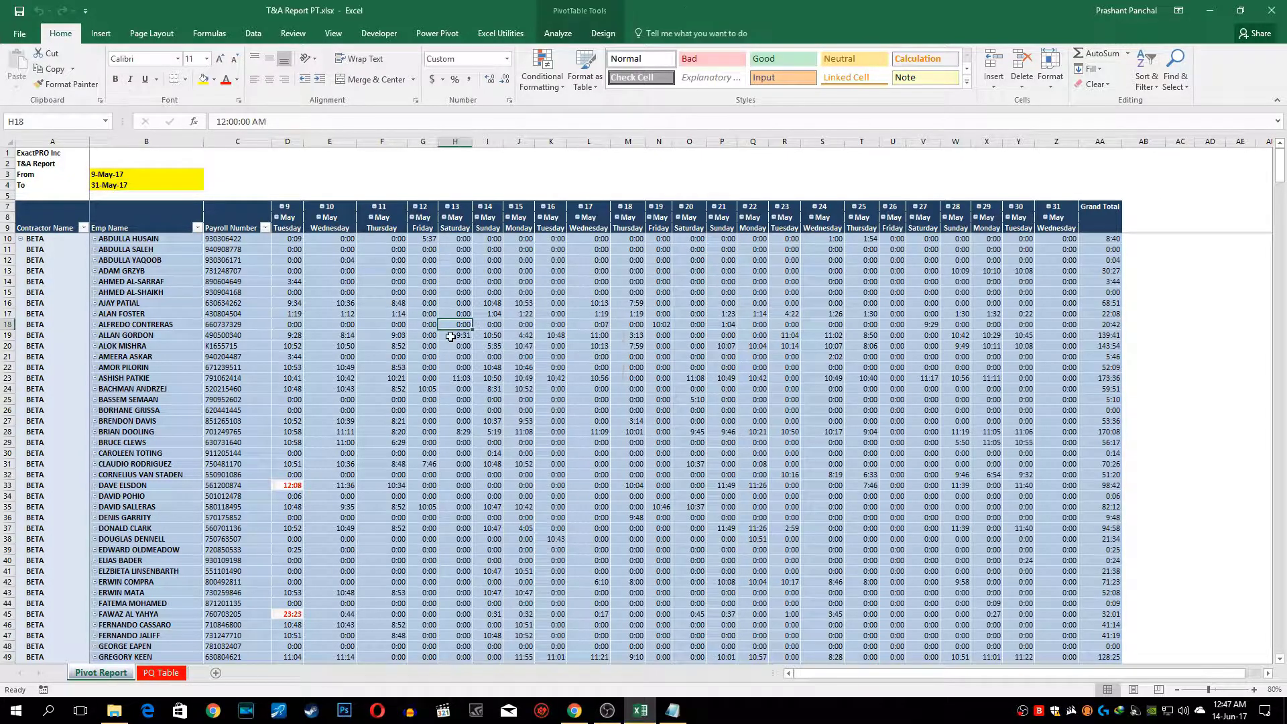
mouse_move(465, 344)
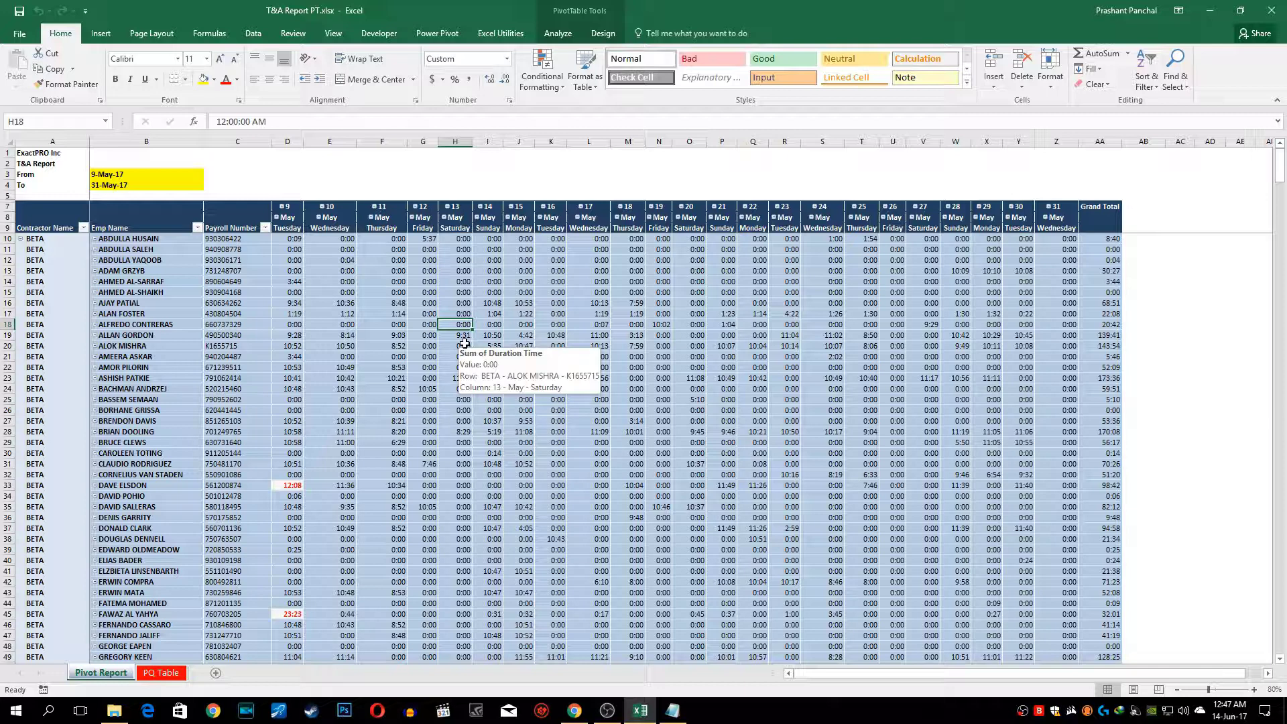
mouse_move(497, 332)
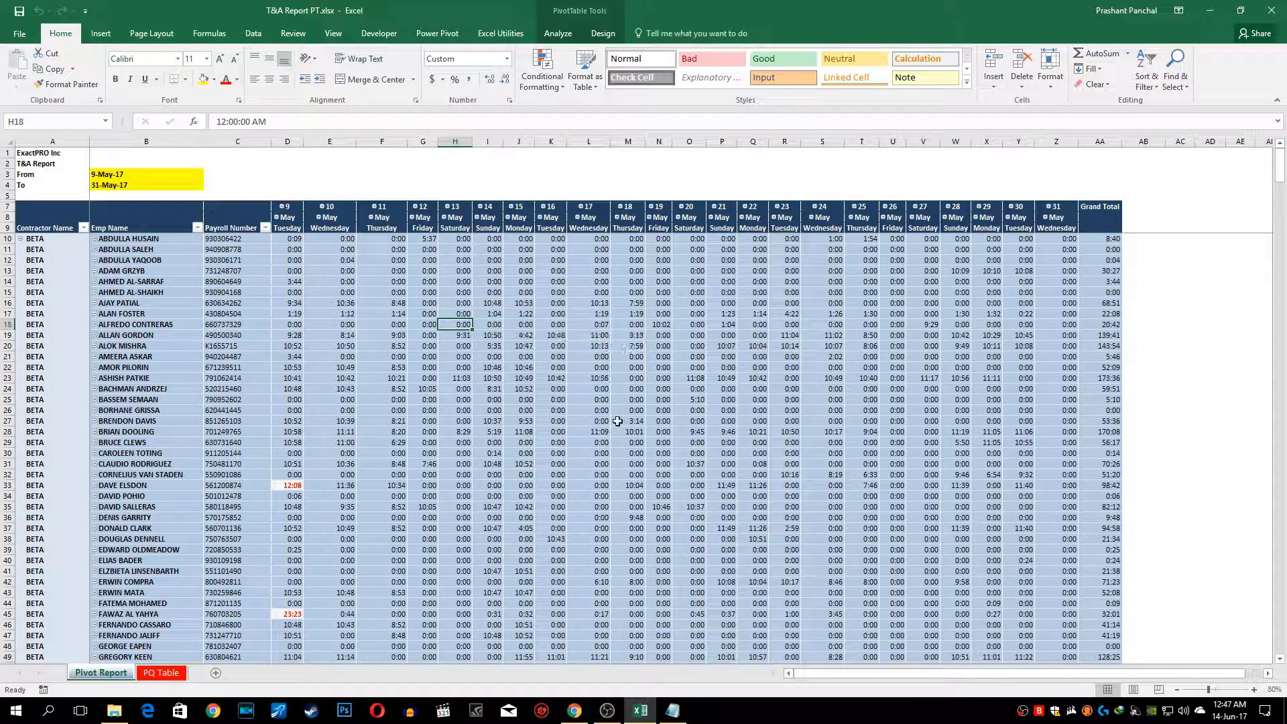
mouse_move(531, 385)
View BETA 0517.csv in Notepad, then minimize it to show the DataFiles folder
scroll(132, 488, "down", 6)
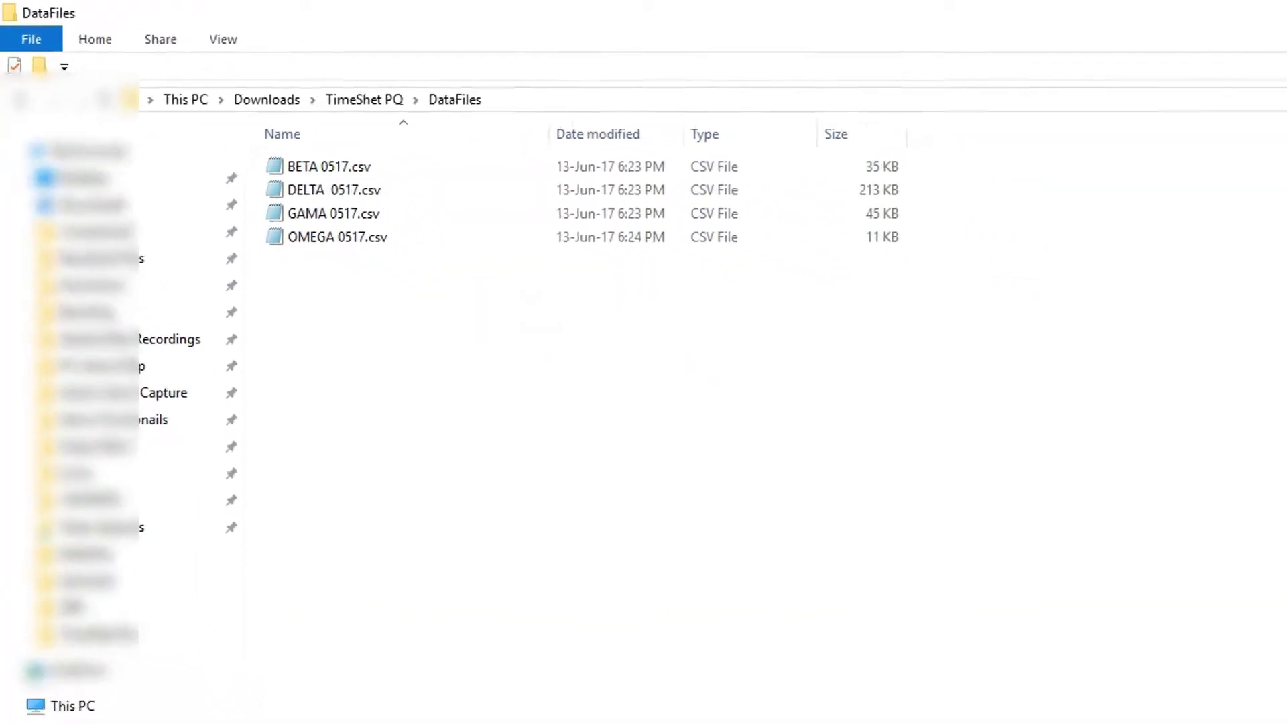
double_click(329, 166)
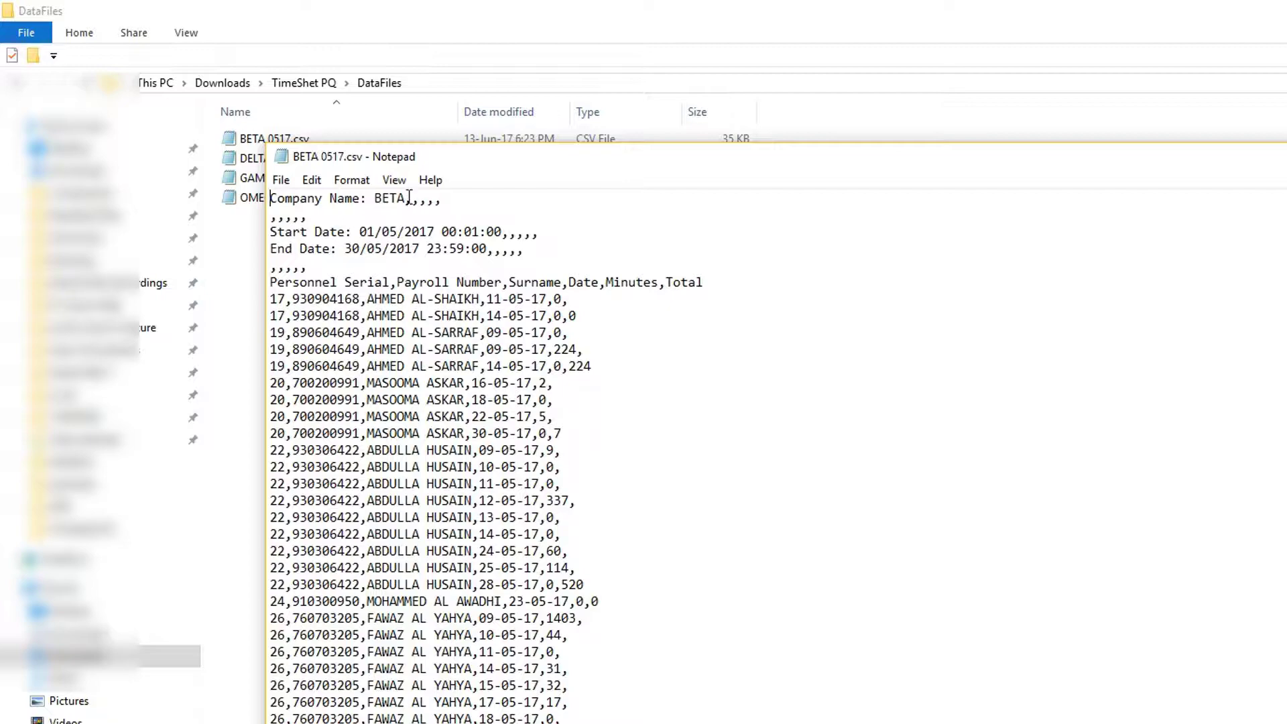
scroll(443, 456, "down", 11)
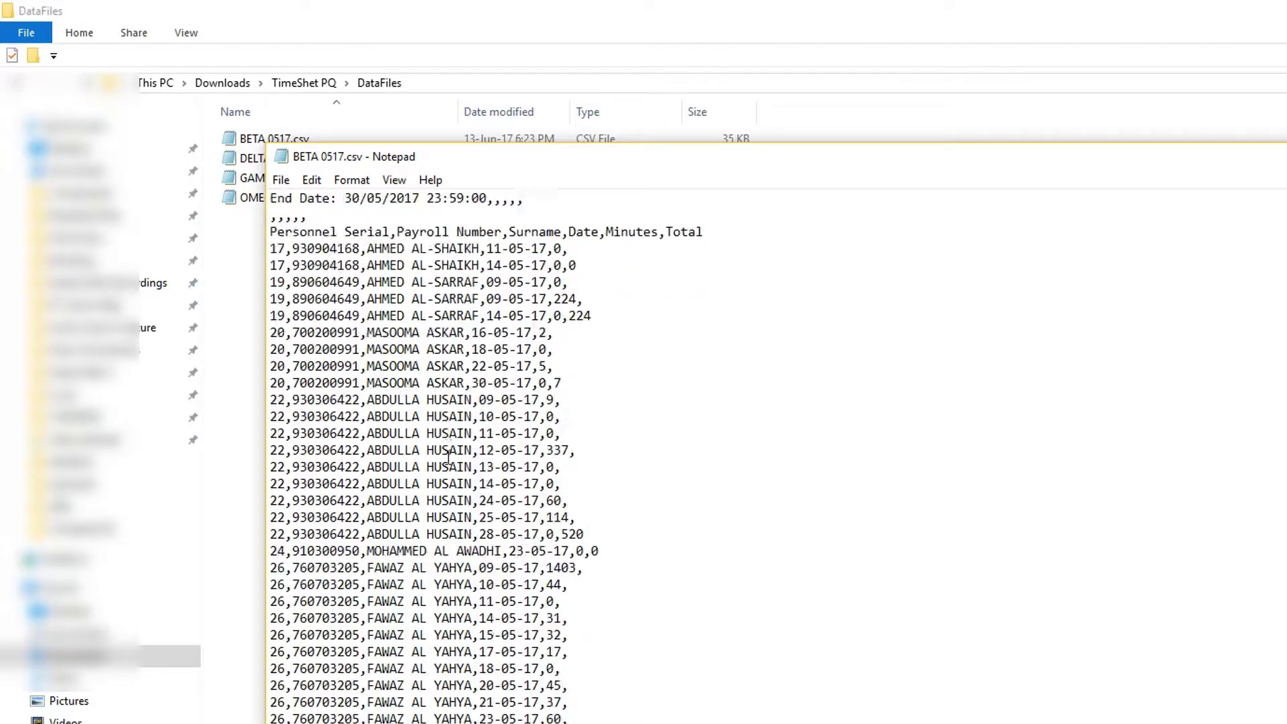
scroll(435, 516, "up", 11)
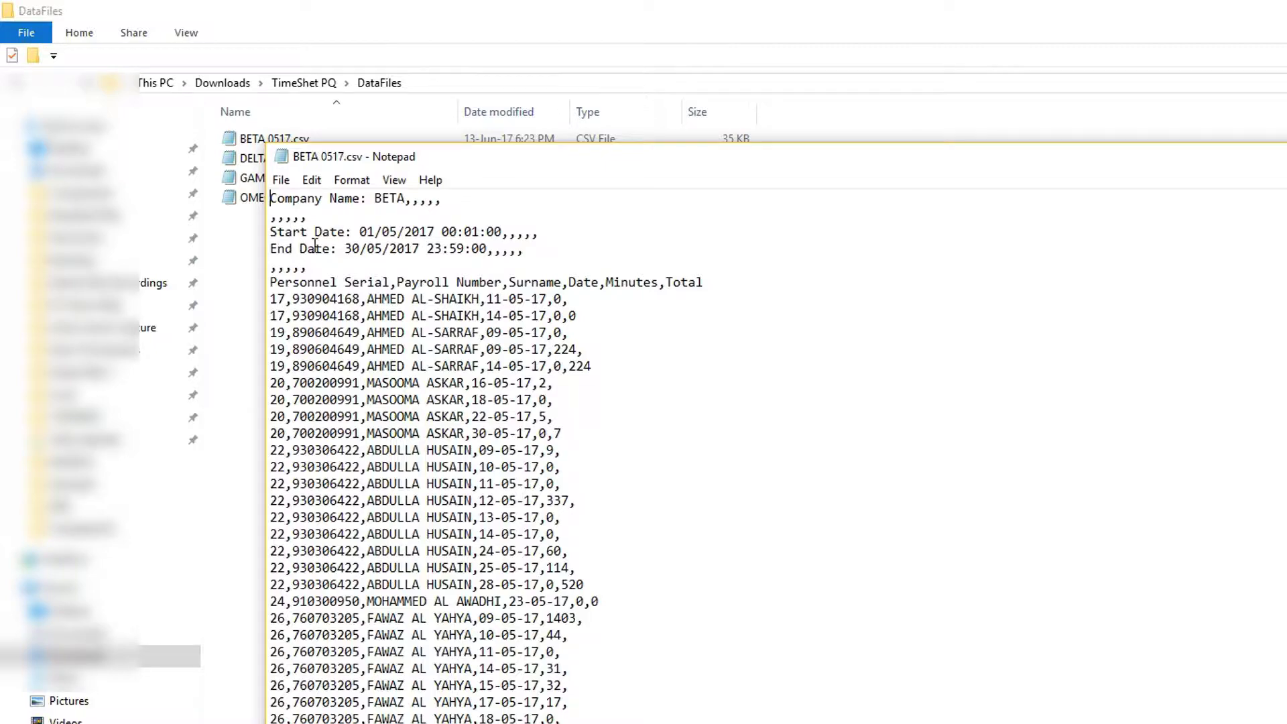
left_click(957, 114)
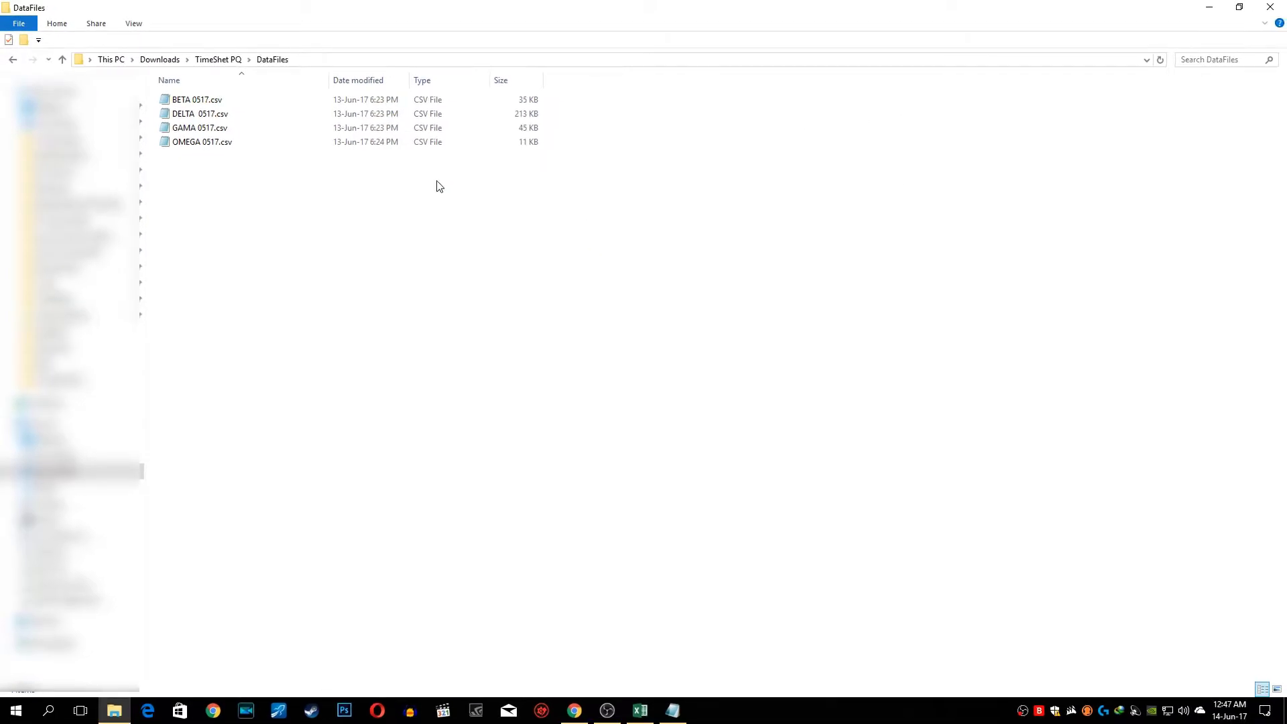
Bring the T&A Report workbook forward and review the PQ Table rows and pivot durations
left_click(640, 711)
mouse_move(435, 377)
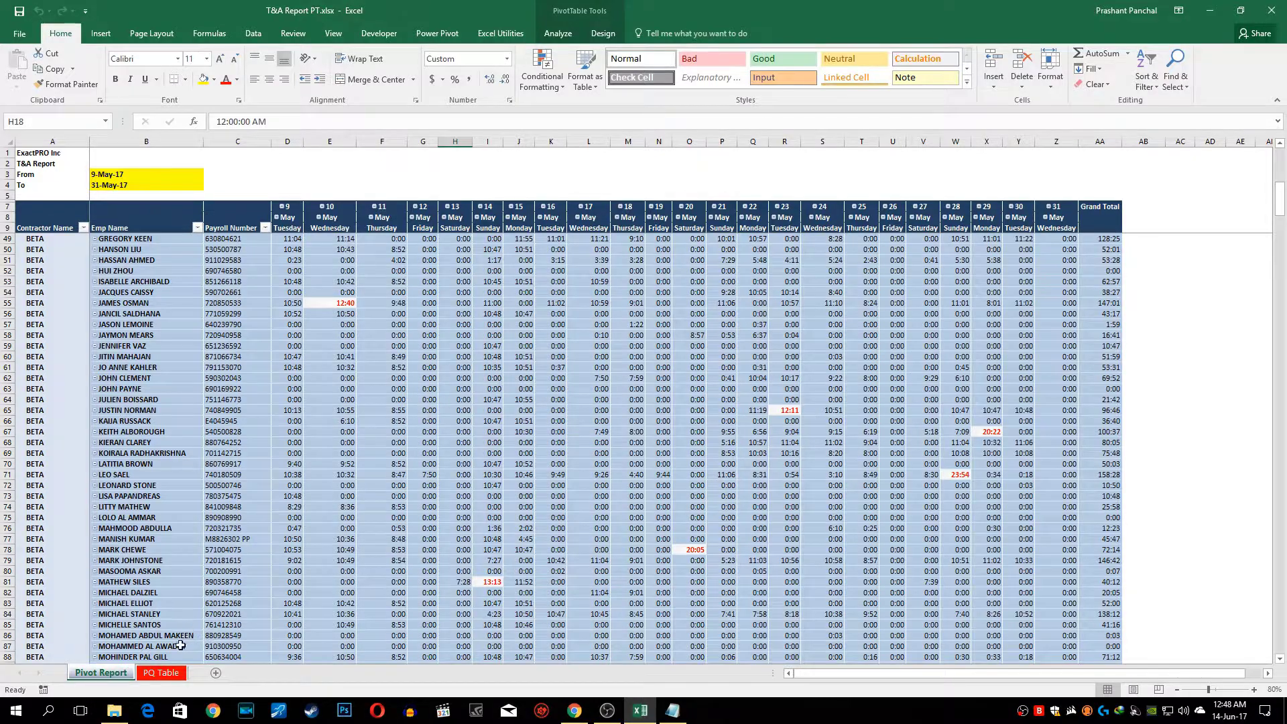
left_click(173, 672)
left_click(267, 364)
scroll(267, 364, "up", 15)
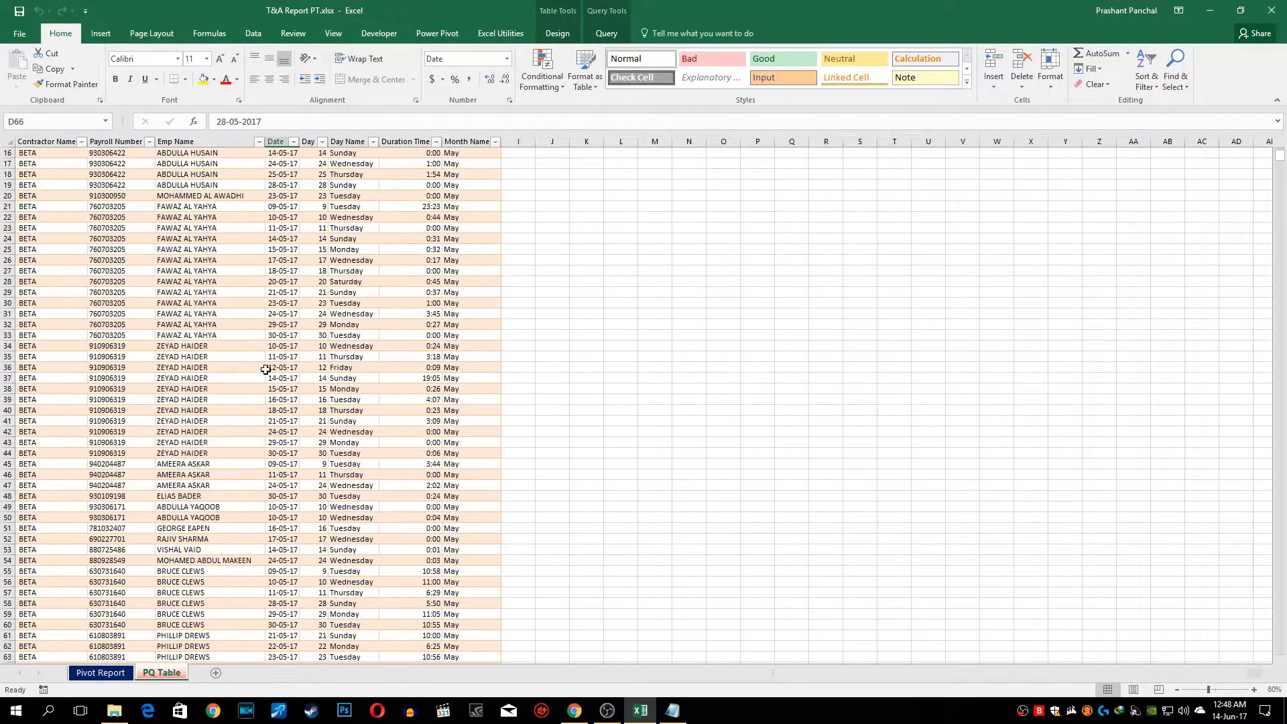
left_click(234, 233)
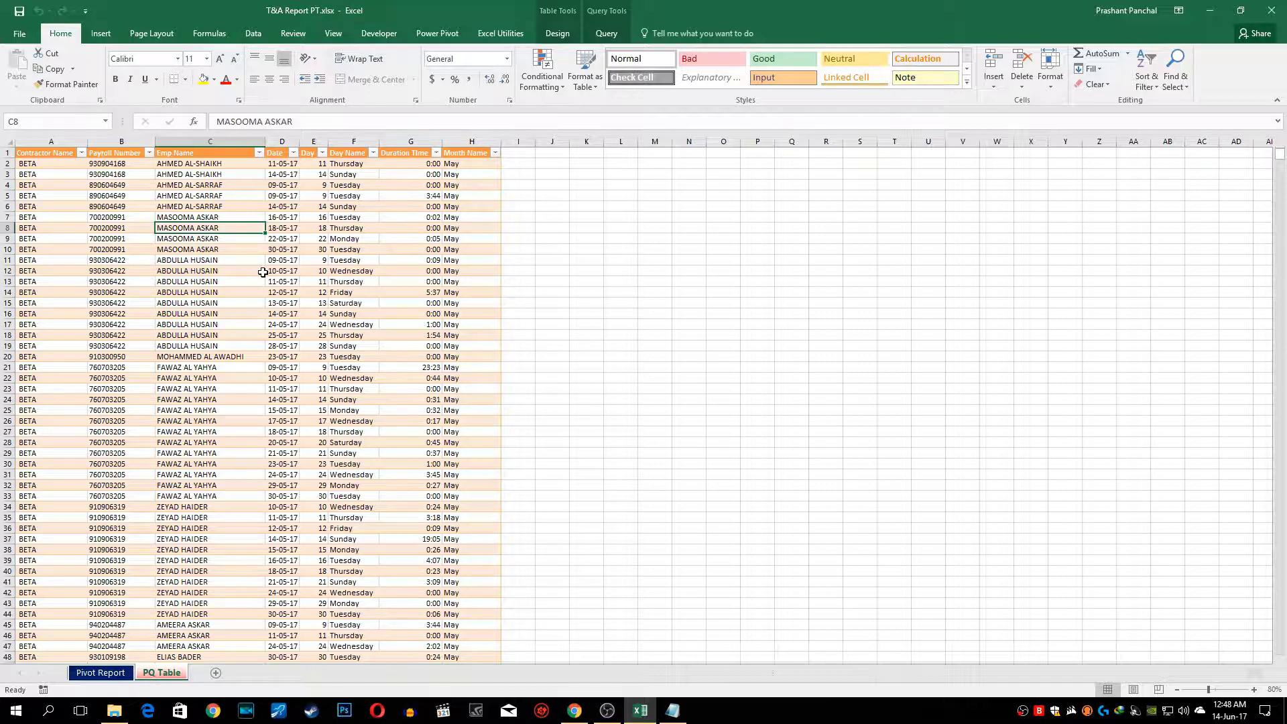
left_click(100, 672)
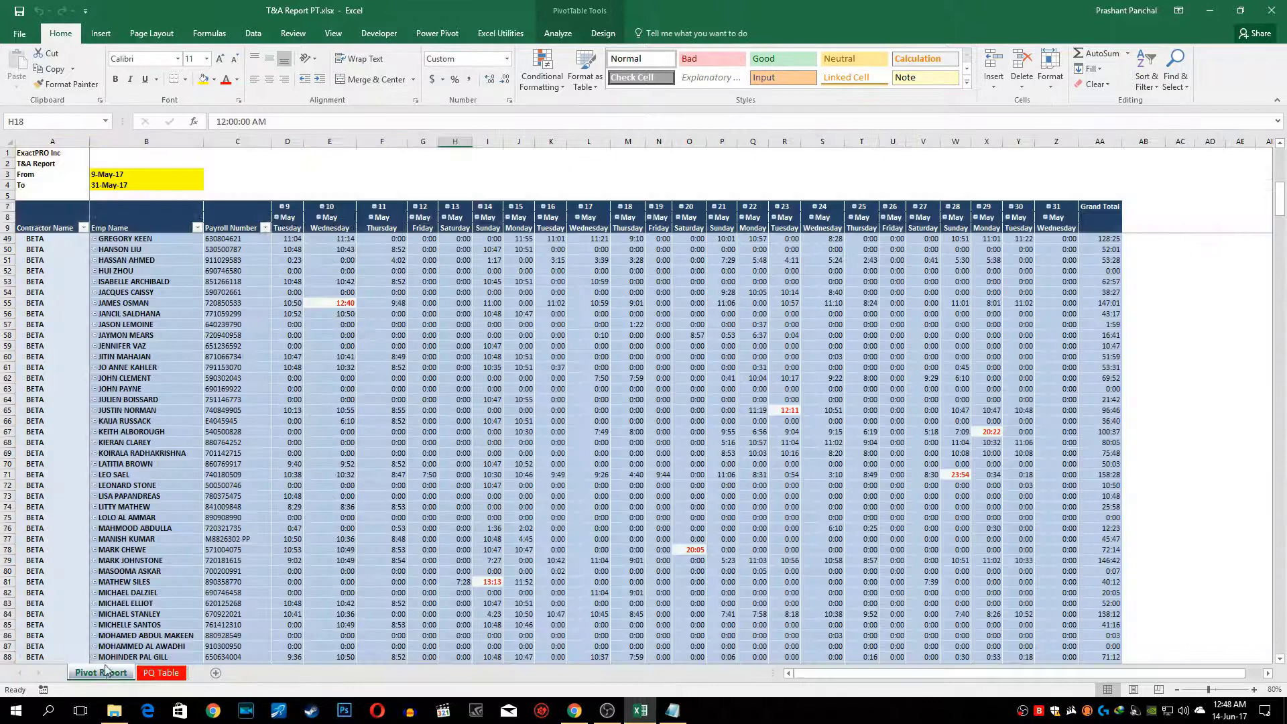
left_click(342, 457)
scroll(290, 530, "down", 5)
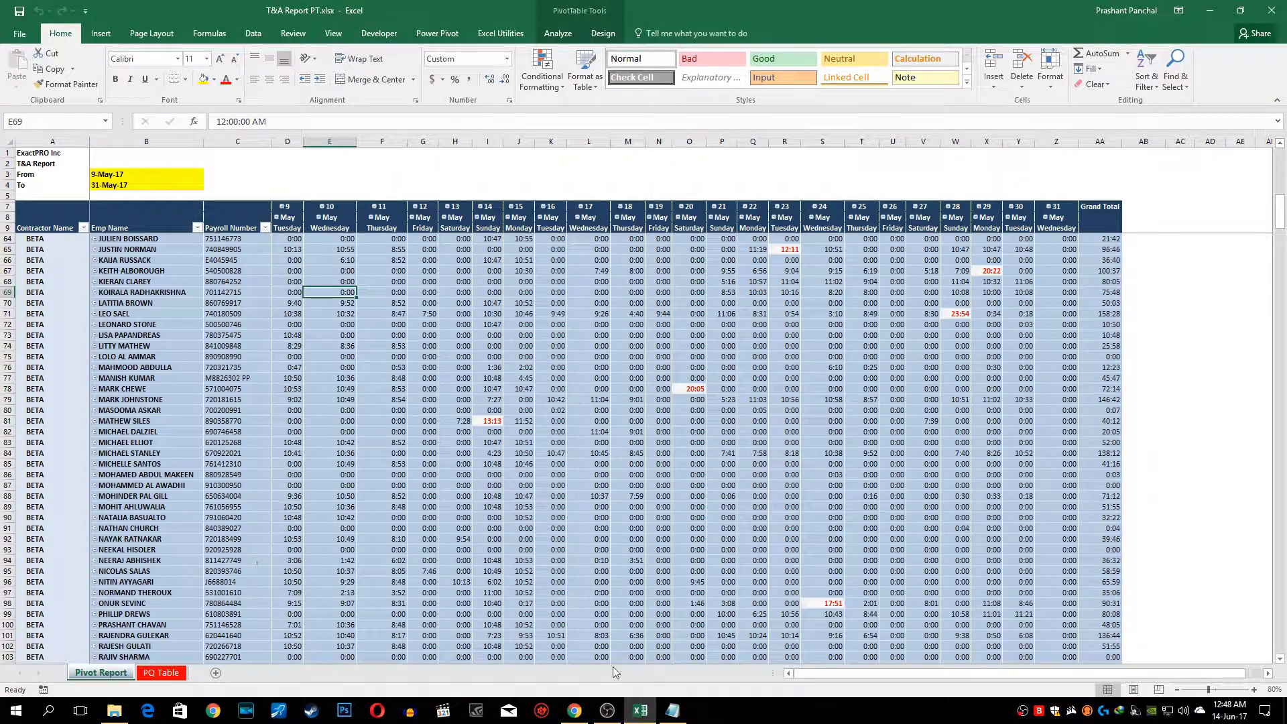
Check the MIN/MAX formulas behind the From and To dates in B3:B4
left_click(675, 711)
left_click(675, 711)
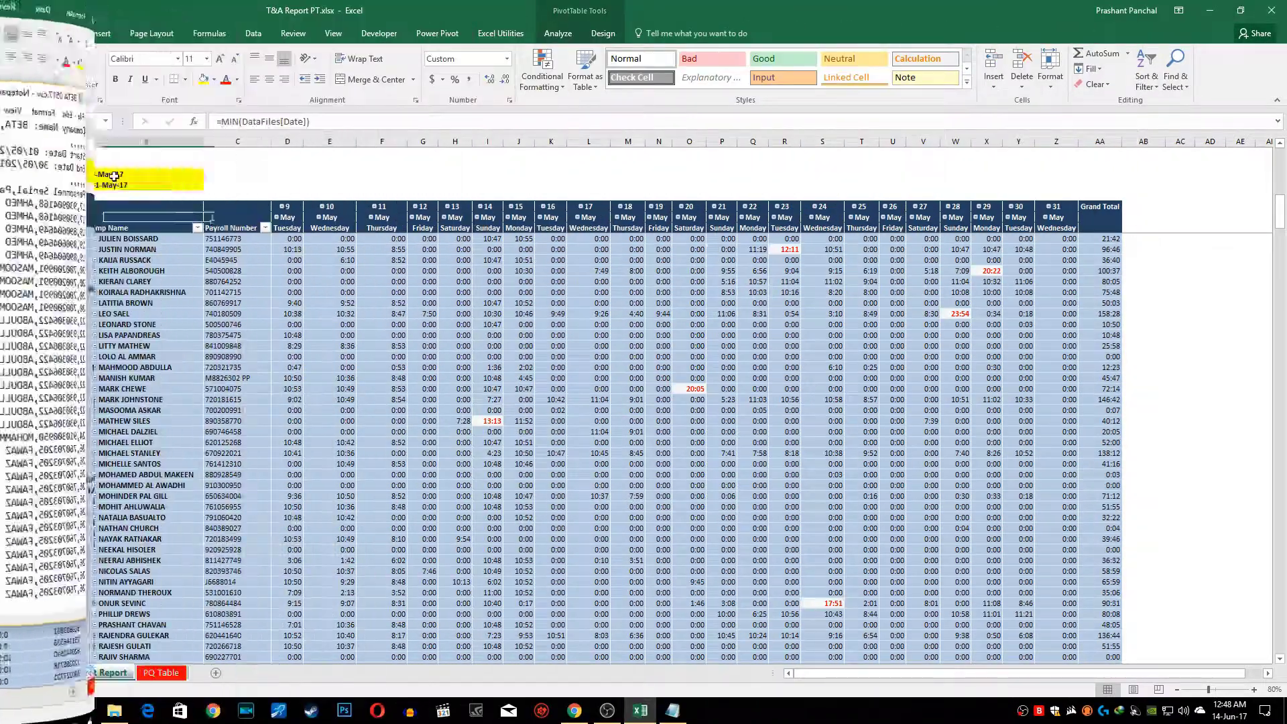
left_click_drag(110, 174, 113, 185)
left_click(114, 185)
left_click(106, 176)
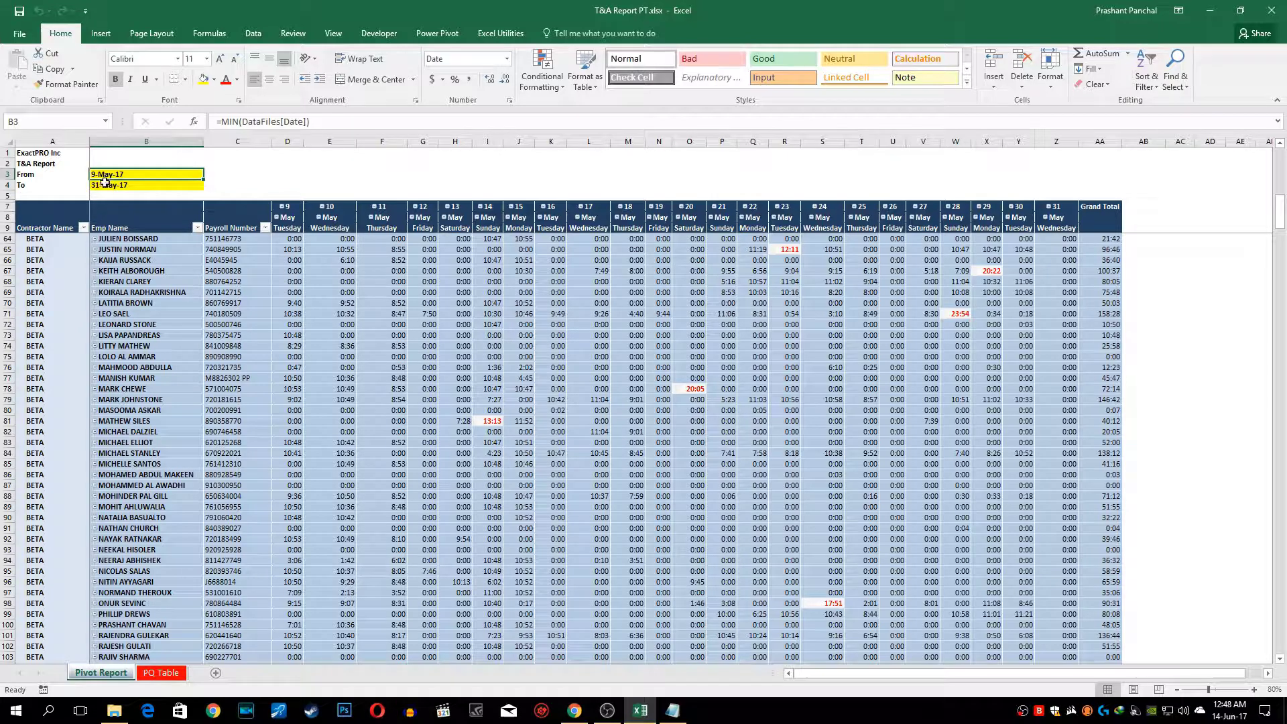
left_click(110, 185)
left_click(105, 175)
left_click(106, 186)
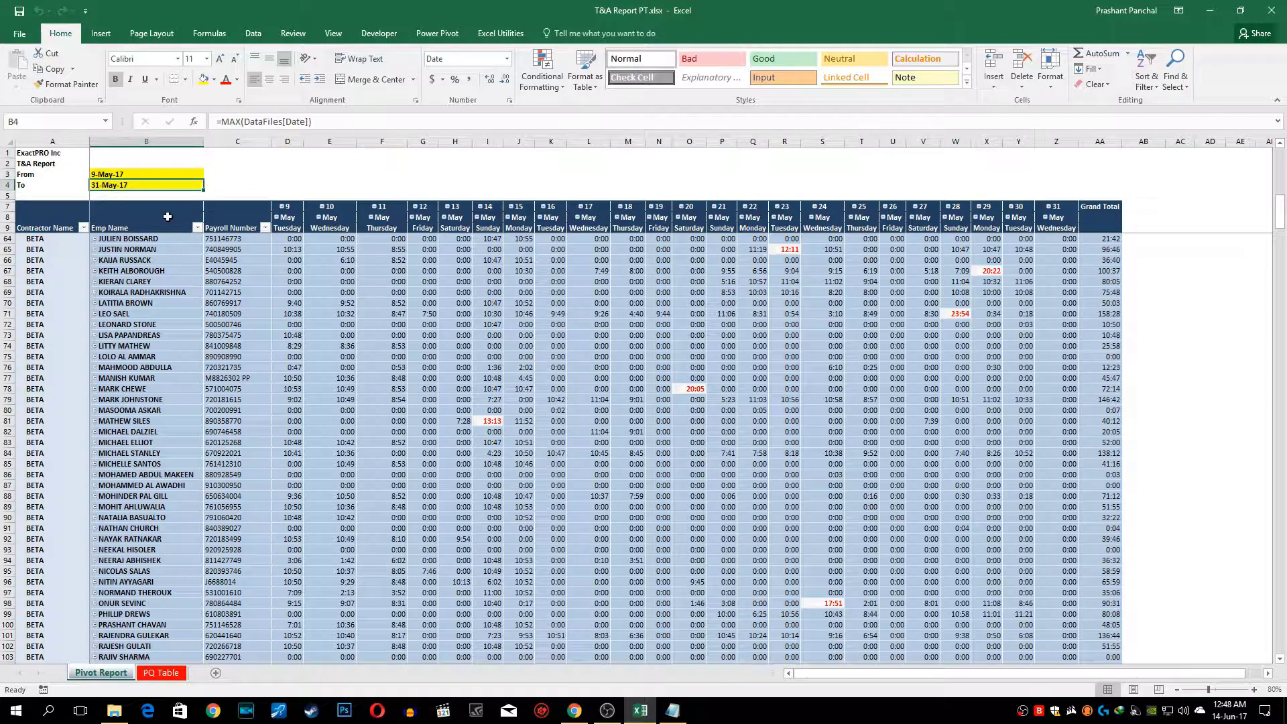
left_click(161, 672)
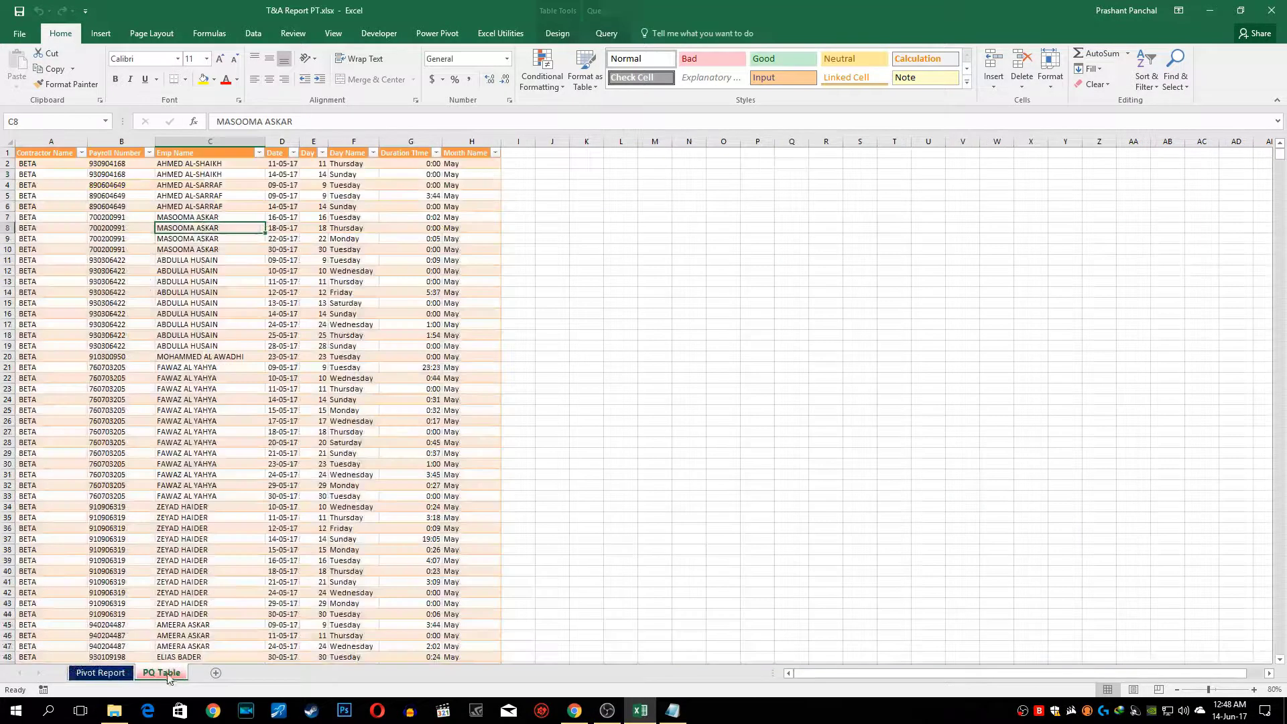
left_click(100, 672)
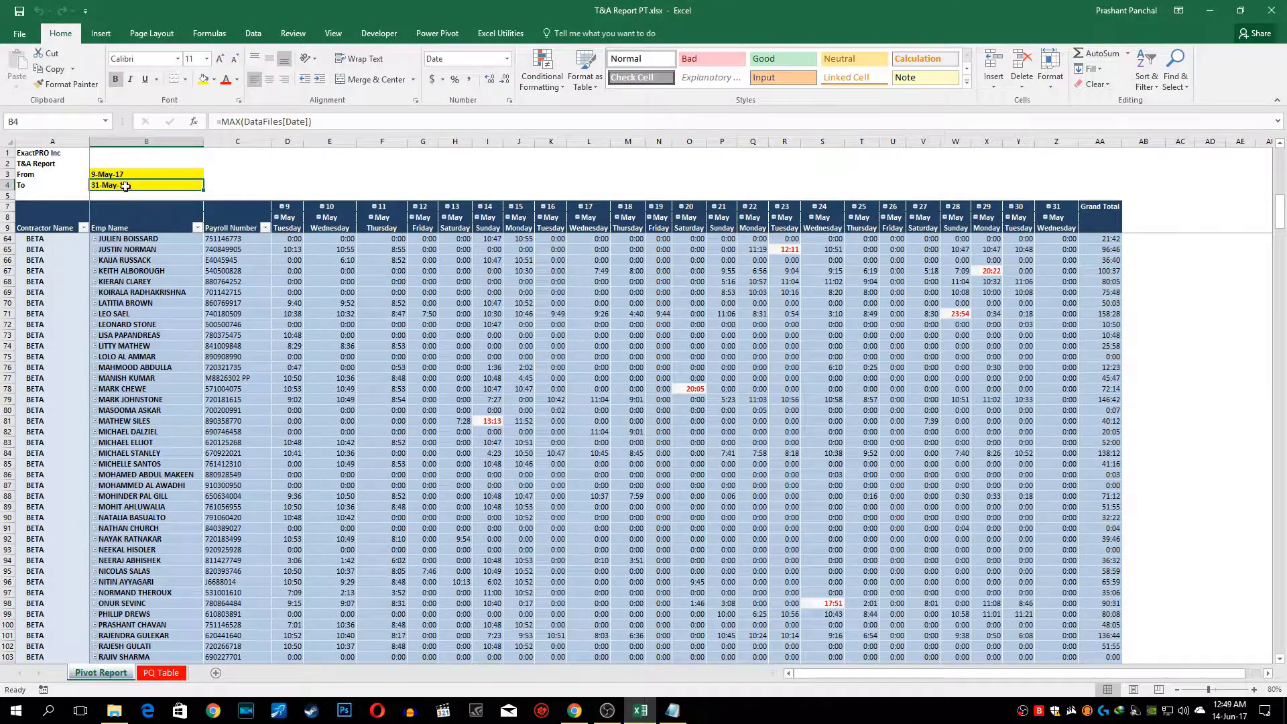
left_click_drag(120, 175, 122, 186)
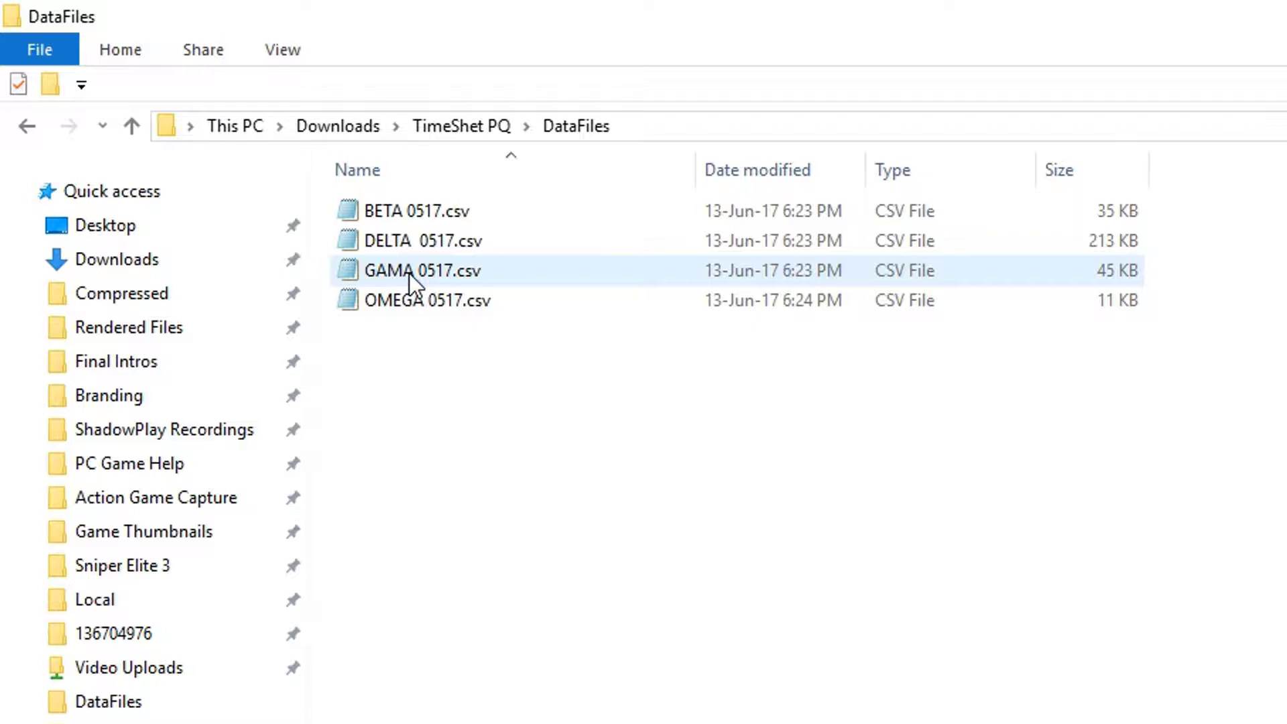
Delete GAMA 0517.csv and OMEGA 0517.csv, then return to Excel
left_click(409, 272)
left_click(407, 306, "shift")
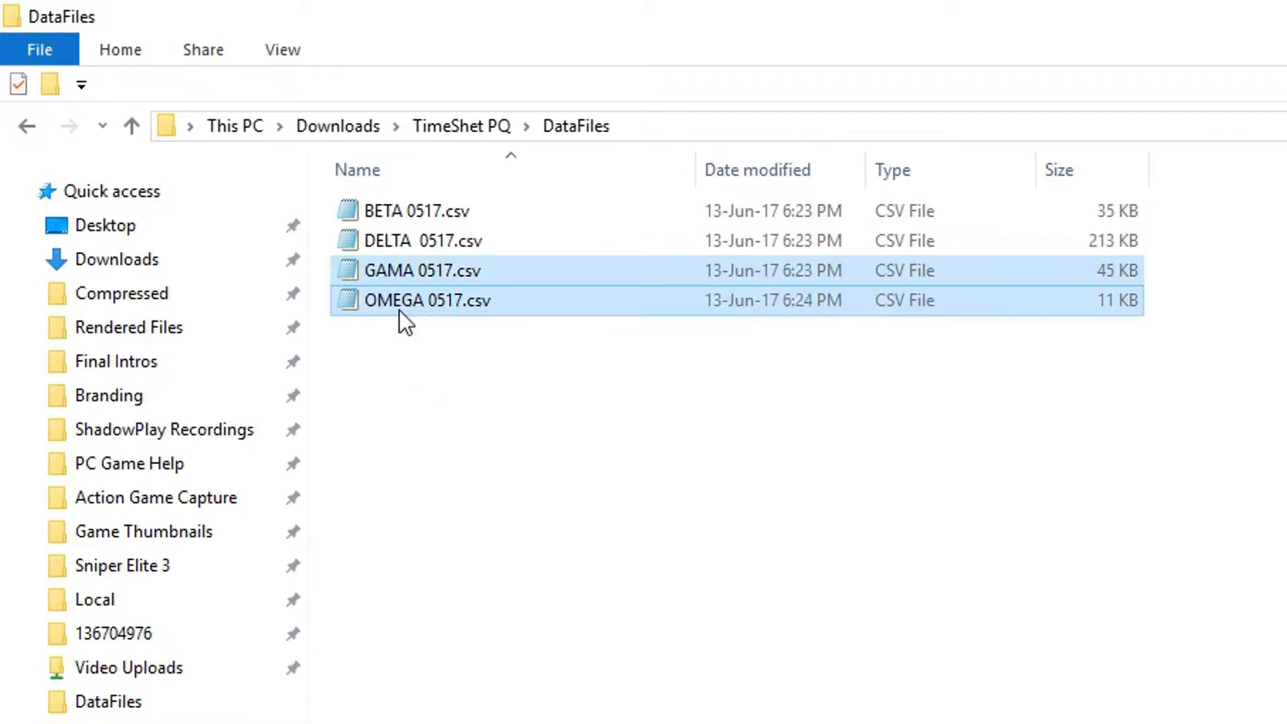
key("Delete")
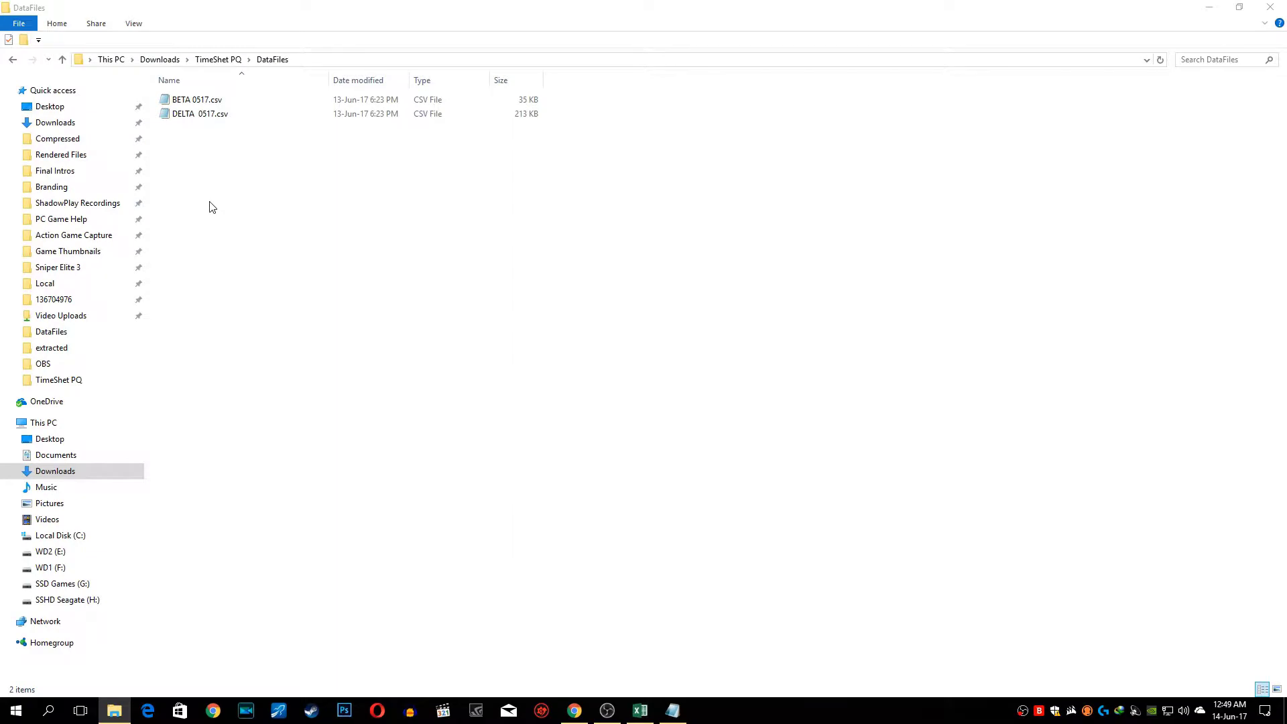
key("alt+Tab")
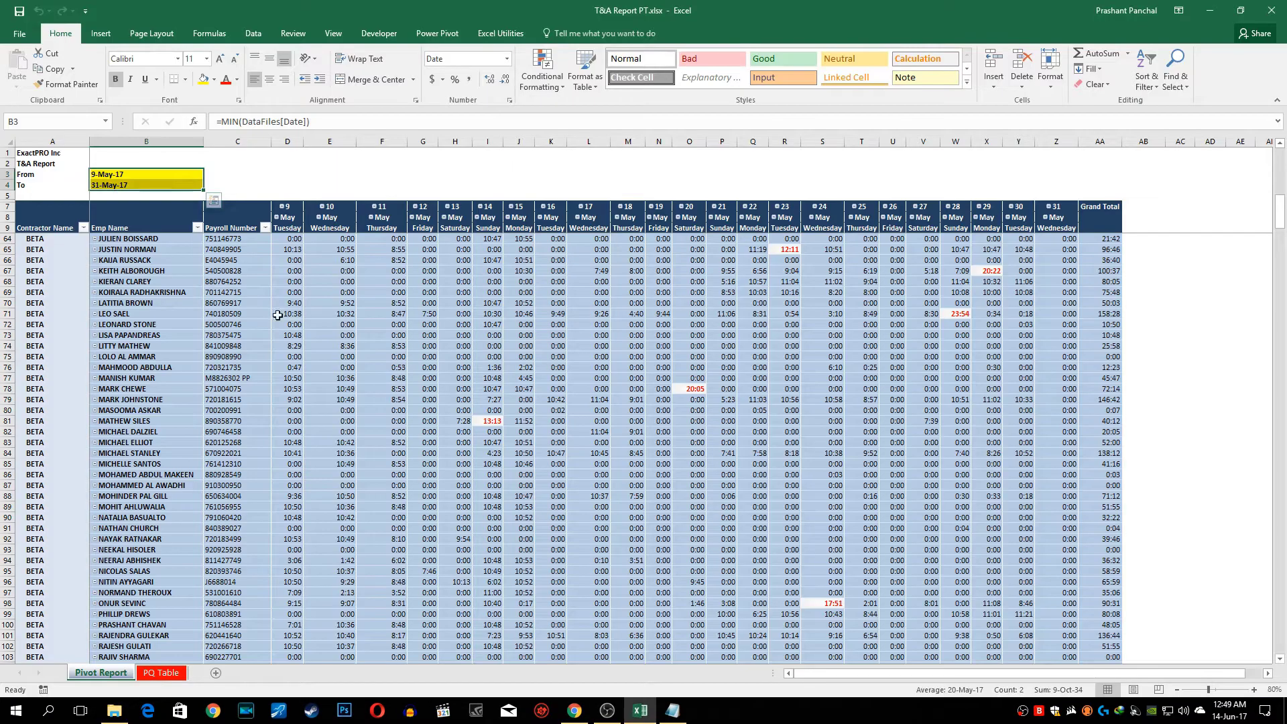
left_click(329, 324)
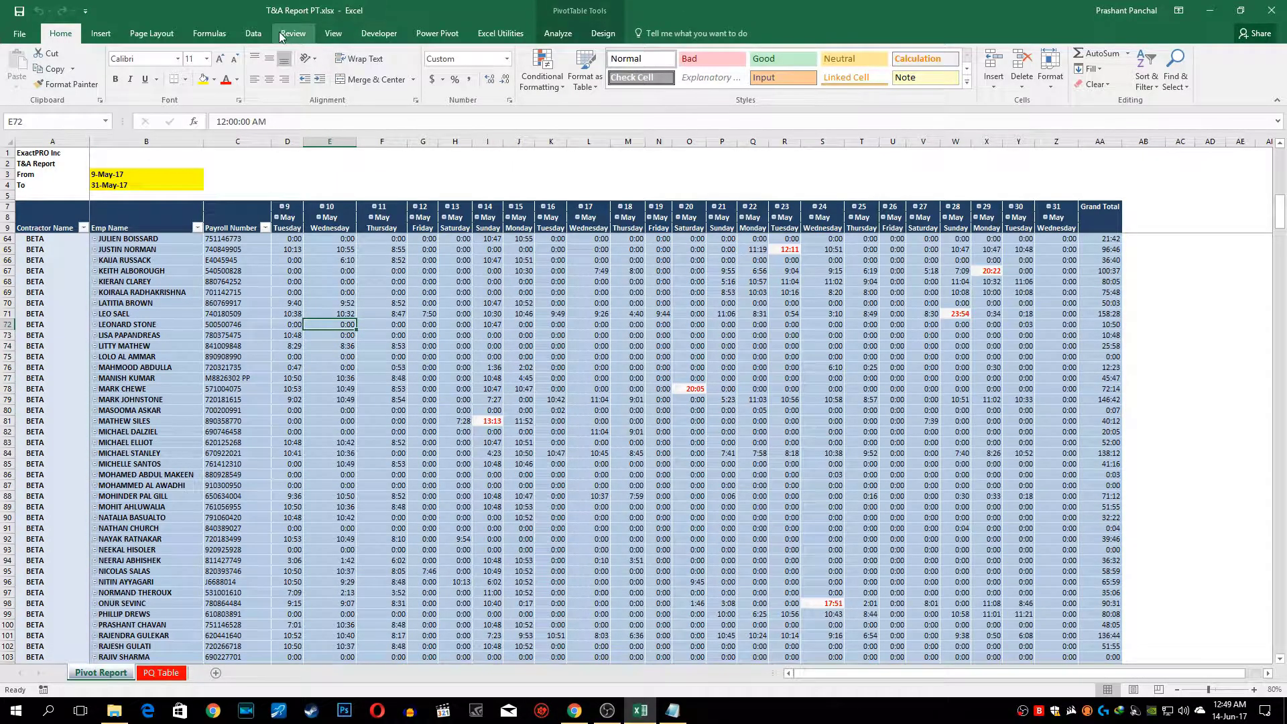
left_click(253, 33)
left_click(312, 61)
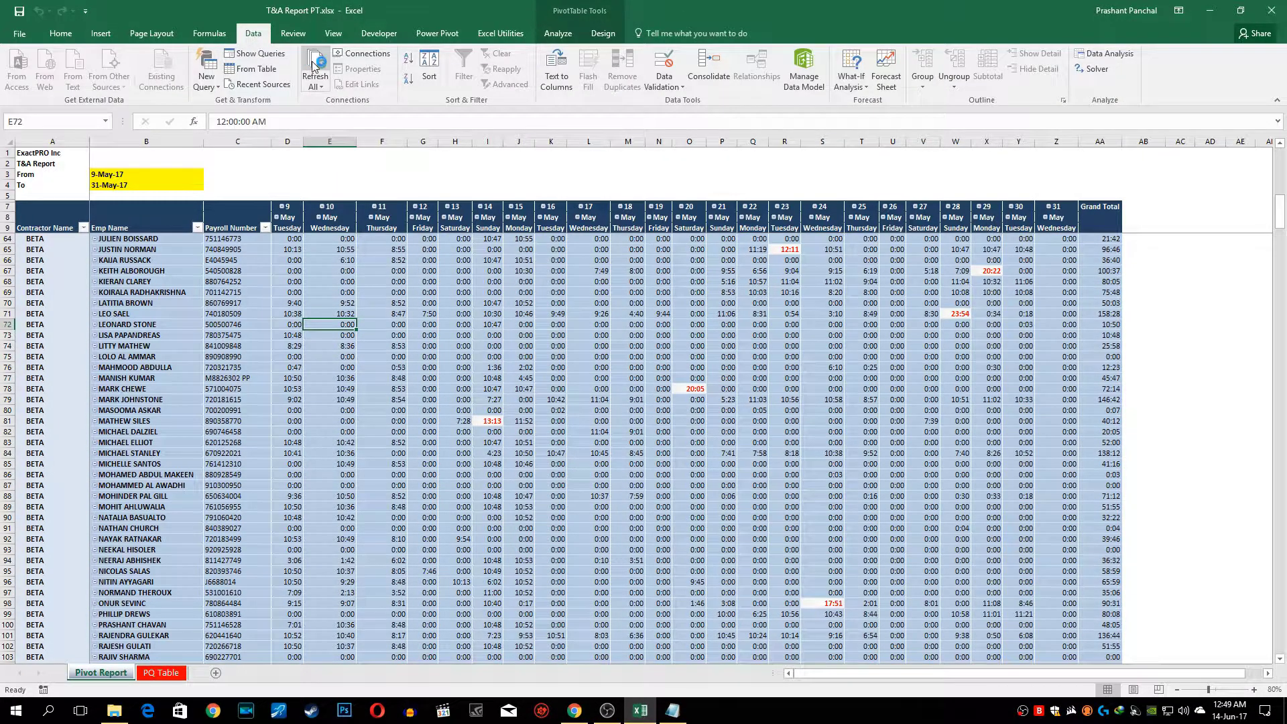
scroll(235, 348, "down", 20)
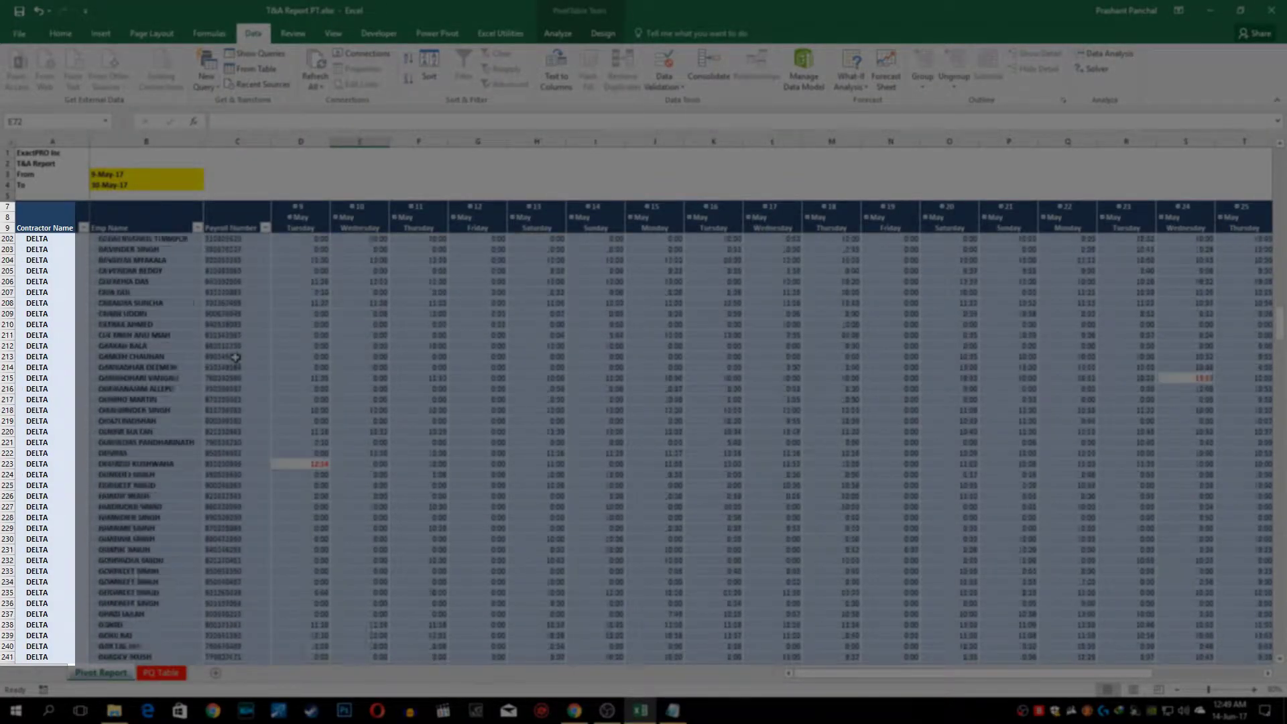
scroll(235, 348, "down", 20)
scroll(232, 366, "down", 20)
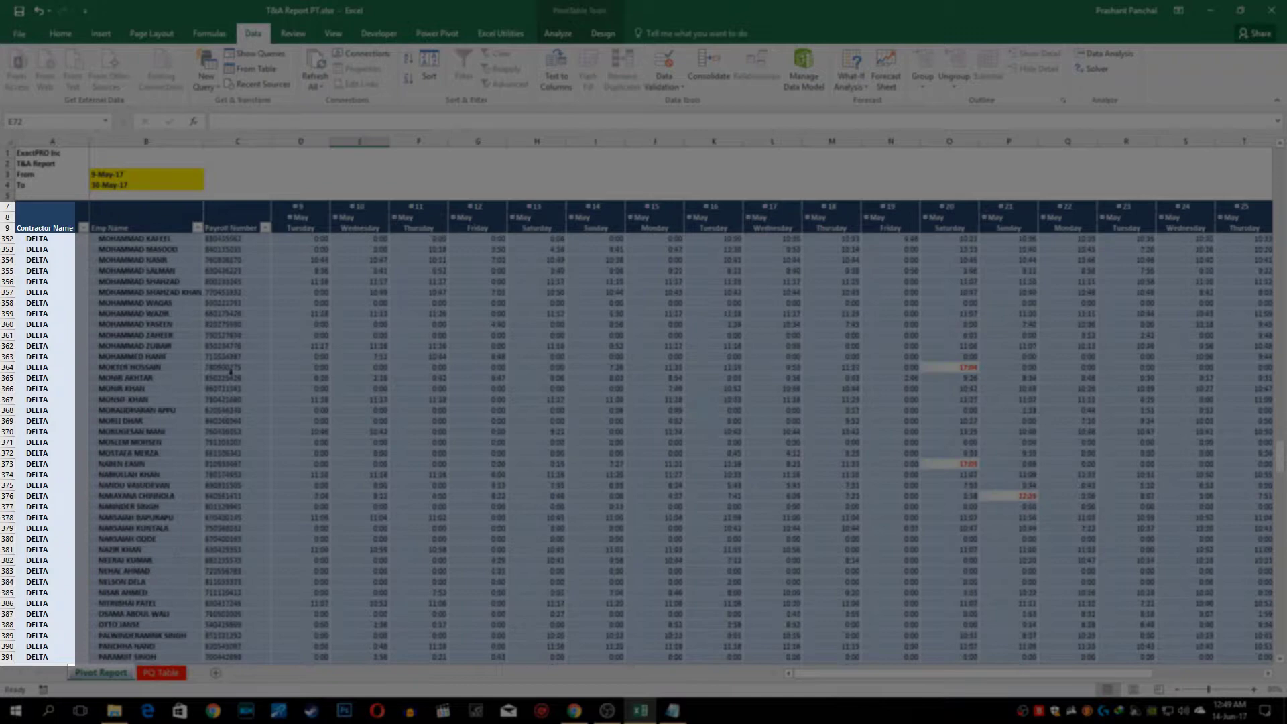
scroll(227, 392, "up", 2)
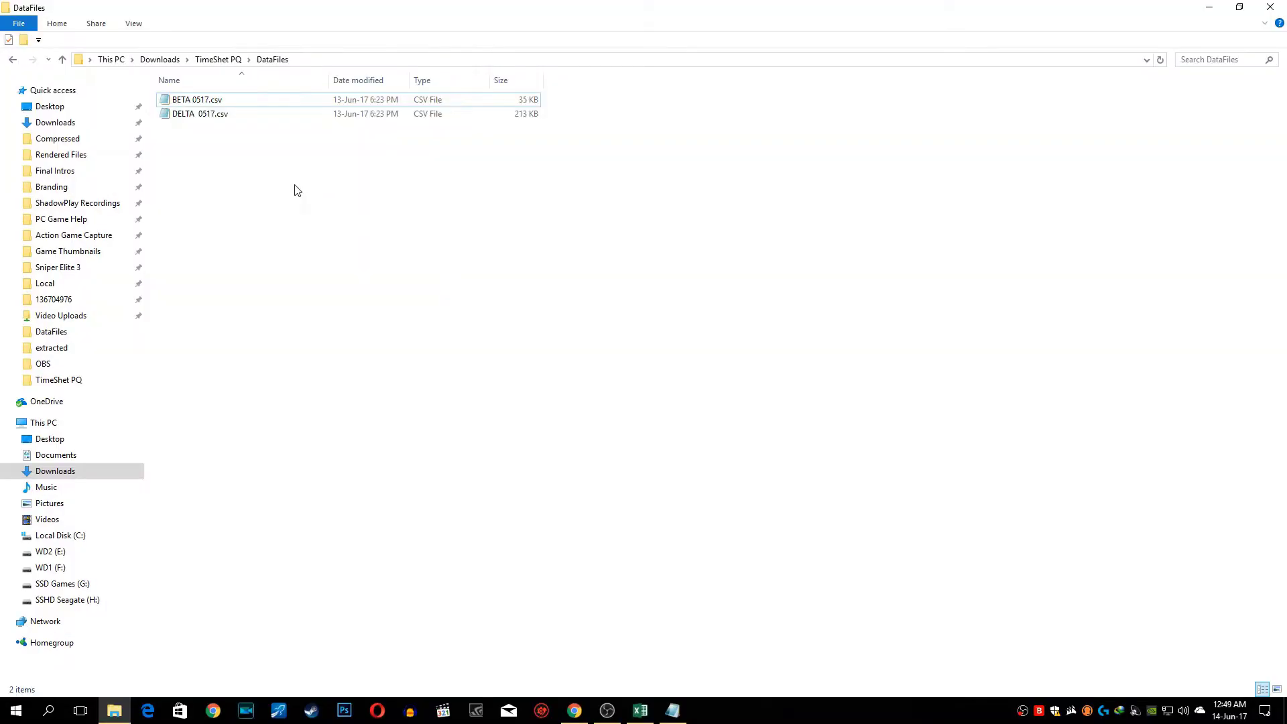
key("alt+Tab")
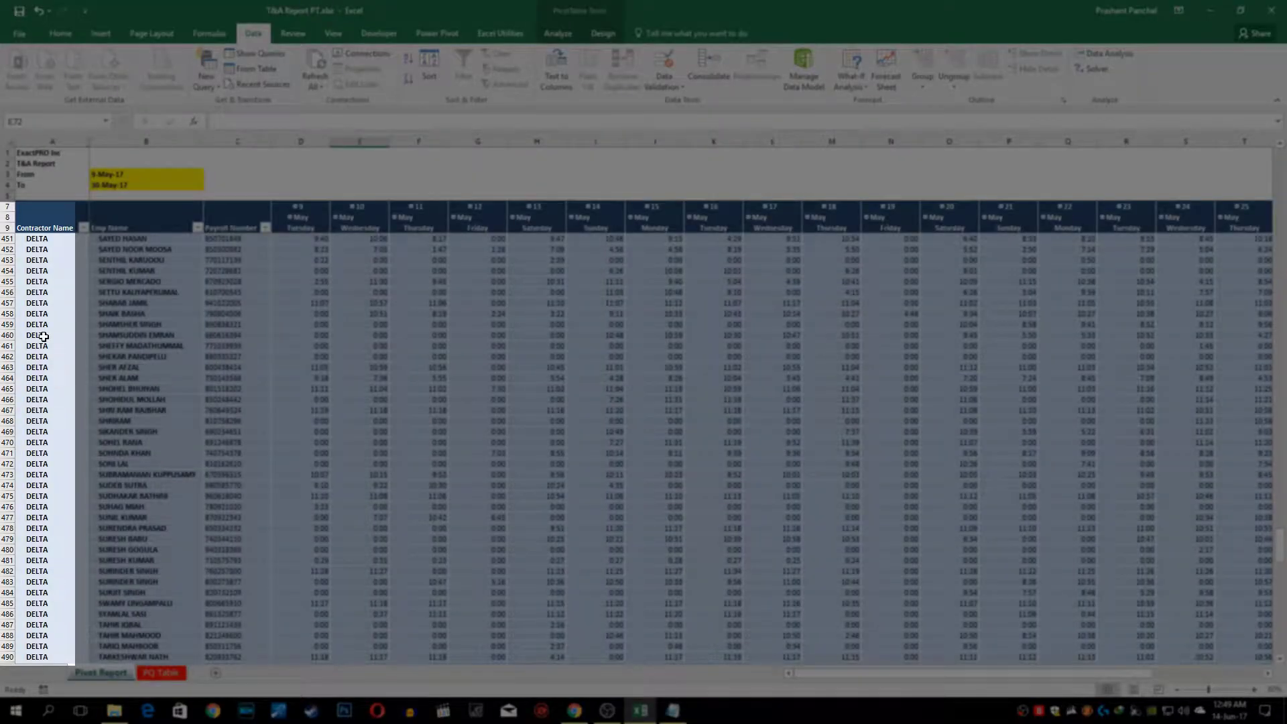
left_click_drag(1280, 563, 1278, 289)
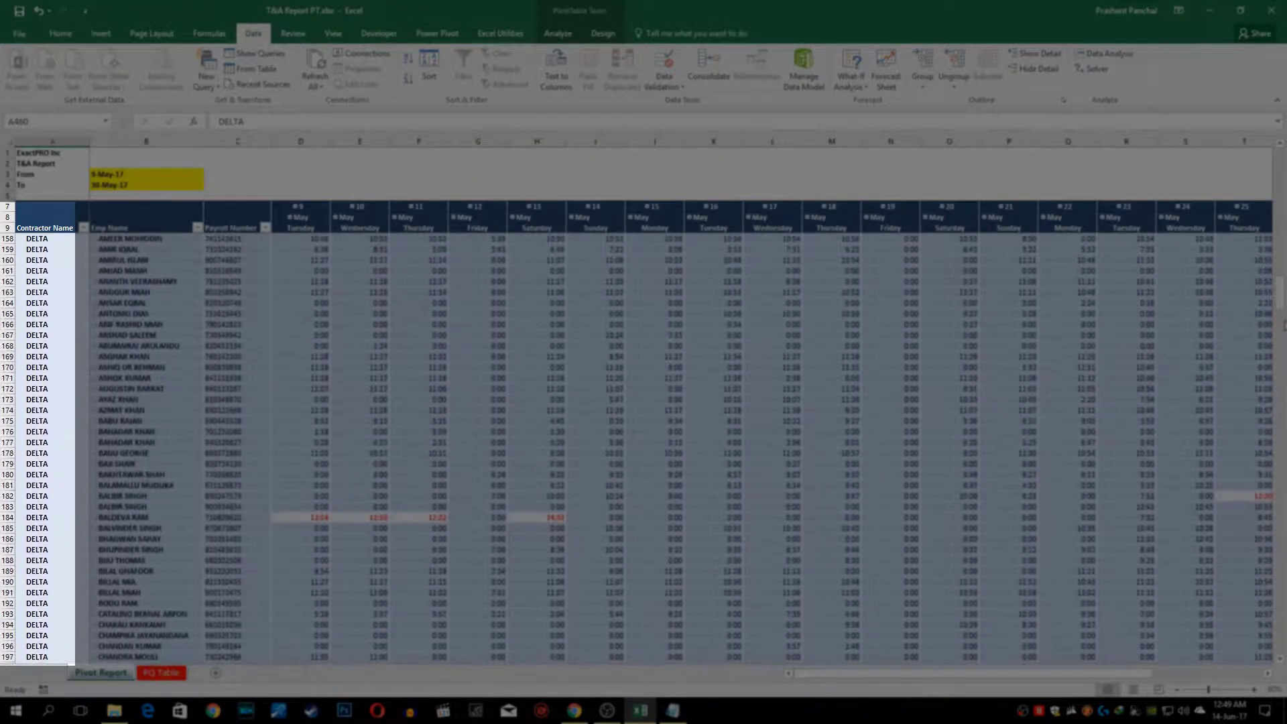
scroll(484, 254, "up", 20)
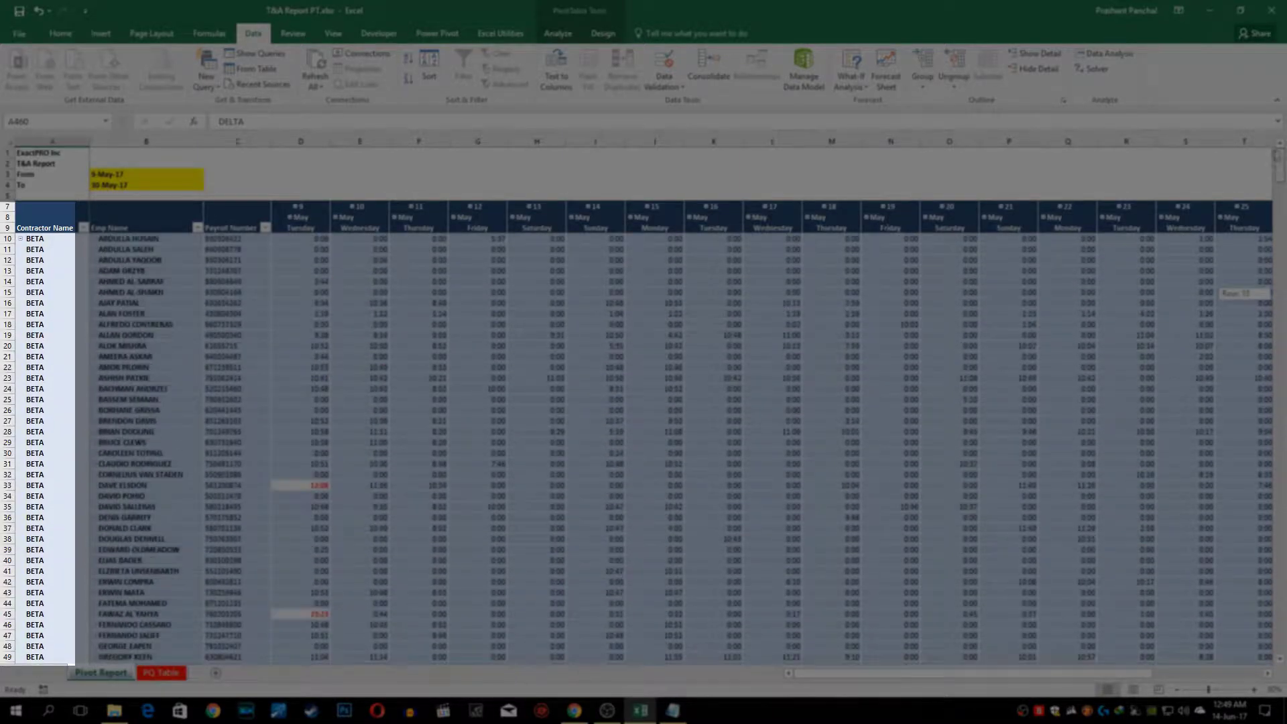
left_click(372, 303)
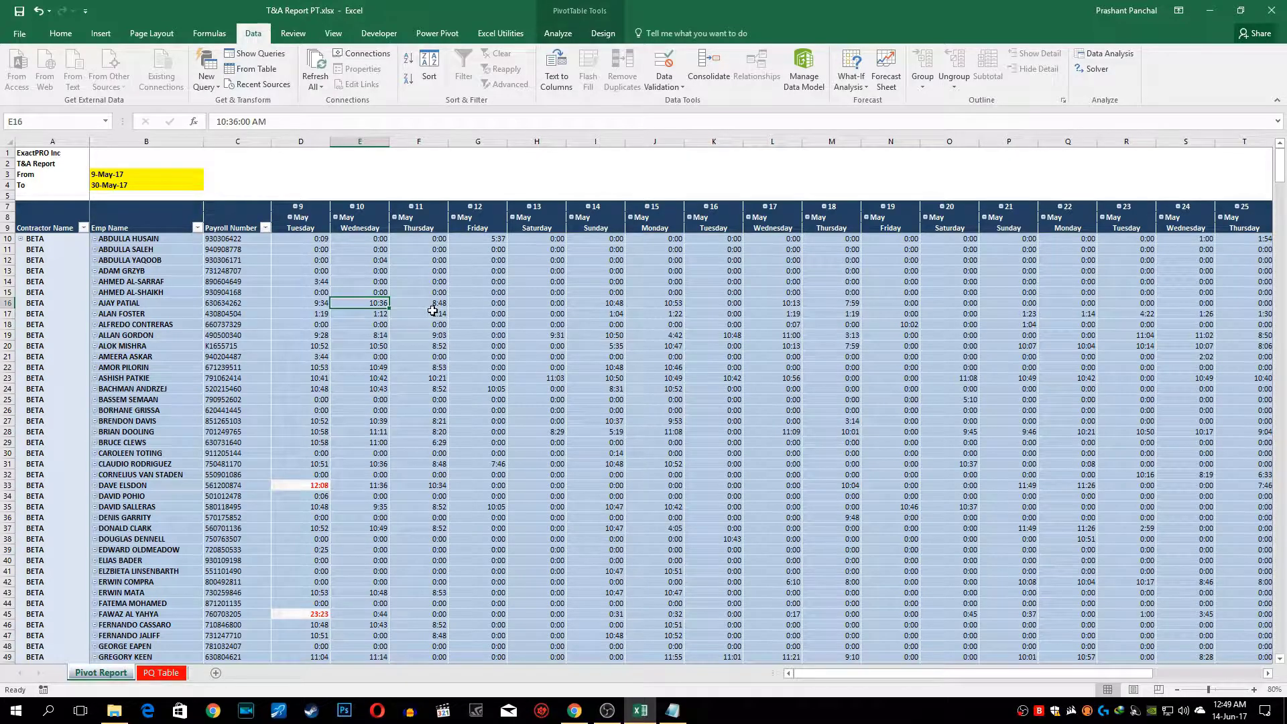
mouse_move(433, 310)
mouse_move(351, 328)
mouse_move(305, 447)
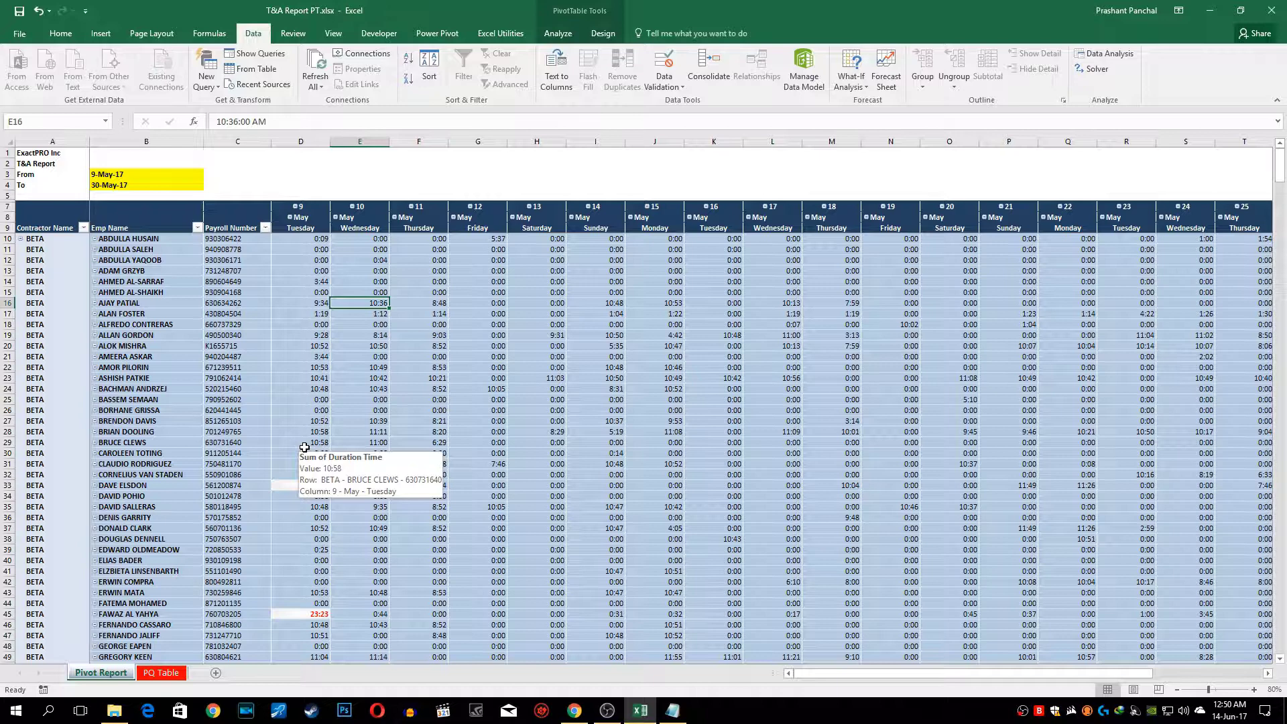
mouse_move(411, 401)
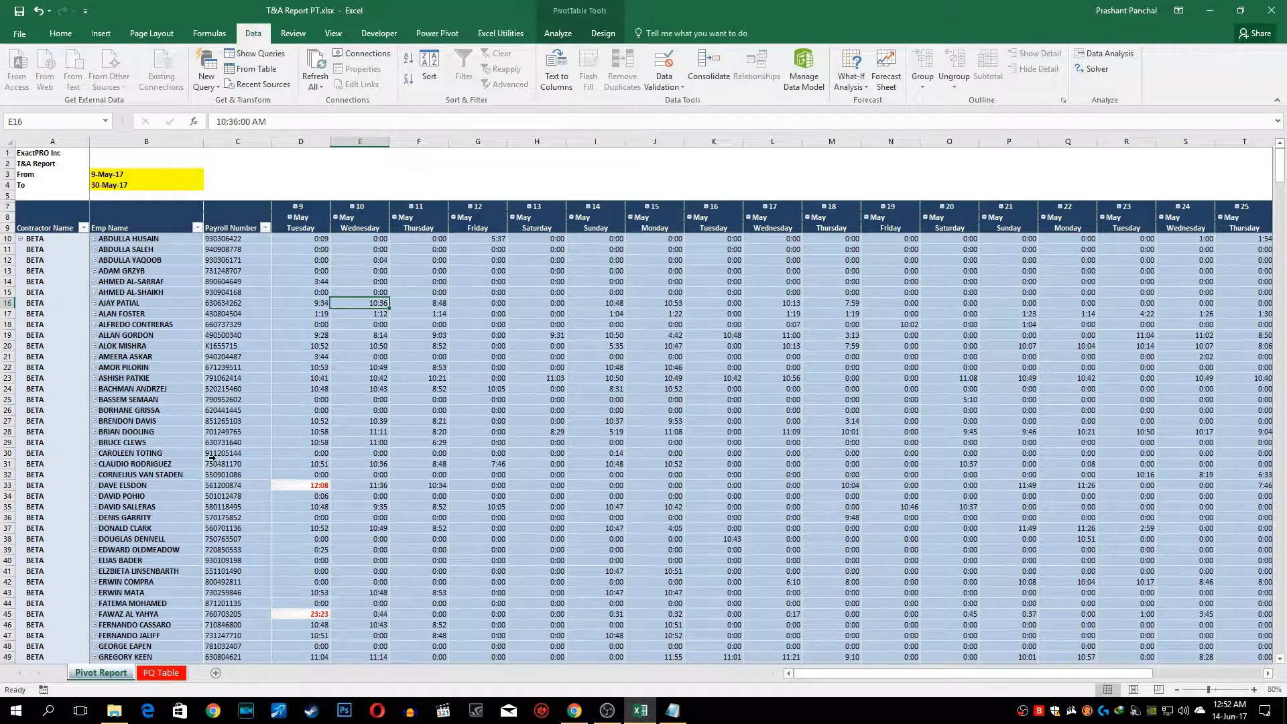
left_click(338, 400)
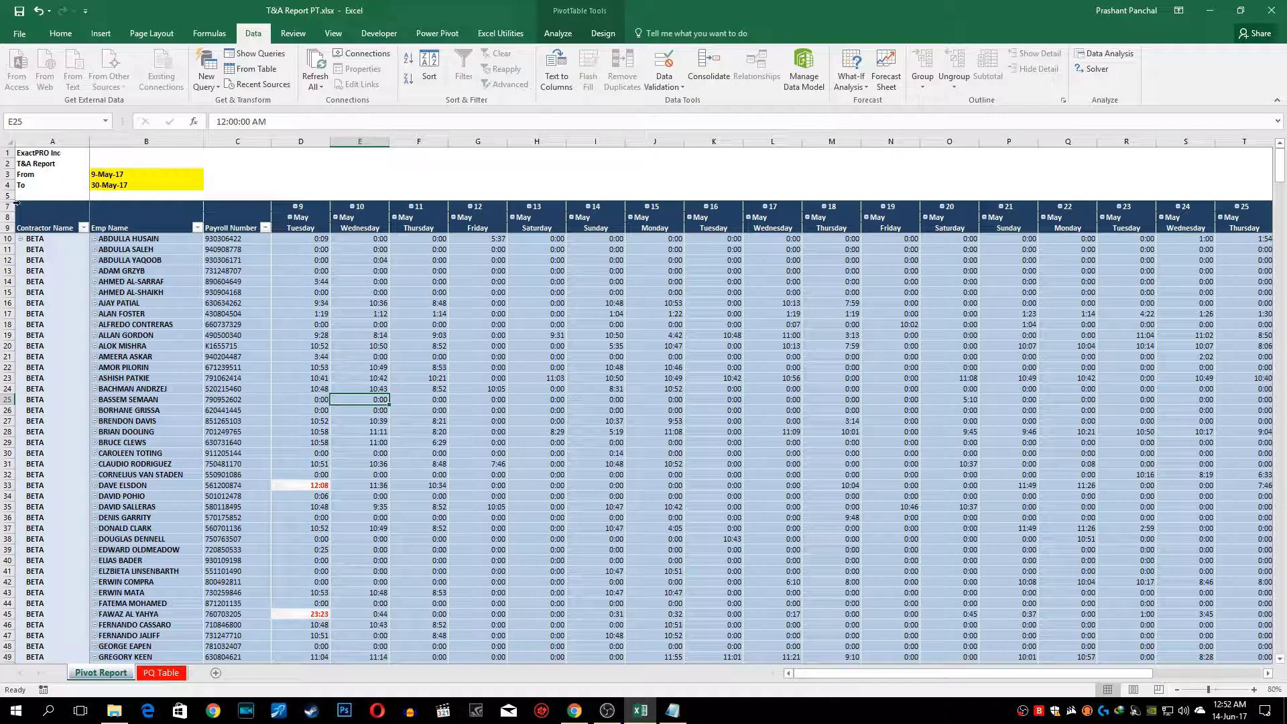
Delete the Pivot Report rows from row 3 down to row 584
left_click_drag(8, 176, 8, 603)
right_click(238, 436)
left_click(271, 541)
Delete all the table data on the PQ Table sheet
key("ctrl+Page_Down")
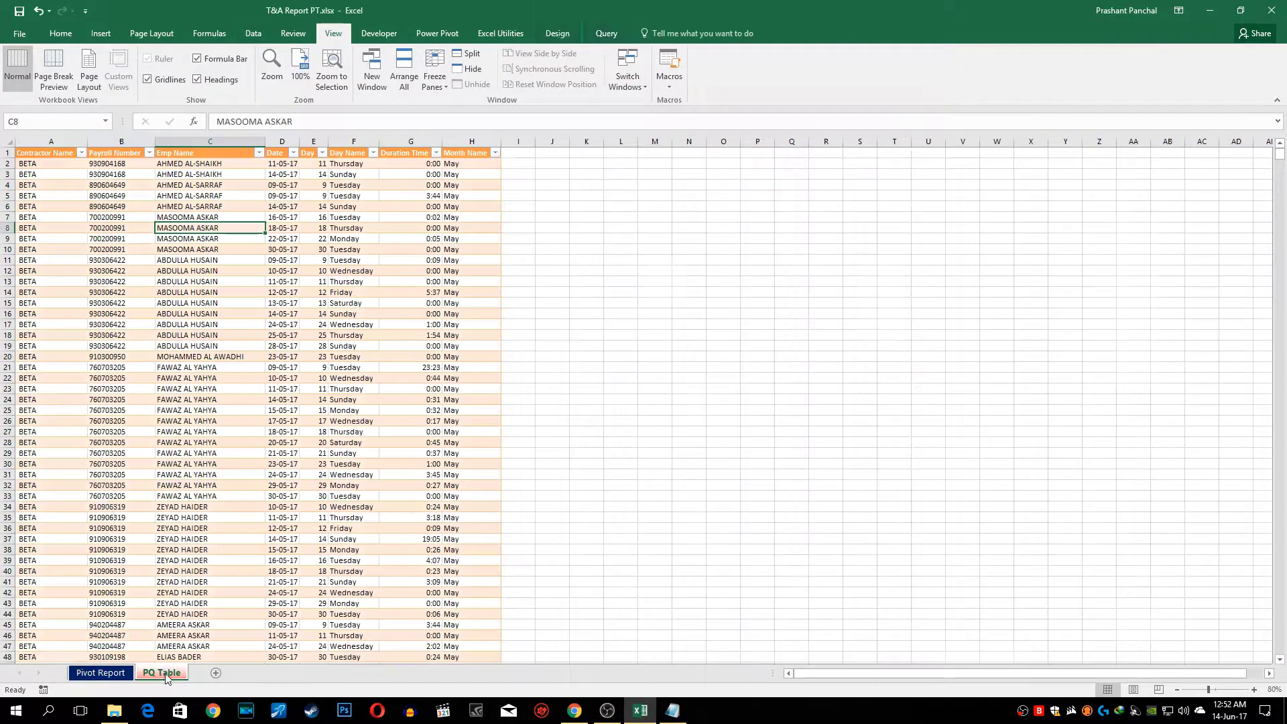
left_click(6, 142)
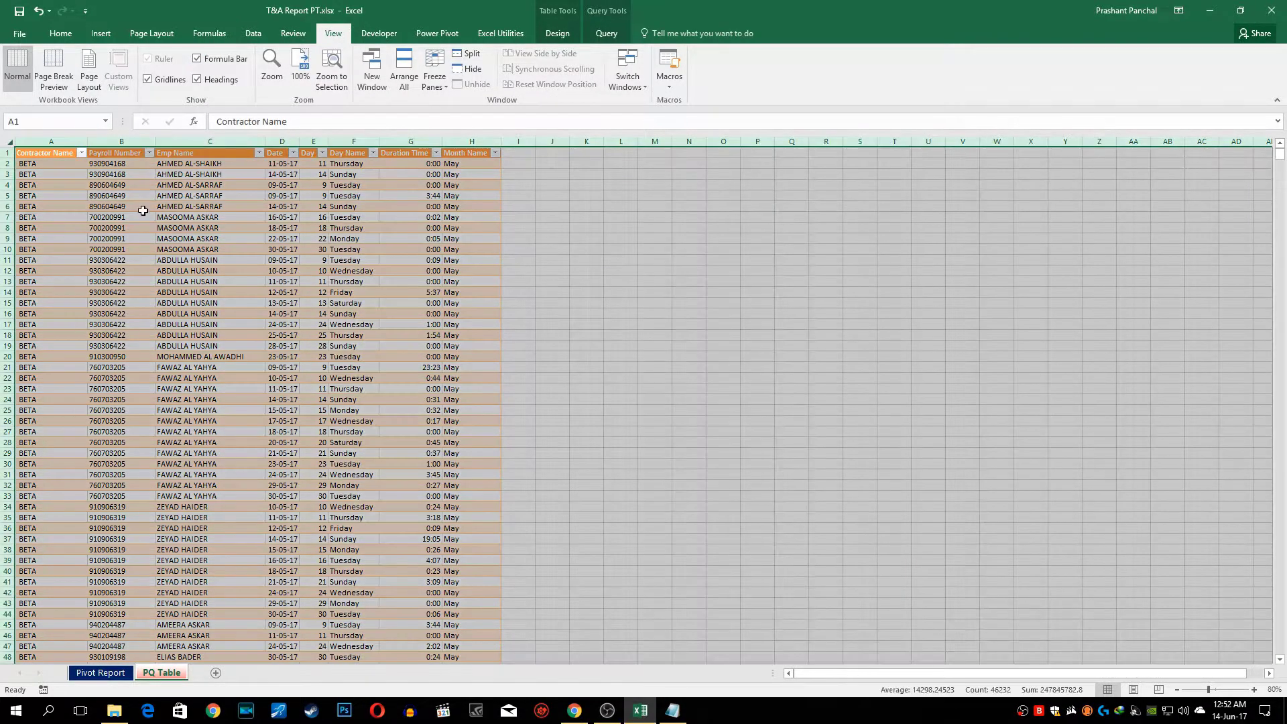
right_click(139, 206)
left_click(228, 316)
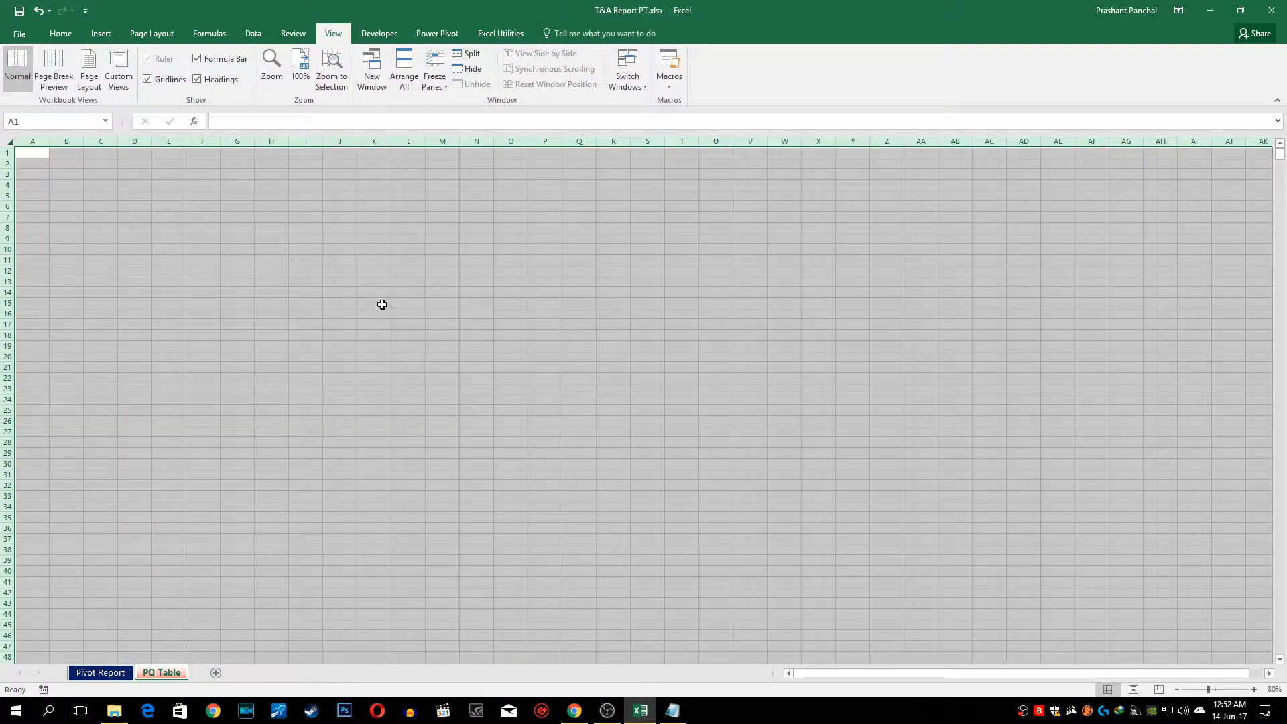
left_click(379, 301)
right_click(204, 291)
key("Escape")
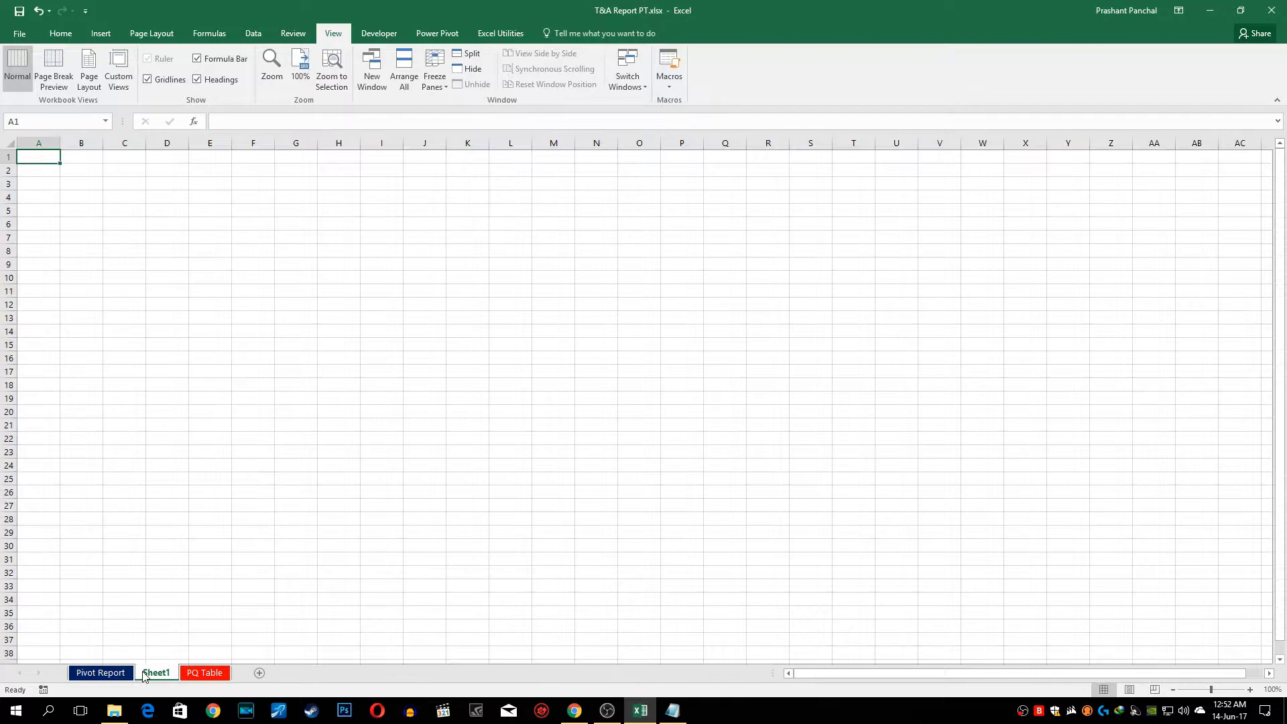
Delete the Pivot Report and PQ Table sheets together, confirming the deletion
left_click(101, 672)
left_click(204, 672, "ctrl")
right_click(201, 673)
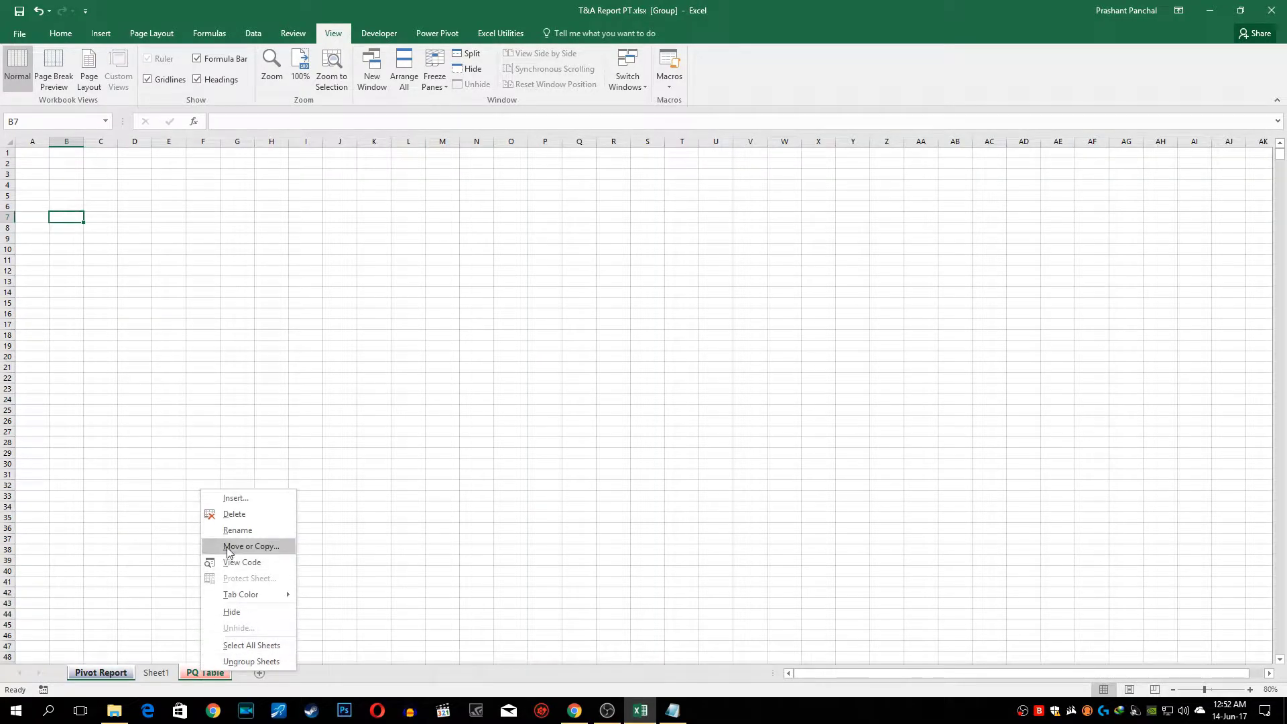
left_click(231, 514)
left_click(620, 392)
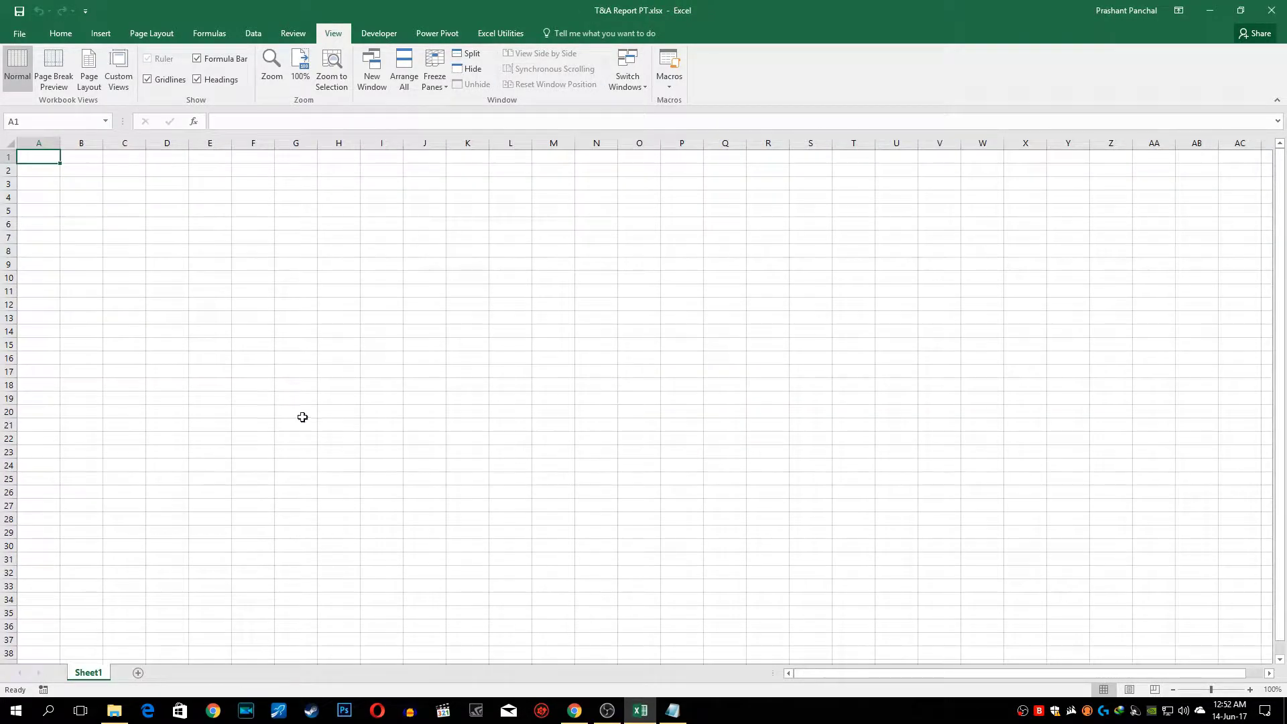
Browse the Data tab's New Query list for the From File import sources
left_click(301, 415)
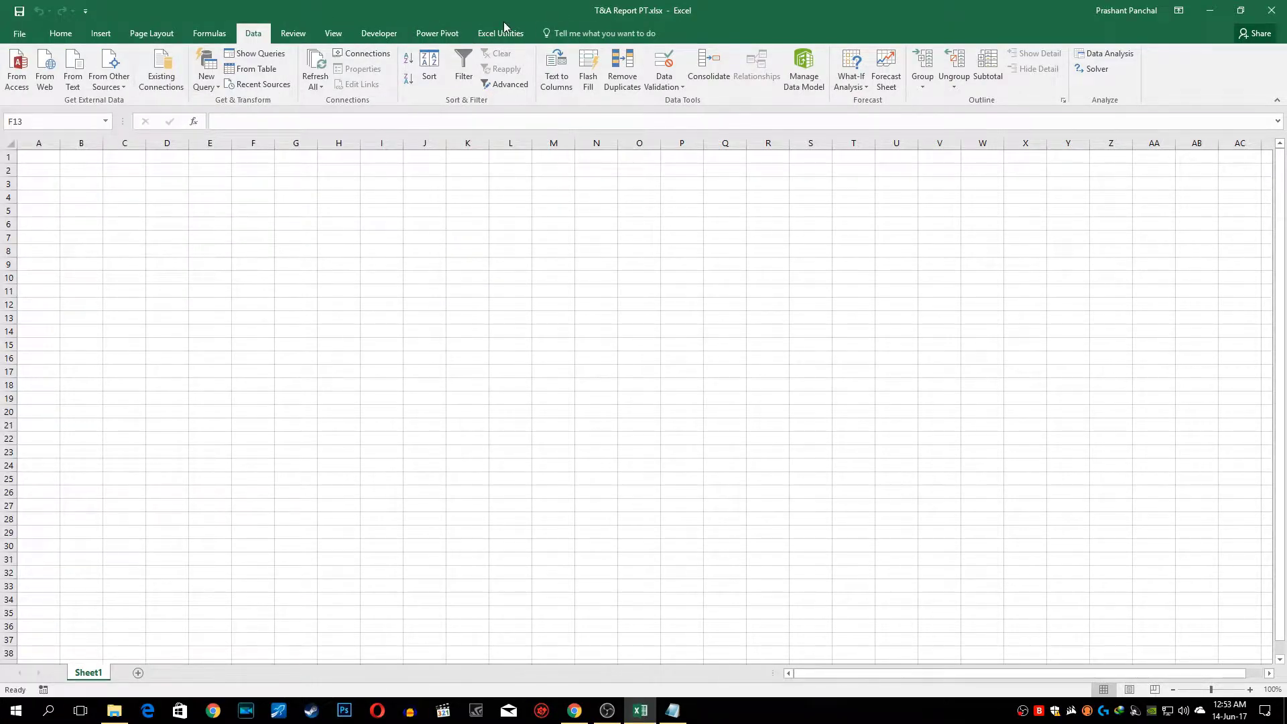
left_click(204, 93)
mouse_move(234, 108)
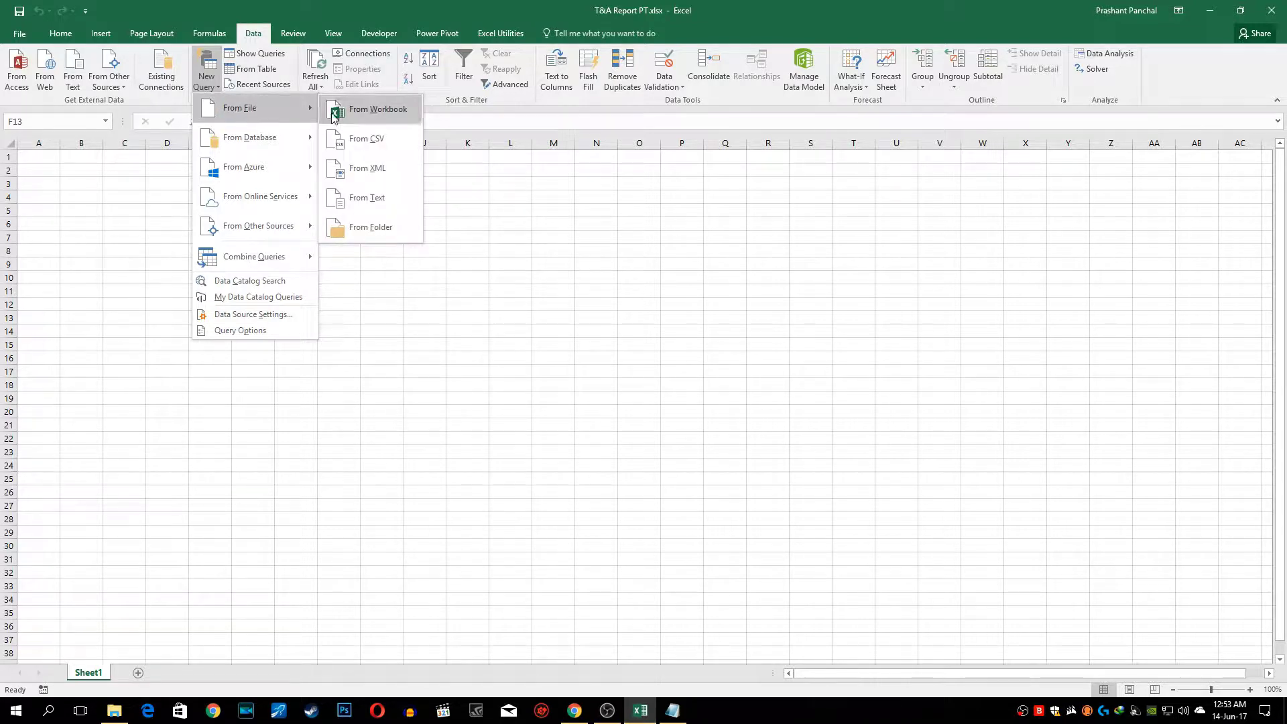
left_click(371, 228)
left_click(205, 80)
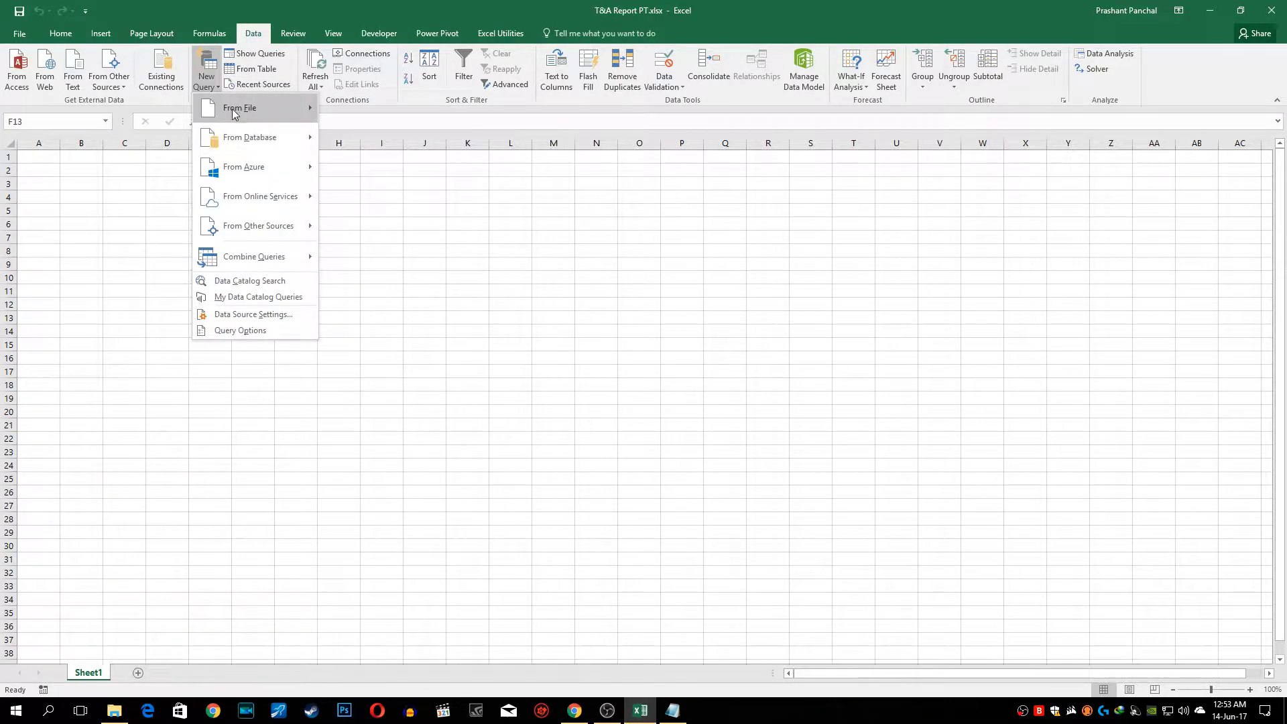
Create a From Folder query on F:\Download\TimeShet PQ\DataFiles using the path copied from Explorer
mouse_move(233, 113)
left_click(374, 230)
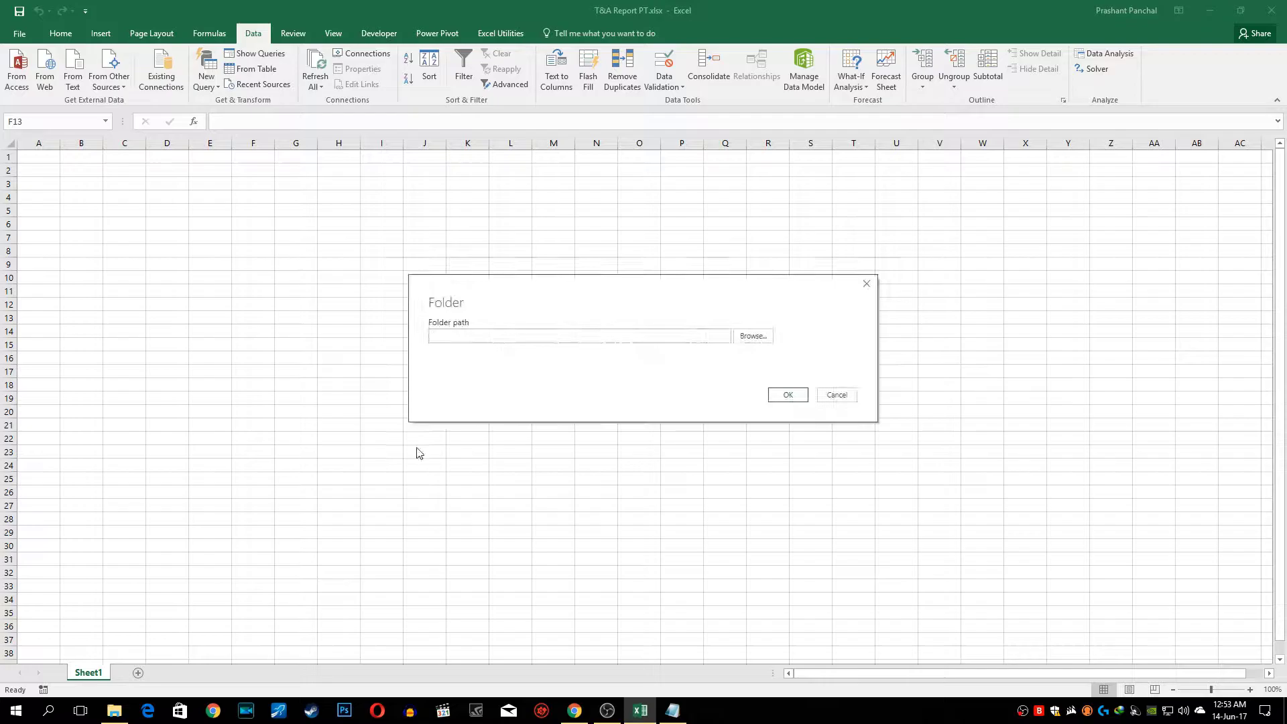
left_click(114, 710)
left_click(343, 60)
key("ctrl+c")
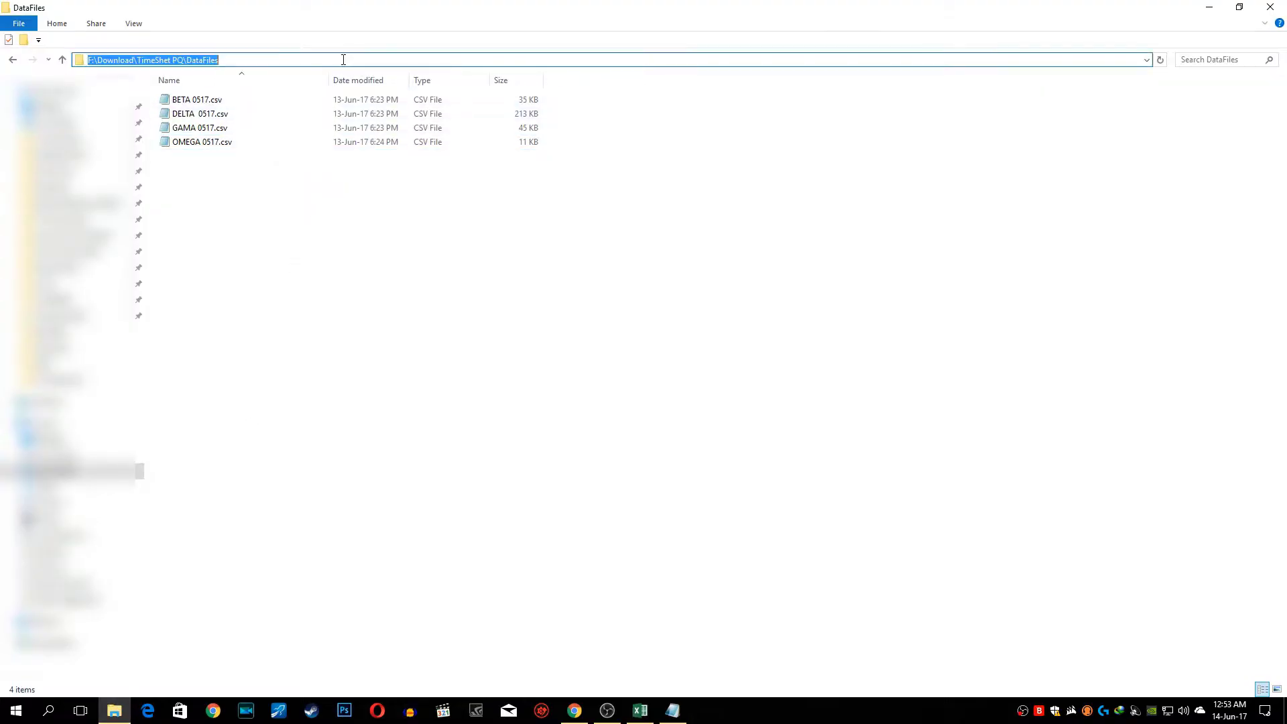
key("alt+Tab")
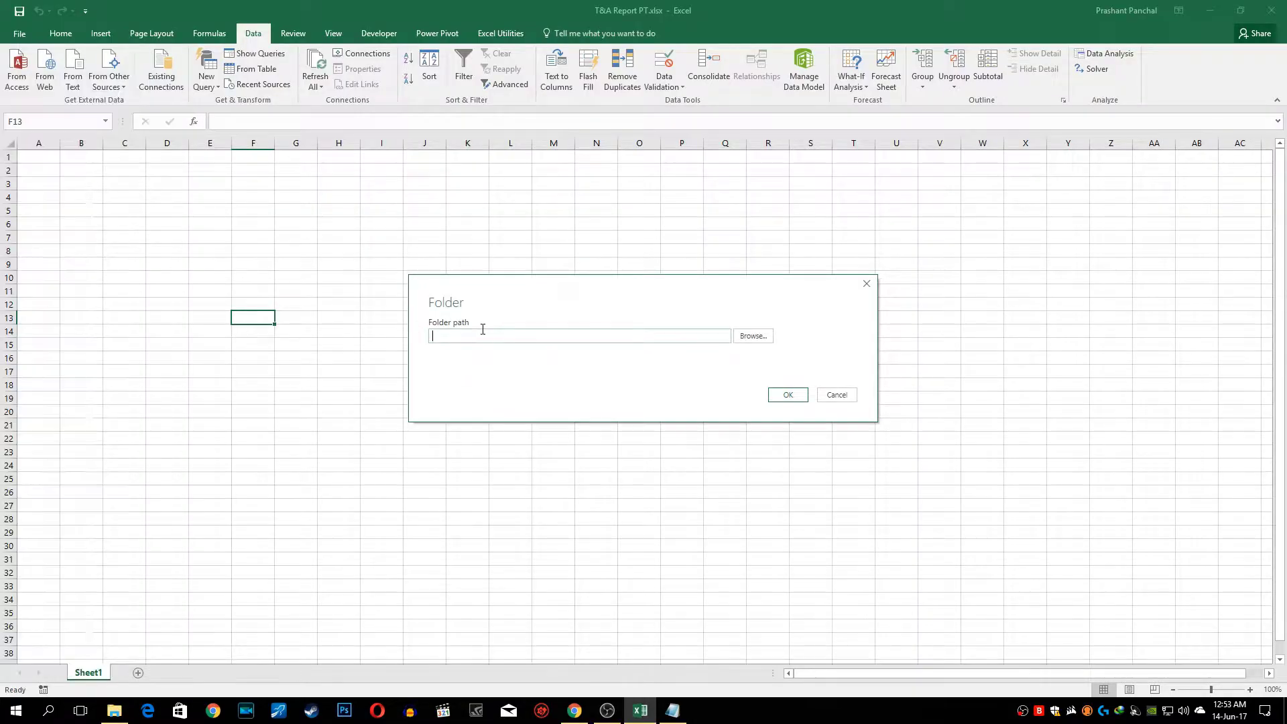
key("ctrl+v")
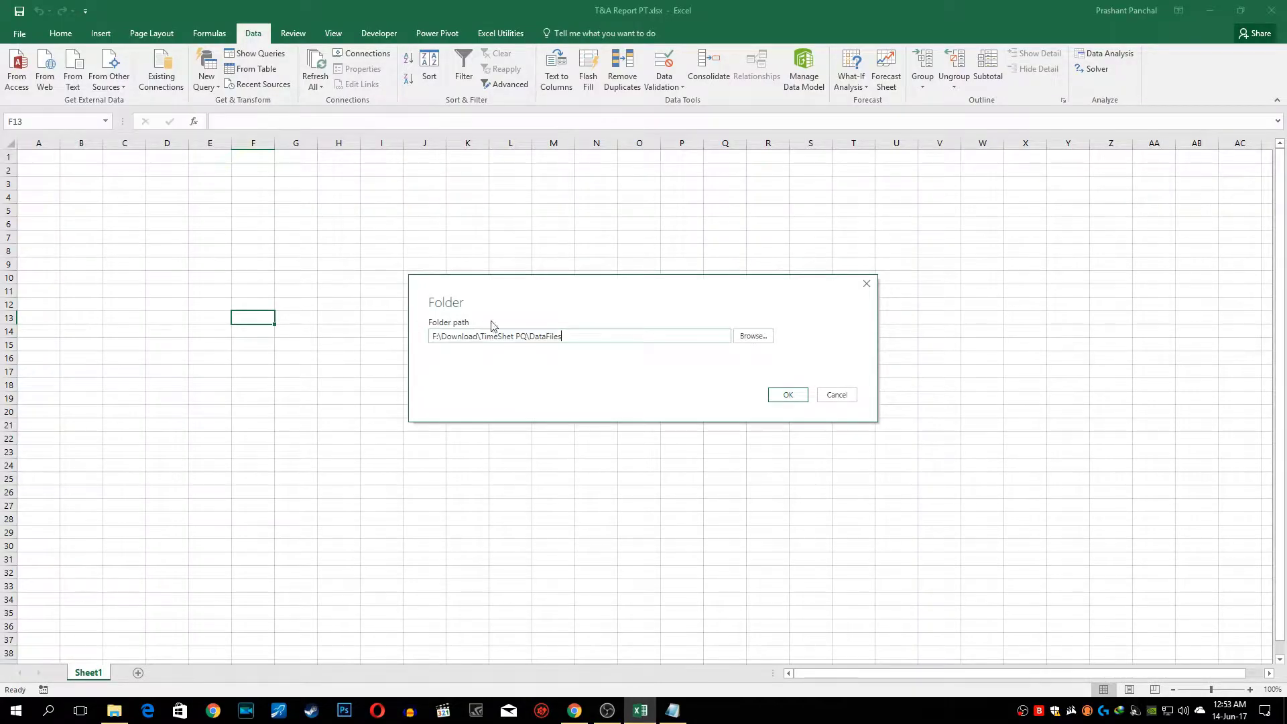
left_click(787, 396)
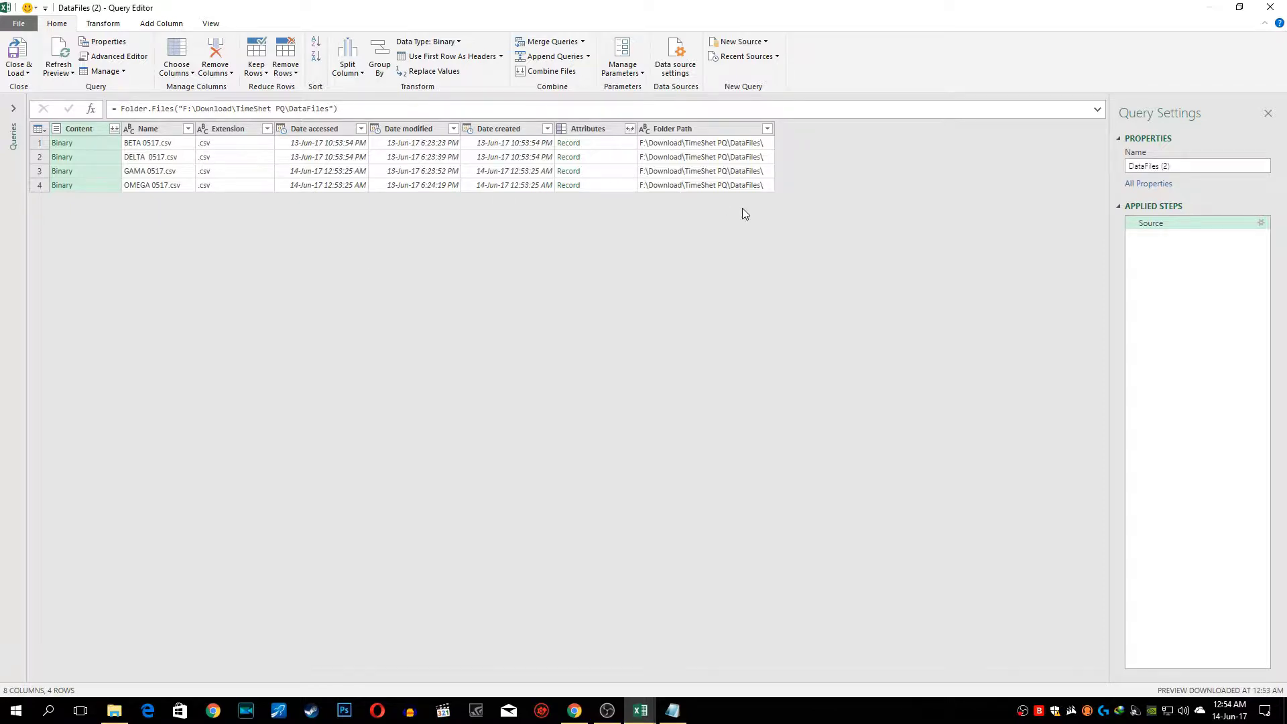
Keep only the Content column, then combine its CSV files with the default Combine Files settings
right_click(93, 128)
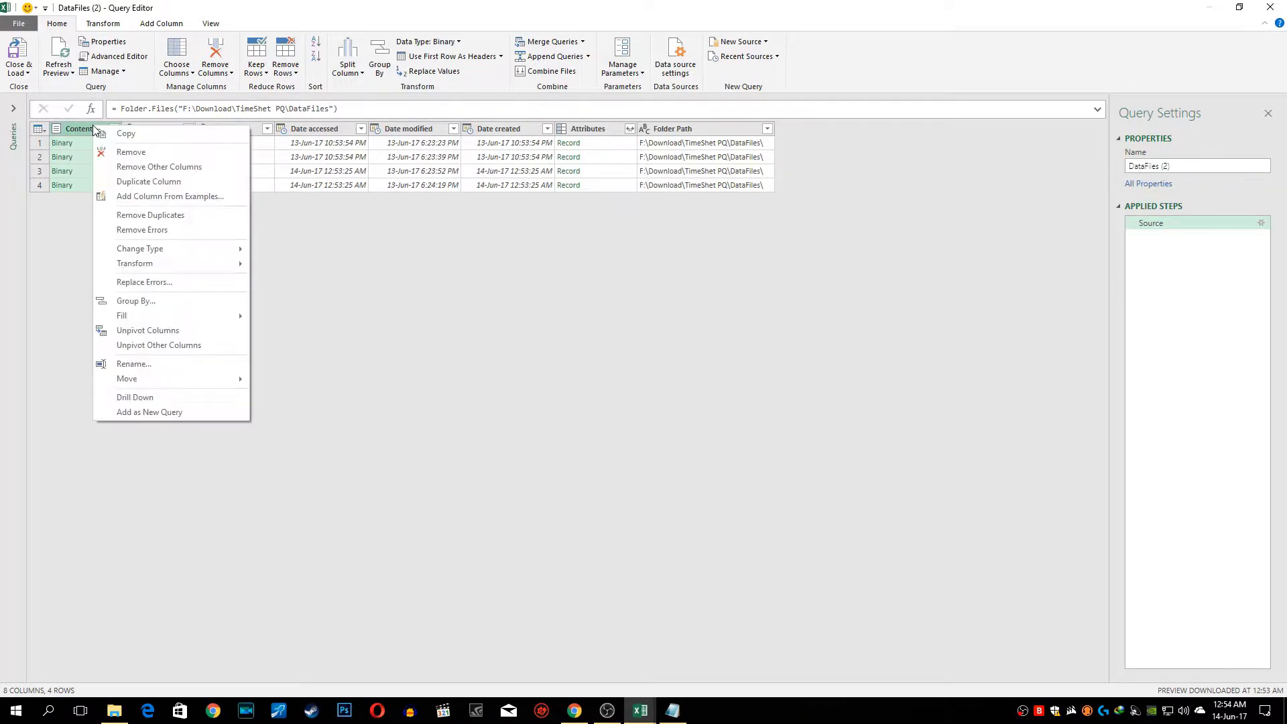
left_click(118, 168)
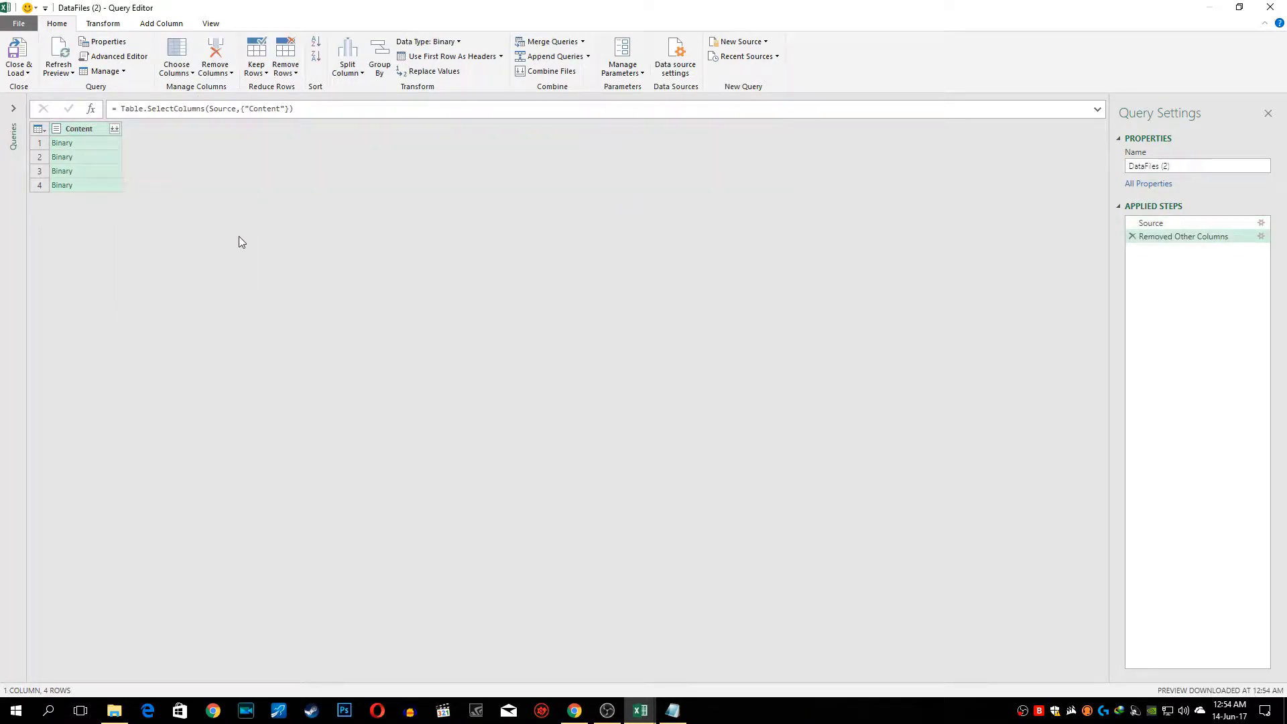
left_click(116, 132)
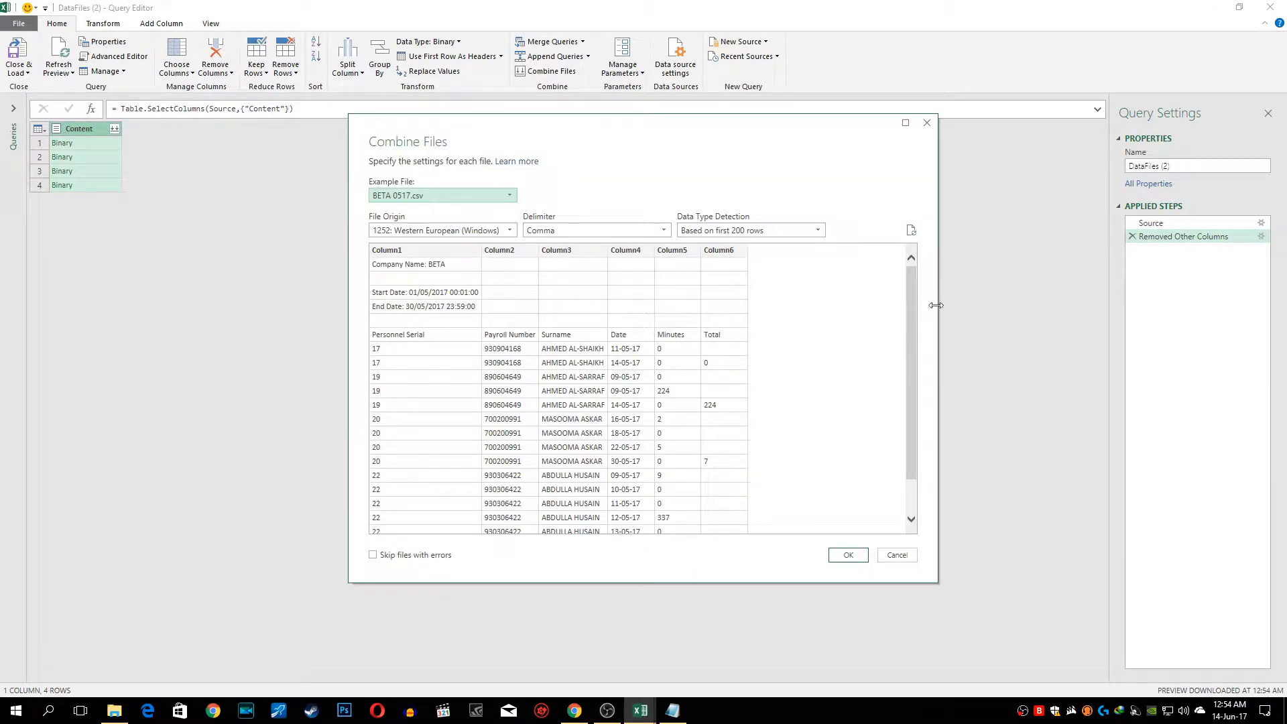
left_click_drag(919, 290, 919, 404)
scroll(918, 404, "up", 2)
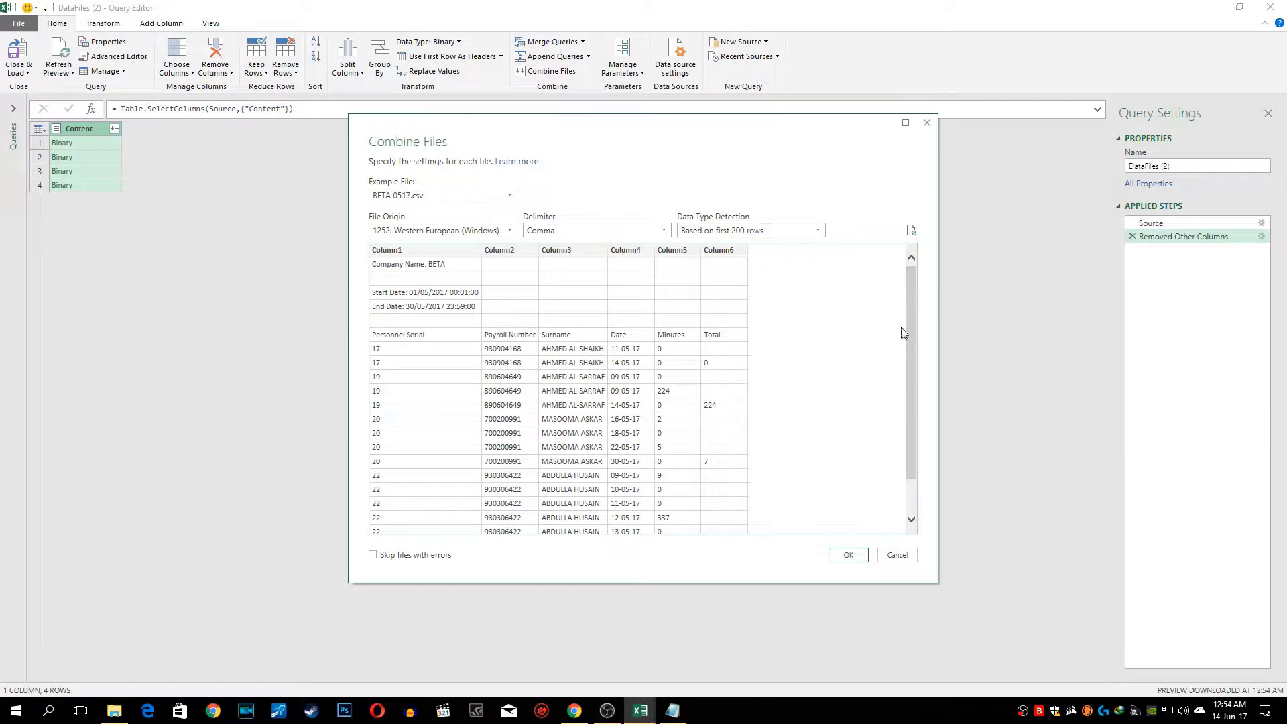
left_click(860, 557)
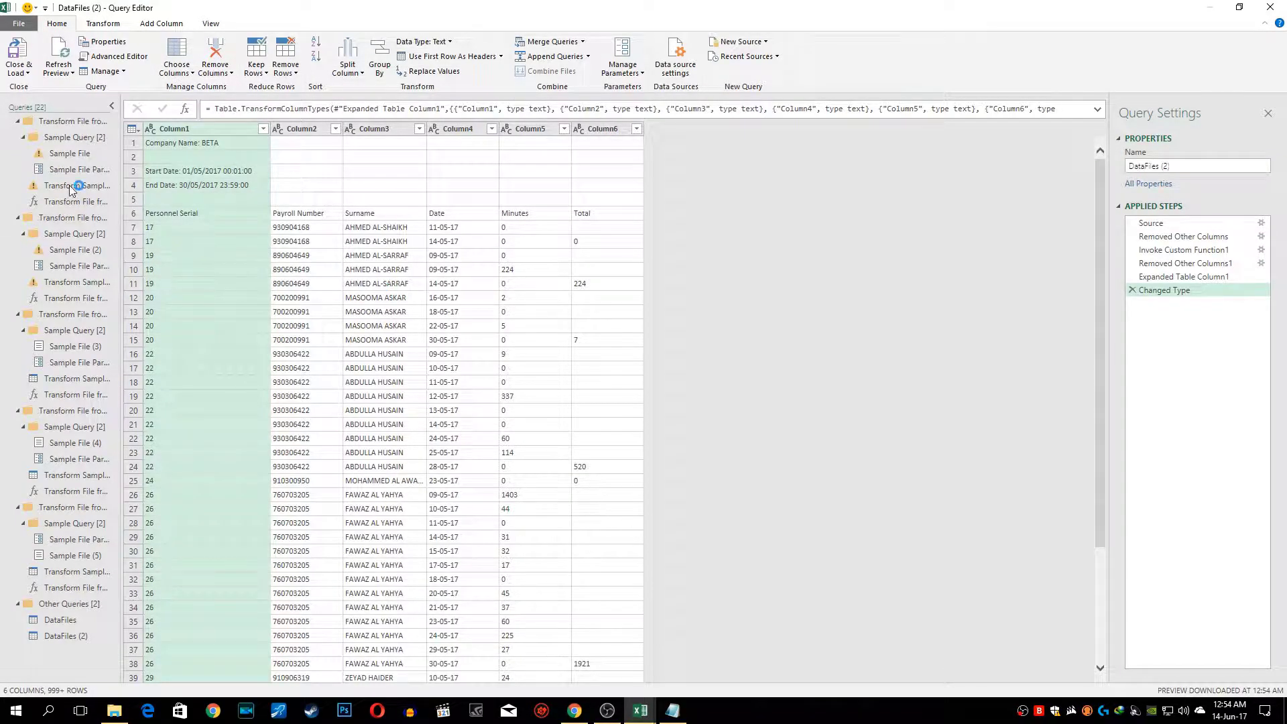
left_click(111, 102)
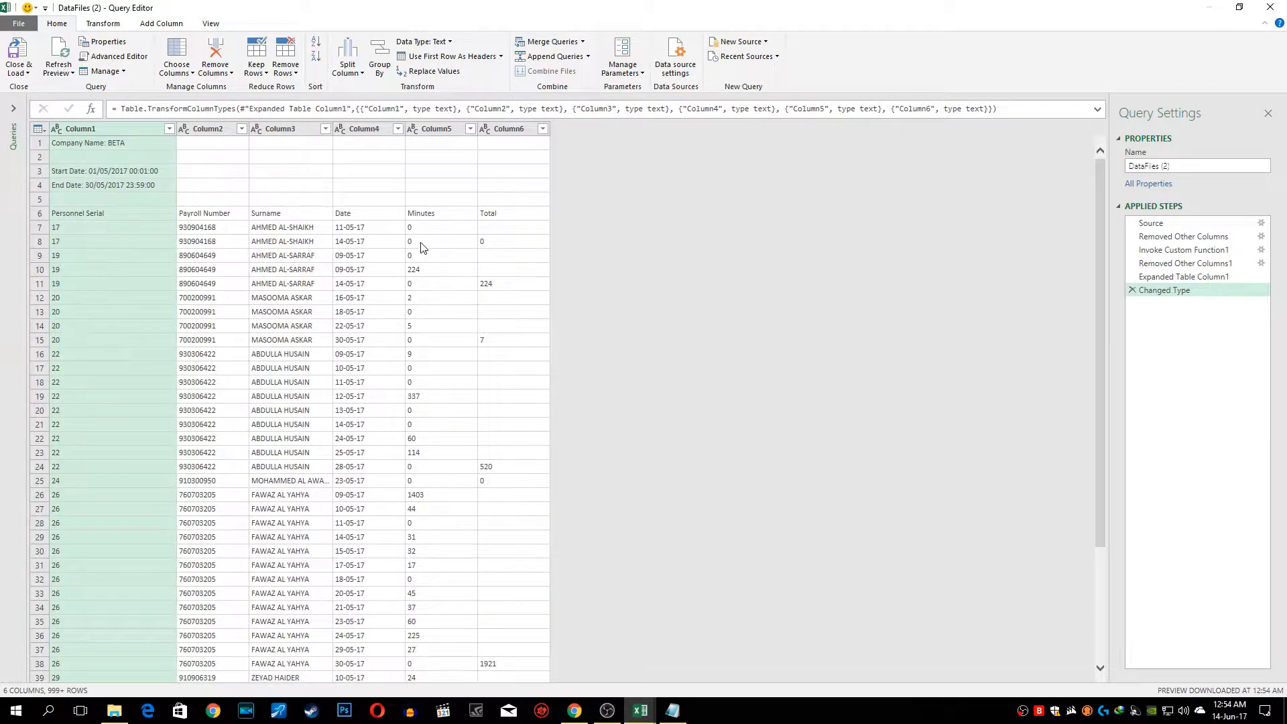
scroll(422, 268, "down", 20)
scroll(395, 298, "up", 20)
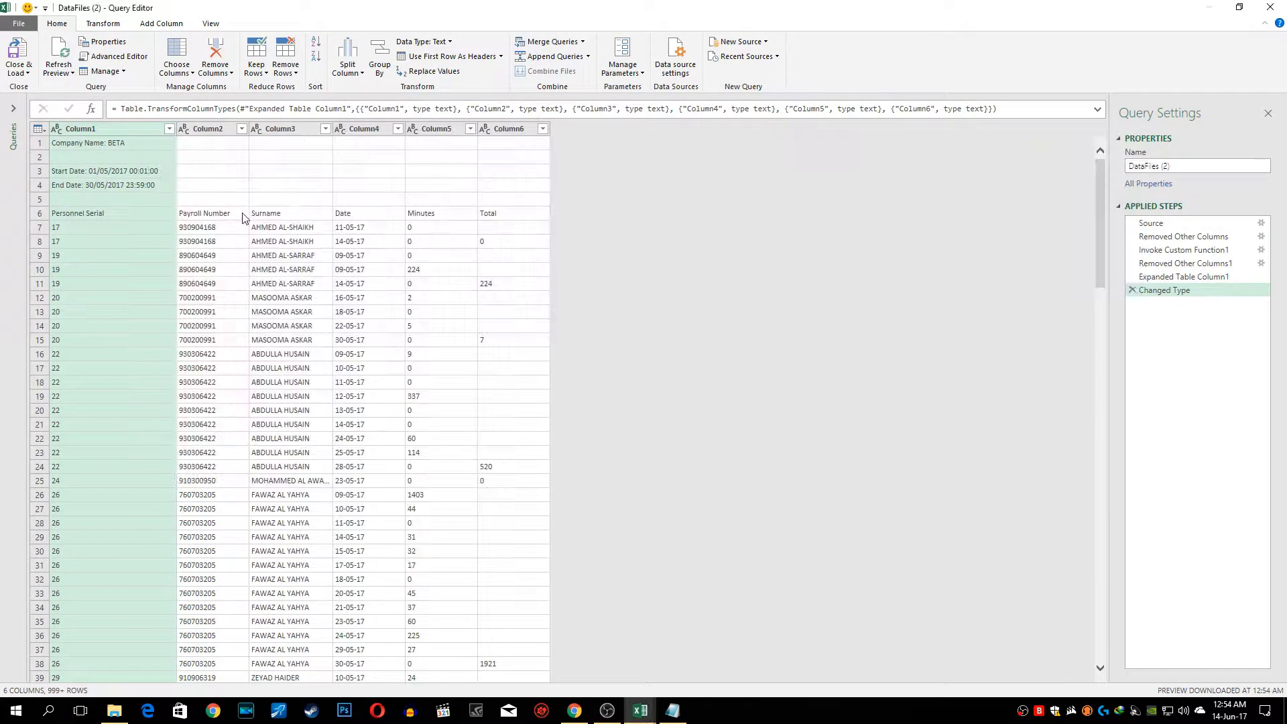
left_click(114, 710)
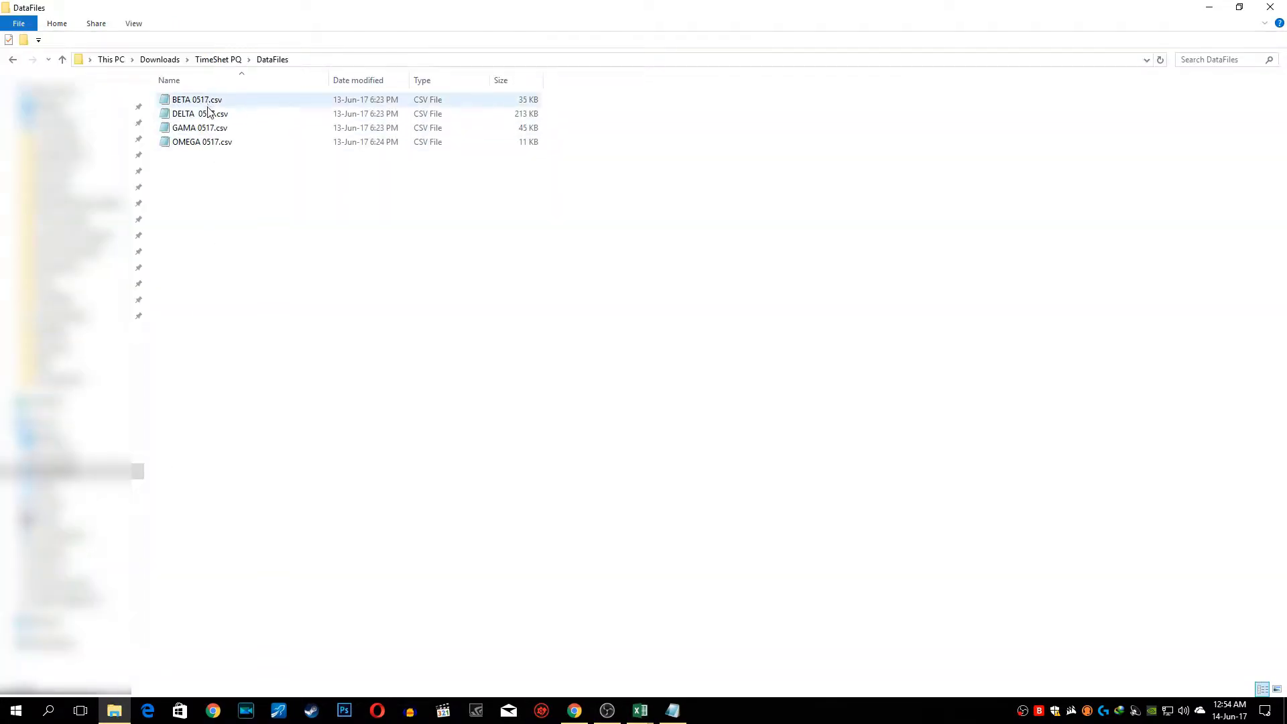
key("alt+Tab")
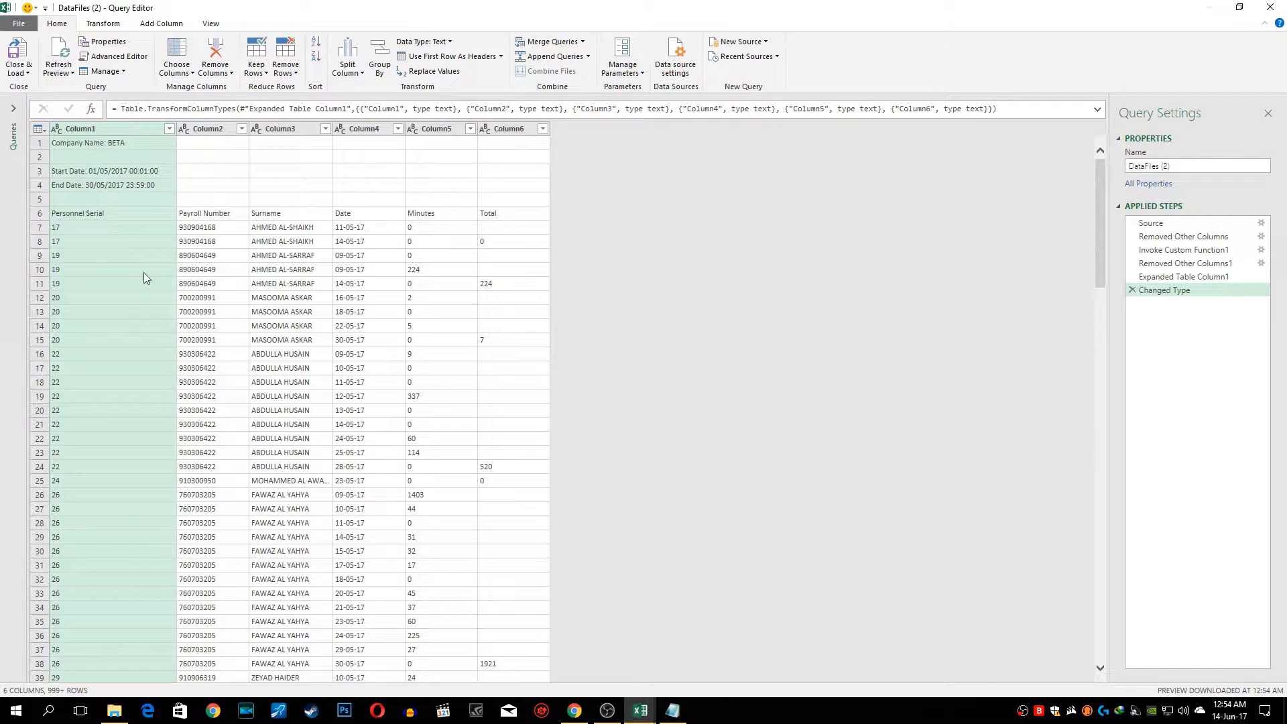
scroll(296, 387, "down", 14)
scroll(297, 387, "down", 20)
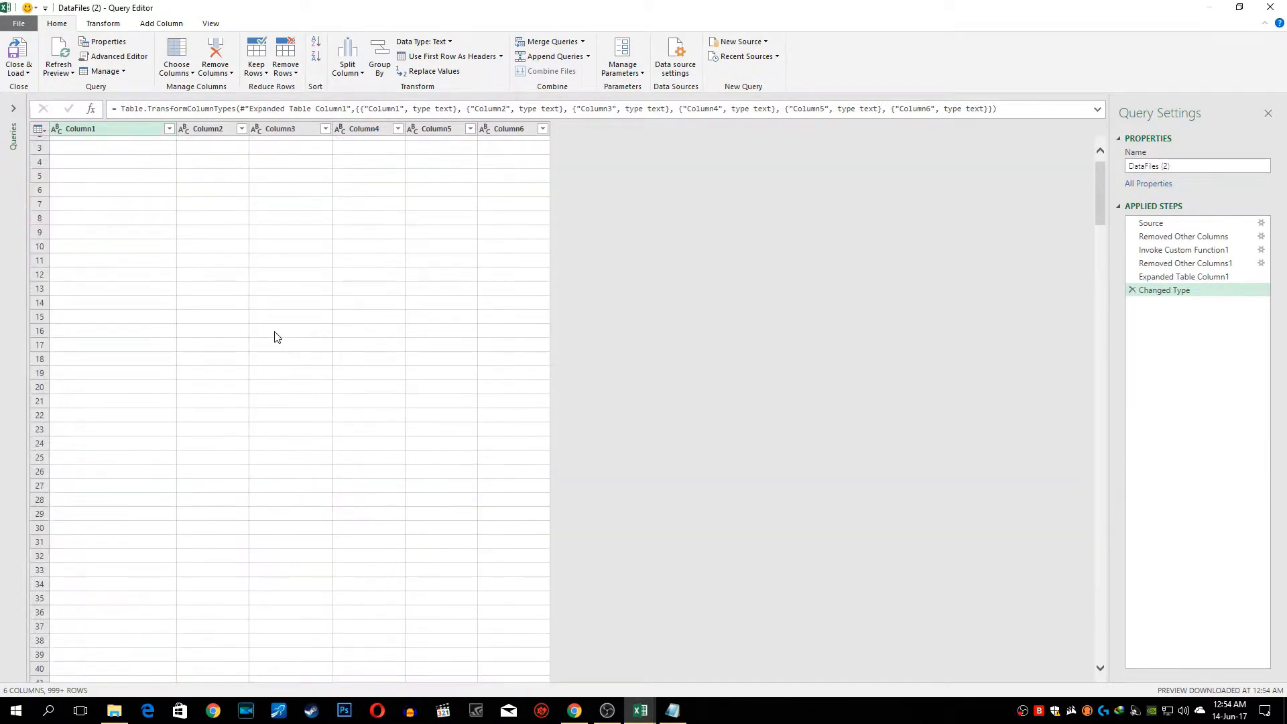
scroll(334, 351, "up", 14)
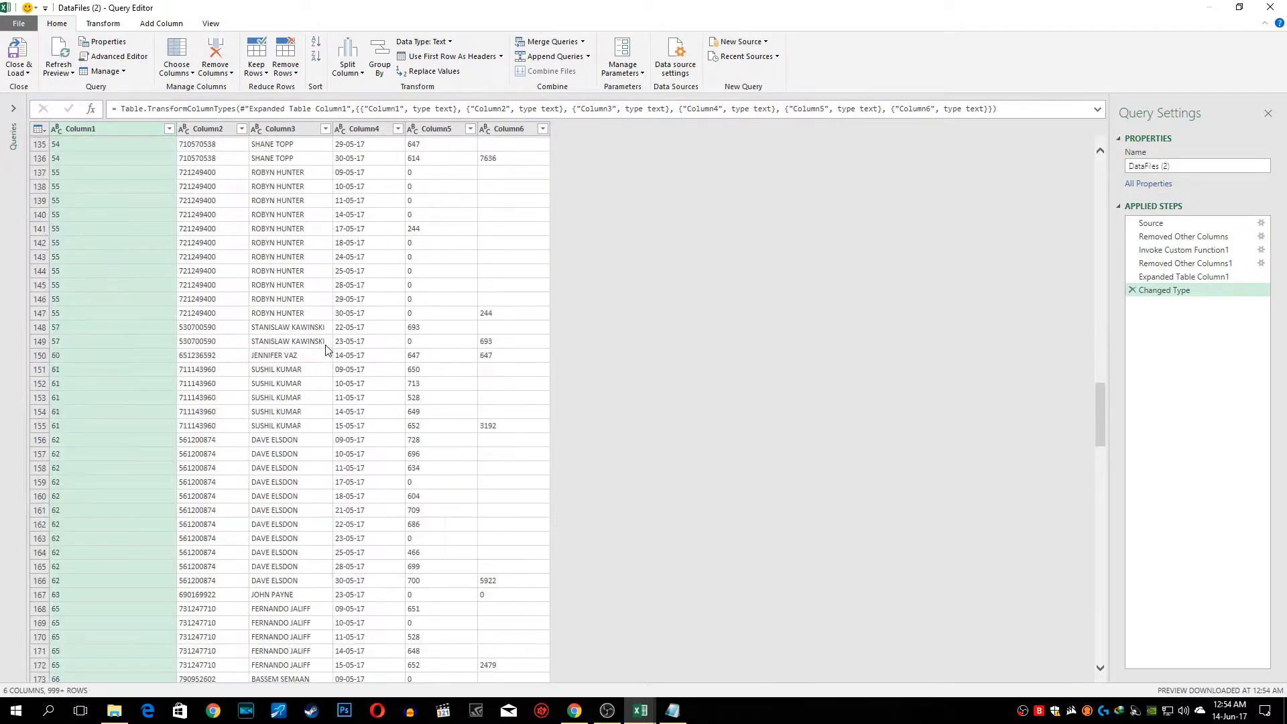
scroll(328, 353, "up", 19)
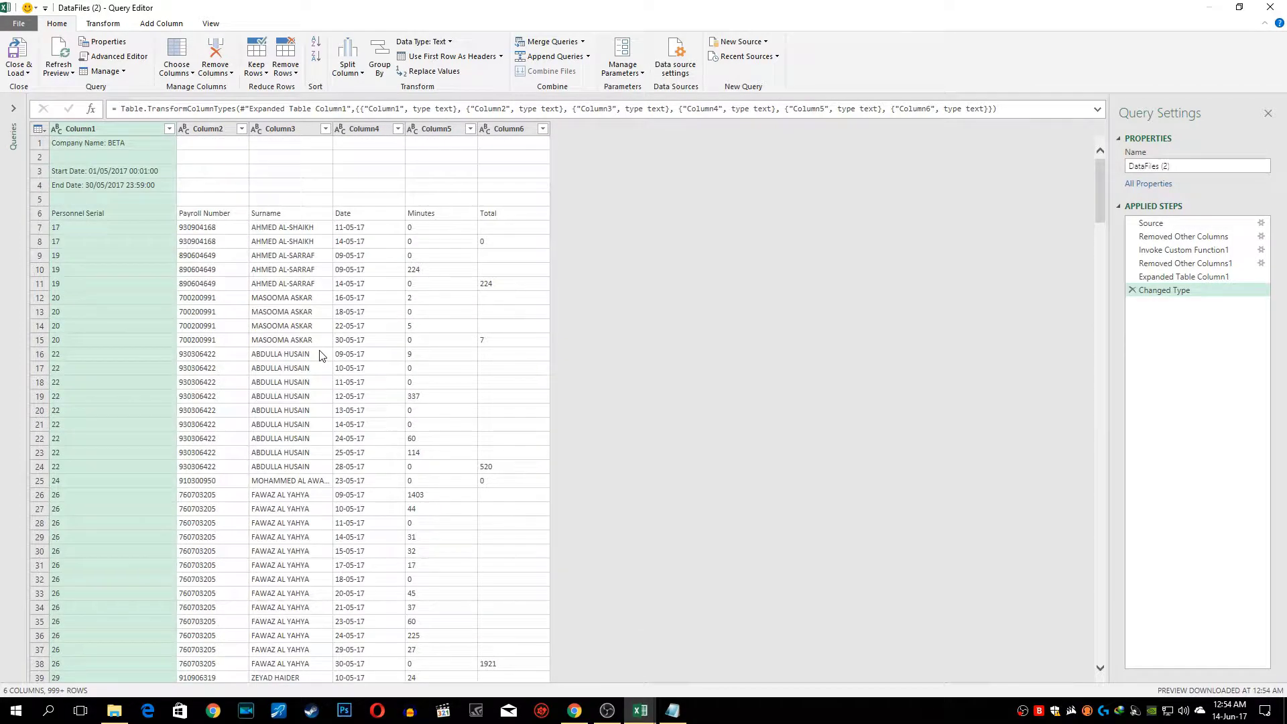
Review payroll, surname and date values, then remove Column6 (Total) from the query
left_click(216, 297)
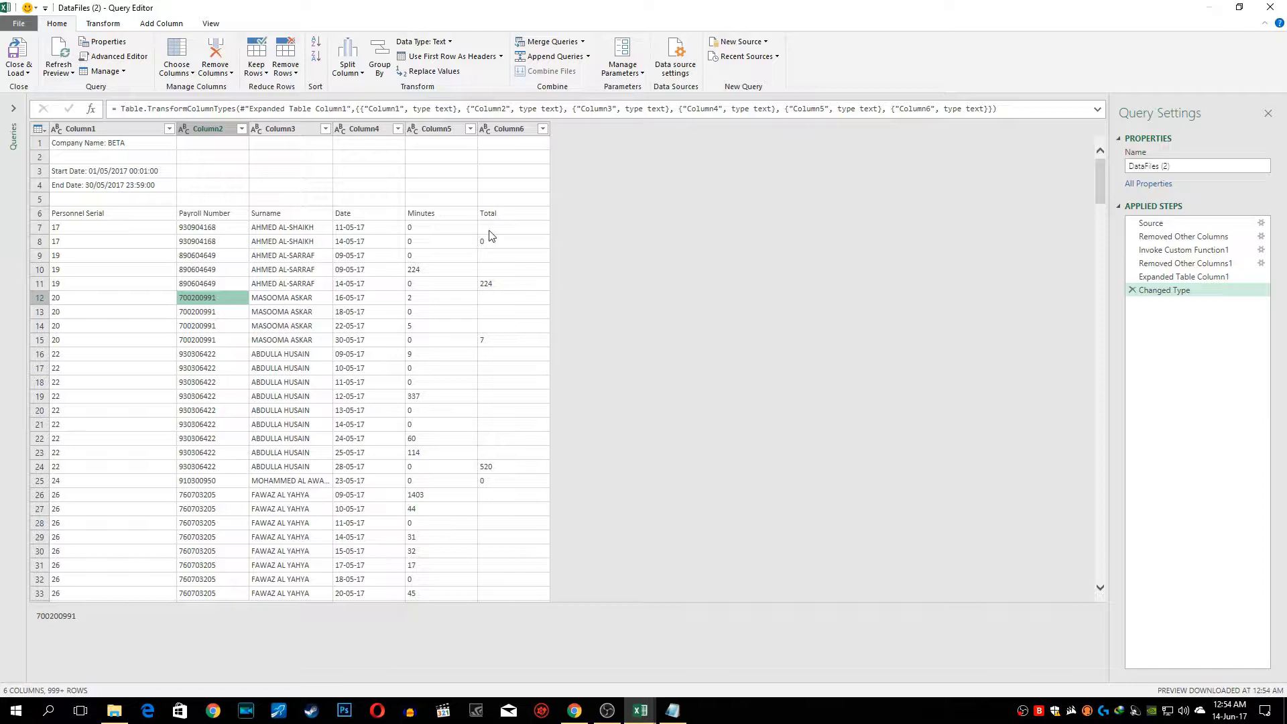
left_click(484, 128)
left_click(307, 272)
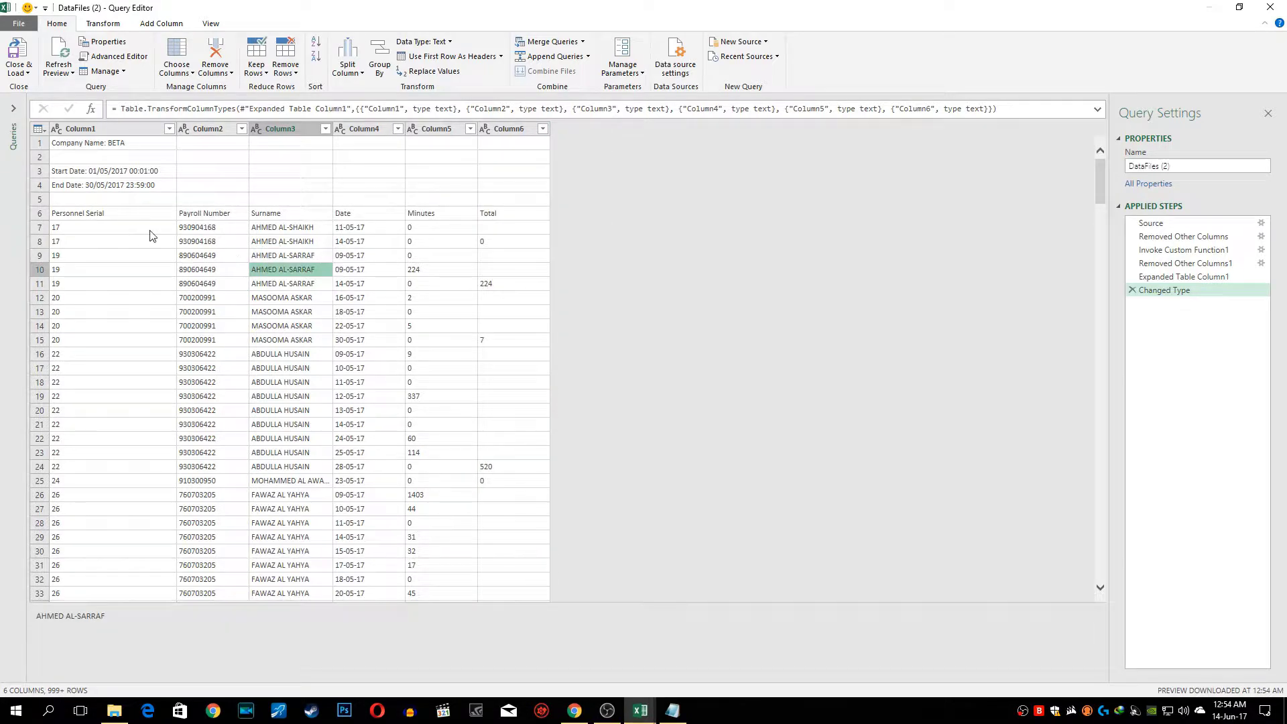
left_click(345, 228)
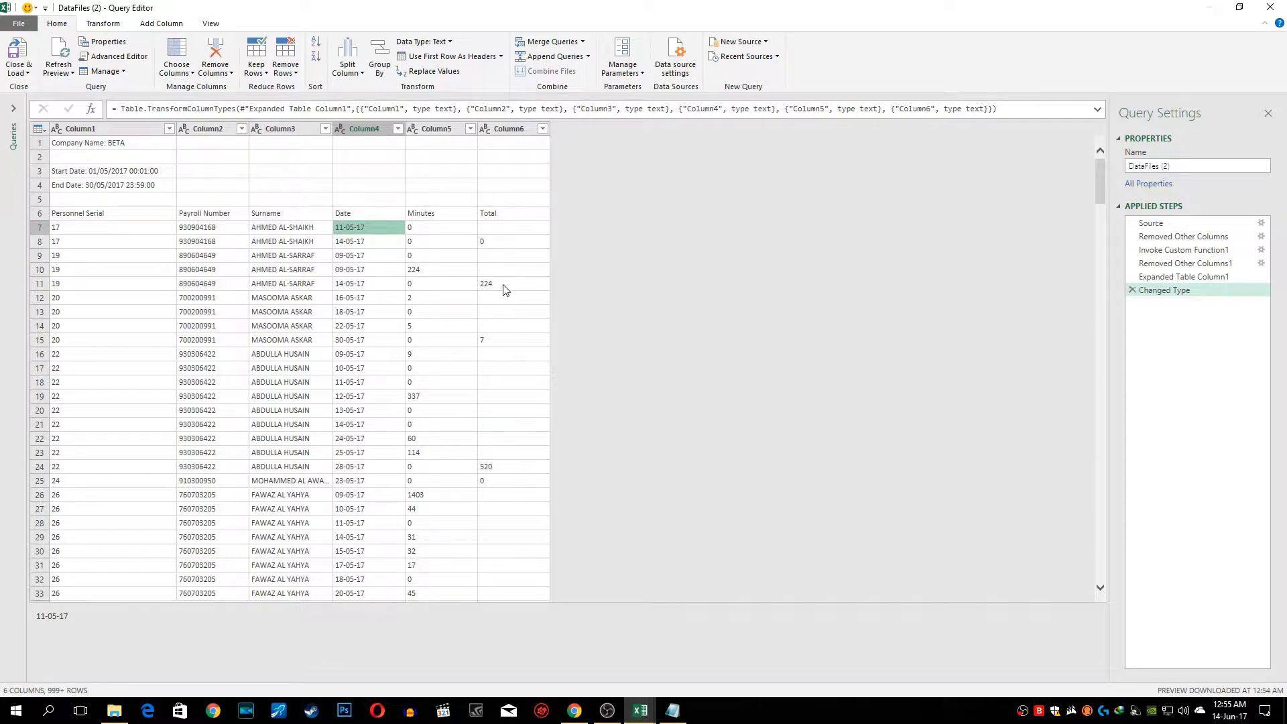
left_click(504, 130)
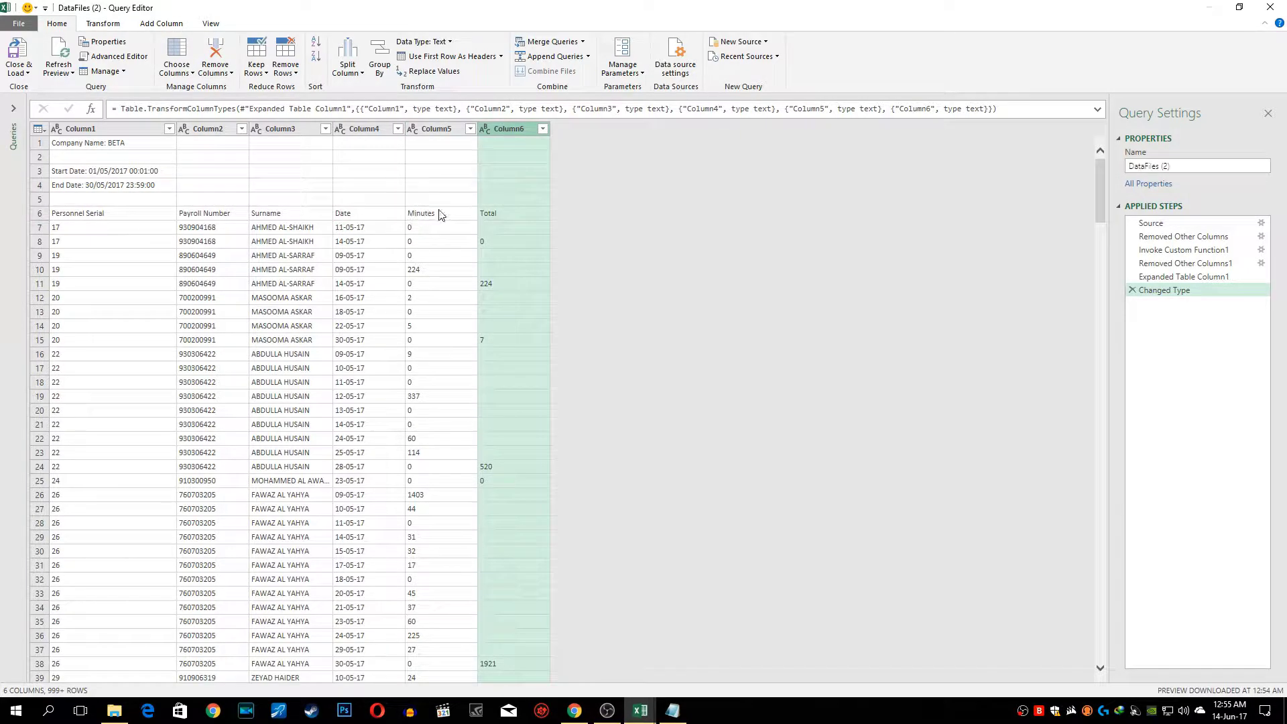
right_click(497, 128)
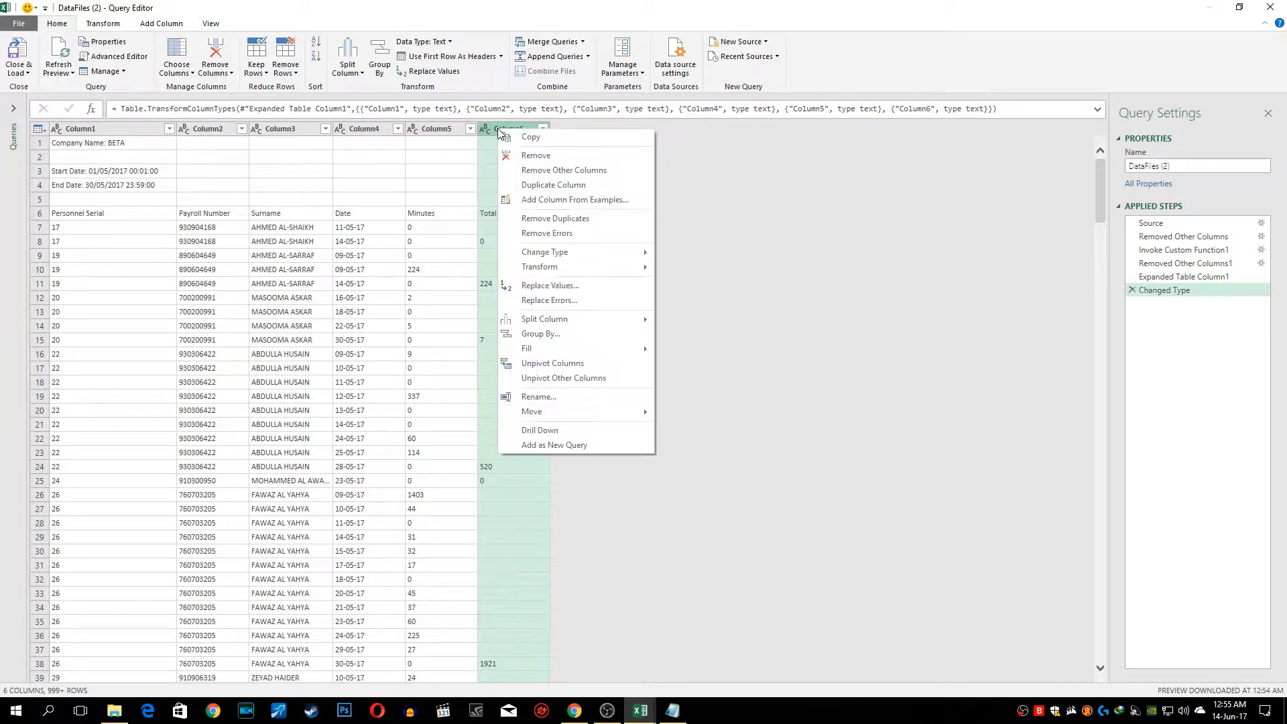
left_click(521, 148)
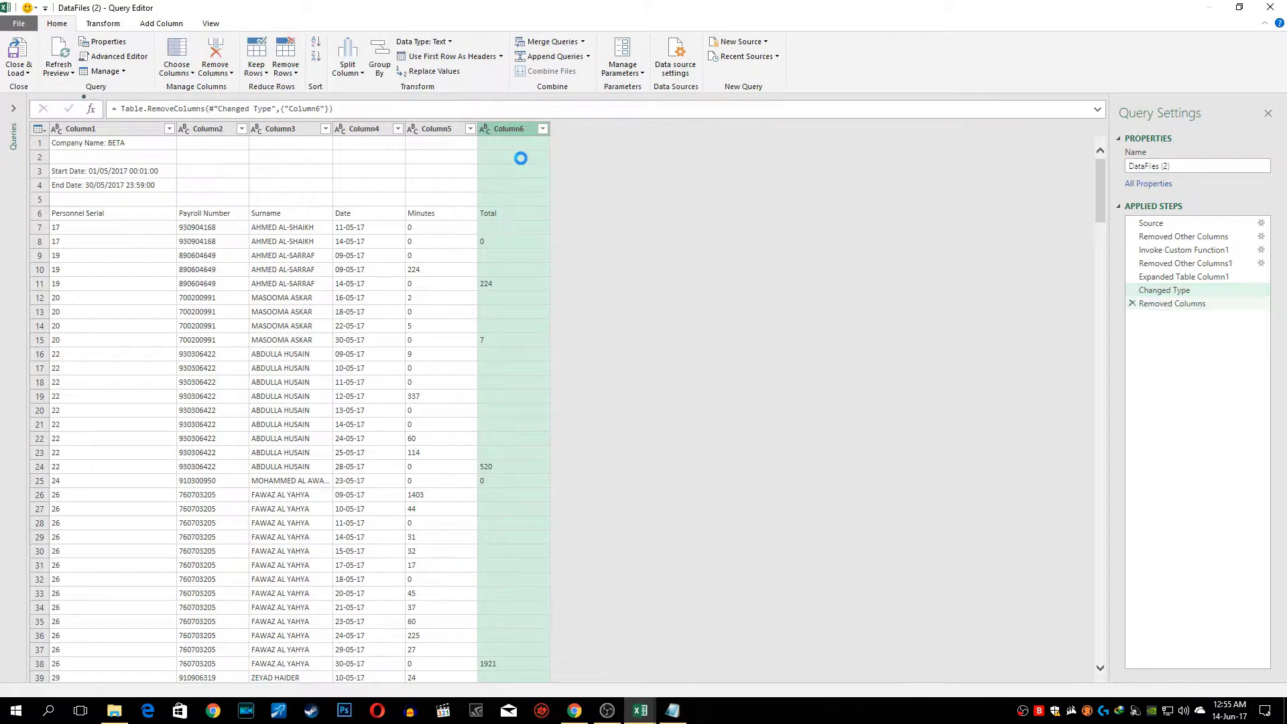
left_click(429, 215)
left_click(395, 284)
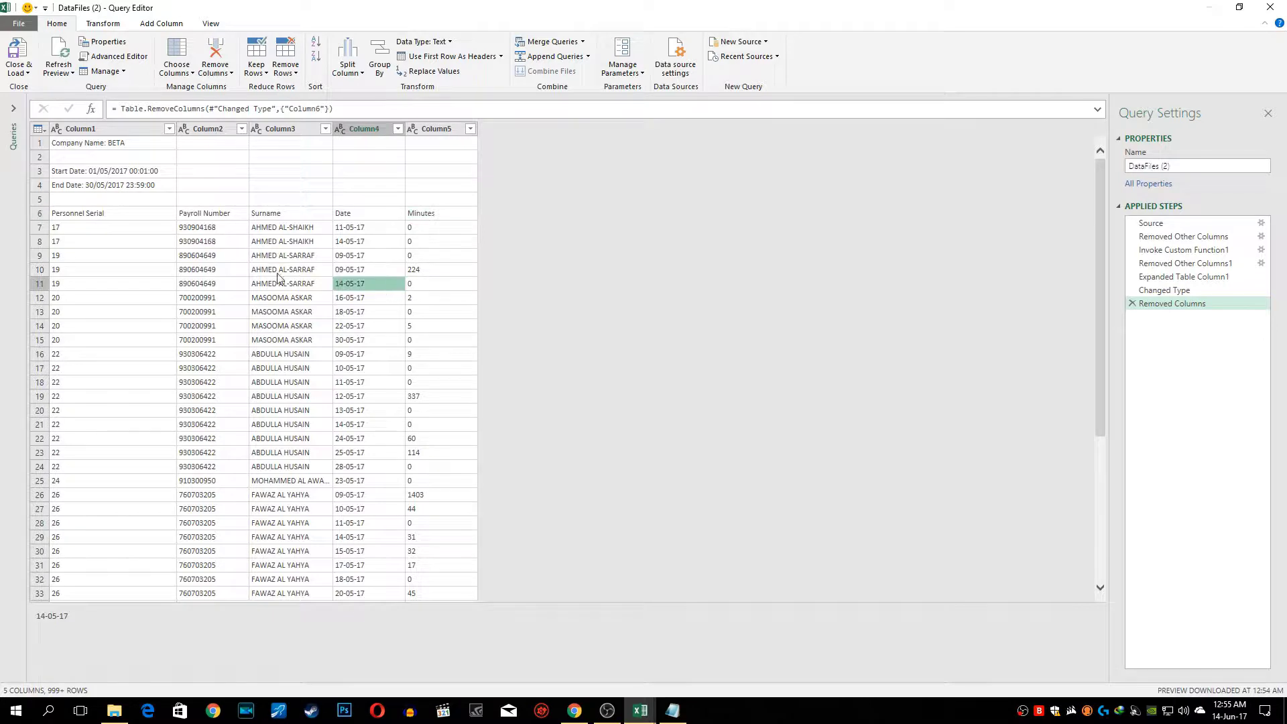
left_click(76, 130)
left_click(76, 145)
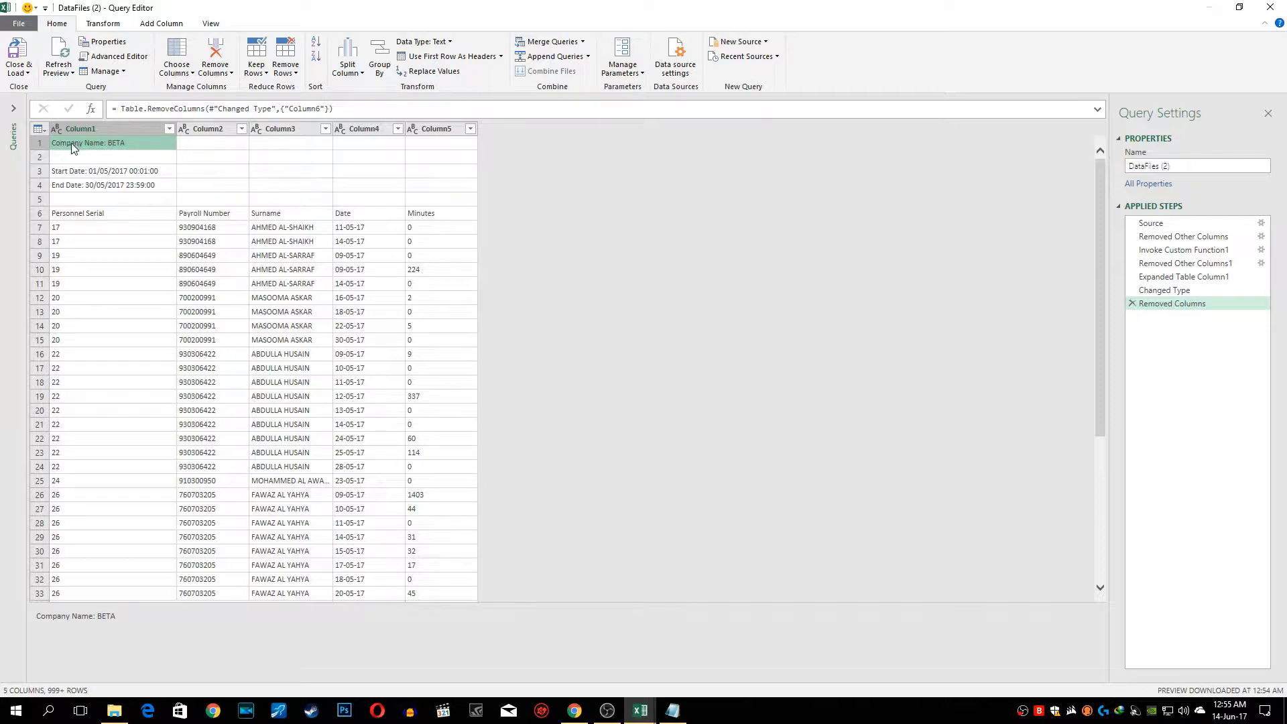
left_click(114, 185)
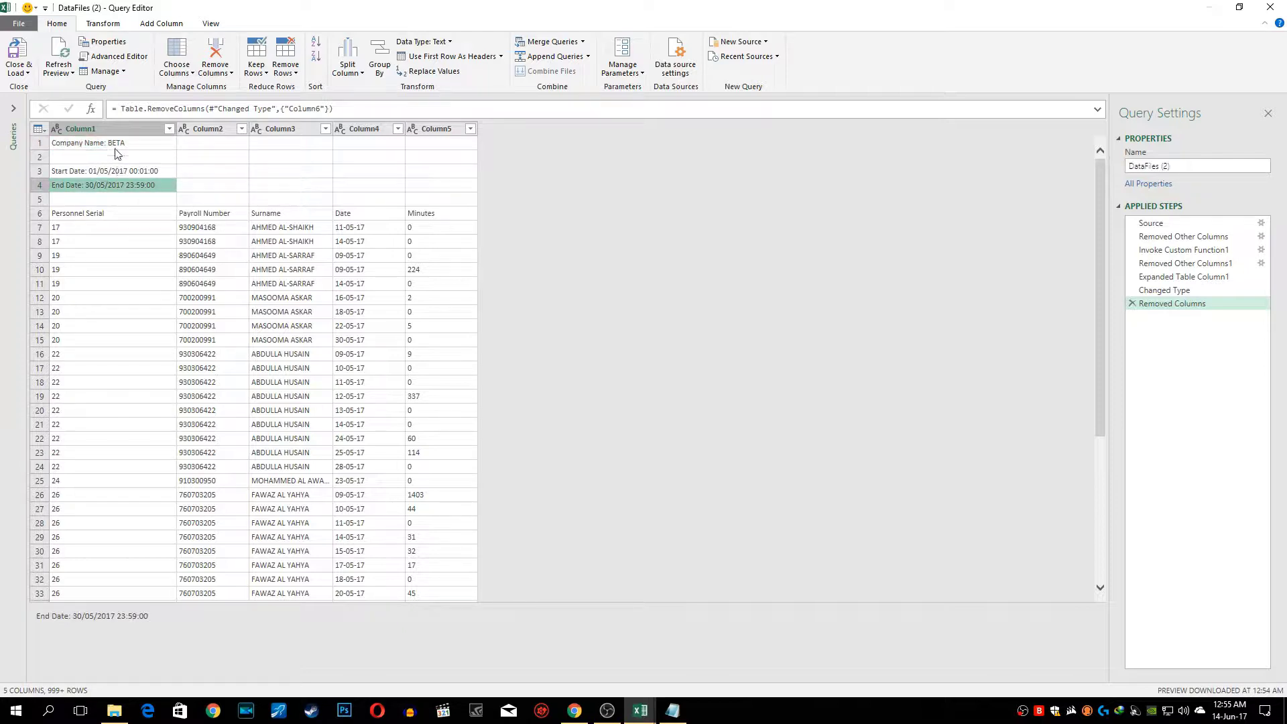
left_click(116, 147)
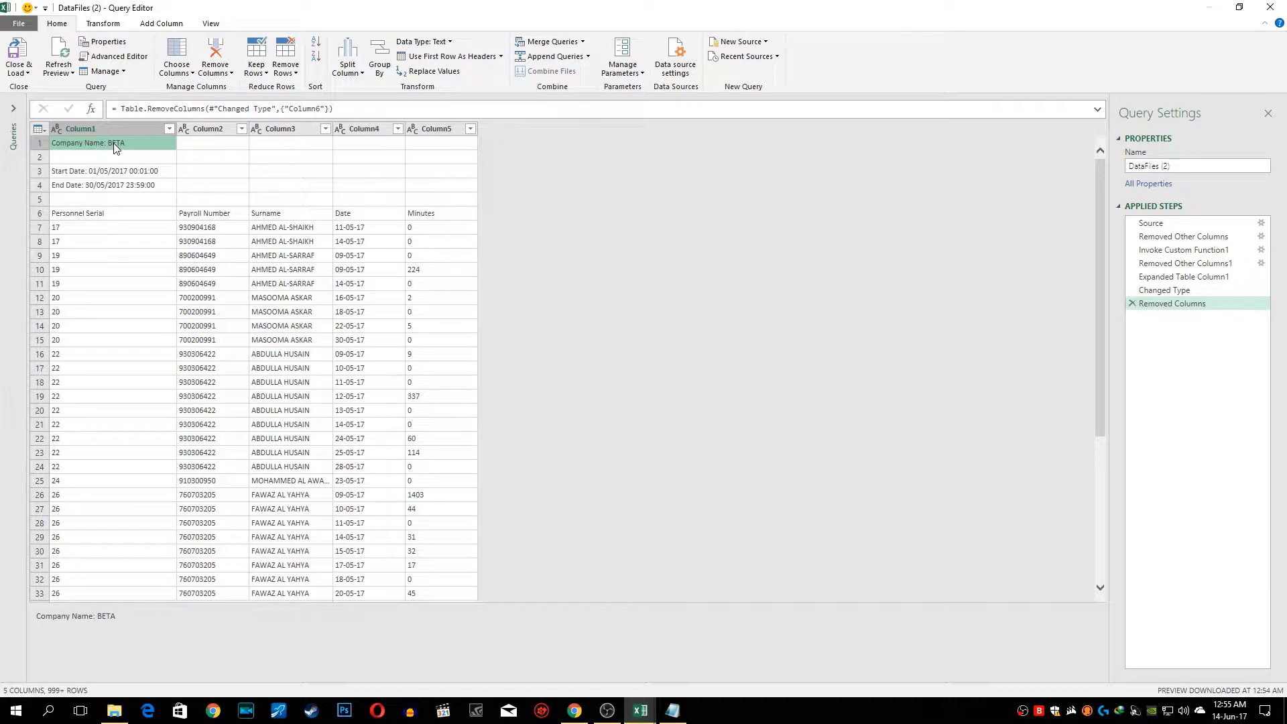
left_click(115, 185)
left_click(105, 146)
scroll(127, 268, "down", 10)
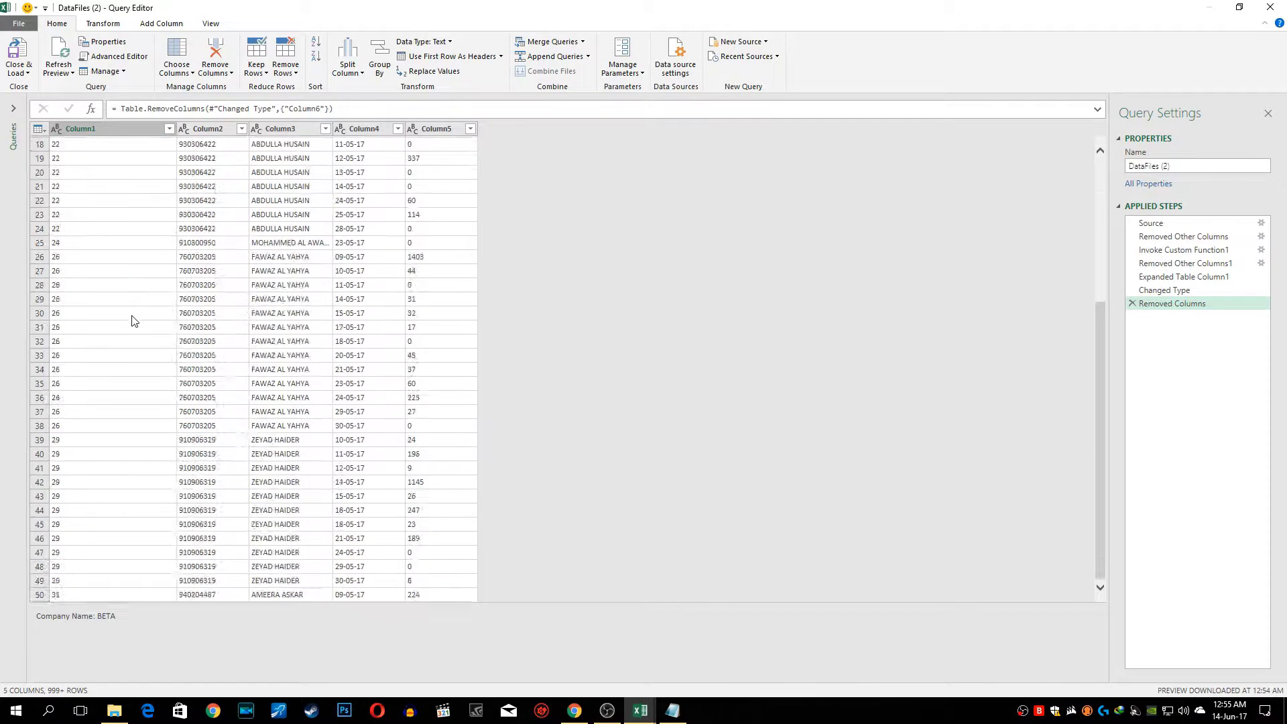
scroll(126, 322, "up", 10)
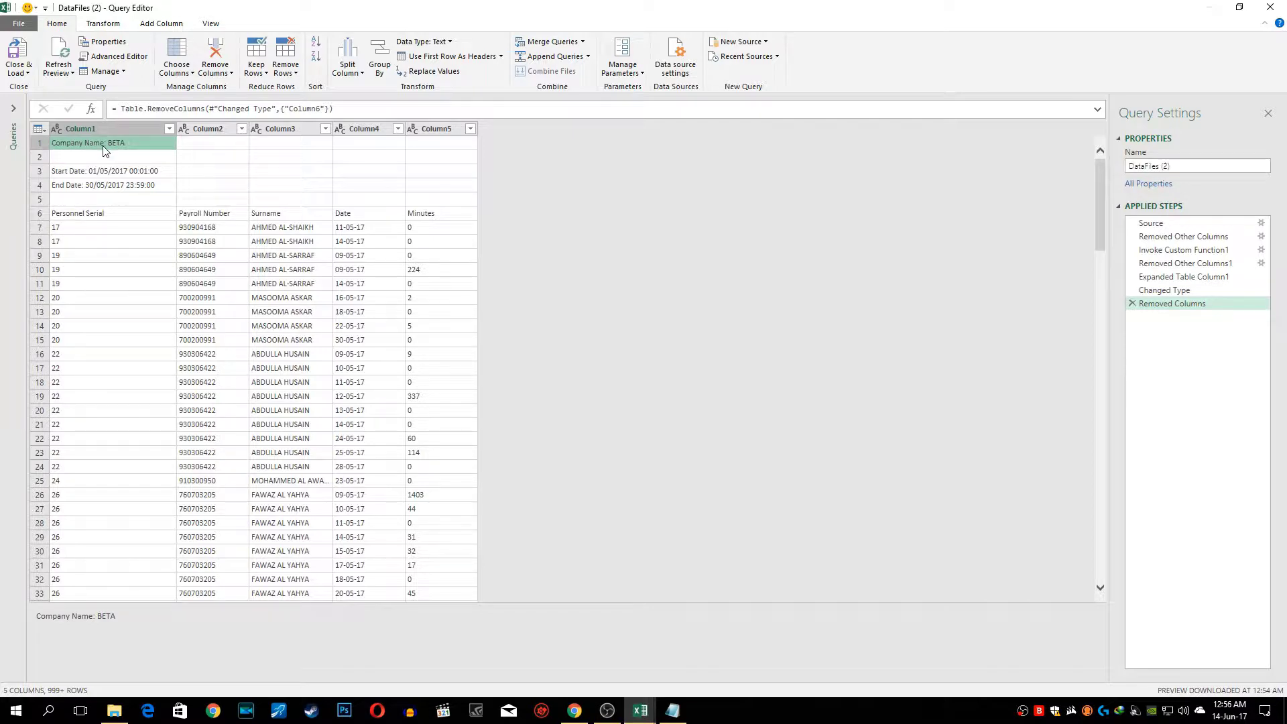
left_click(120, 185)
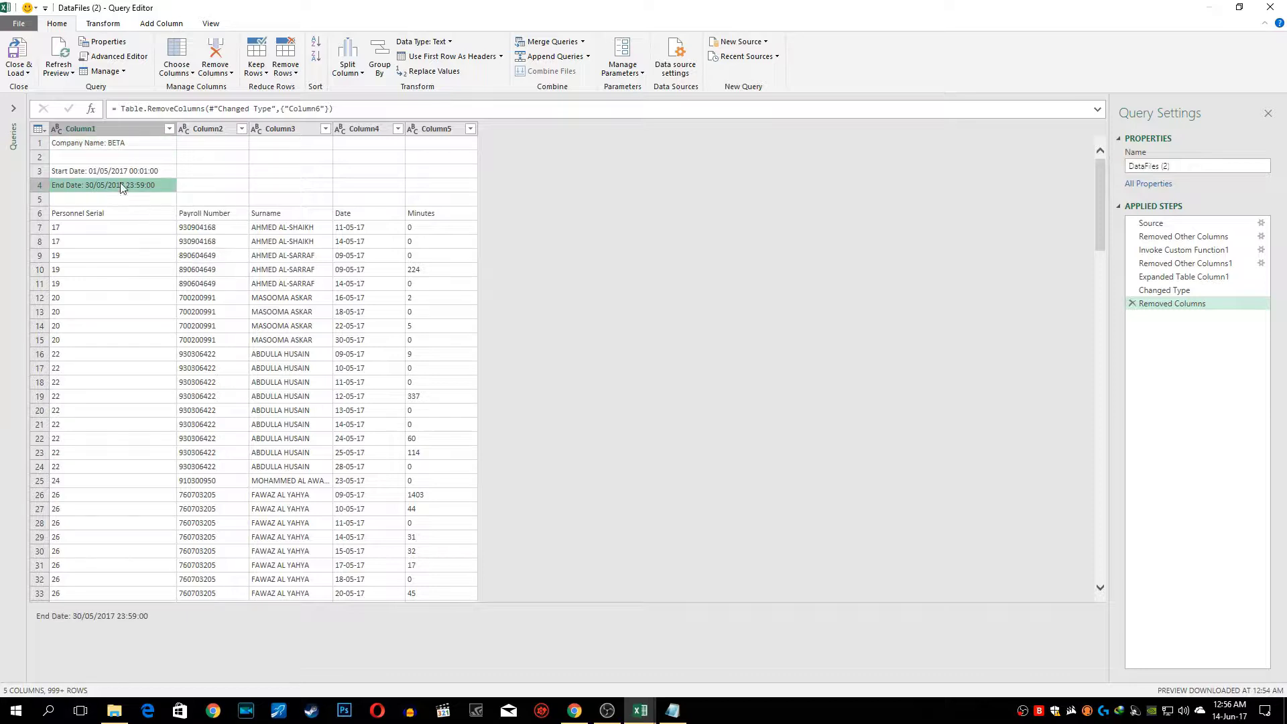
left_click(106, 144)
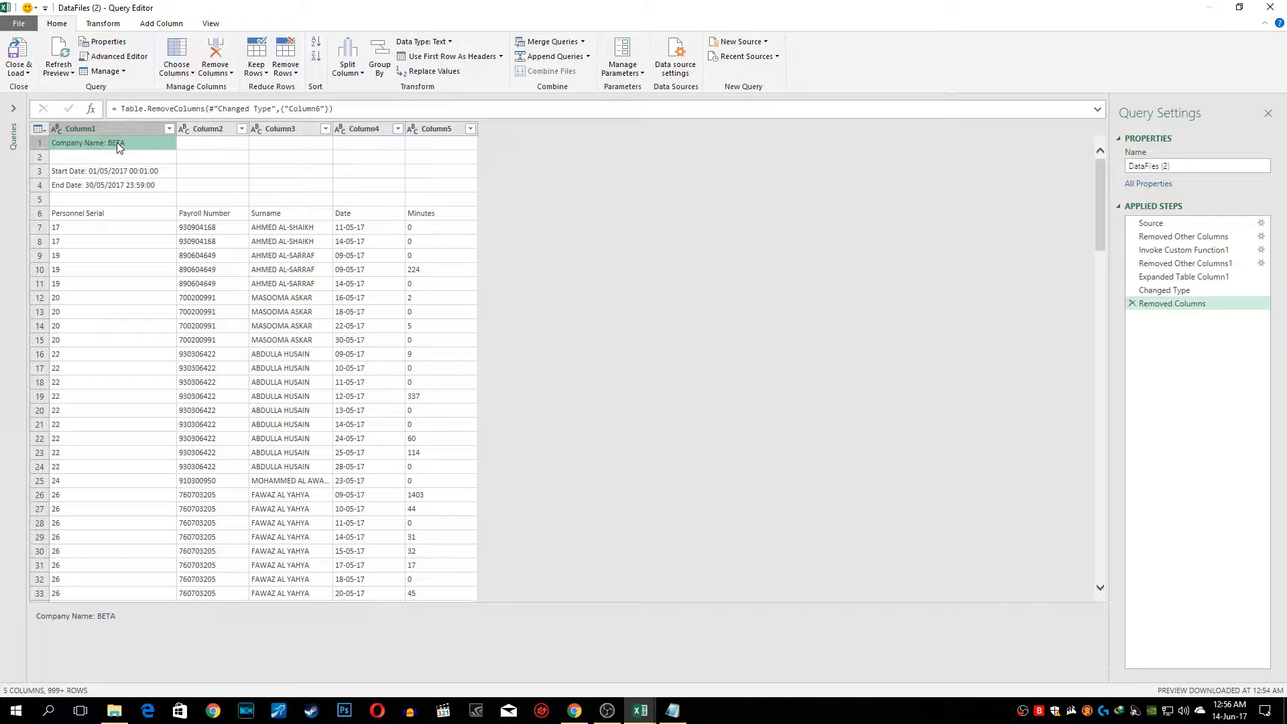
left_click(127, 127)
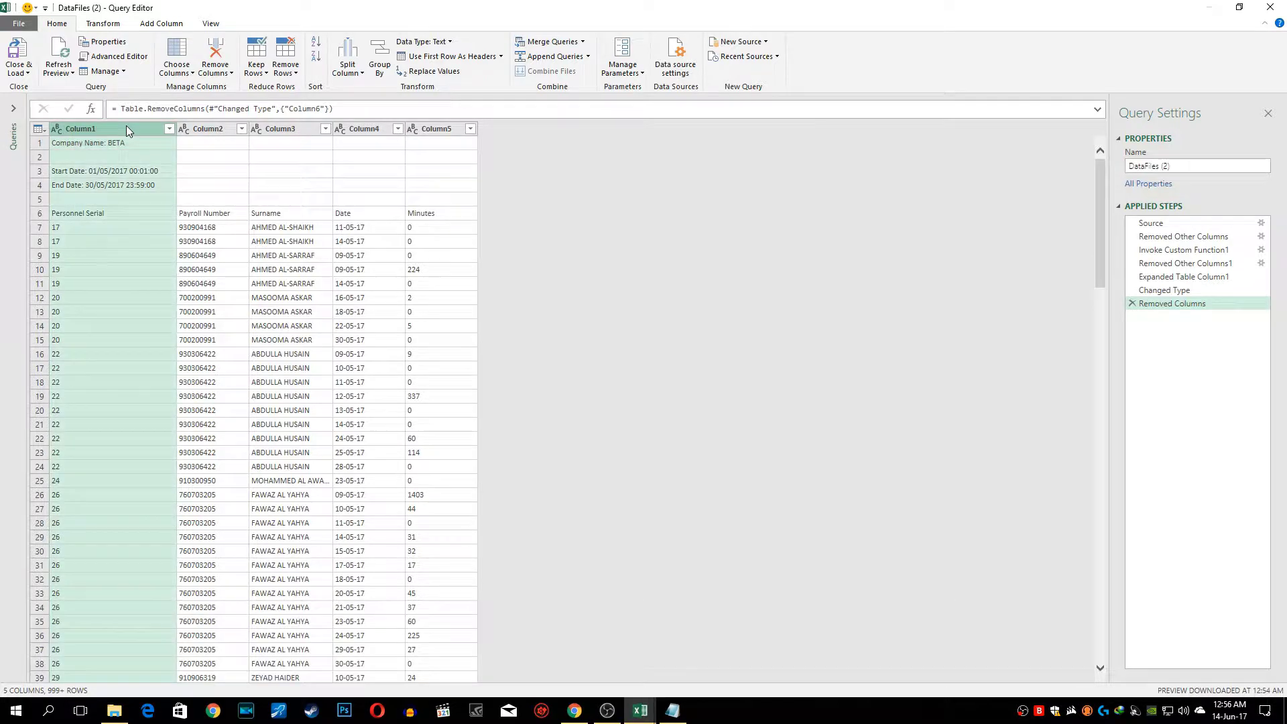
Extract a 25-character Text Range from Column1 starting at index 13 and confirm it shows BETA
left_click(155, 25)
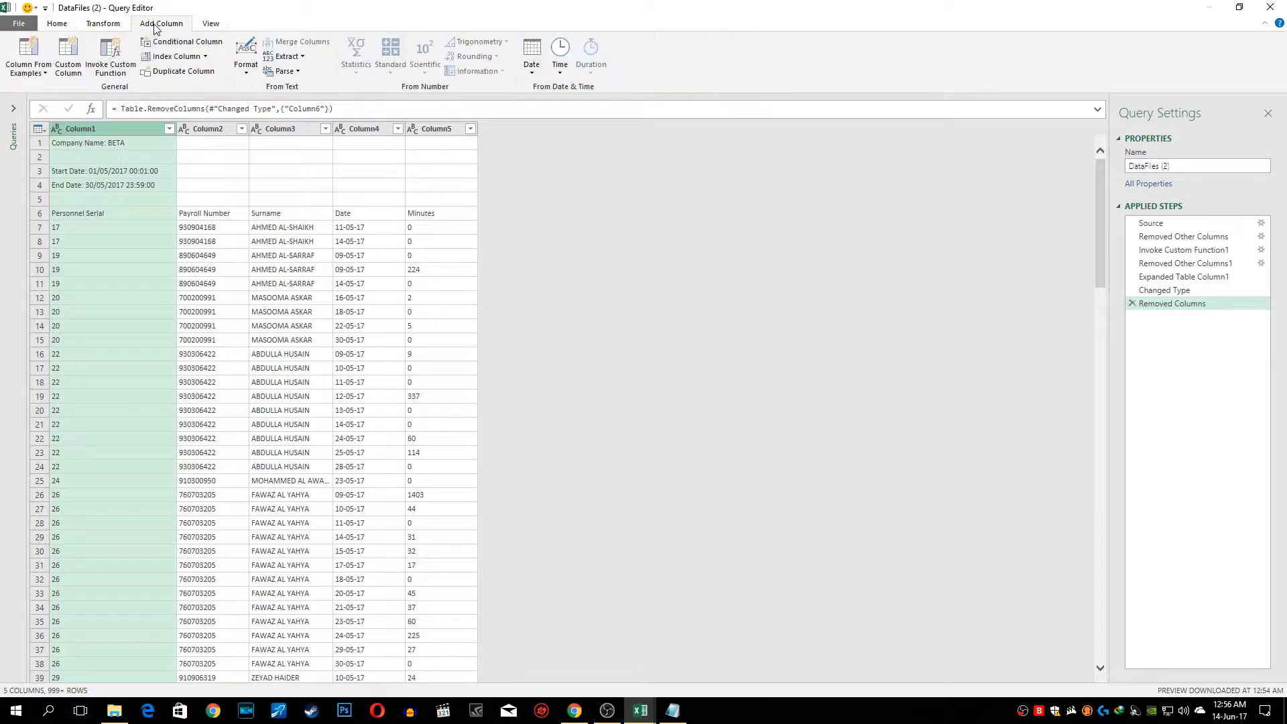
left_click(287, 56)
left_click(295, 117)
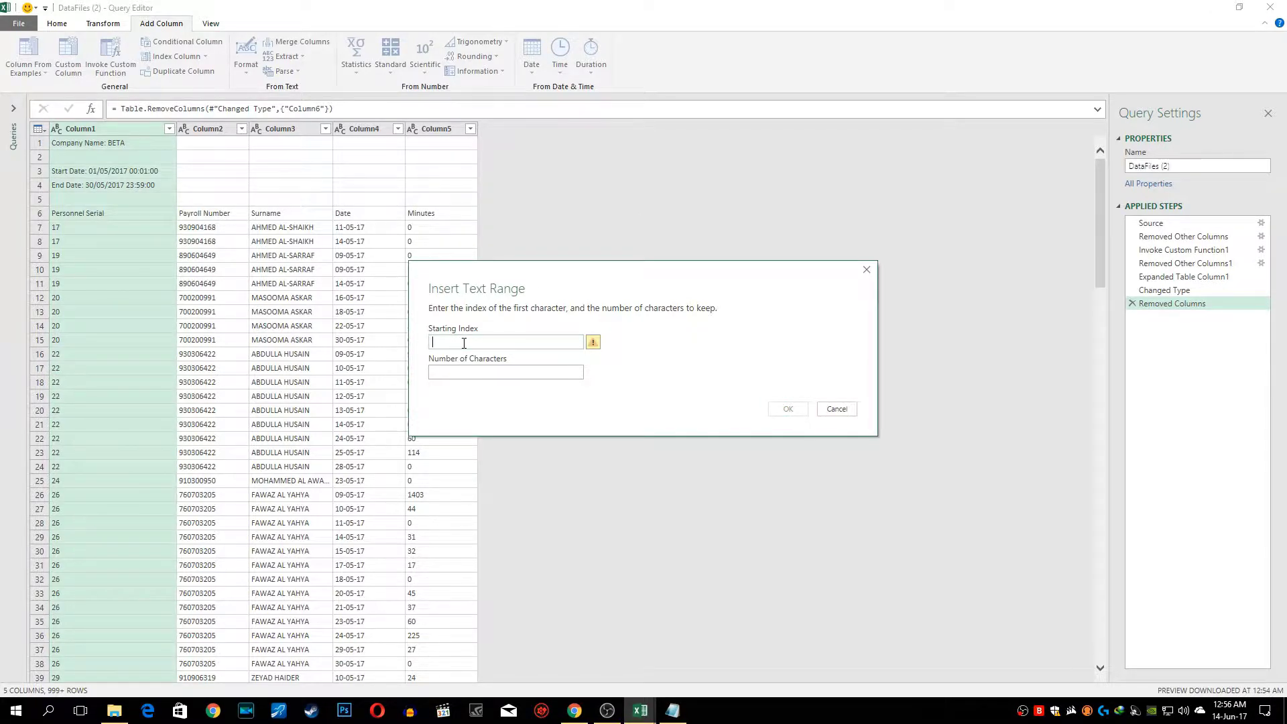
type("13")
left_click(788, 409)
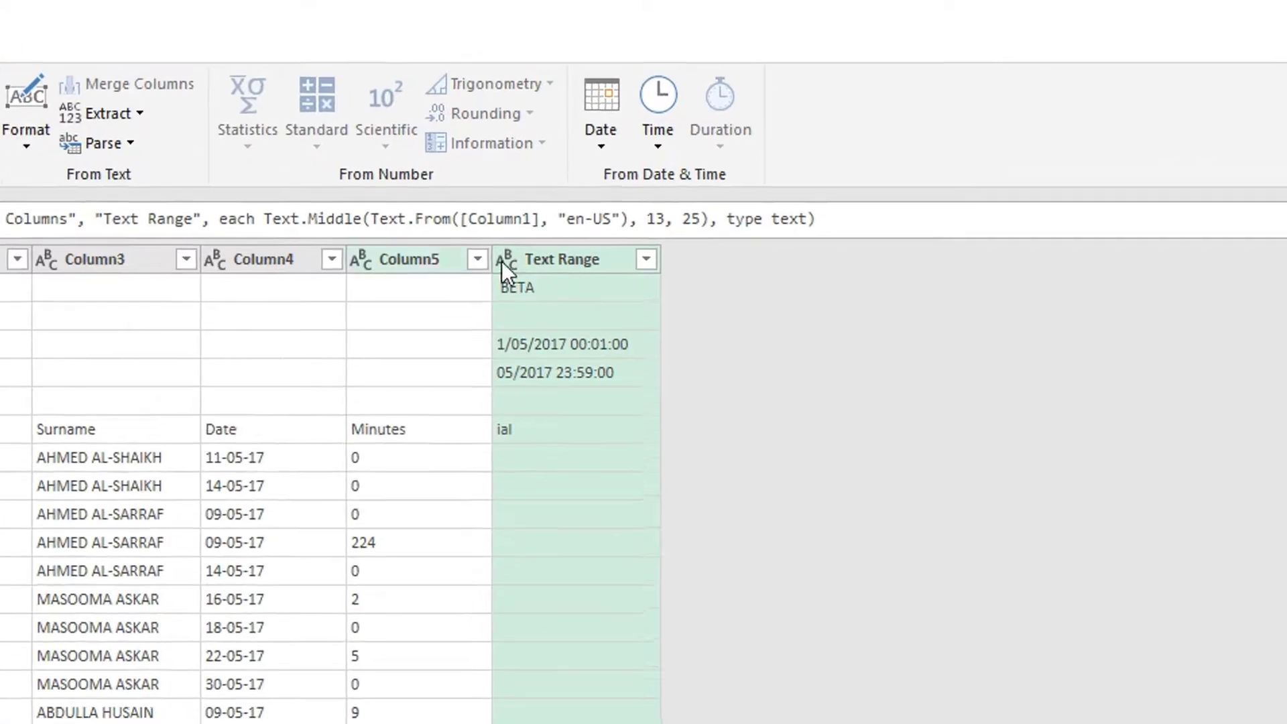
left_click(513, 288)
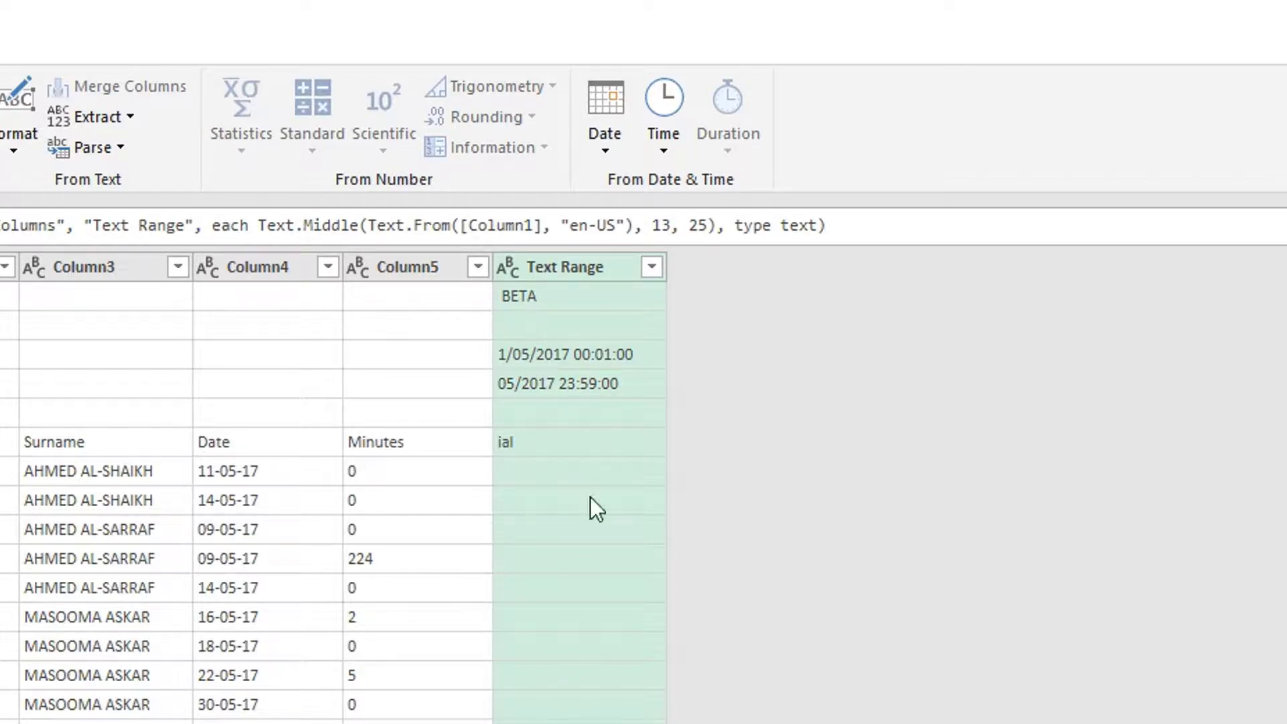
Review the extracted dates and the Start Date and End Date rows, then open Column1's filter
left_click(532, 354)
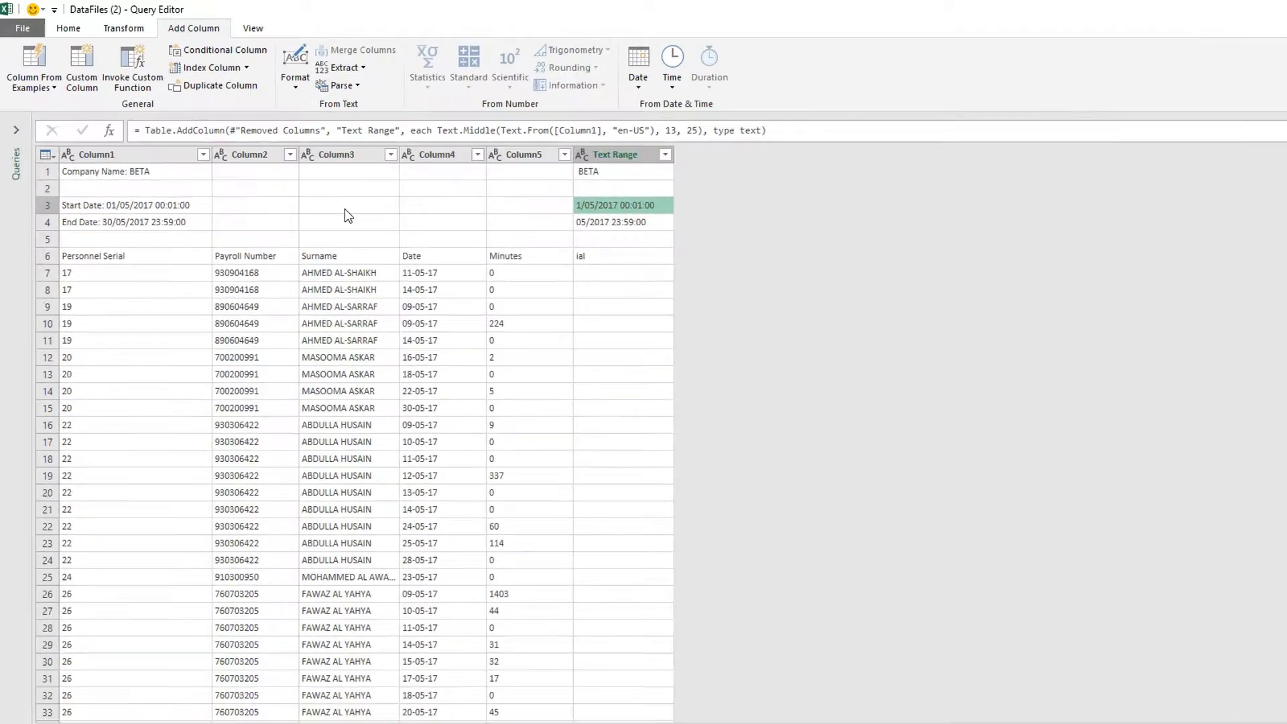
left_click(168, 205)
left_click(140, 222)
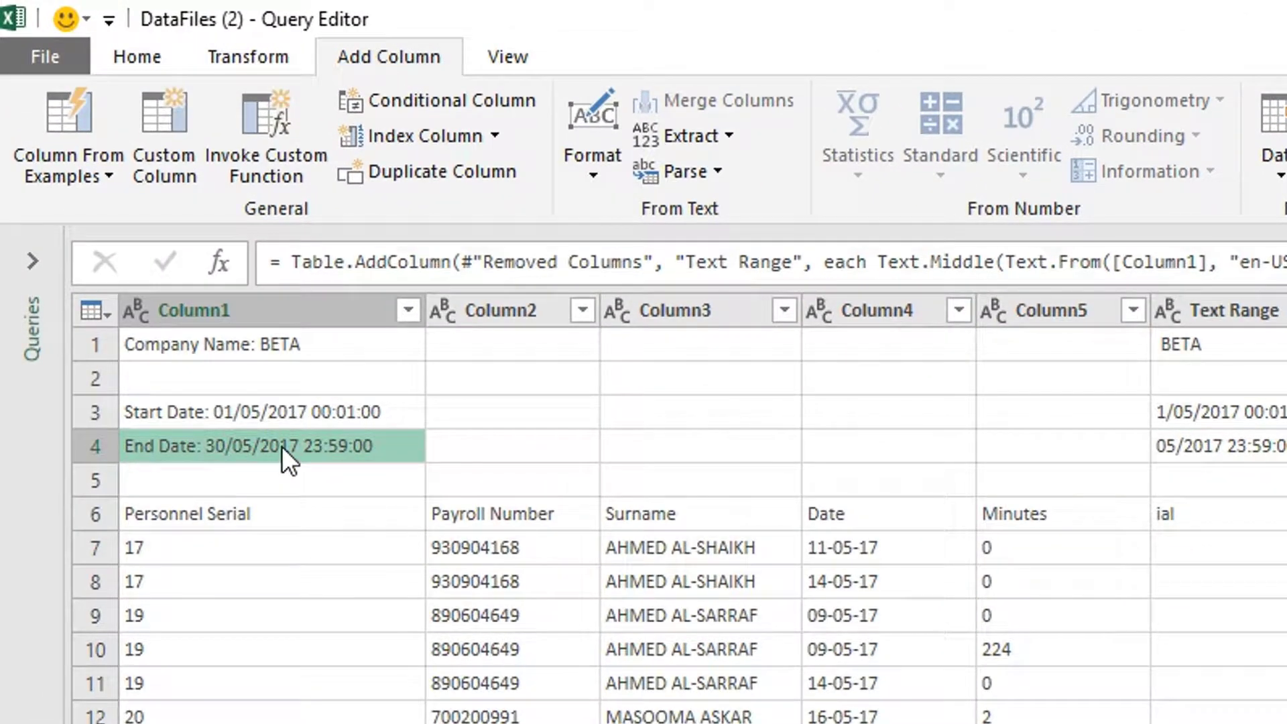
left_click(259, 409)
left_click(252, 446)
left_click(162, 414)
left_click(163, 441)
left_click(166, 410)
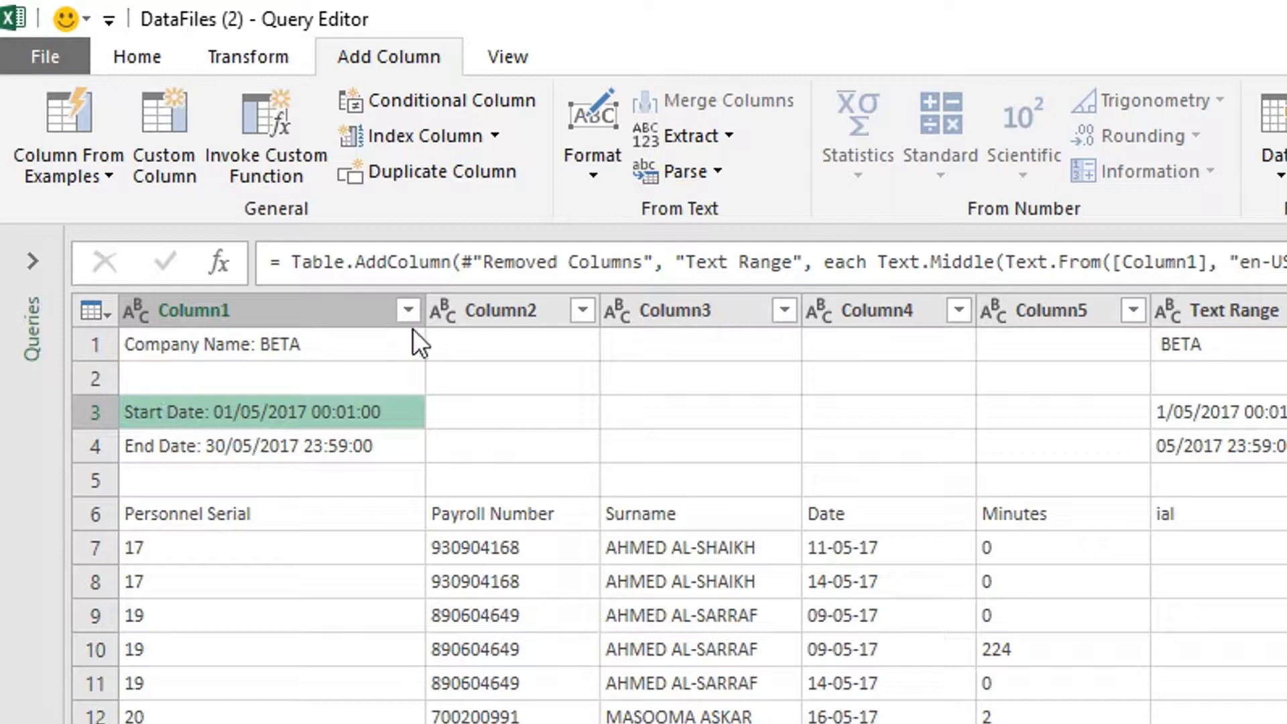
left_click(205, 447)
left_click(199, 417)
left_click(200, 445)
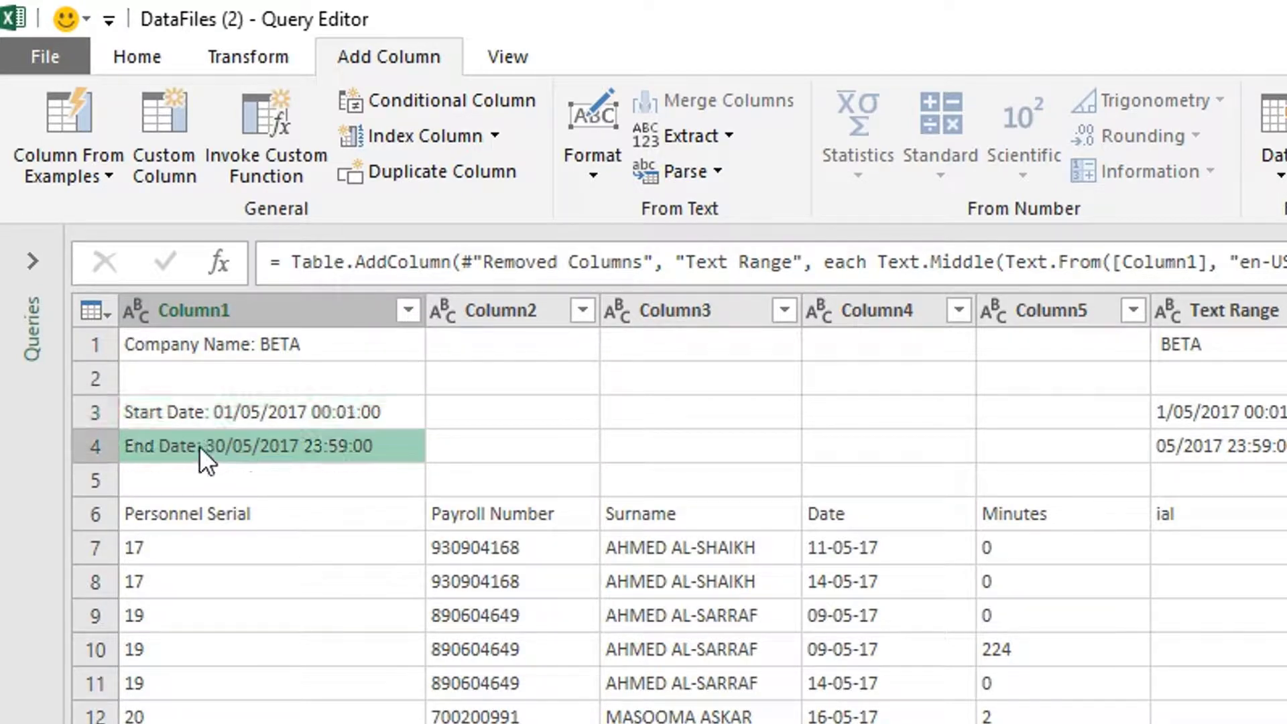
left_click(410, 311)
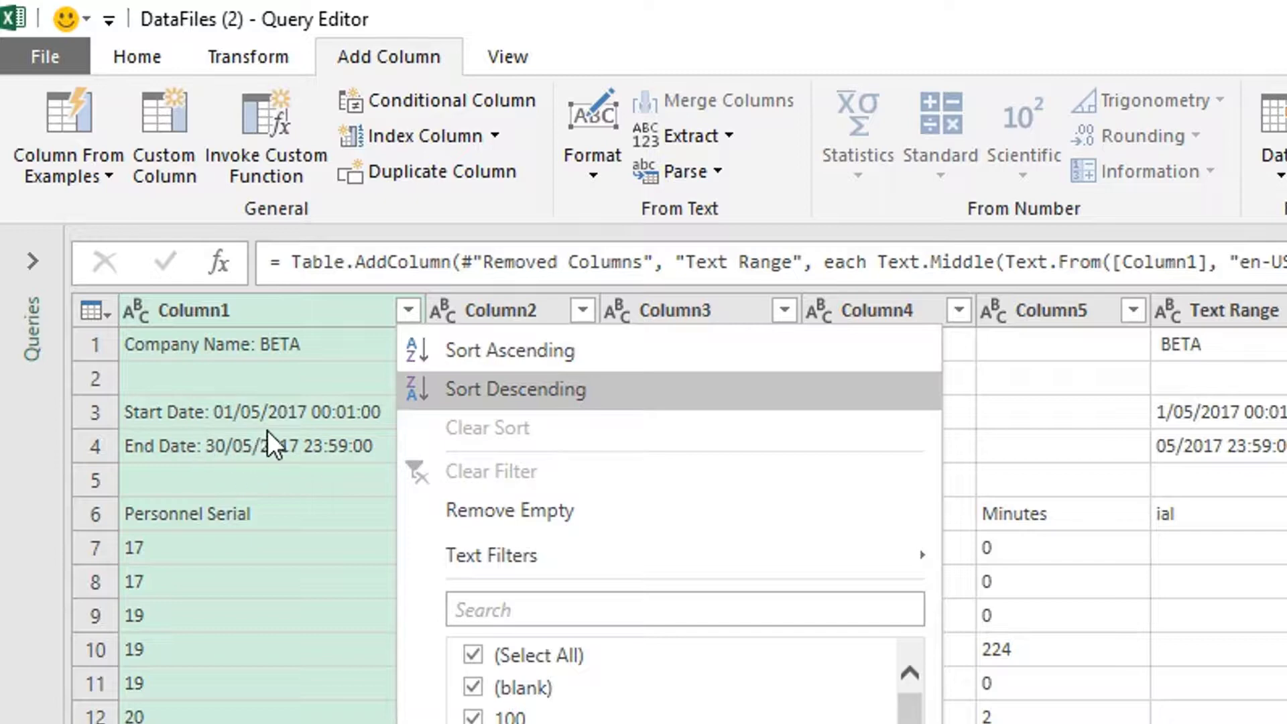
Add a Does Not Begin With filter on Column1 for 'Start Date' and 'End Date'
mouse_move(467, 561)
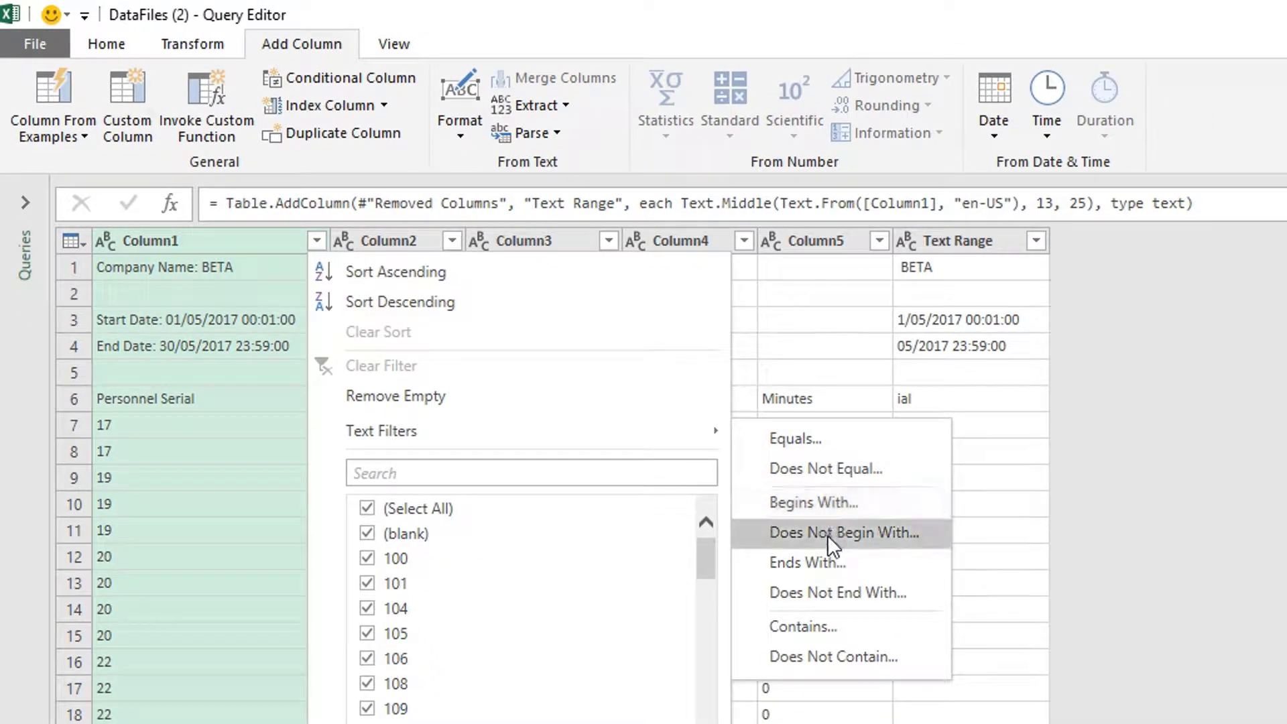
left_click(827, 535)
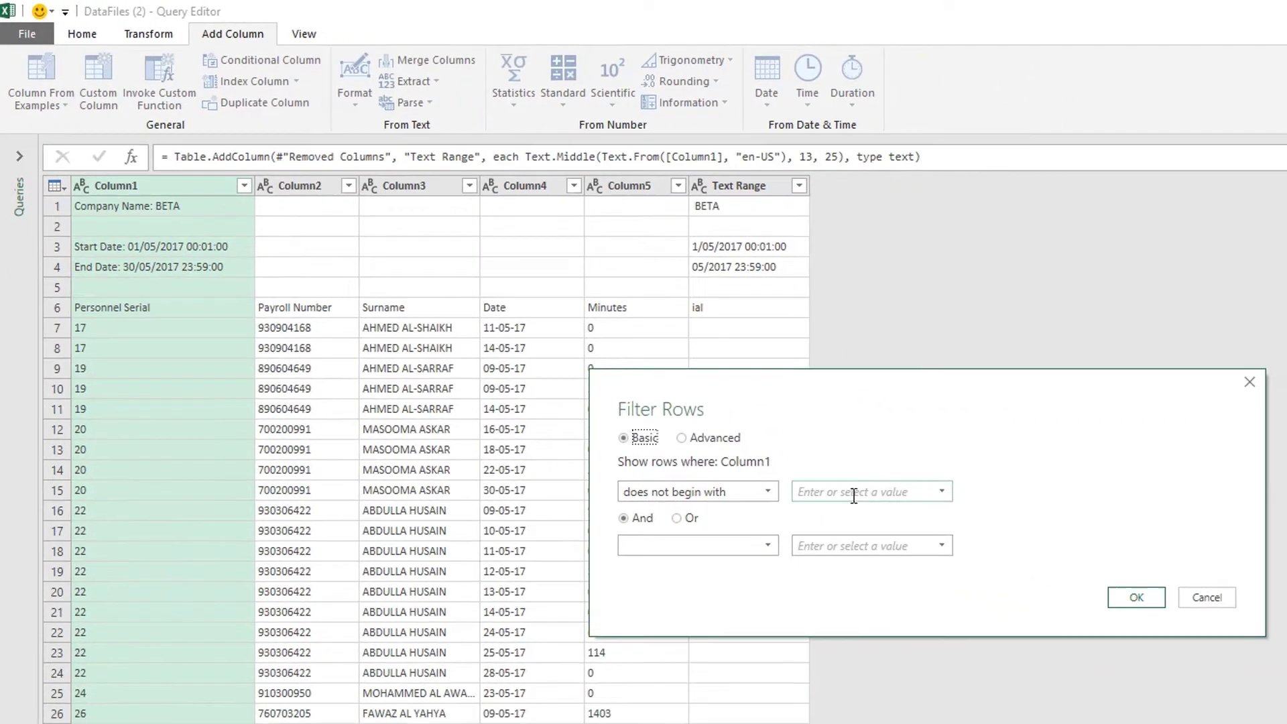
type("Start Date")
left_click(648, 542)
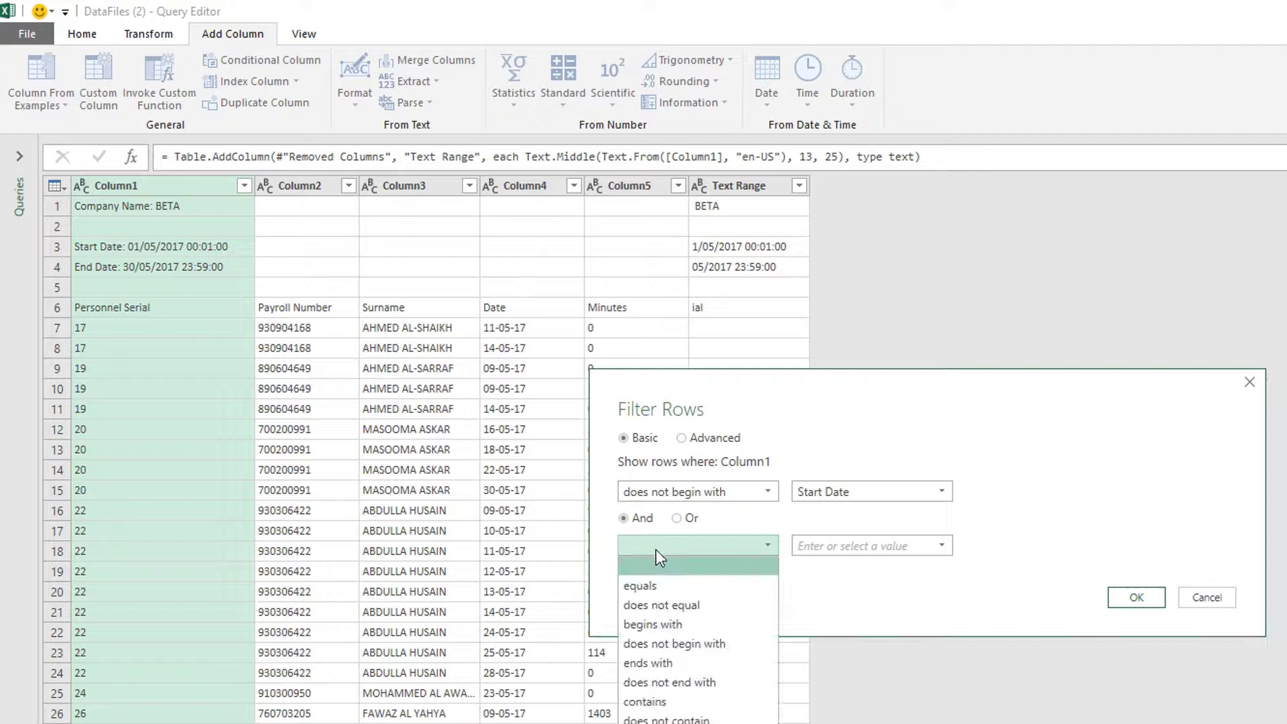
left_click(667, 644)
left_click(838, 545)
type("E")
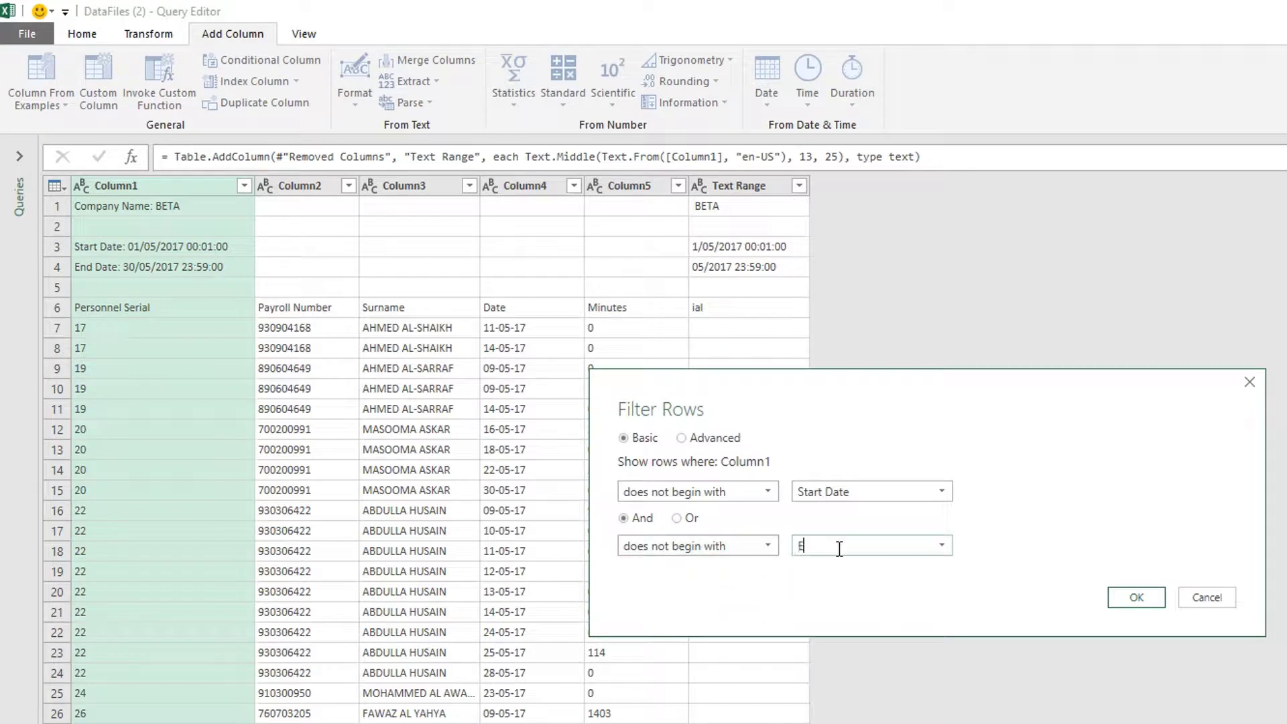
type("nd date")
key("BackSpace")
key("BackSpace")
key("BackSpace")
key("BackSpace")
type("Date")
left_click(1136, 598)
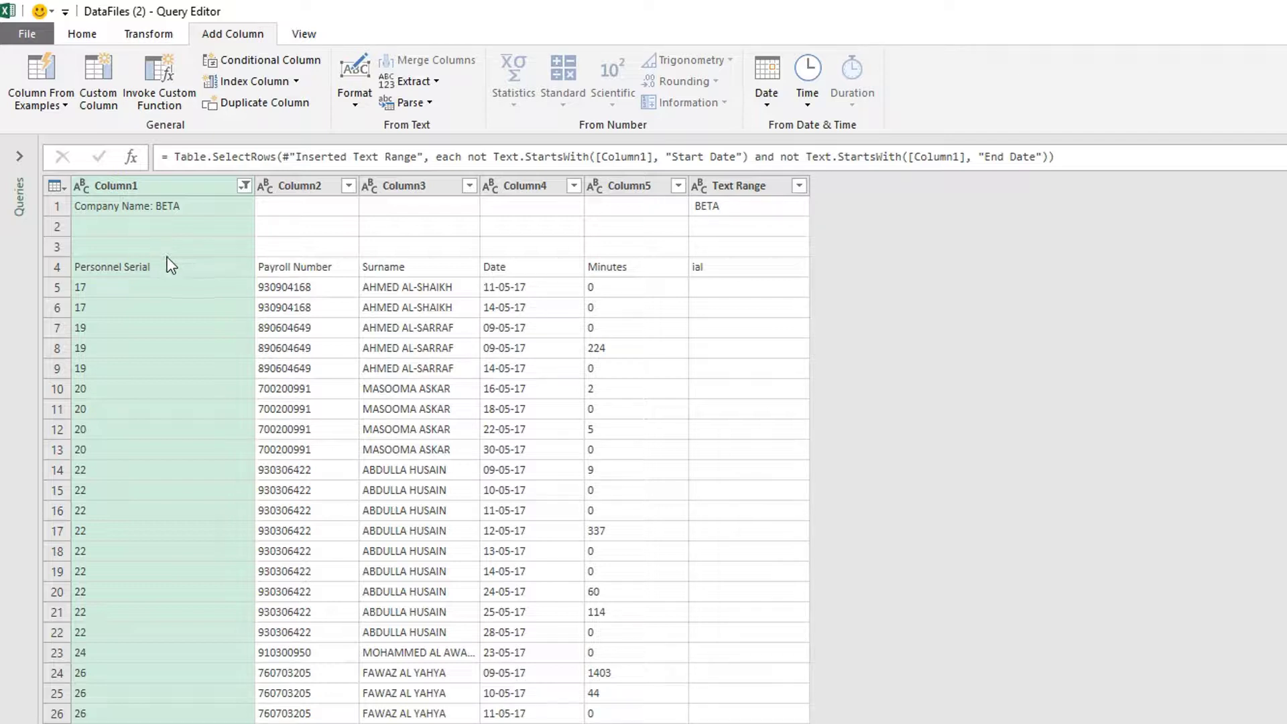
Inspect the Company Name: BETA cell and the leftover 'ial' value in the filtered query
left_click(142, 206)
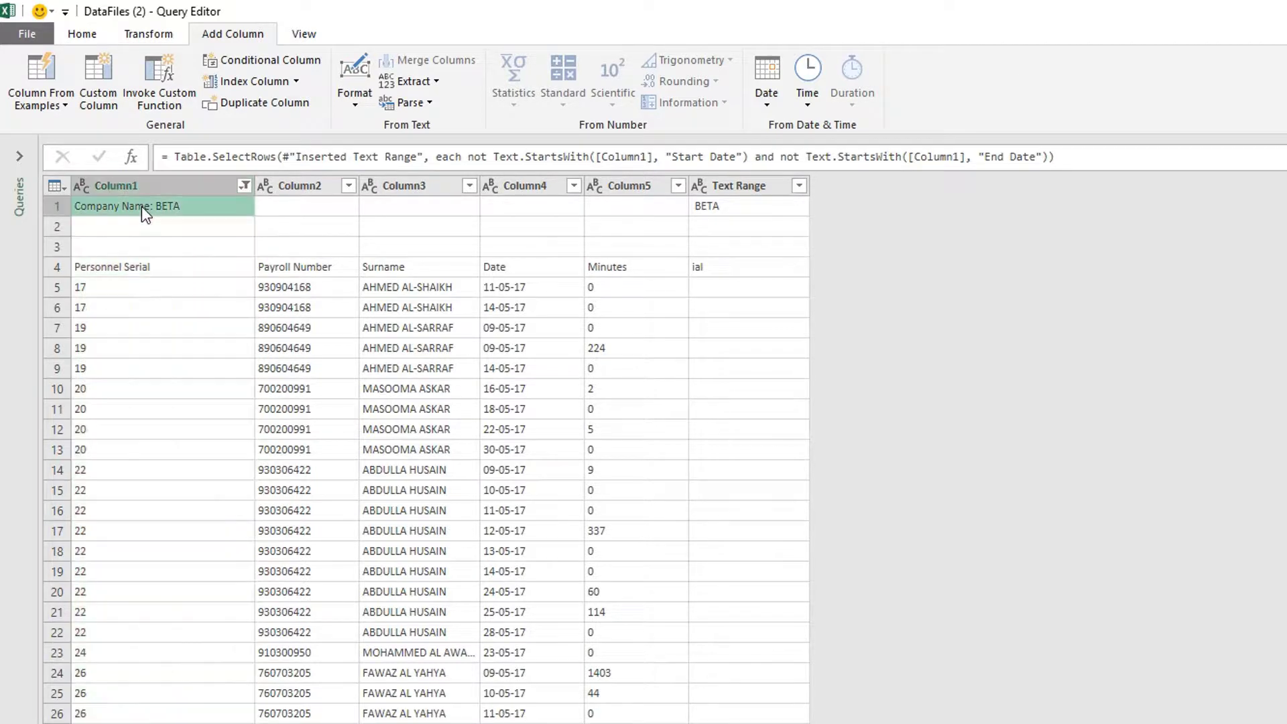
left_click(720, 269)
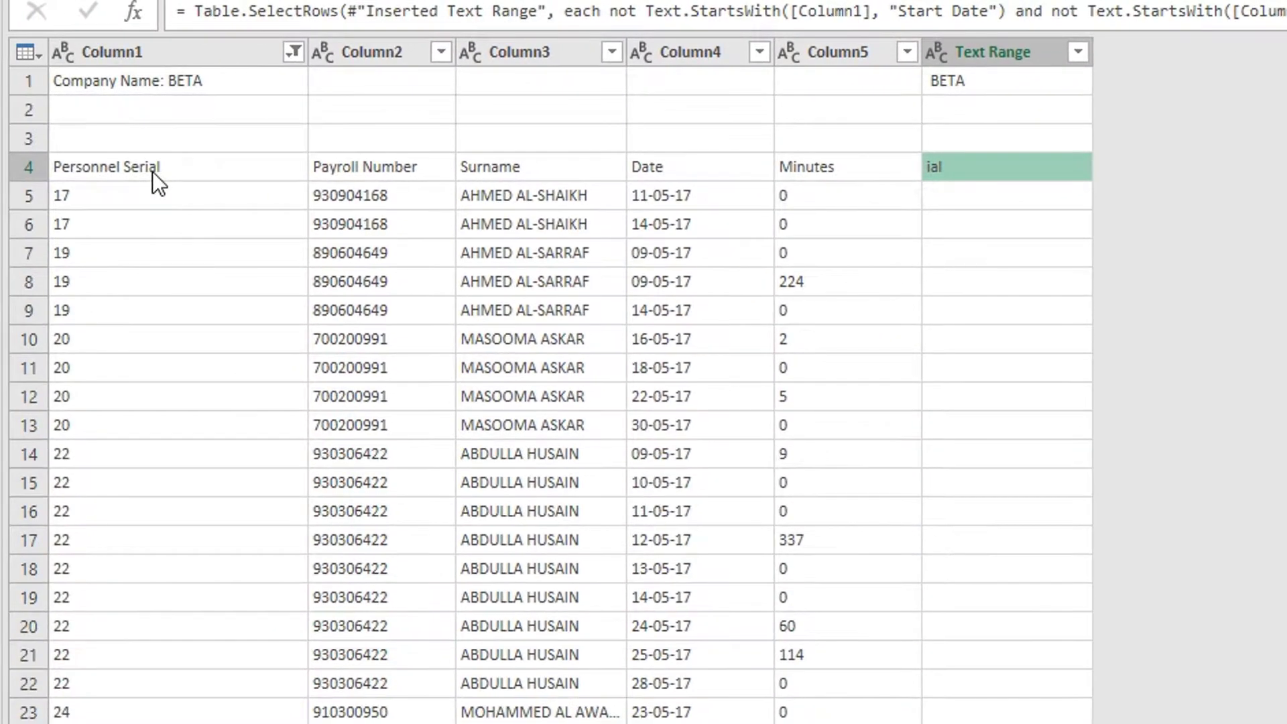
Replace the stray 'ial' value and the blank Text Range values with null
right_click(976, 166)
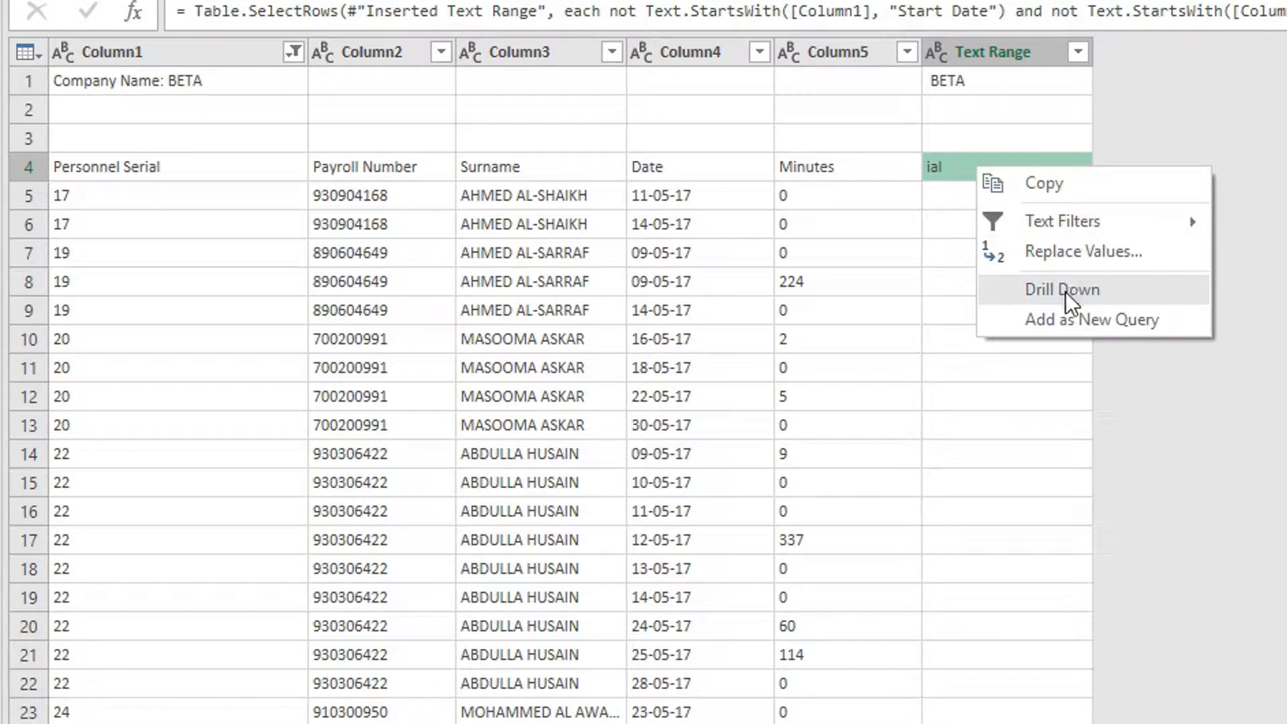
left_click(1067, 260)
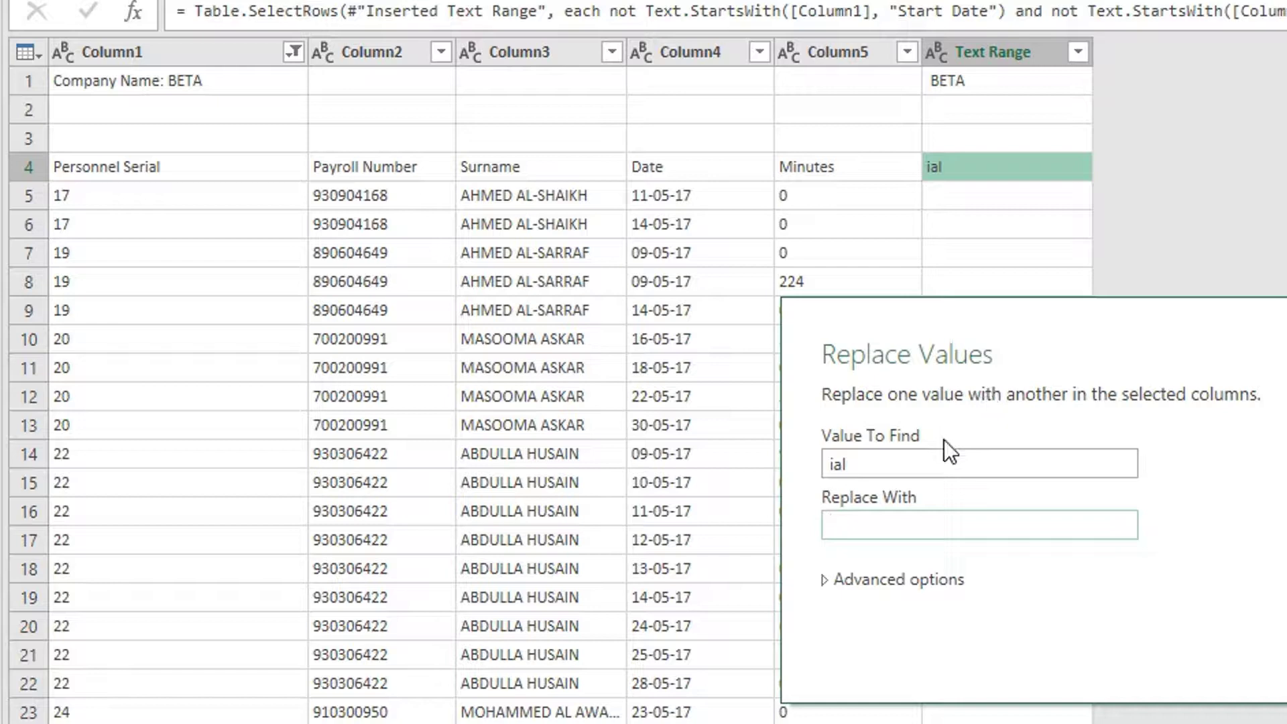
type("null")
key("Return")
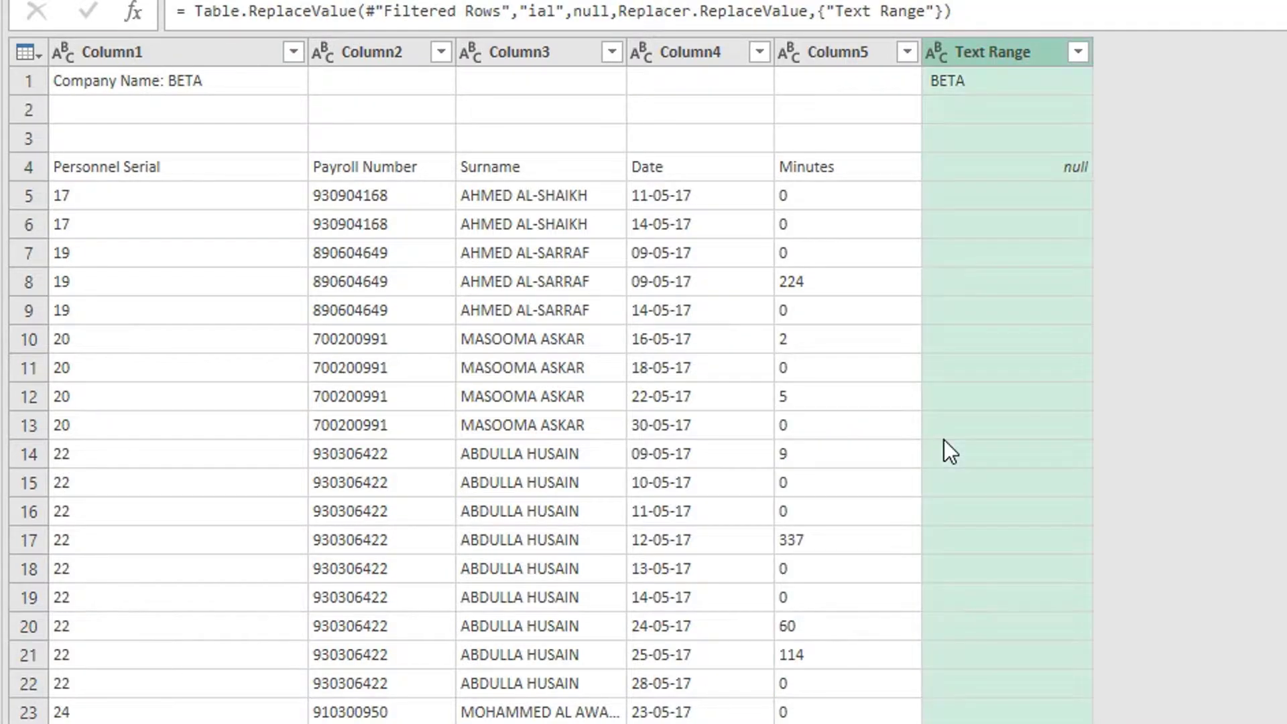
left_click(986, 115)
right_click(987, 115)
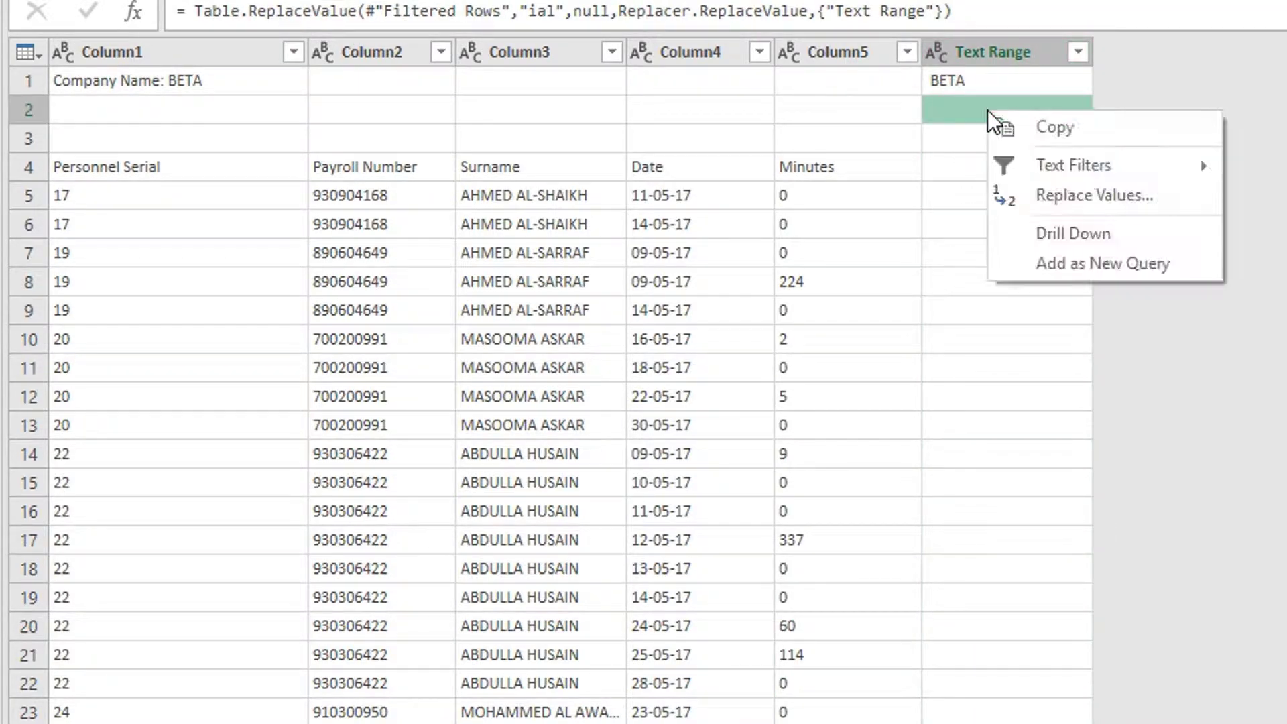
key("Escape")
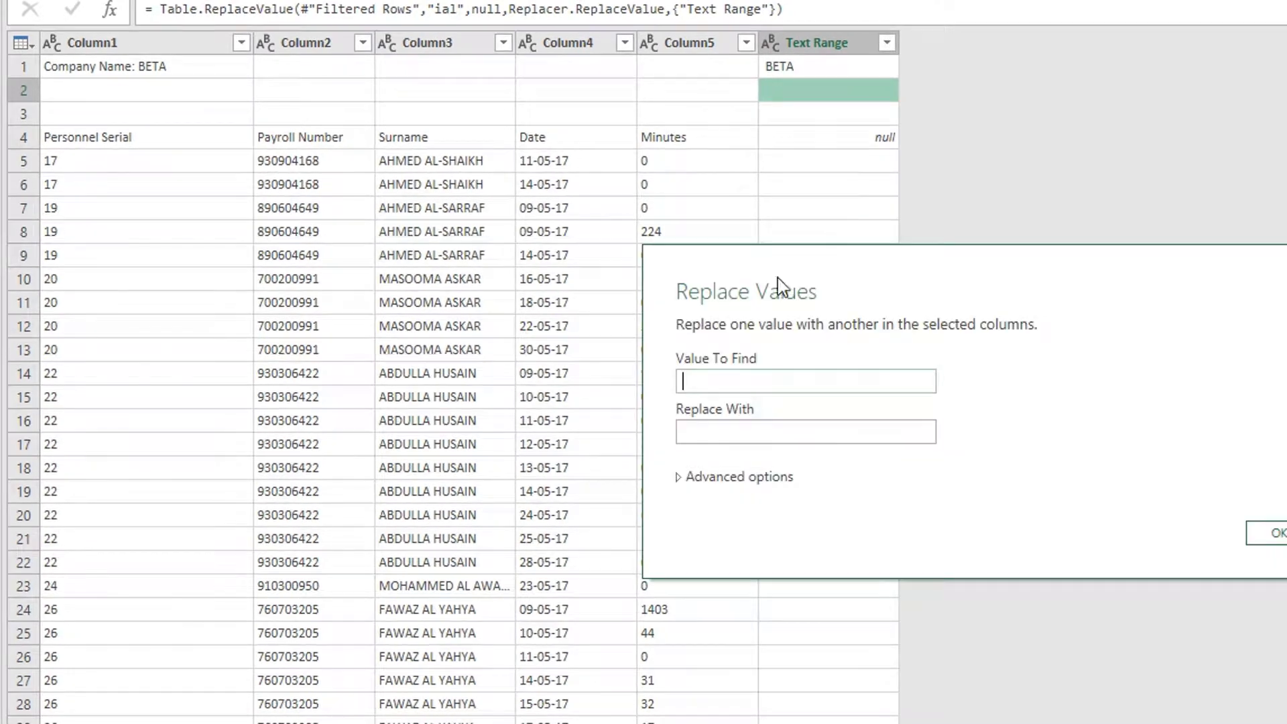
left_click(717, 432)
type("null")
key("Return")
Fill the BETA value down through the entire Text Range column
left_click(816, 72)
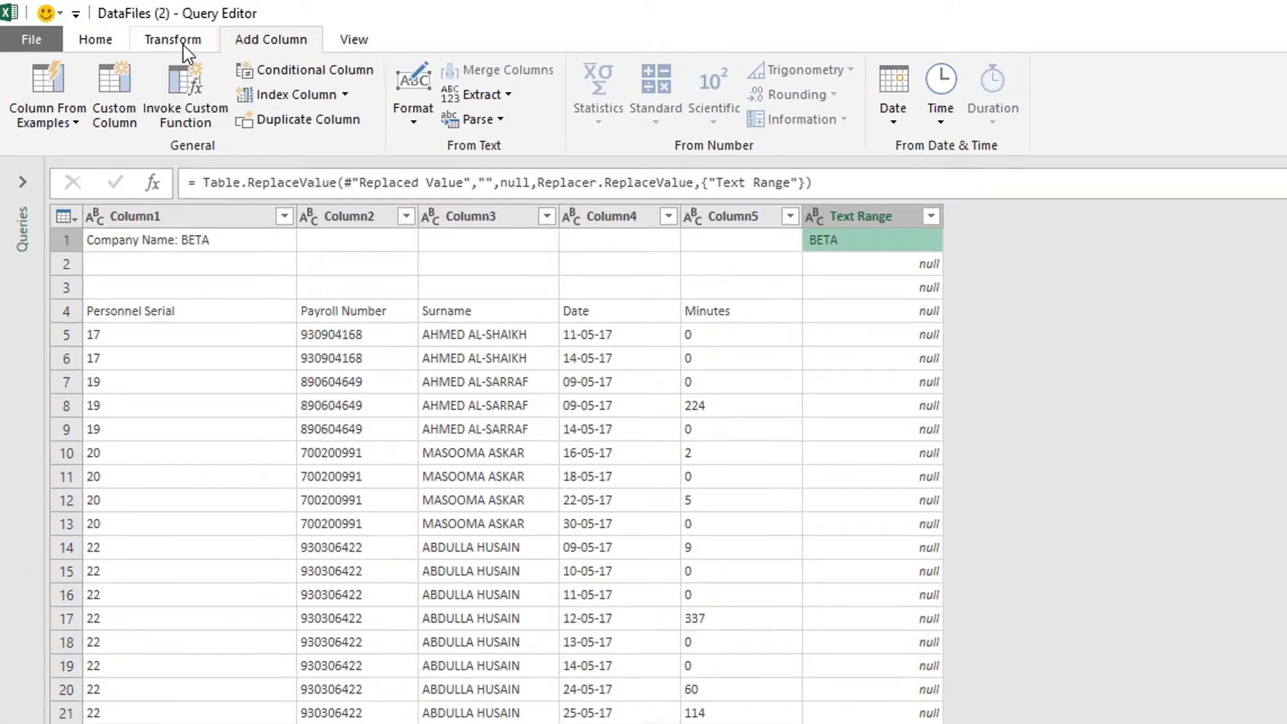
left_click(178, 37)
left_click(557, 116)
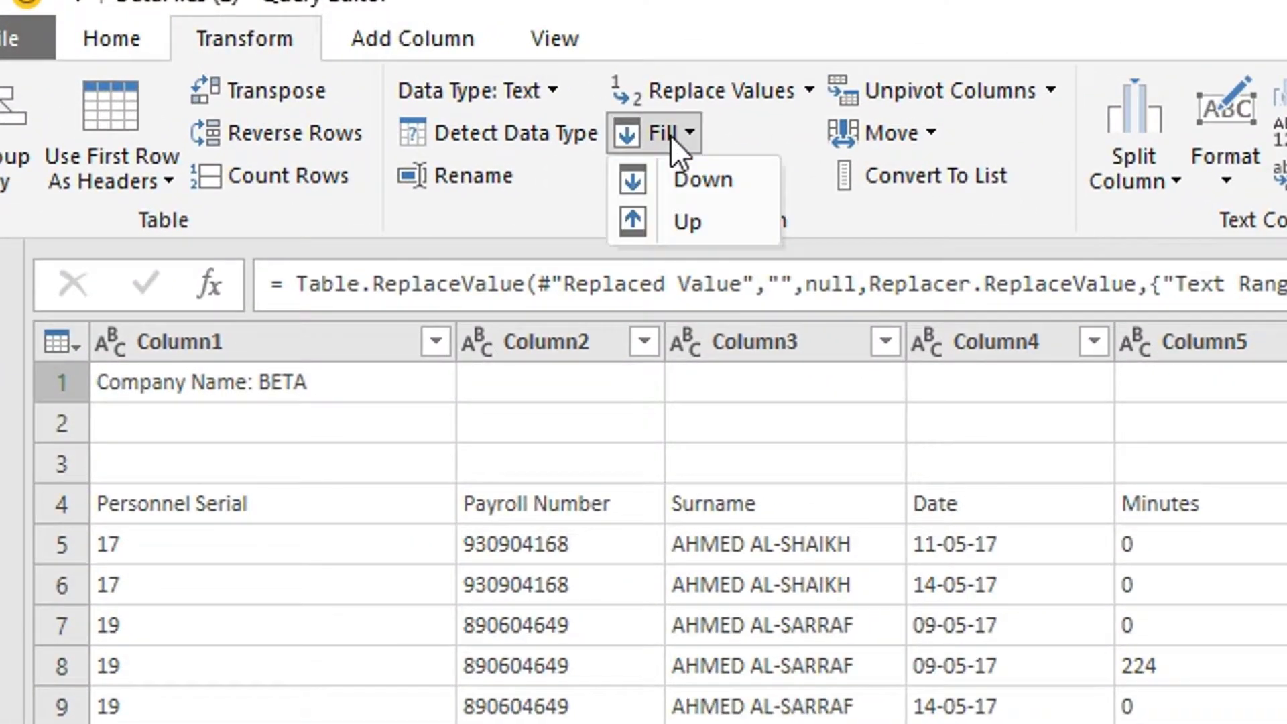
left_click(616, 161)
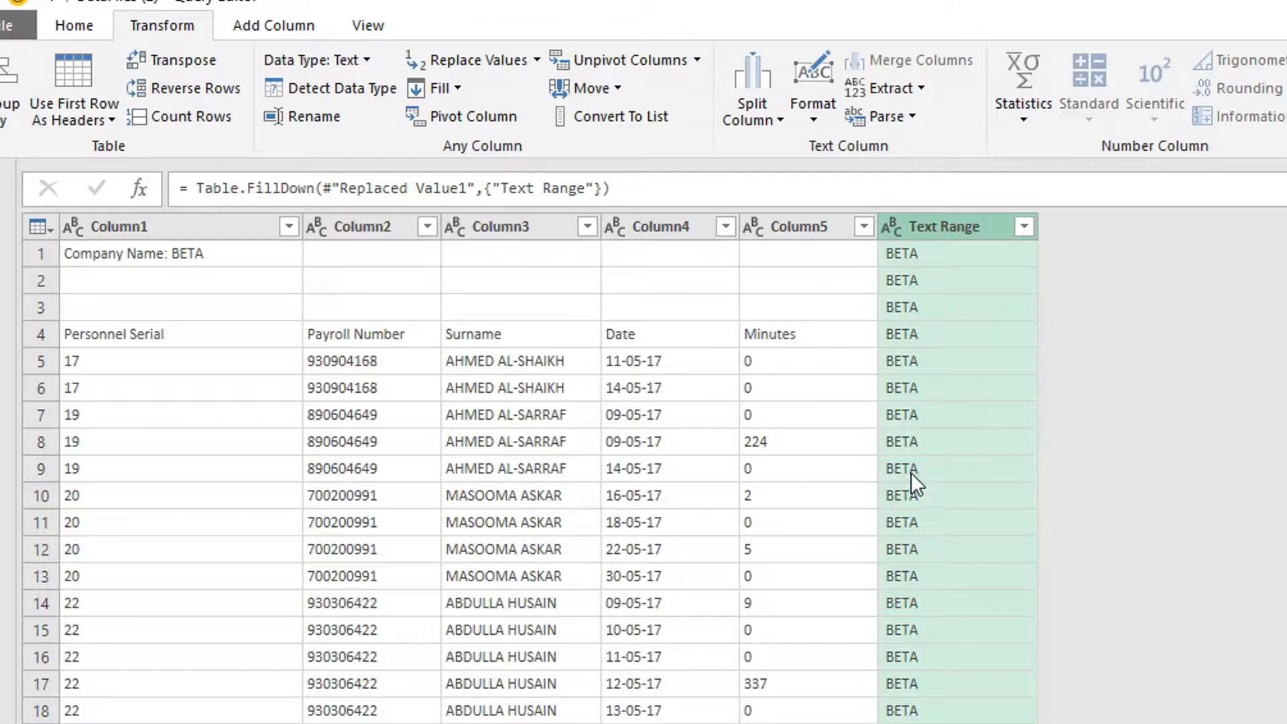
scroll(916, 472, "down", 20)
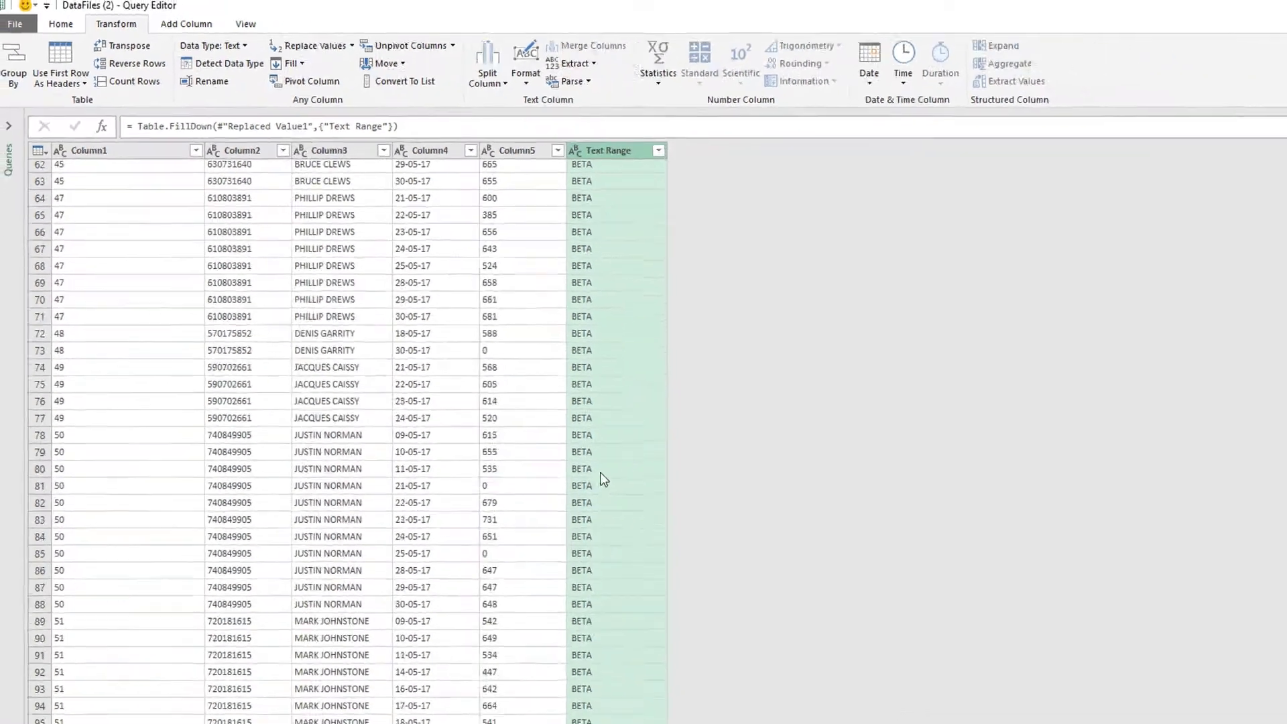
scroll(504, 398, "up", 20)
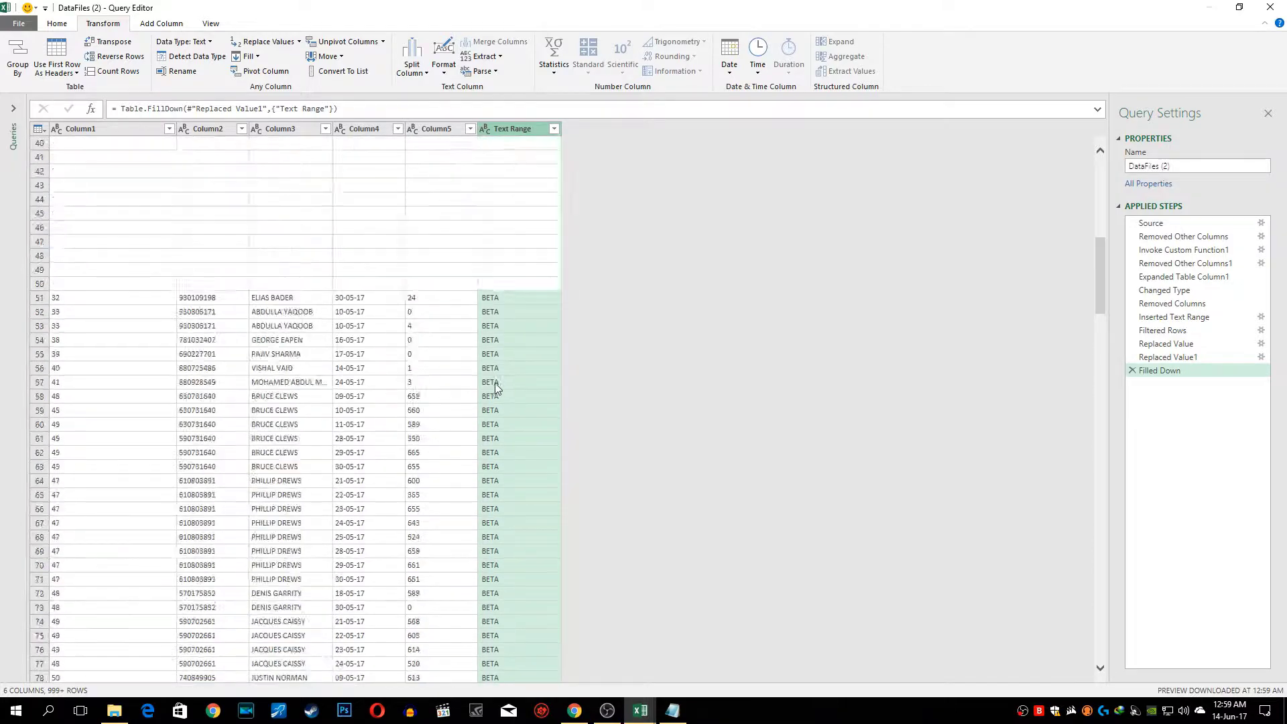
left_click(134, 144)
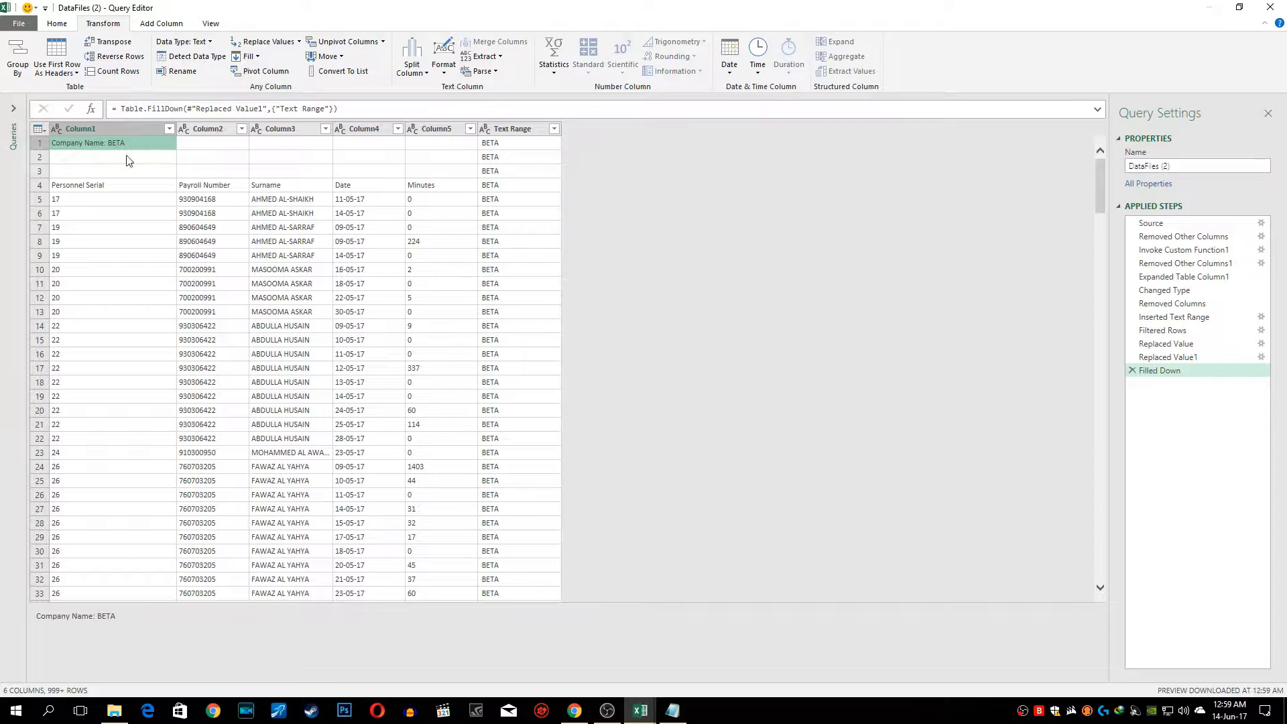
Filter out Column1 rows that begin with 'Company'
left_click(169, 129)
mouse_move(210, 231)
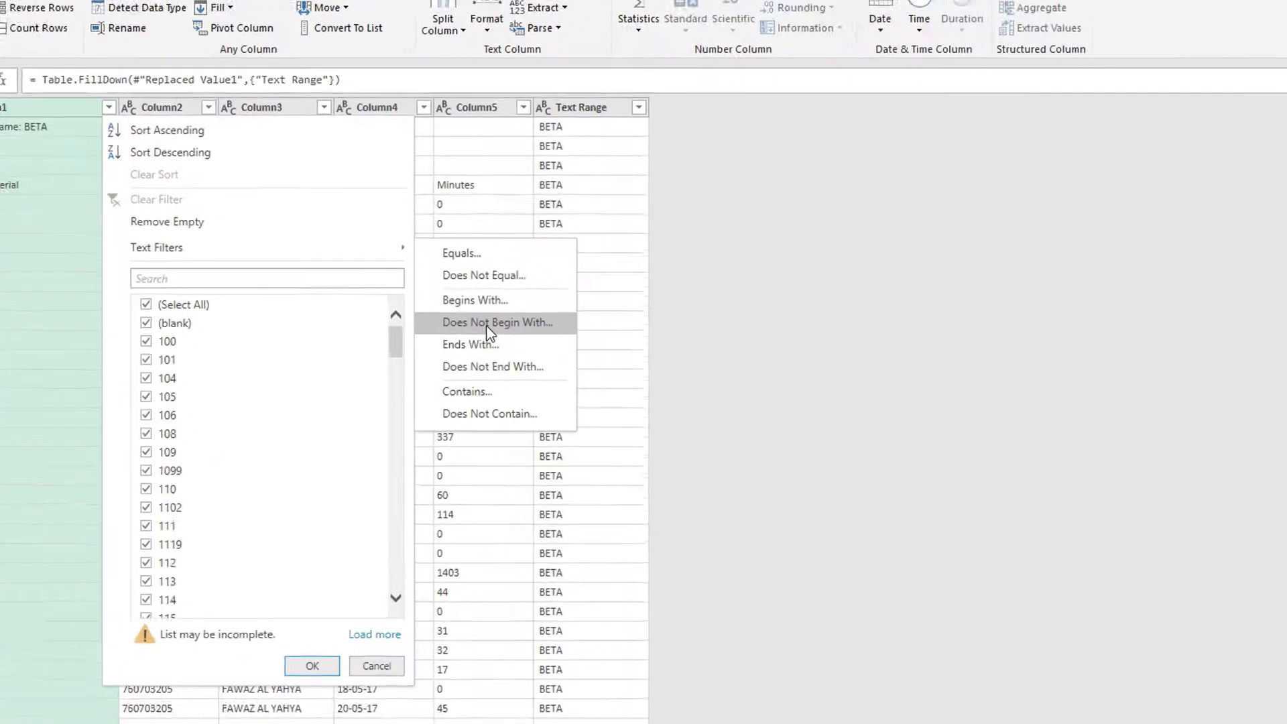
left_click(537, 369)
left_click(857, 473)
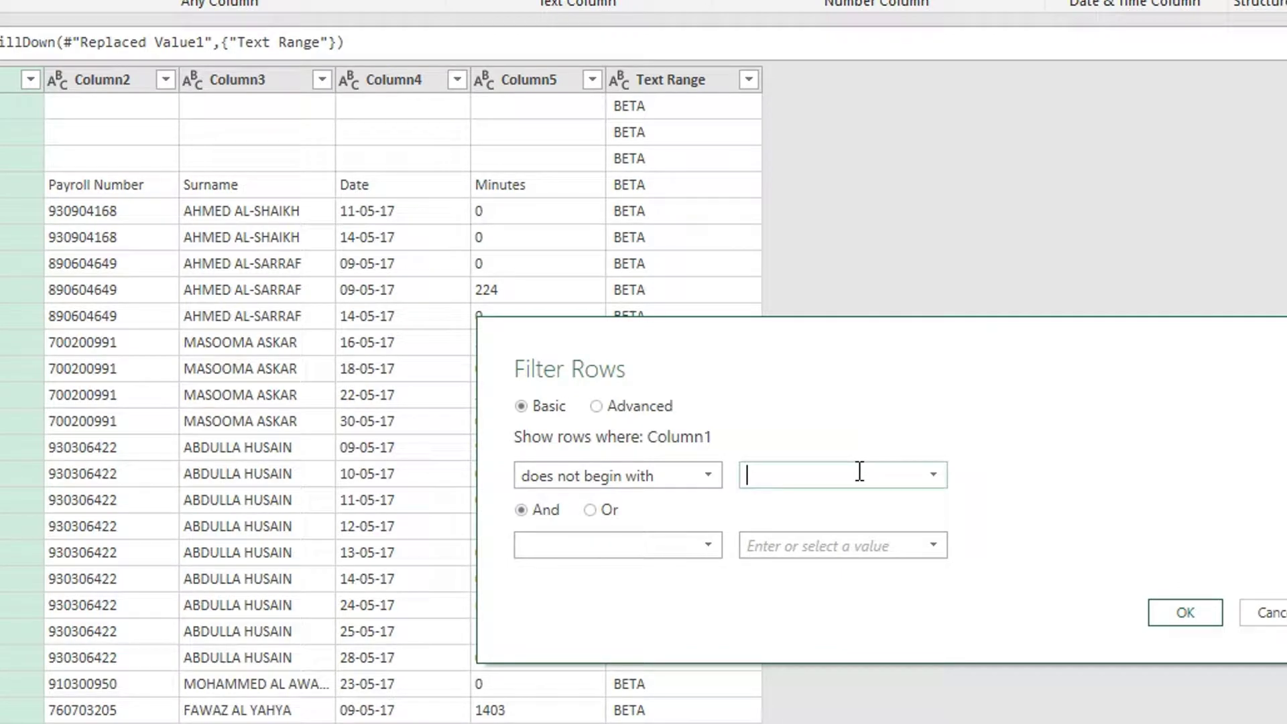
type("Company")
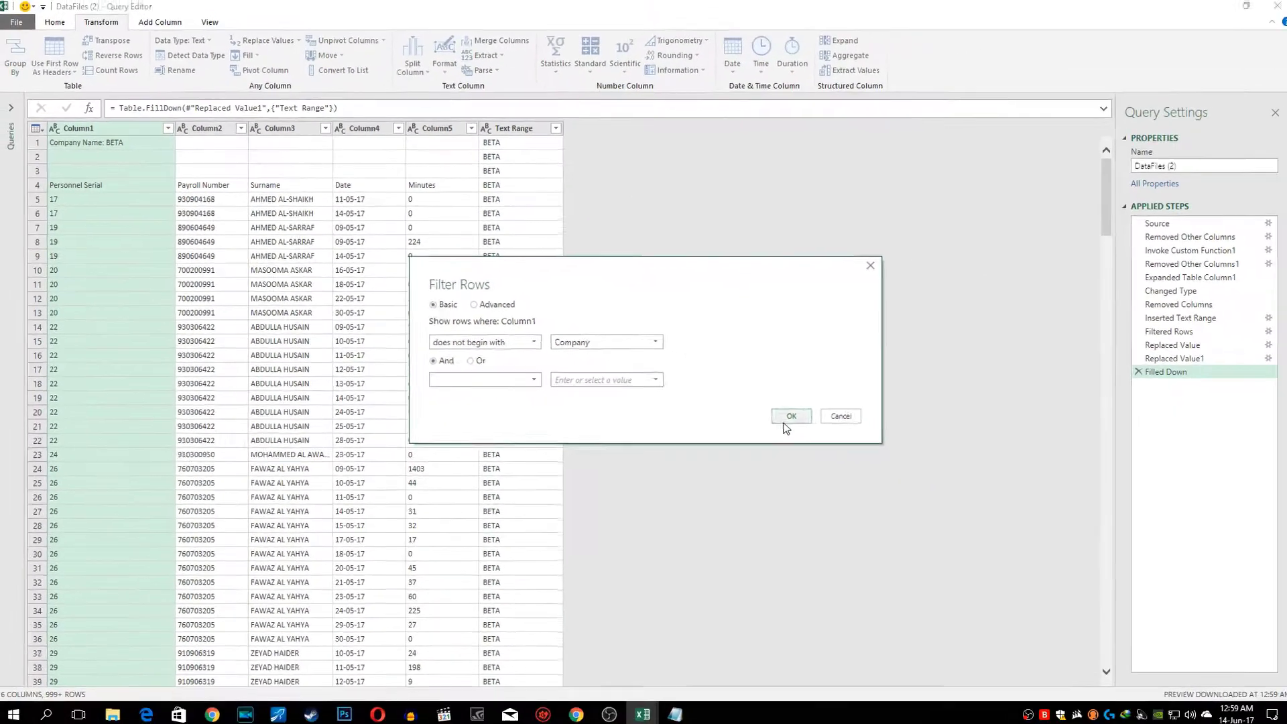
left_click(1185, 611)
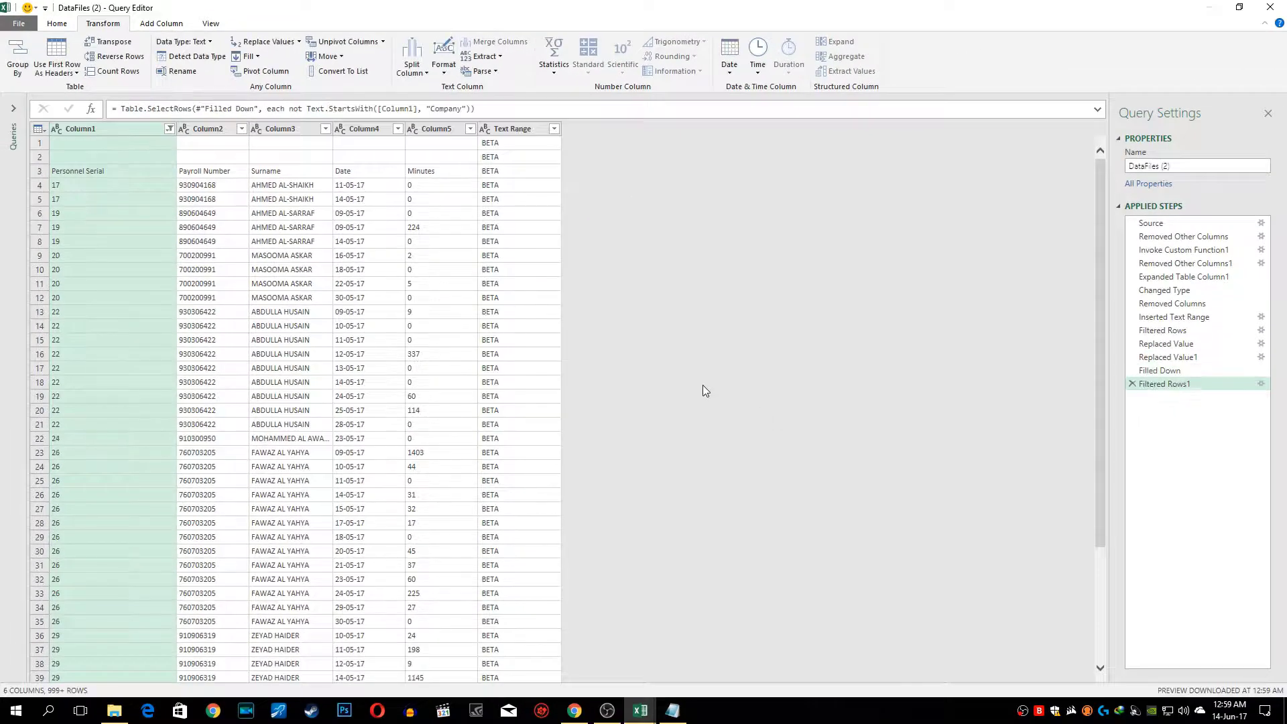
Exclude (blank) entries in Column1's filter to drop the empty rows
left_click(170, 128)
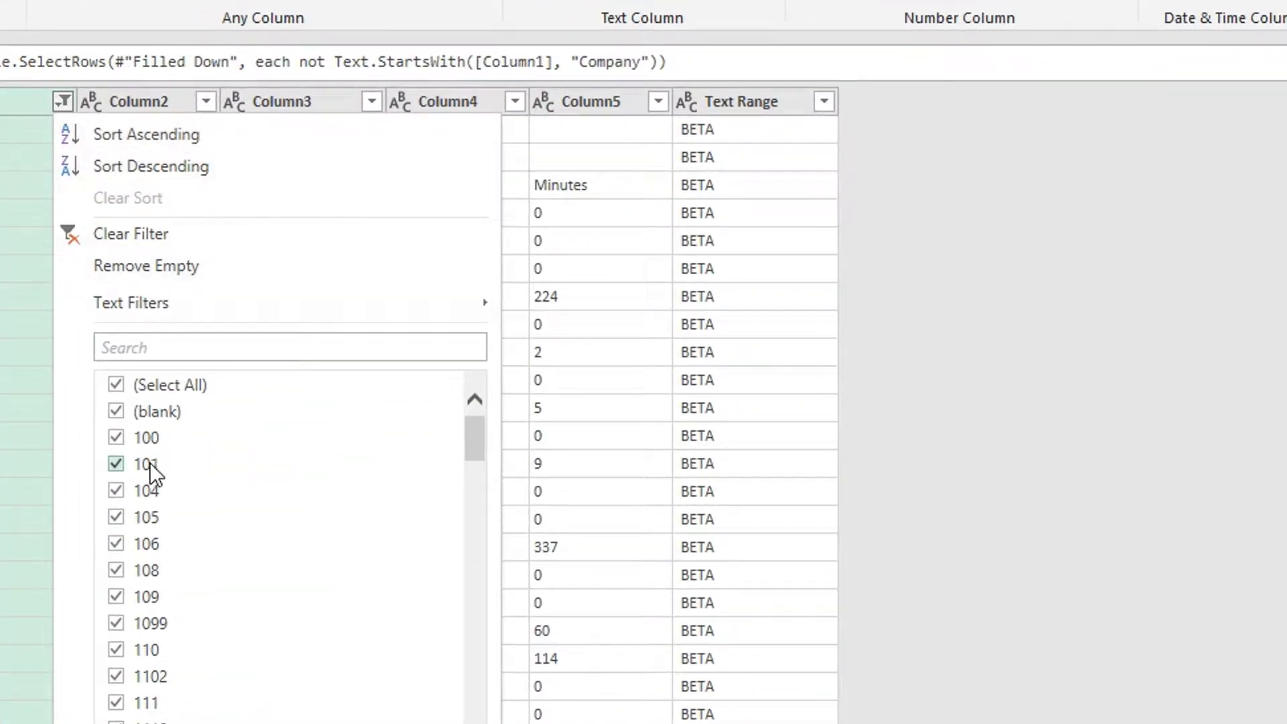
left_click(115, 411)
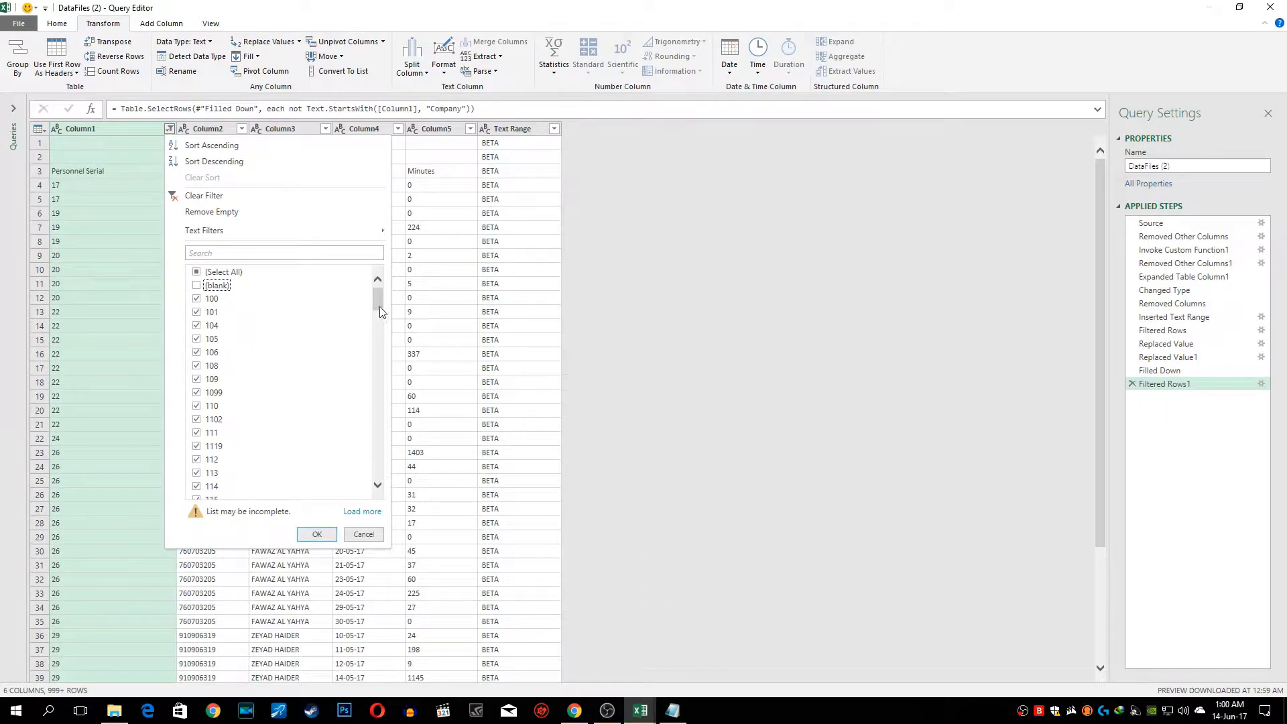
left_click(317, 535)
Rename Column1 to Personnel Serial
double_click(108, 131)
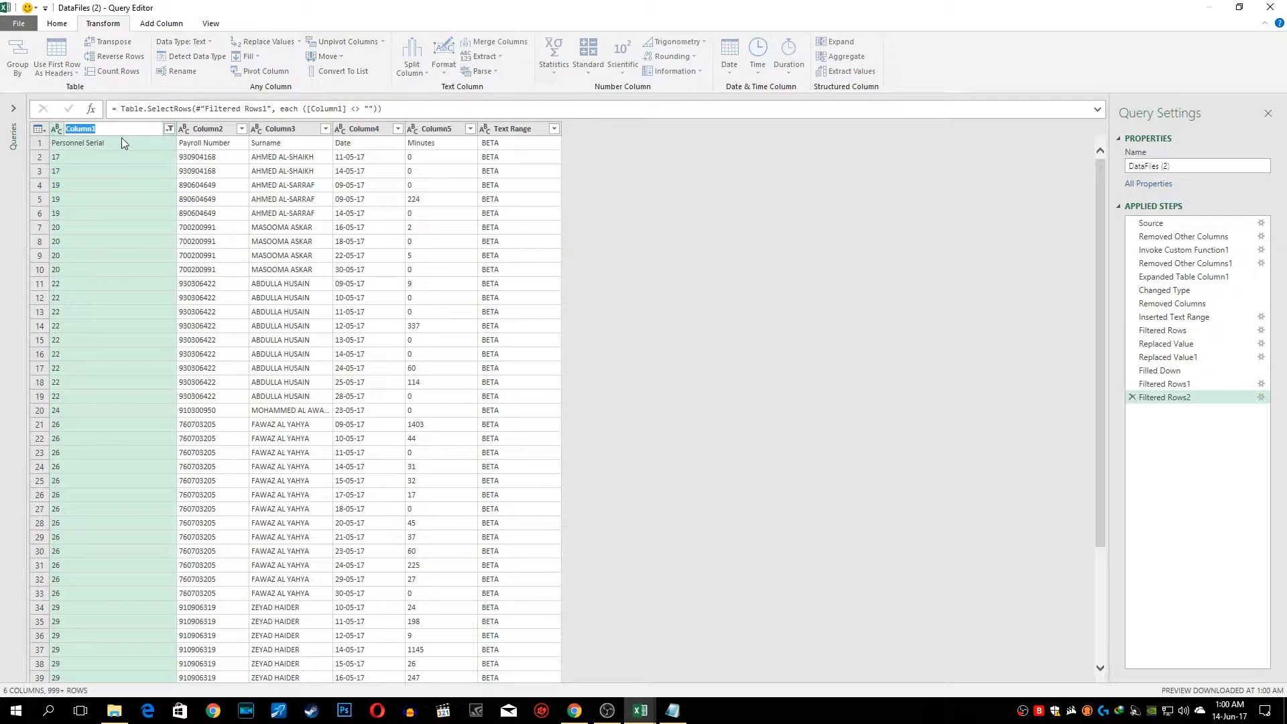
type("Personanne")
key("BackSpace")
key("BackSpace")
key("BackSpace")
key("BackSpace")
key("BackSpace")
key("BackSpace")
key("BackSpace")
key("BackSpace")
key("BackSpace")
key("BackSpace")
key("BackSpace")
type("Person")
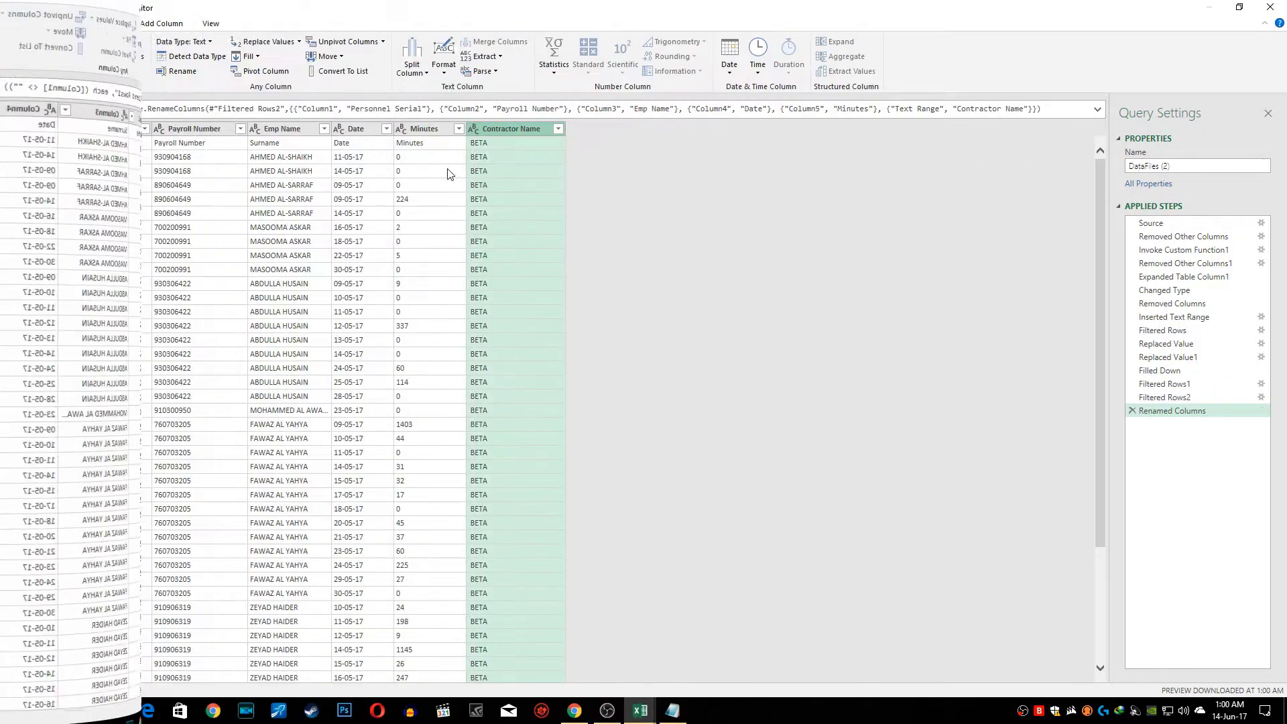
Review the first-row values of Personnel Serial, Payroll Number, Surname, Date, Minutes and Contractor Name
left_click(89, 143)
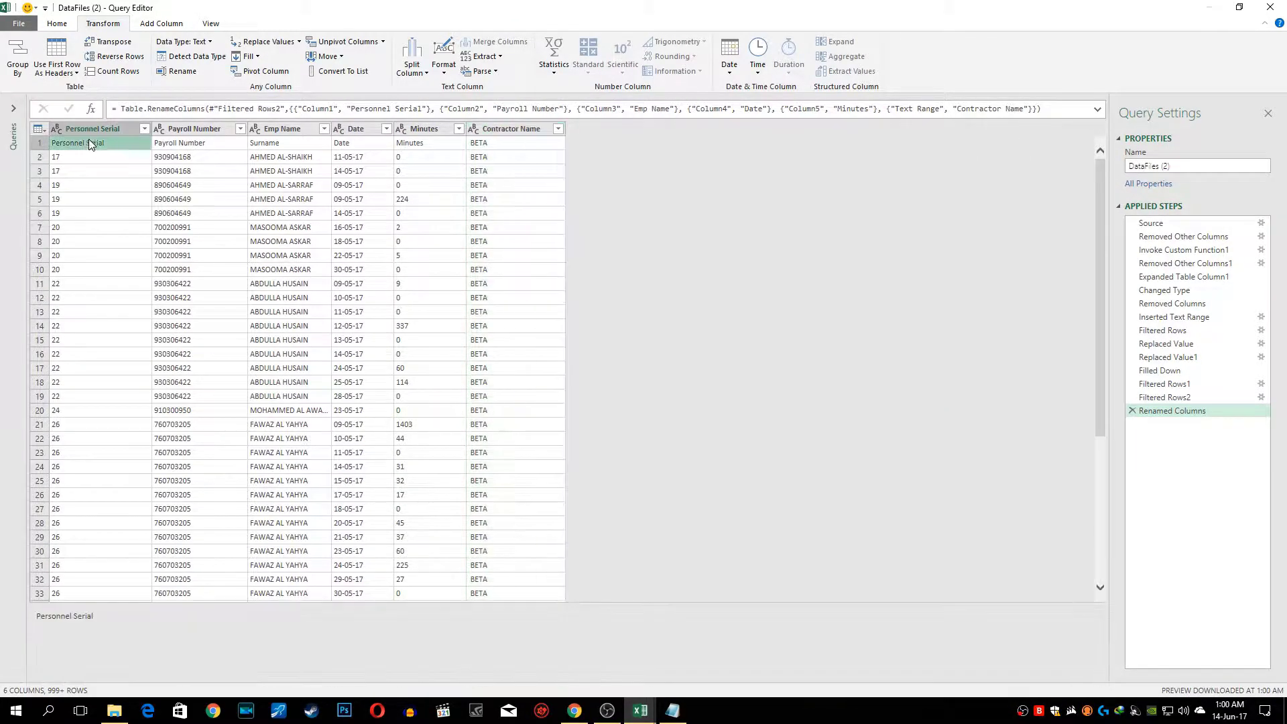
left_click(199, 145)
left_click(278, 145)
left_click(365, 144)
left_click(414, 147)
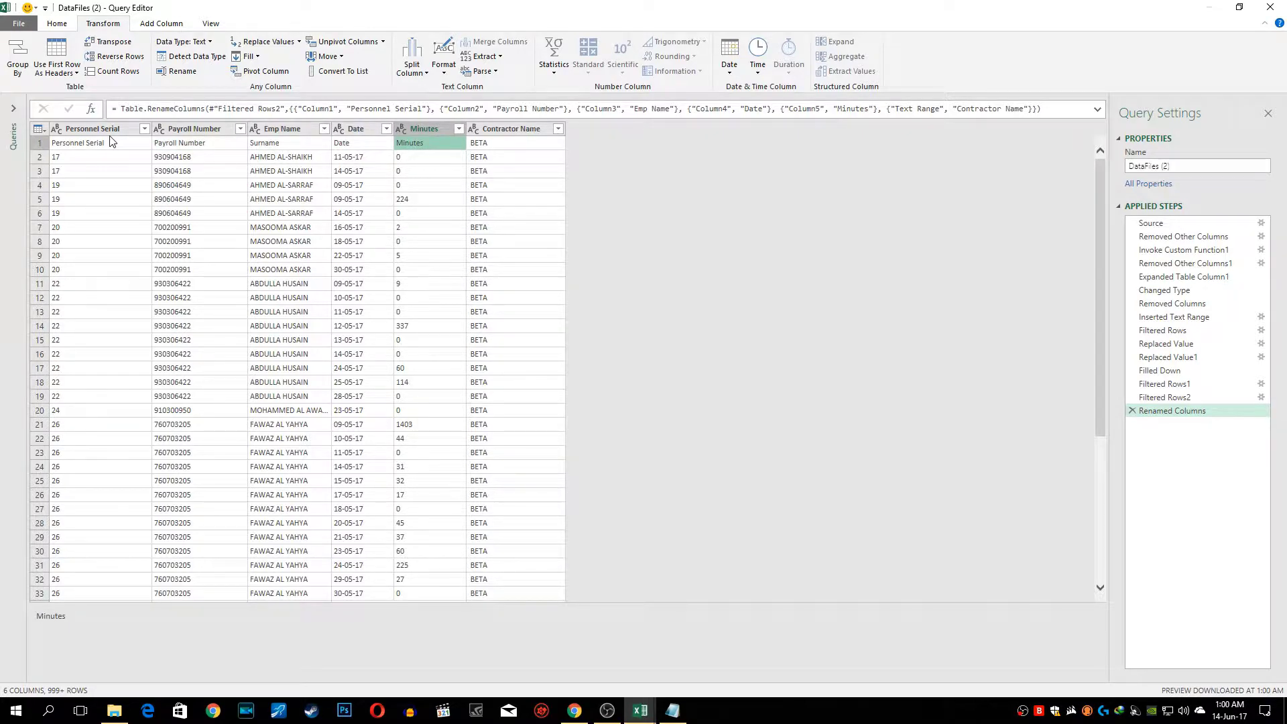
left_click(488, 143)
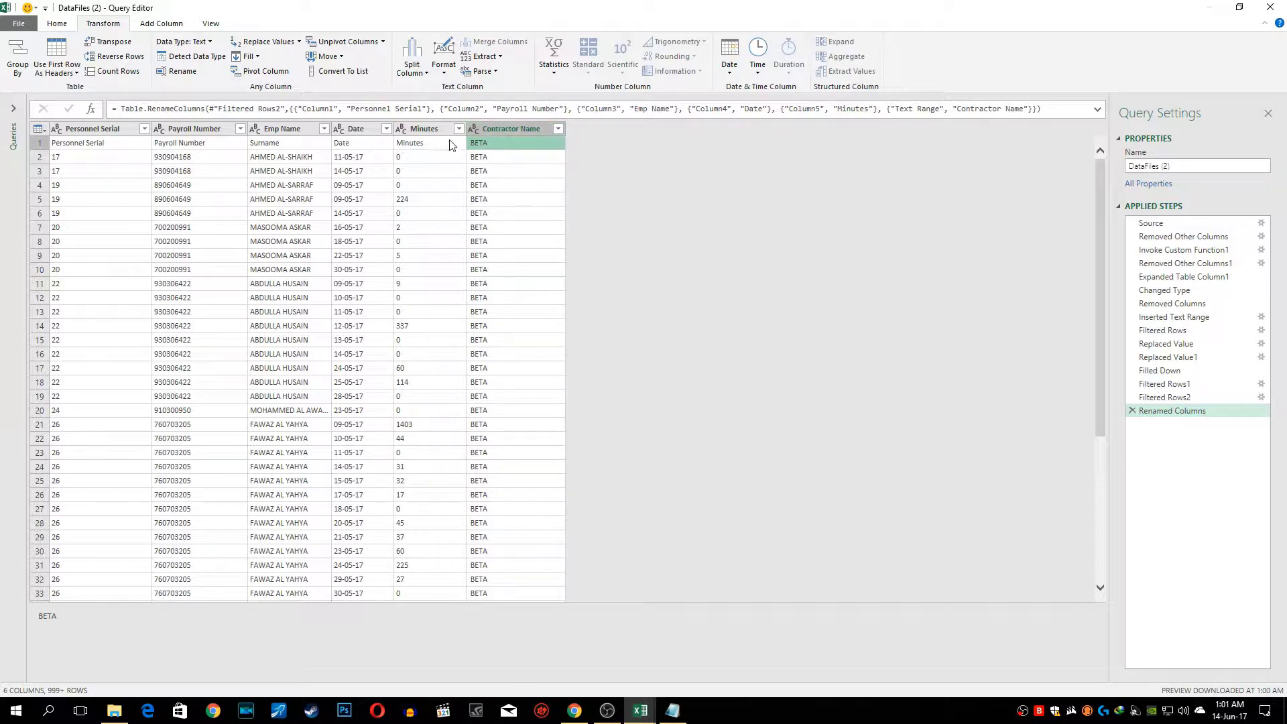
left_click(425, 142)
left_click(503, 144)
left_click(94, 144)
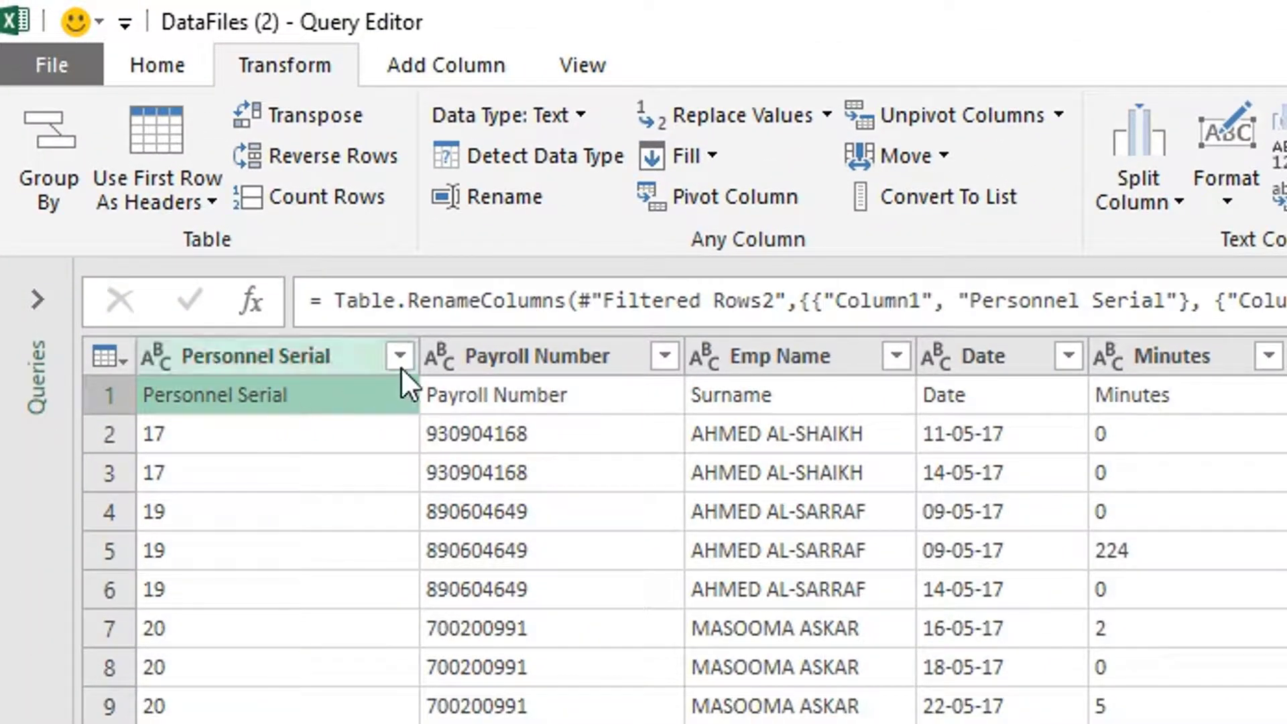
Filter out the repeated 'Personnel Serial' header rows from the Personnel Serial column
left_click(396, 359)
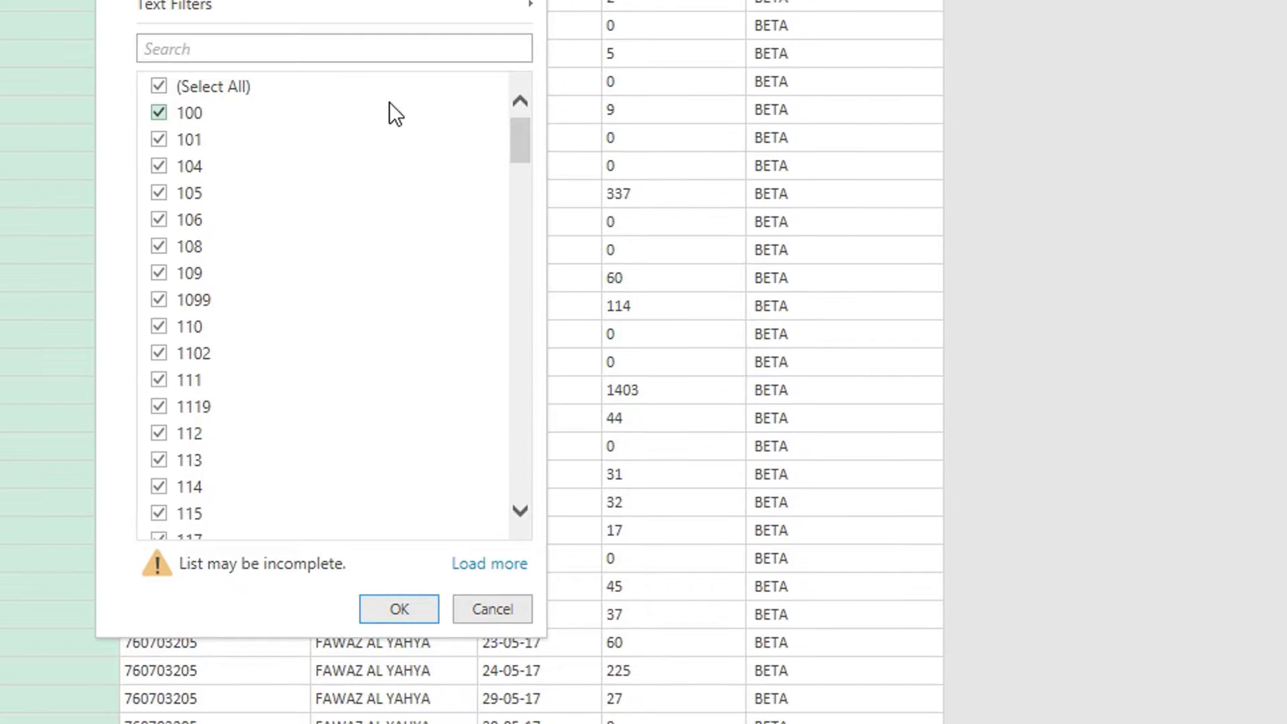
left_click(489, 563)
left_click_drag(520, 138, 504, 496)
left_click(222, 527)
left_click(396, 569)
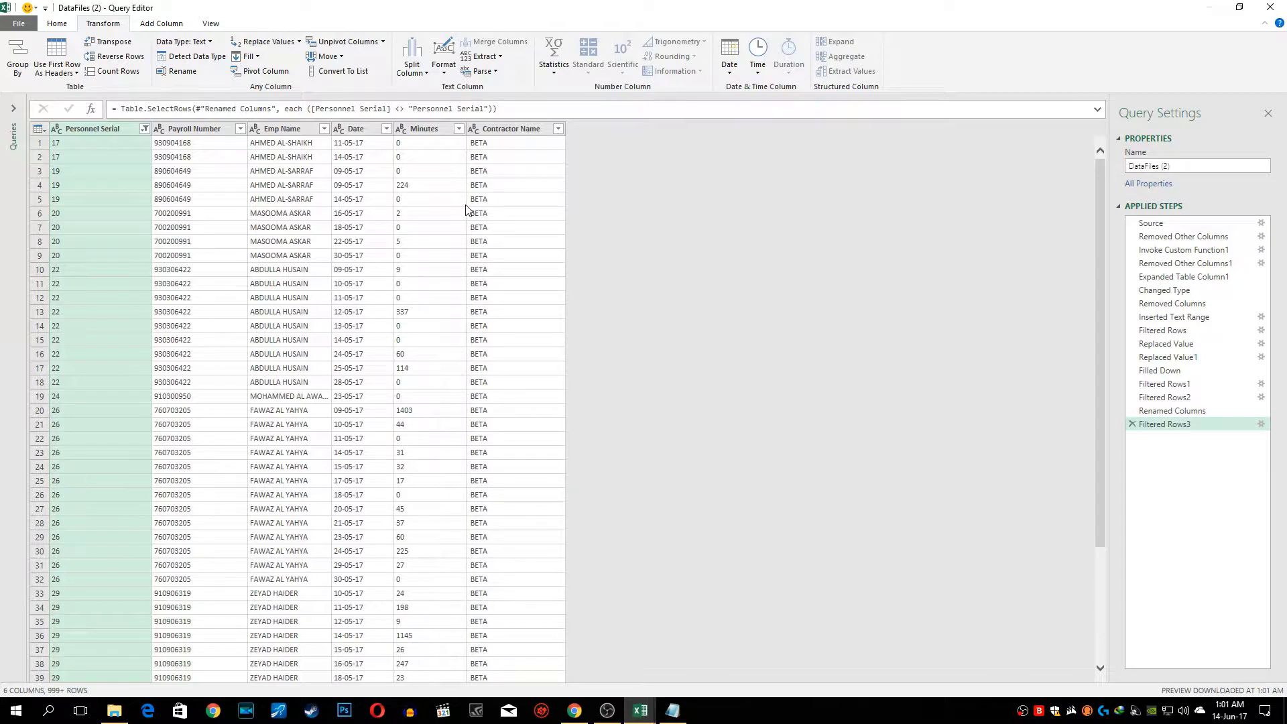
Change the Date column's data type to Date
left_click(351, 130)
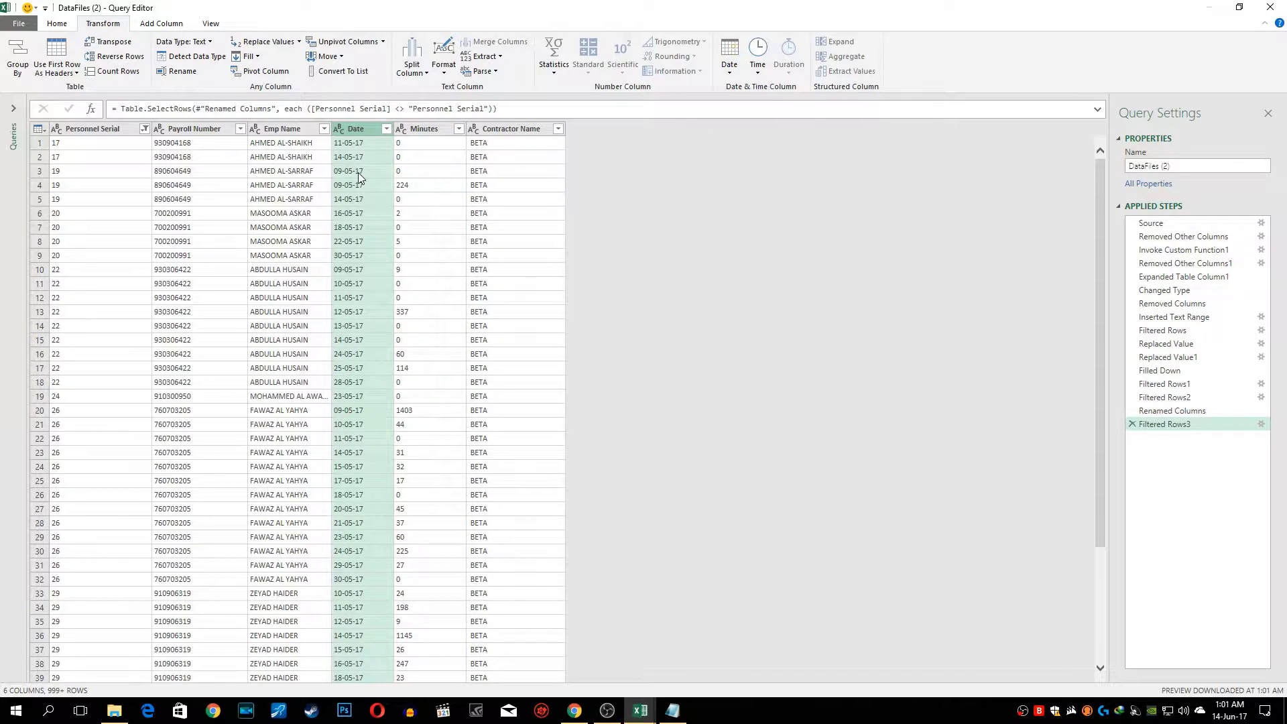
left_click(338, 130)
left_click(339, 128)
left_click(339, 126)
left_click(362, 219)
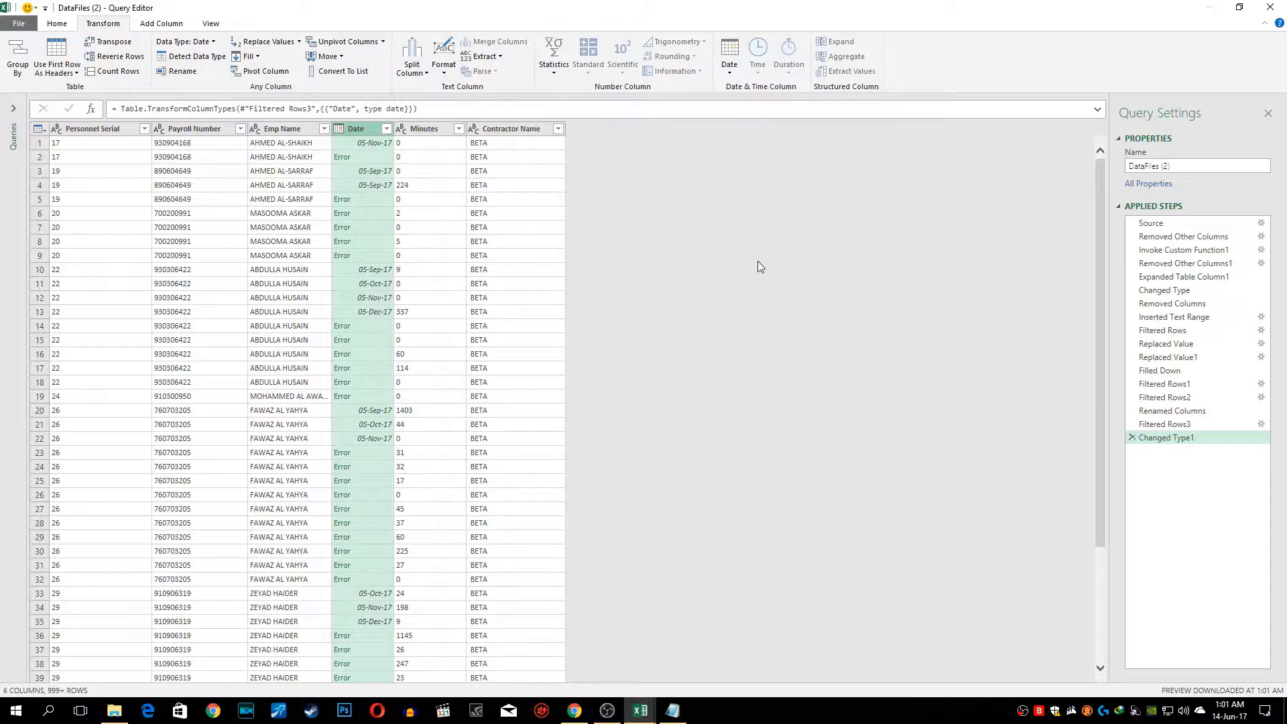
Replace the failed date conversion with a Date type using the English (United Kingdom) locale
left_click(1132, 438)
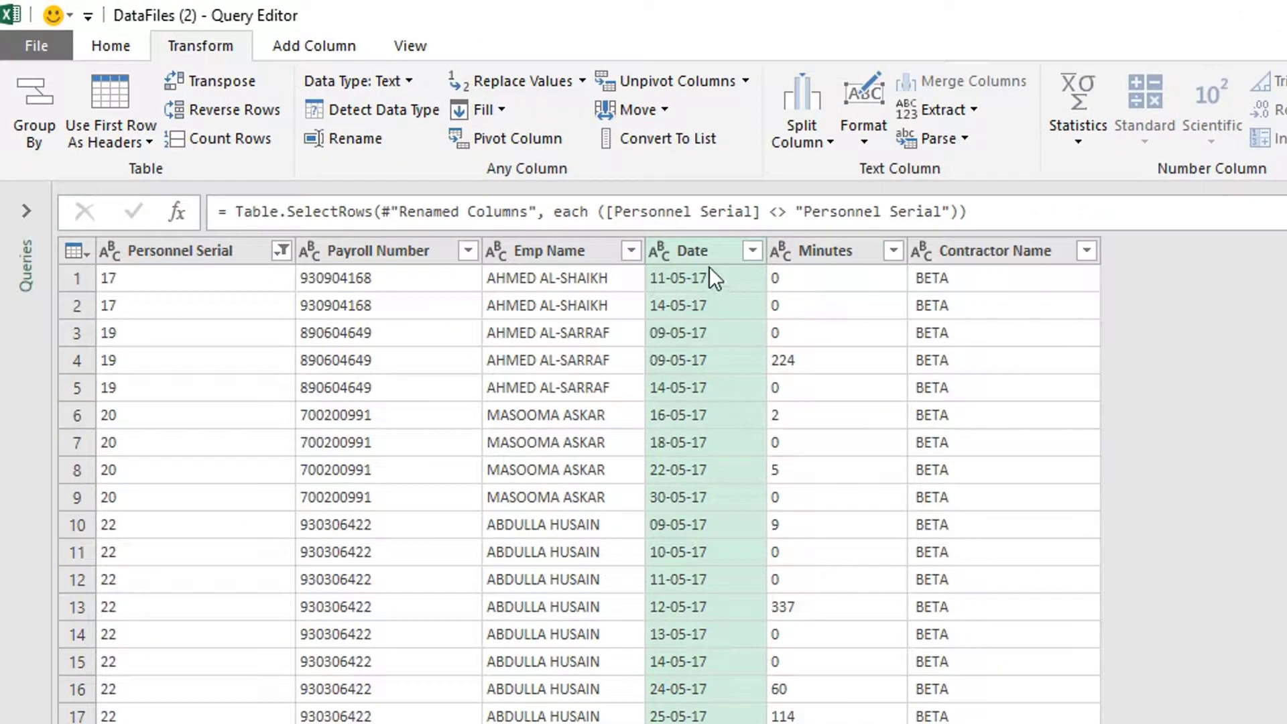
right_click(351, 131)
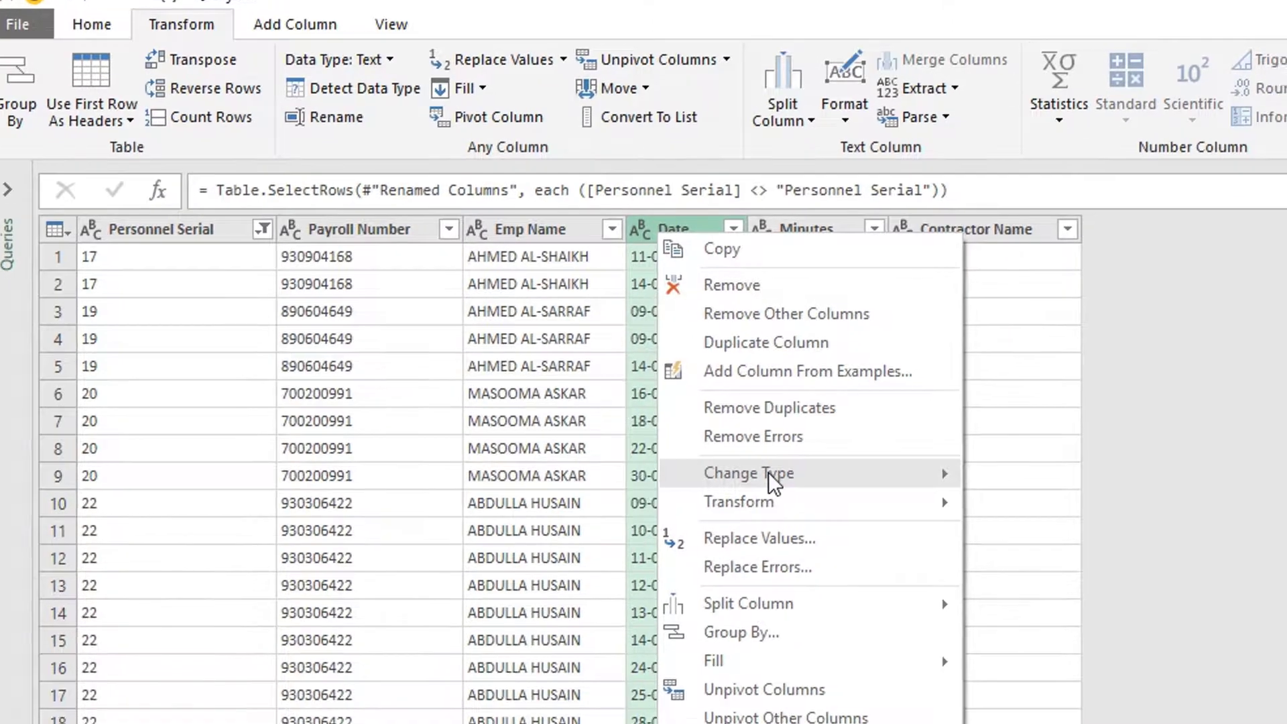
mouse_move(768, 472)
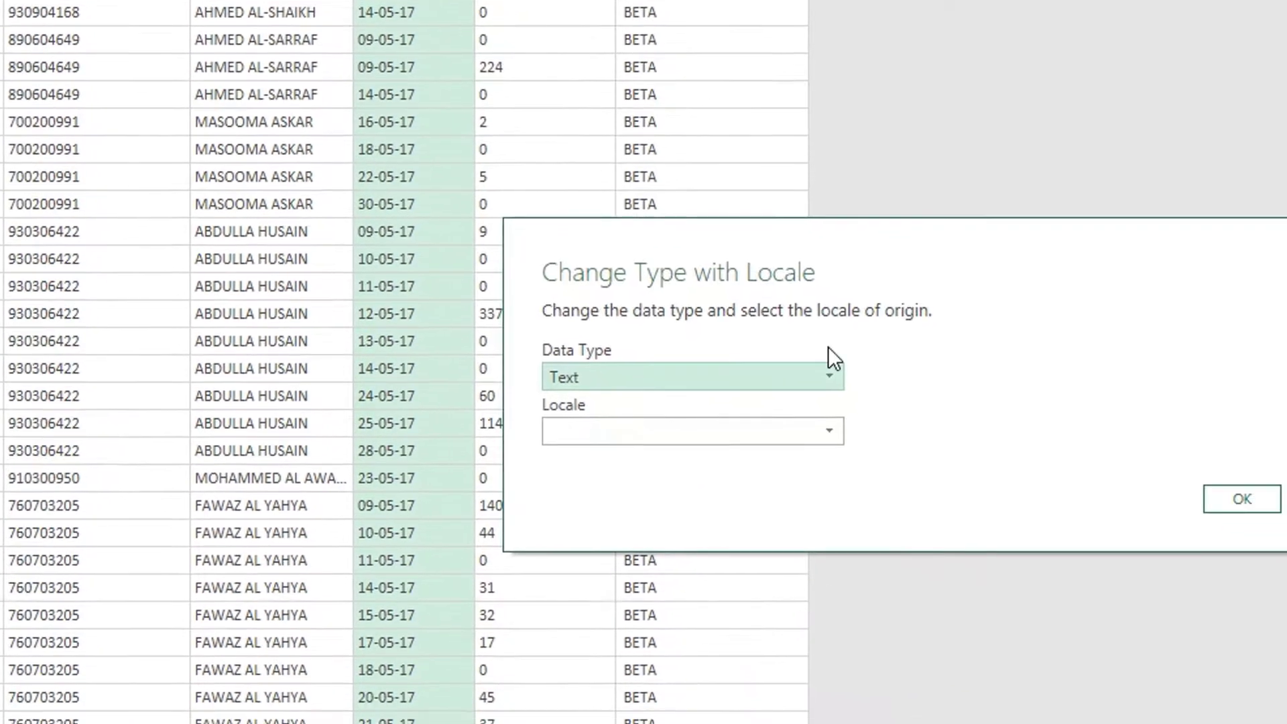
left_click(695, 376)
left_click(344, 421)
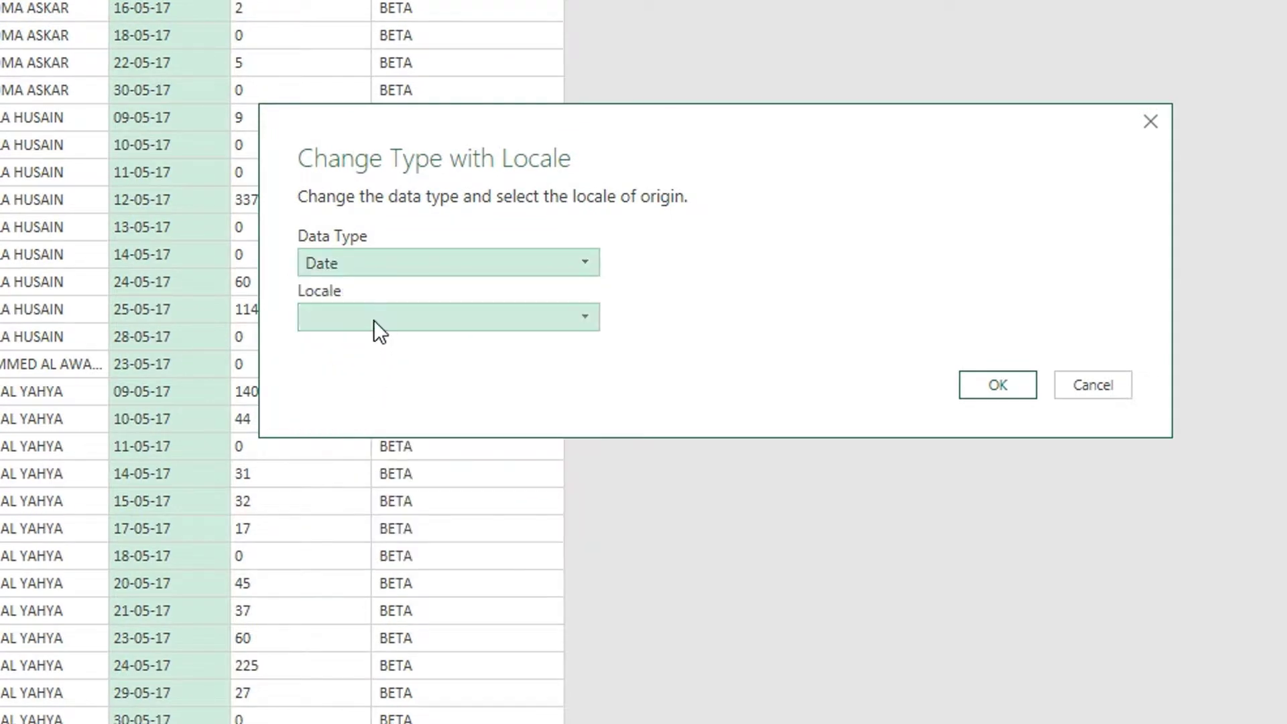
left_click(373, 318)
scroll(436, 520, "down", 2)
scroll(435, 520, "down", 20)
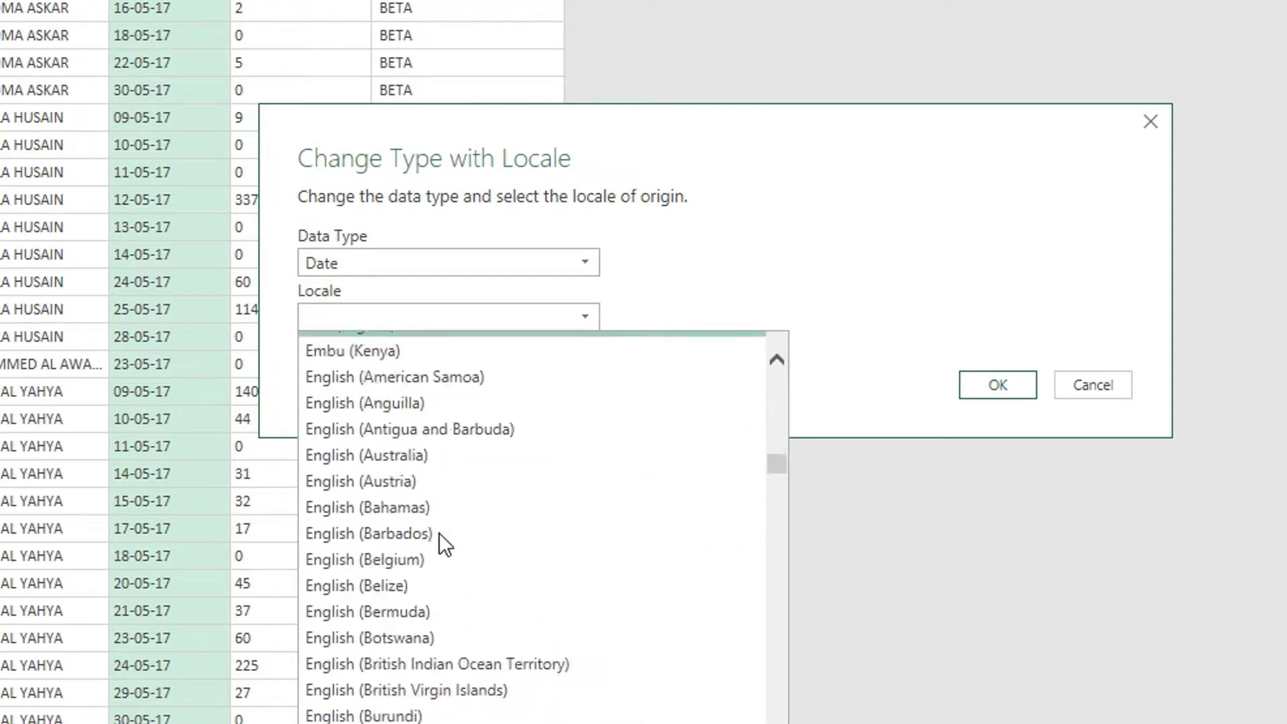
scroll(442, 718, "down", 8)
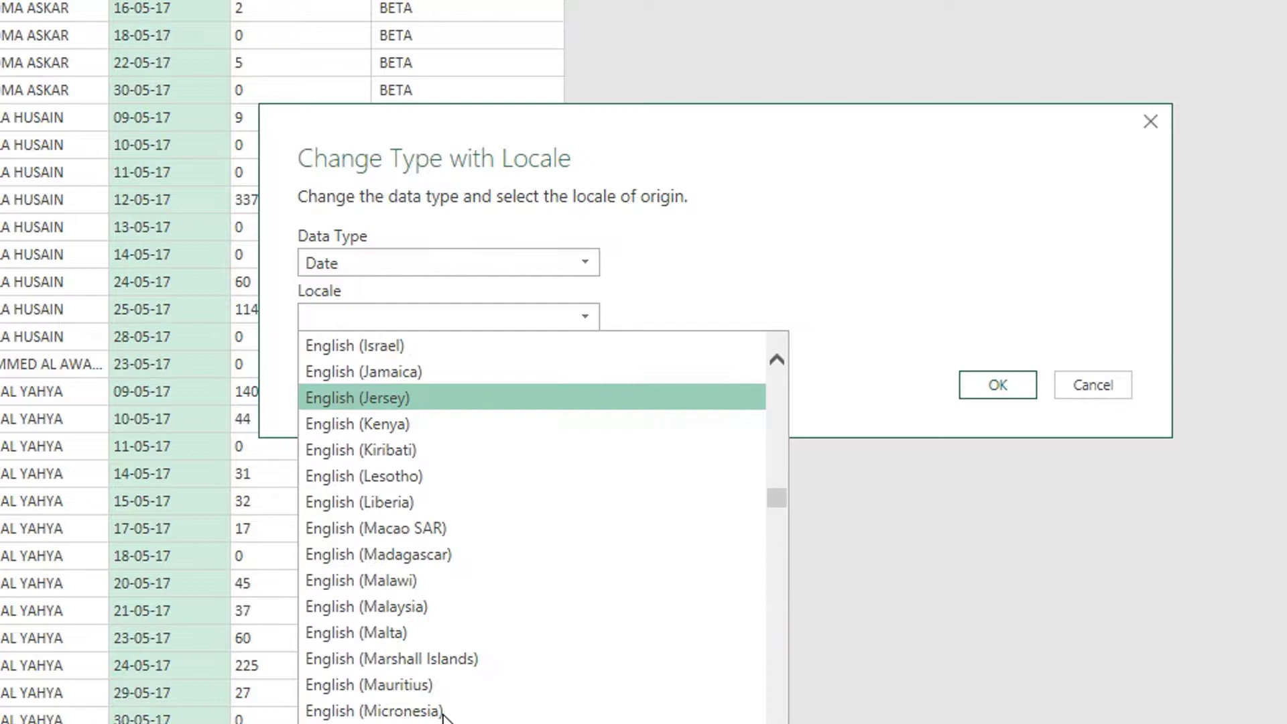
scroll(442, 717, "down", 10)
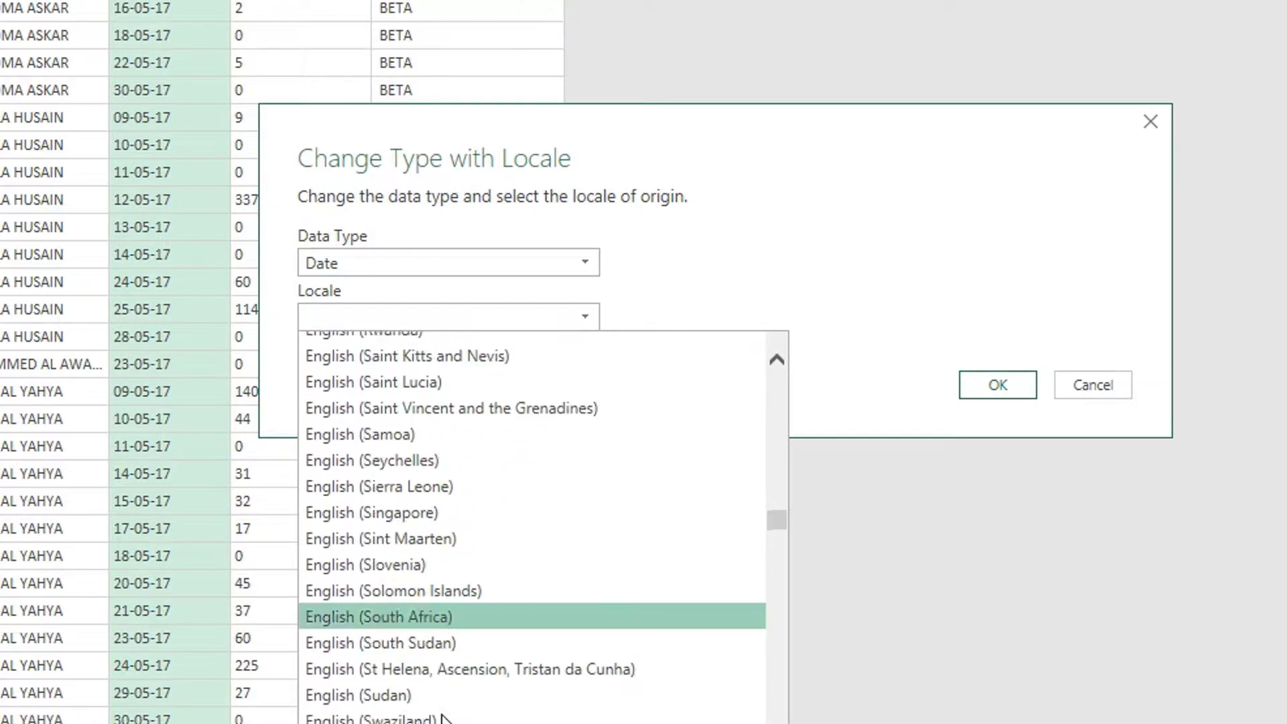
scroll(441, 717, "up", 1)
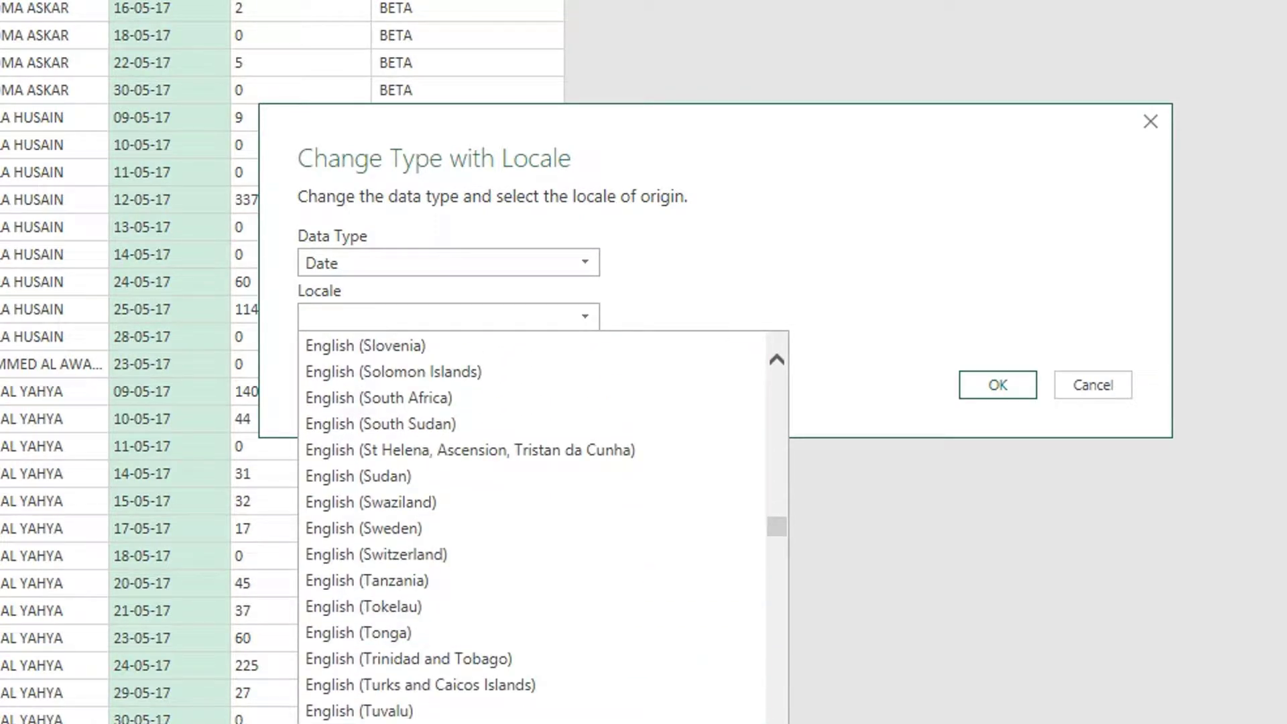
scroll(441, 710, "down", 1)
left_click(441, 710)
left_click(994, 537)
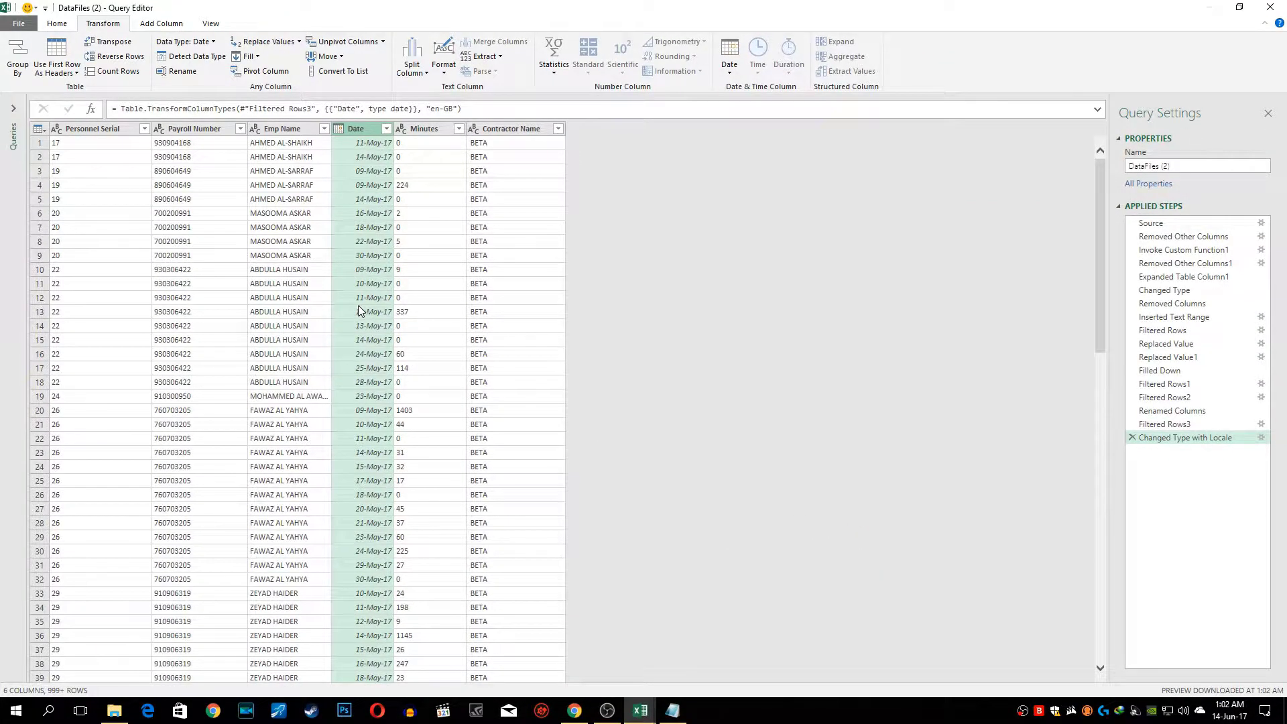
Set Minutes to Decimal Number and check the values 224 and 337
left_click(401, 130)
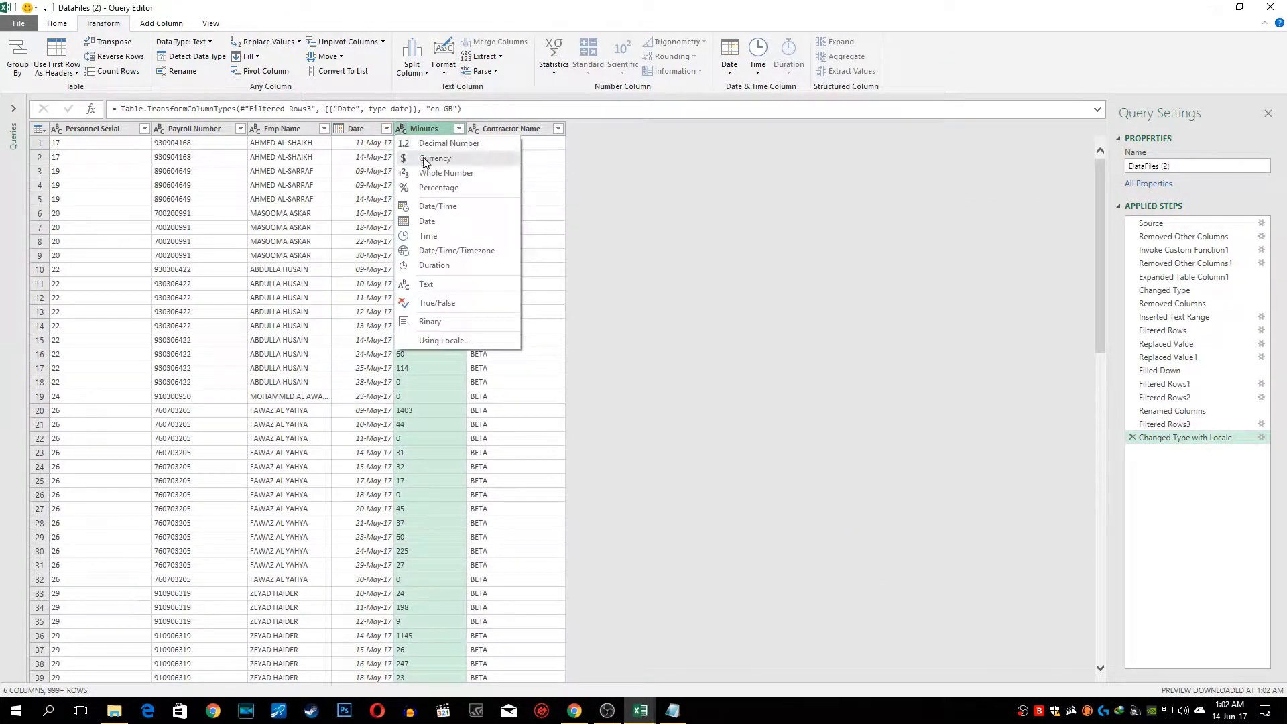
left_click(429, 144)
left_click(445, 185)
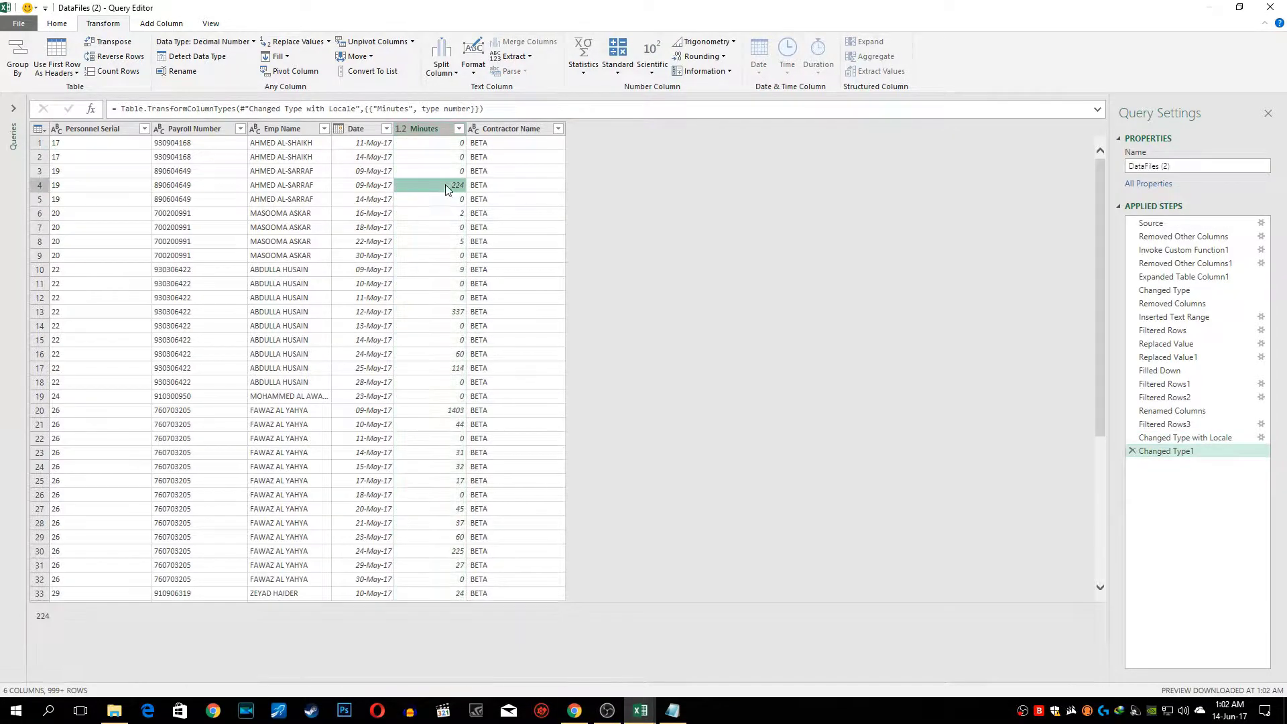
left_click(432, 312)
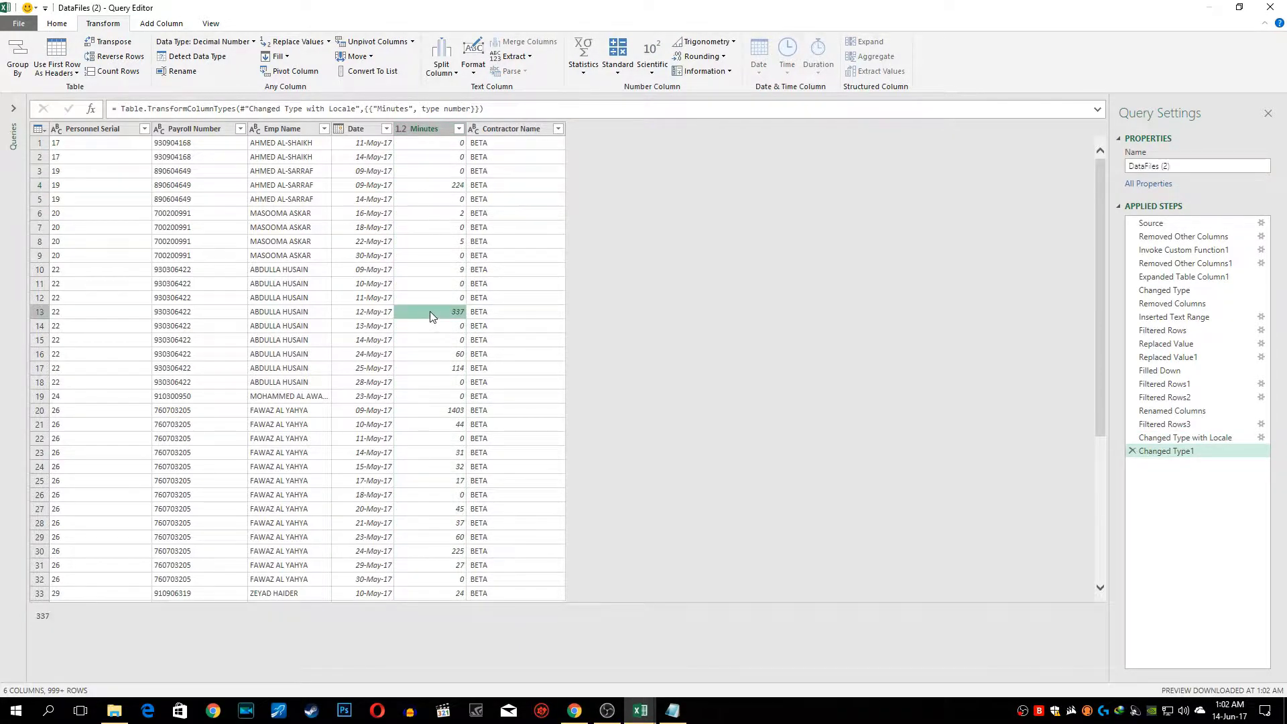
left_click(434, 185)
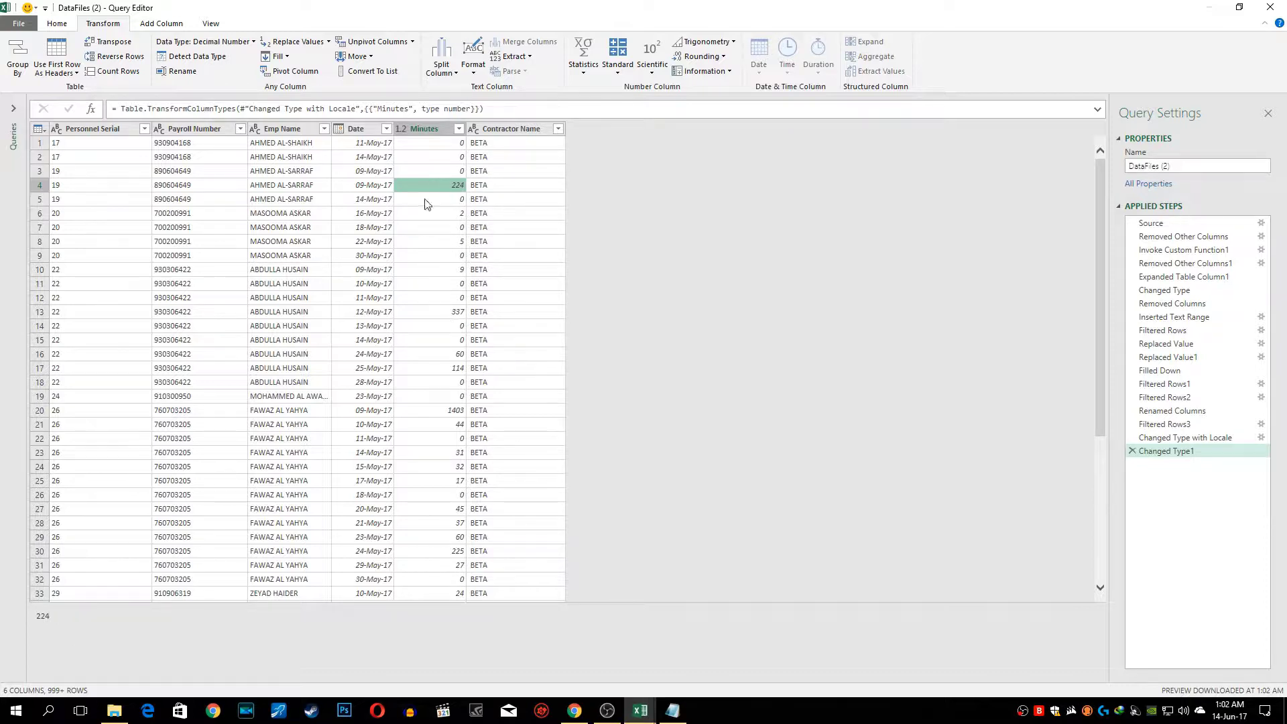
Add a Duration Minutes custom column of [Minutes]/1440 and type it as Duration
left_click(420, 128)
left_click(161, 23)
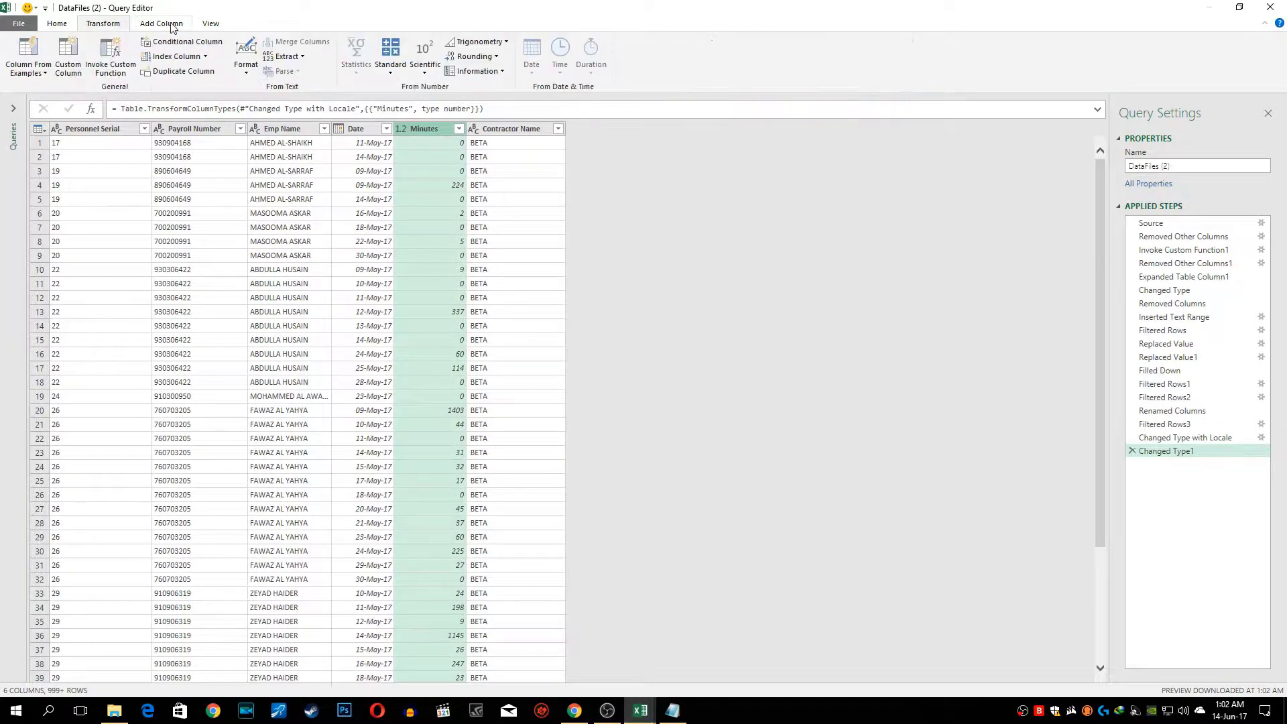
left_click(69, 68)
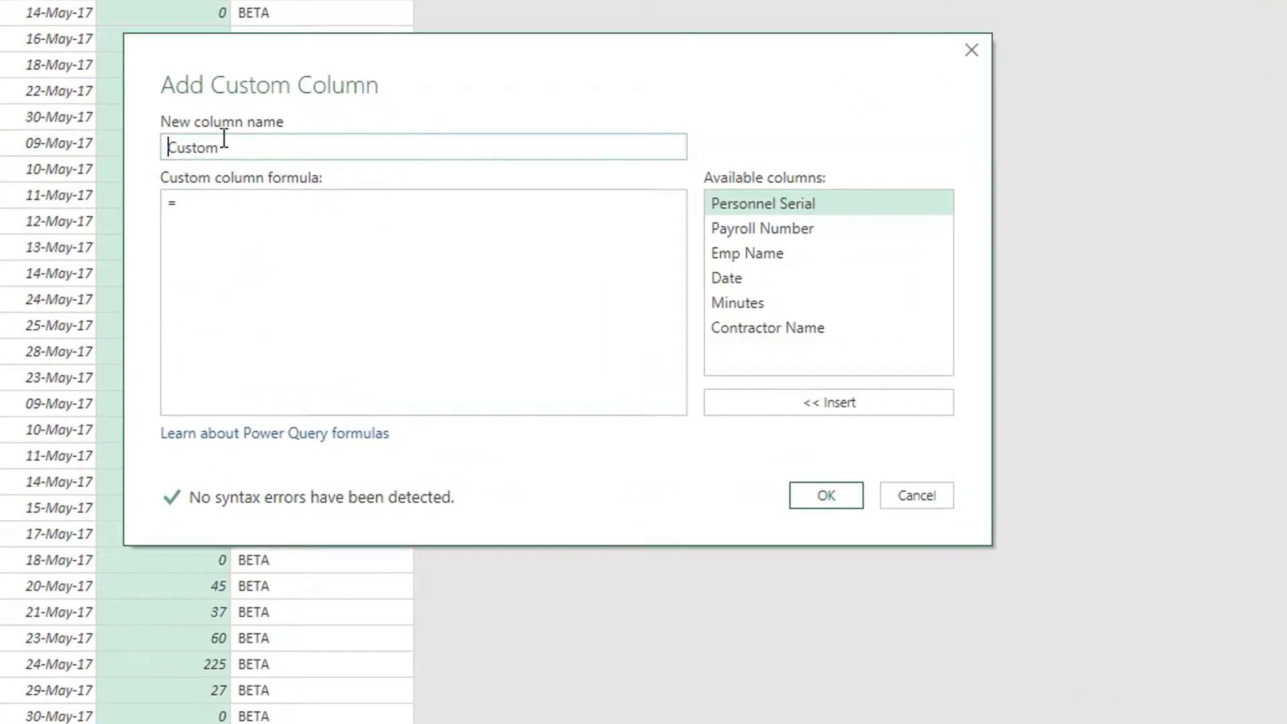
left_click_drag(224, 146, 86, 139)
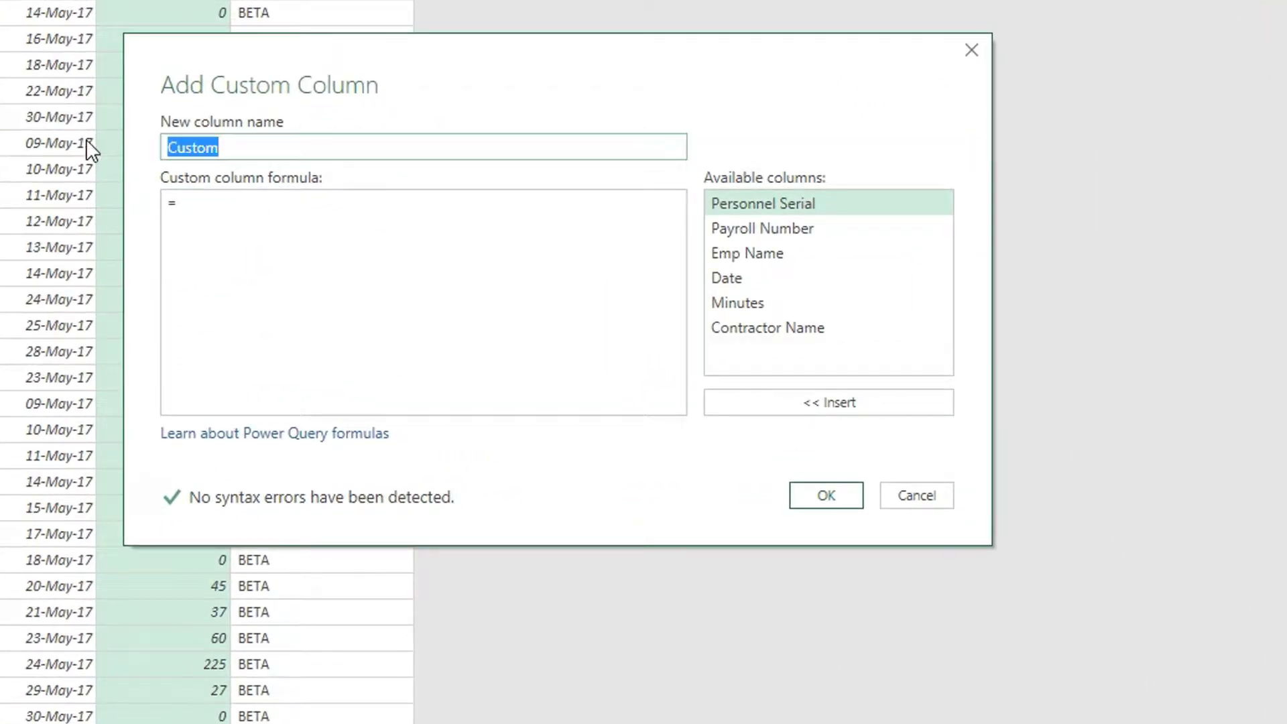
type("Duration Minutes")
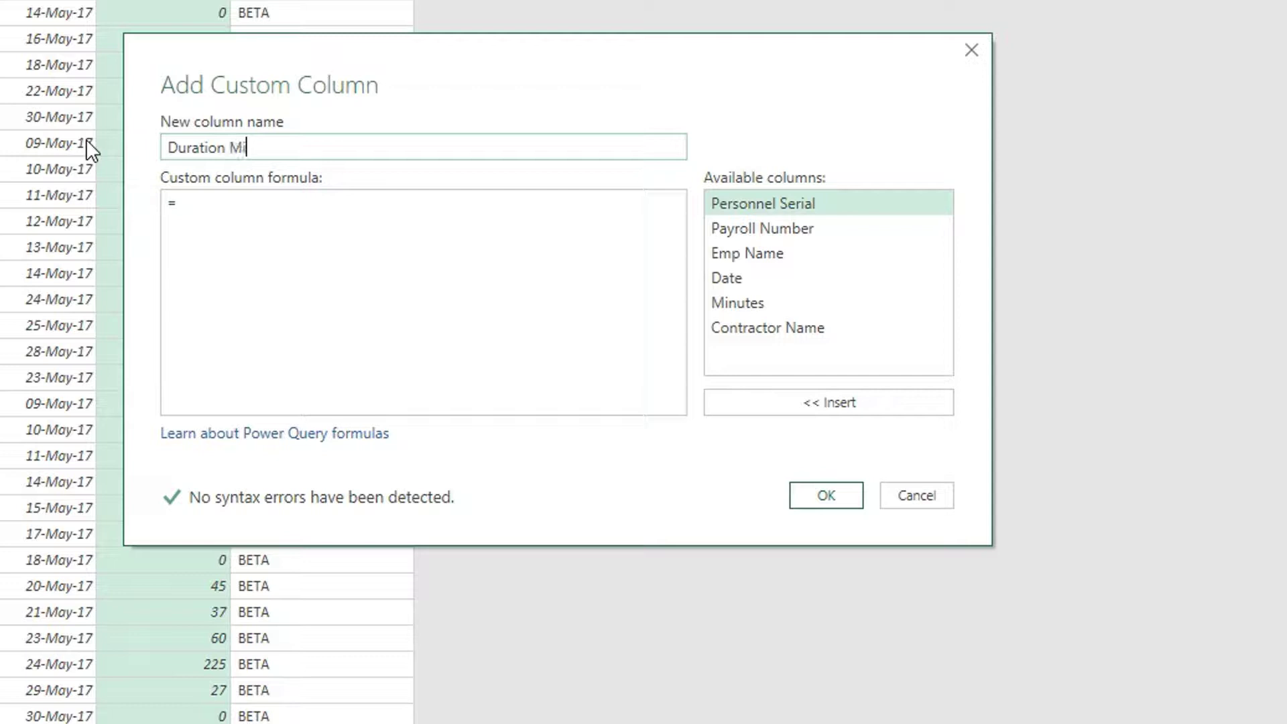
left_click(215, 207)
double_click(740, 301)
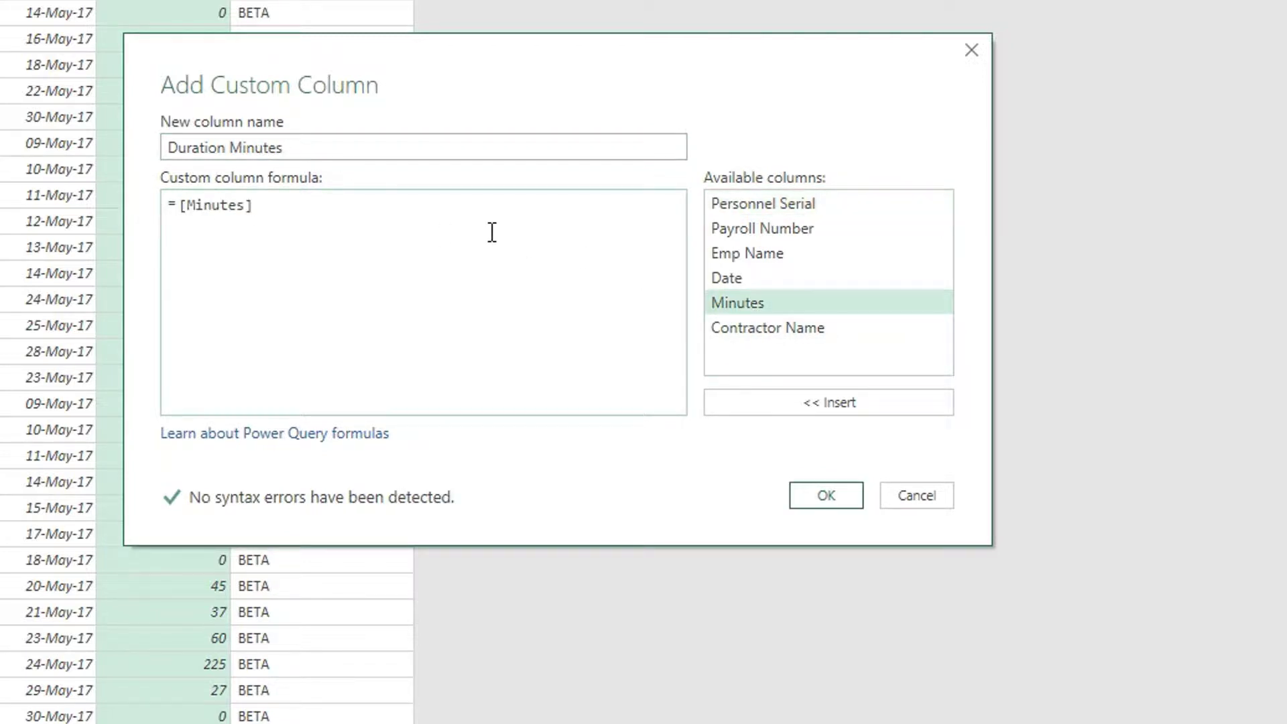
type("/1440")
left_click(826, 492)
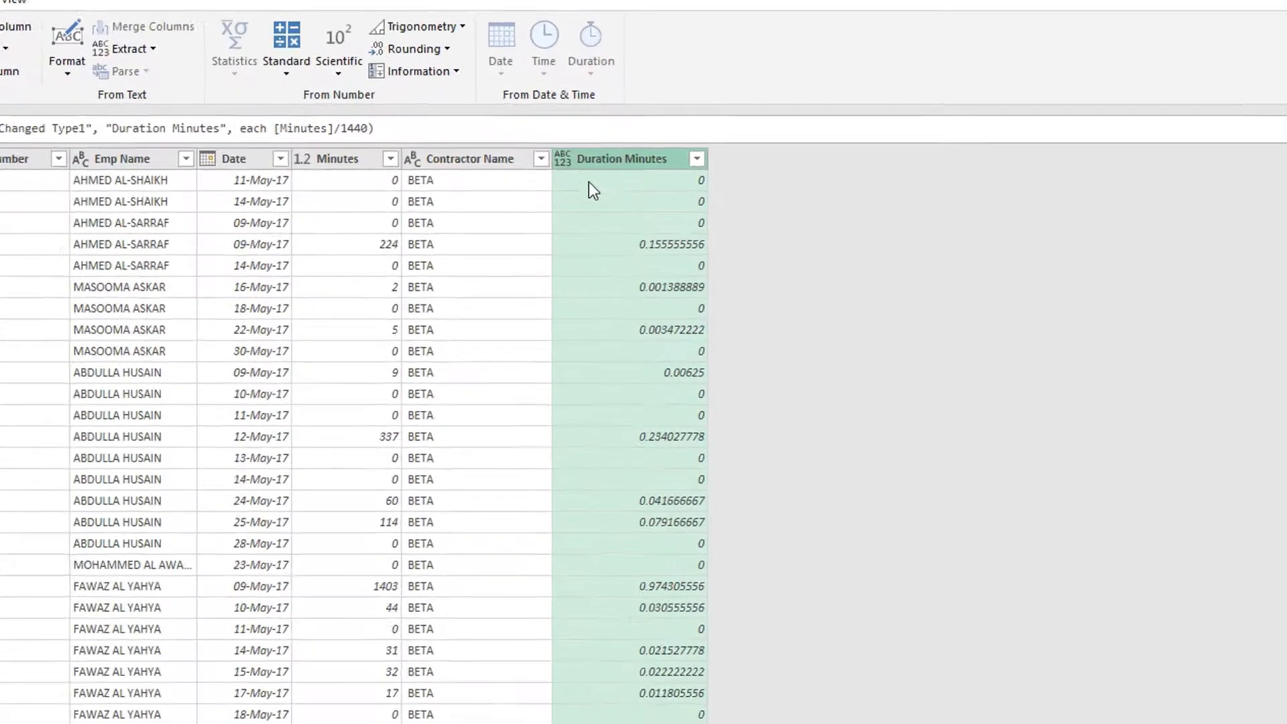
left_click(572, 129)
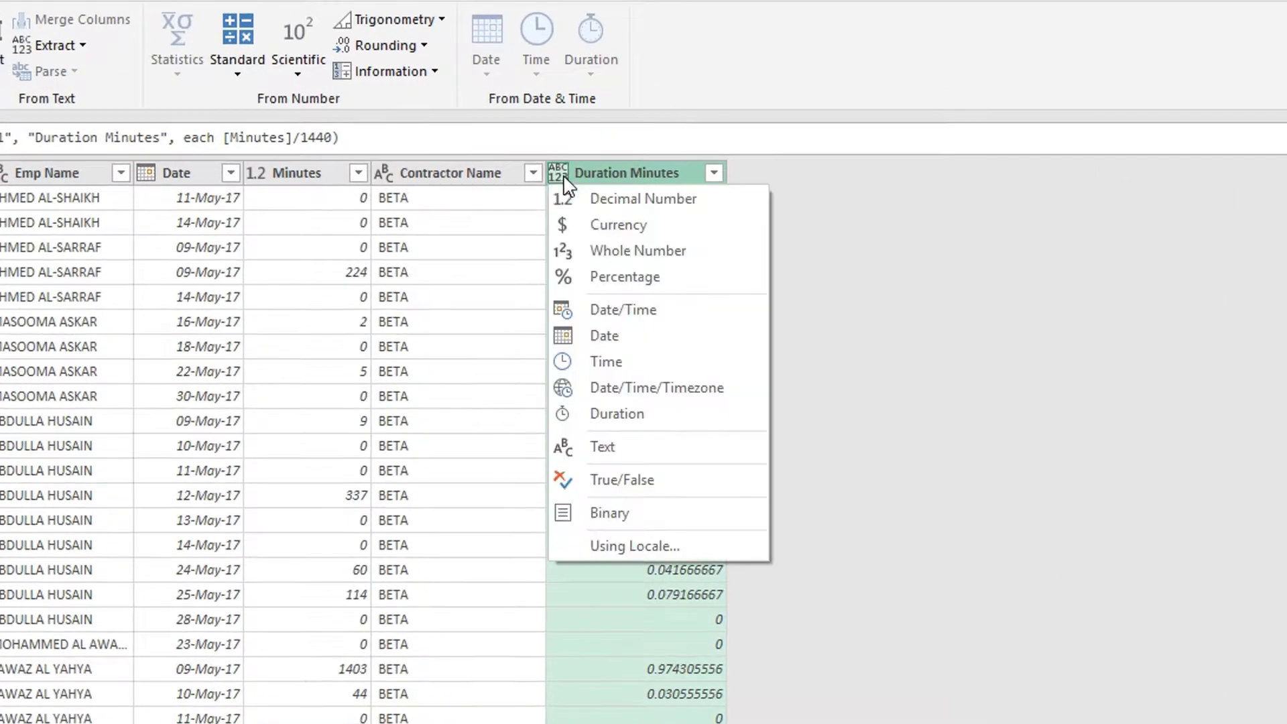
left_click(620, 414)
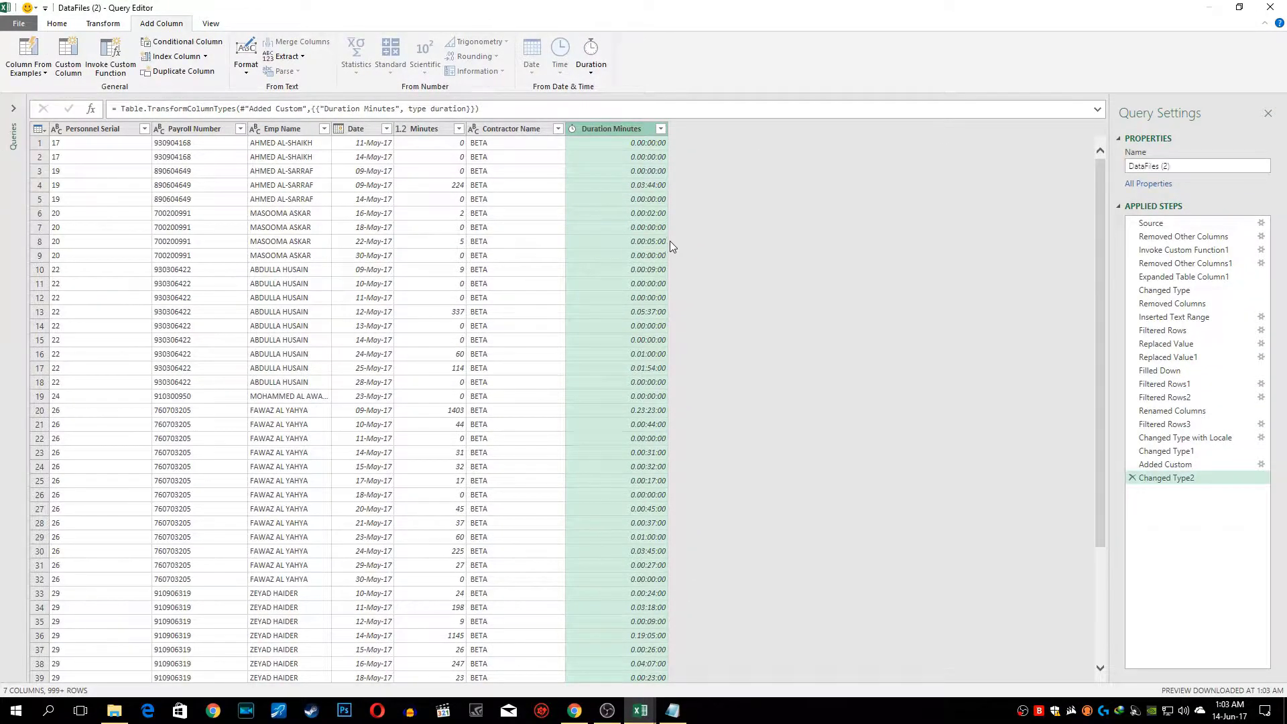
Remove the Minutes and Personnel Serial columns
left_click(420, 129)
right_click(420, 127)
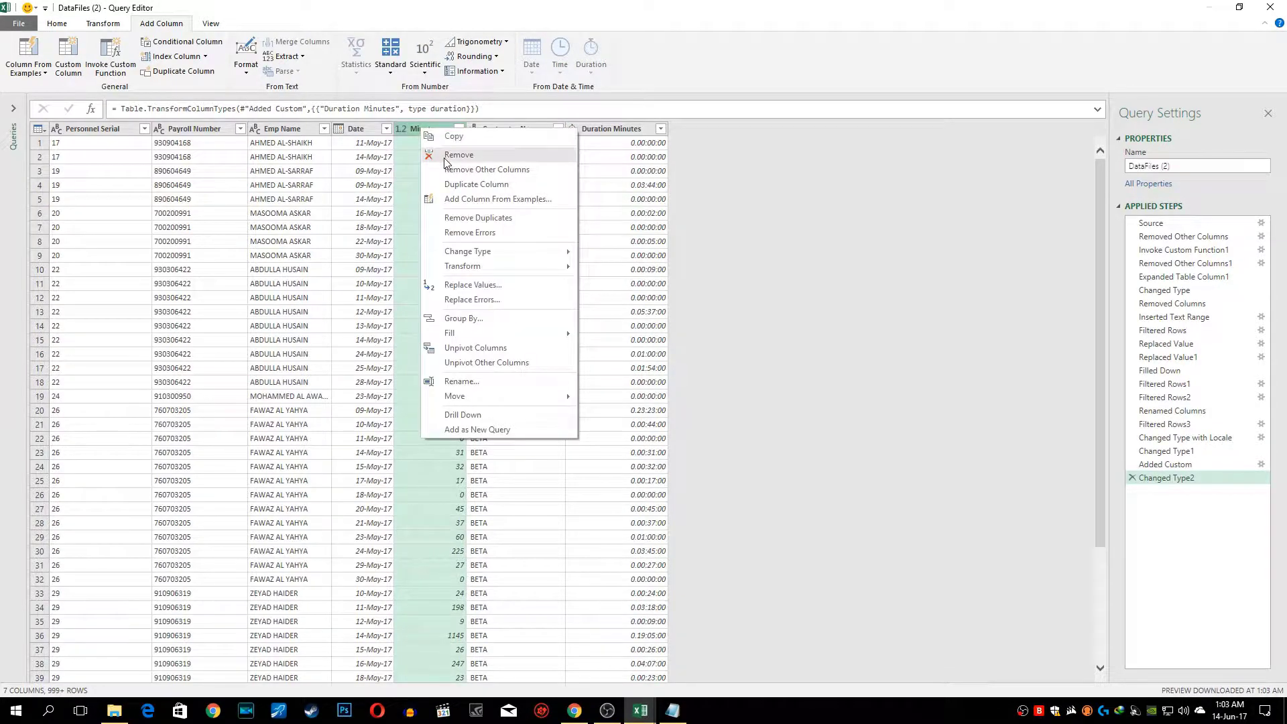
left_click(443, 158)
left_click(530, 141)
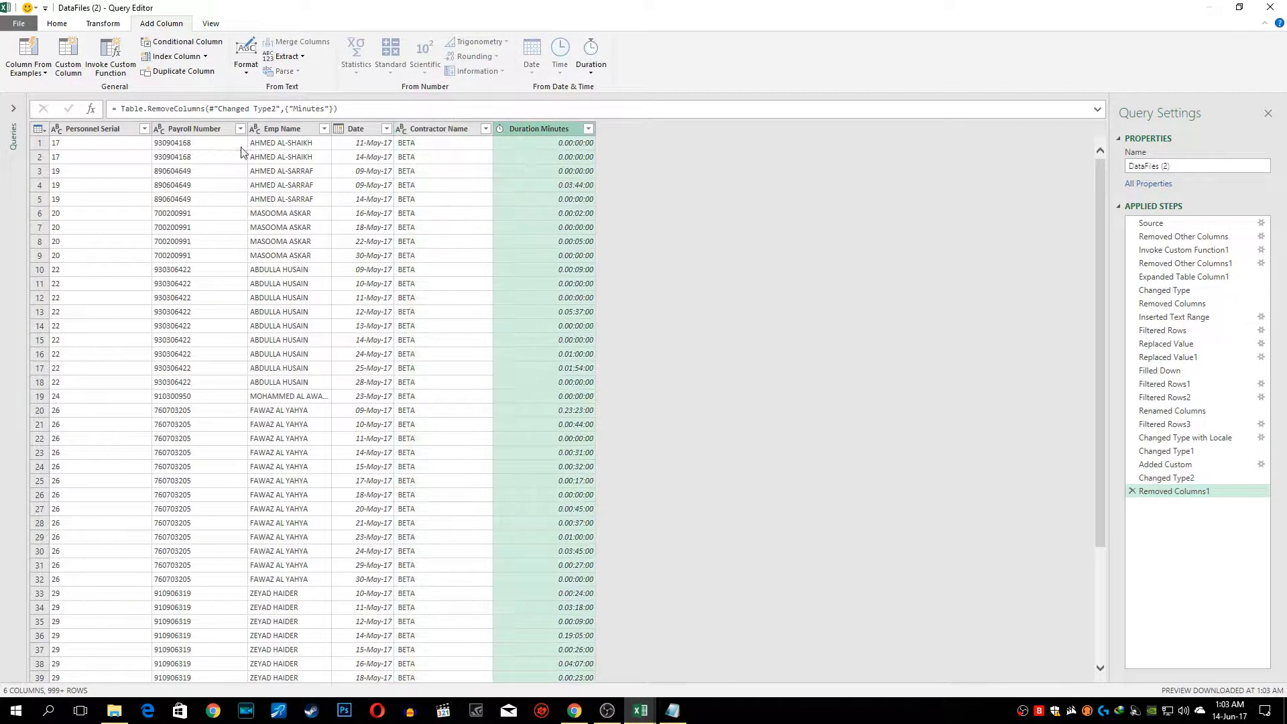
left_click(73, 128)
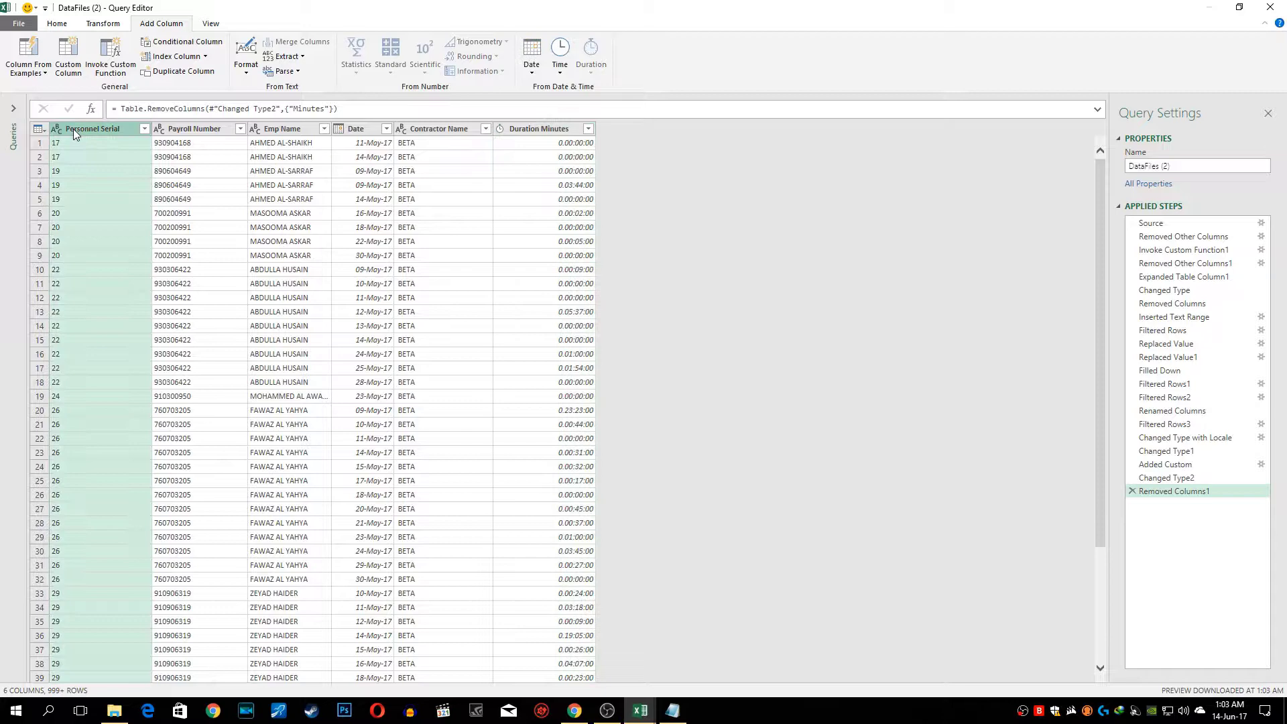
right_click(74, 129)
left_click(87, 155)
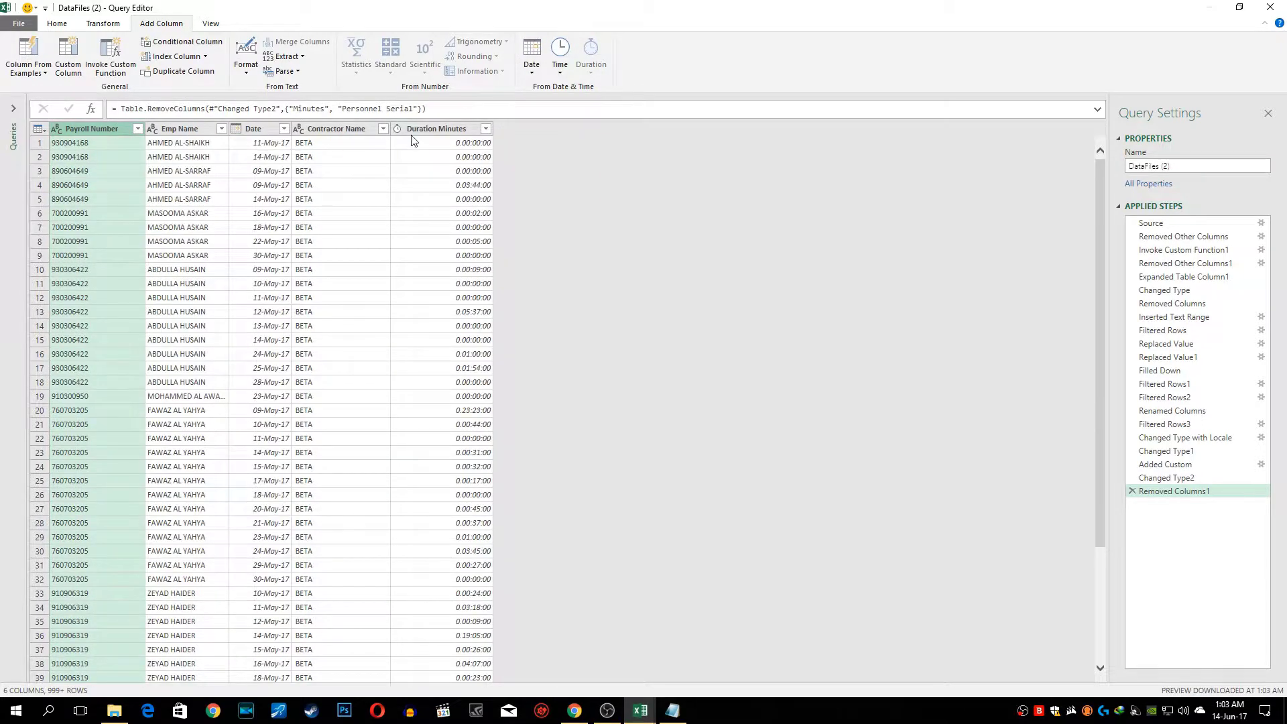
Move Contractor Name to the first column position
left_click(414, 131)
left_click_drag(329, 129, 71, 117)
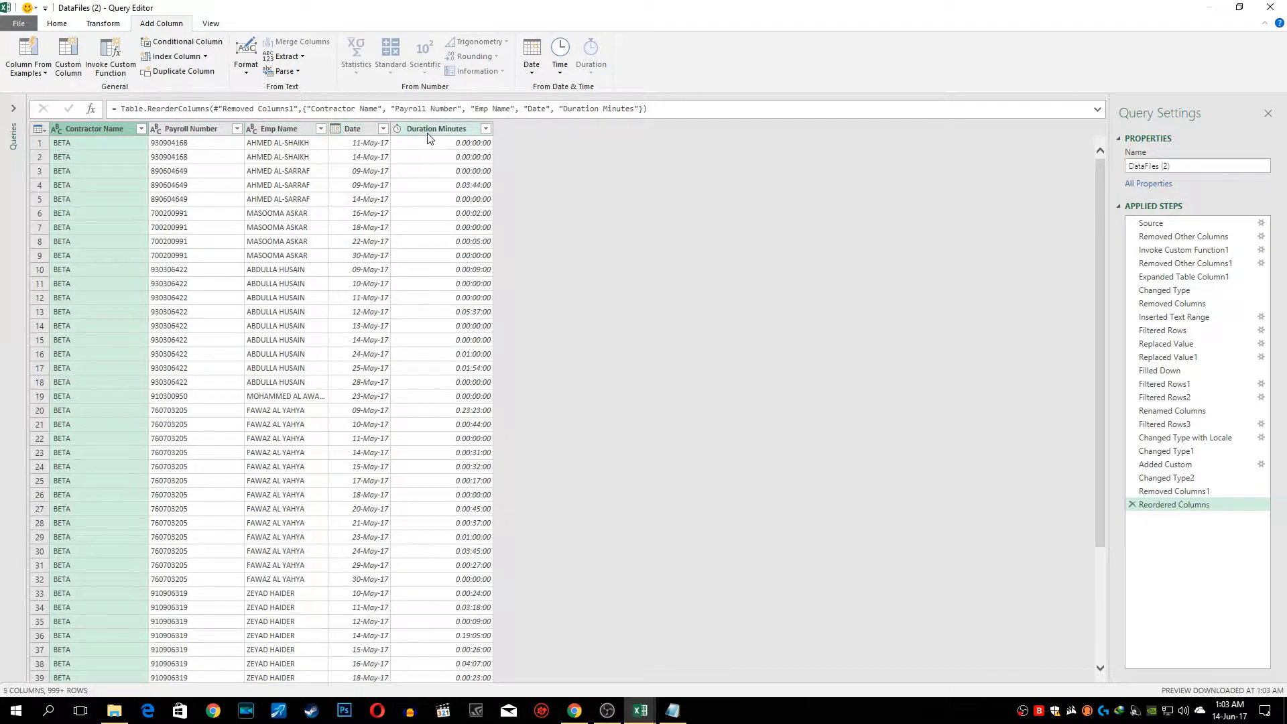
left_click(355, 128)
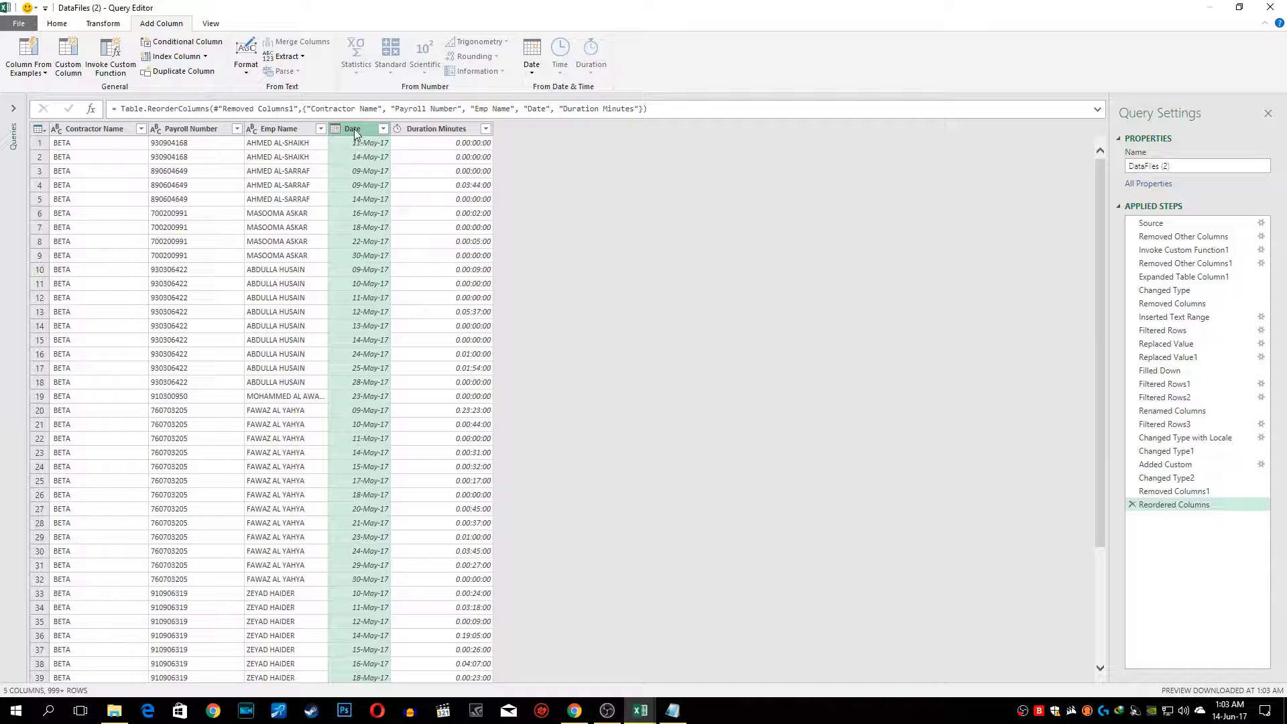
Add Day and Day Name columns derived from the Date column
right_click(356, 131)
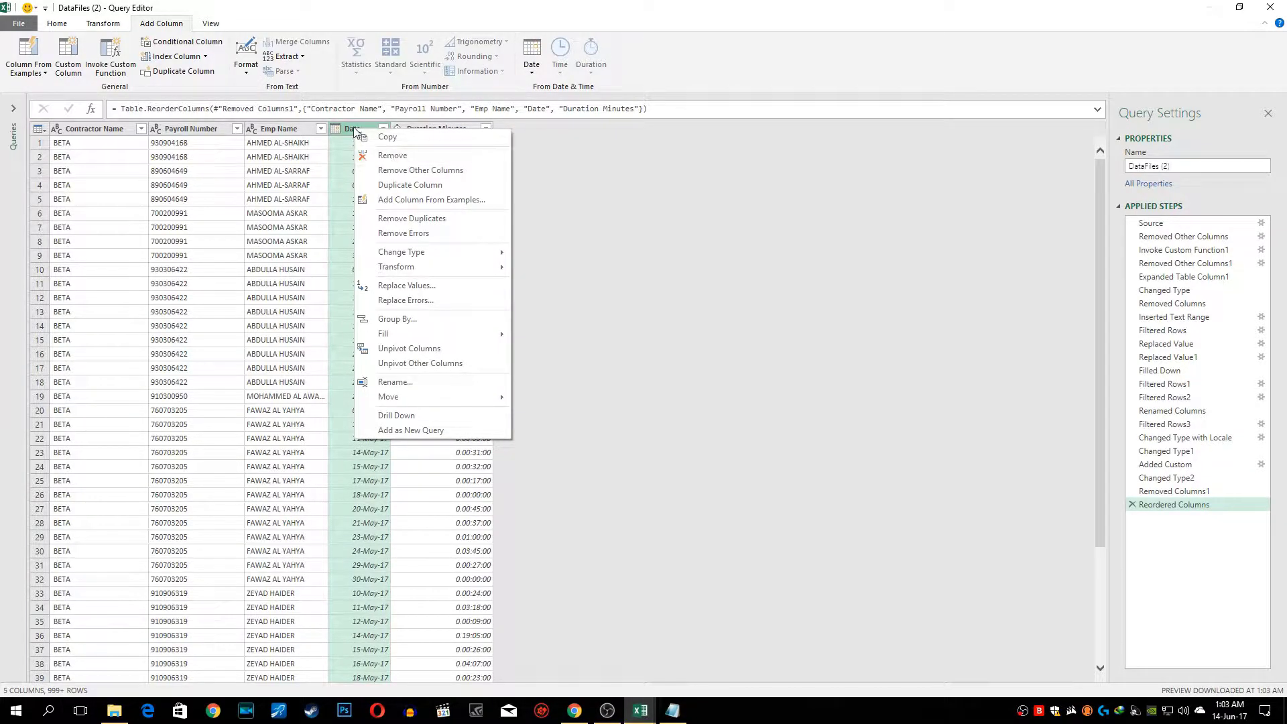
left_click(345, 130)
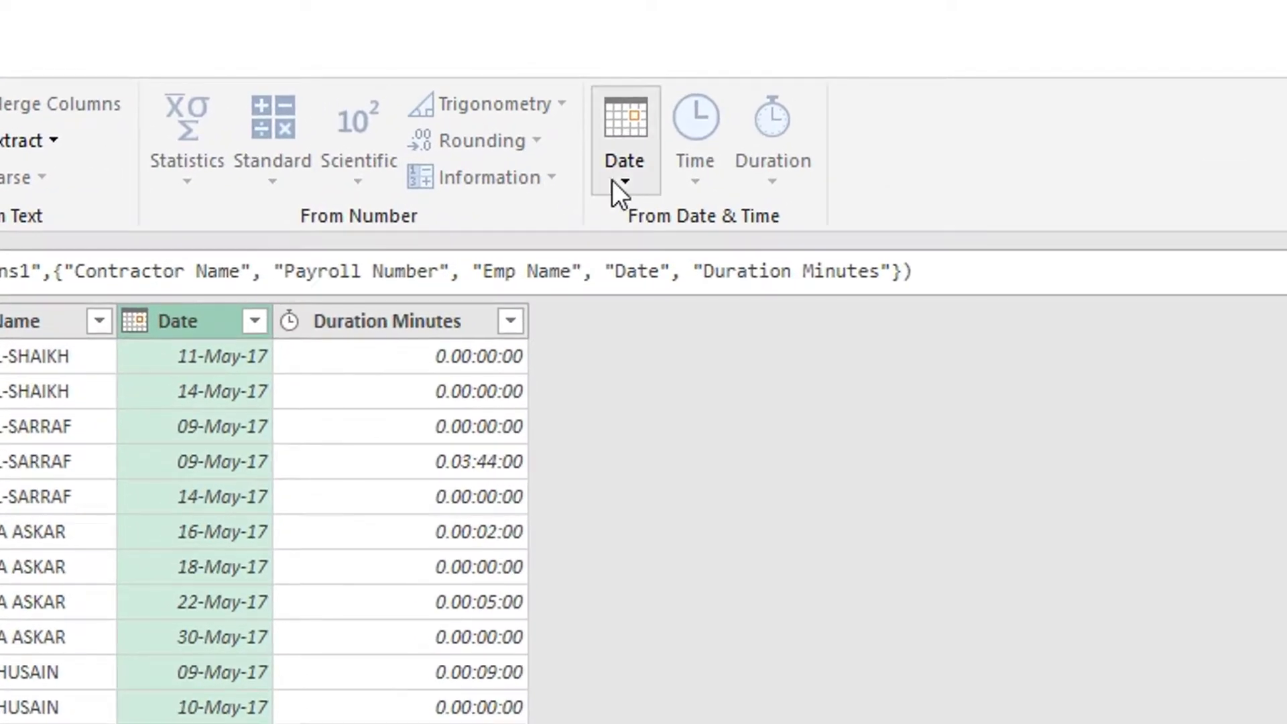
left_click(532, 71)
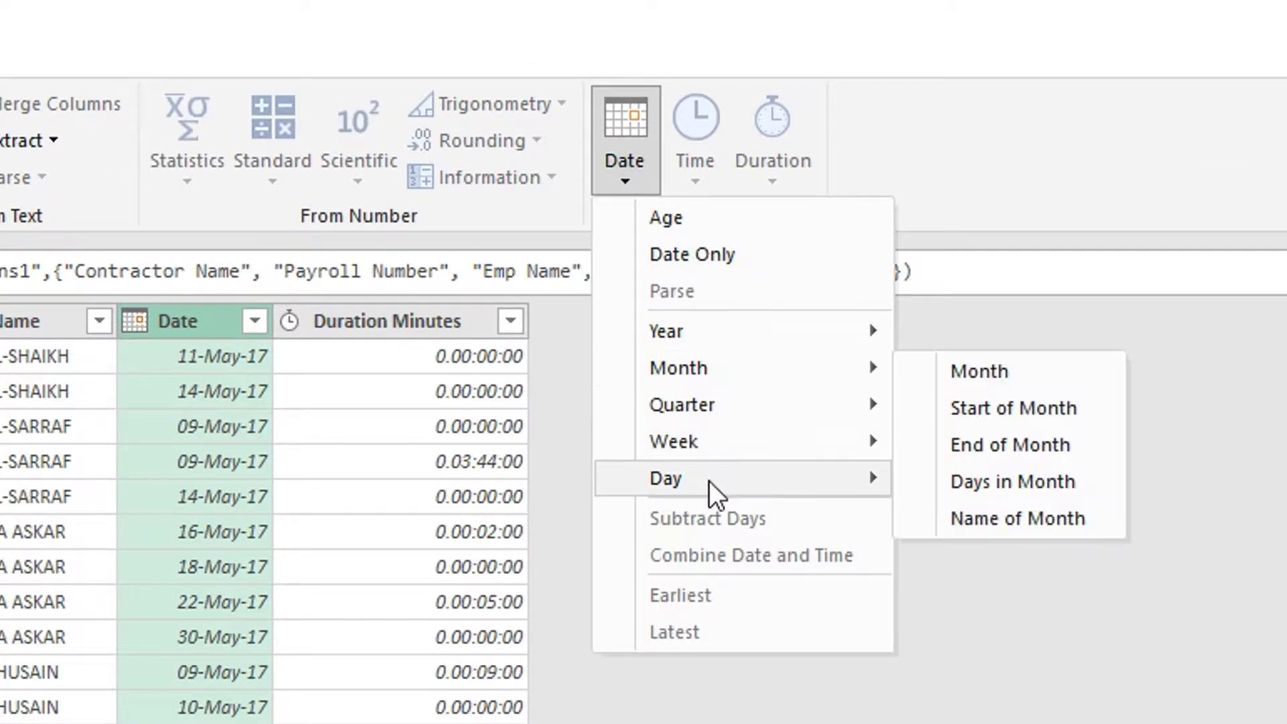
mouse_move(710, 480)
left_click(967, 484)
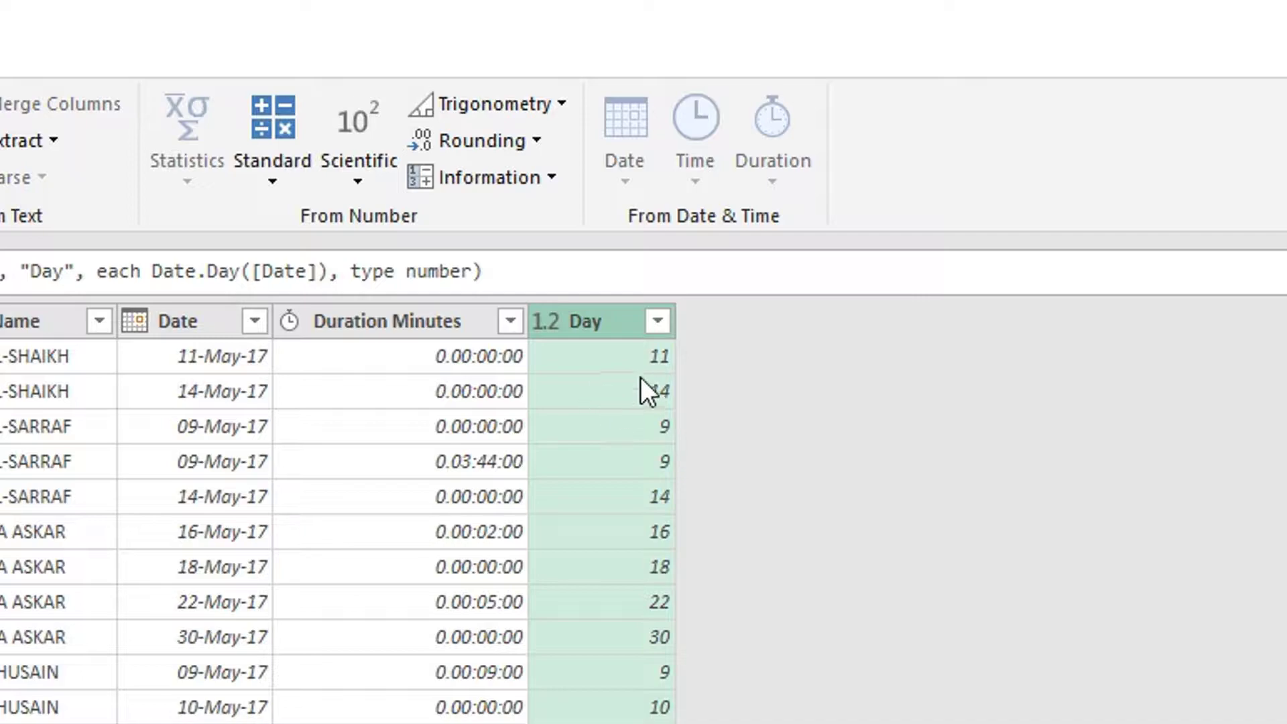
left_click(190, 320)
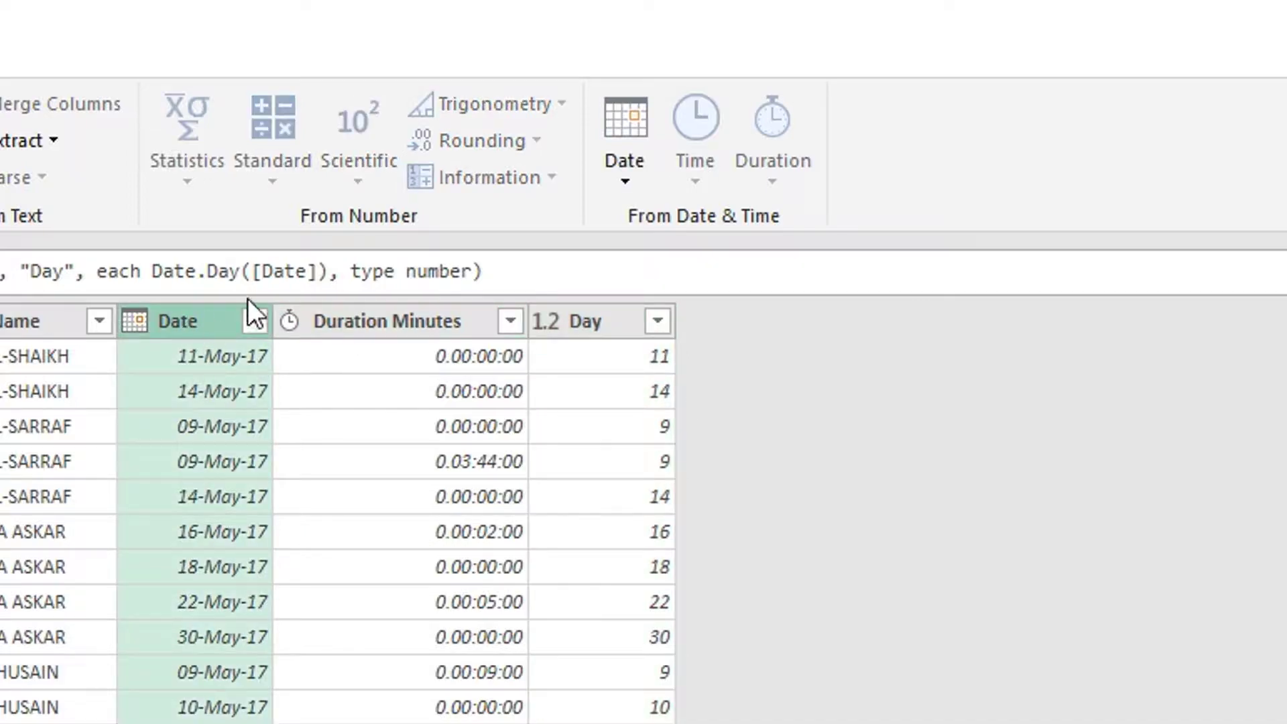
left_click(634, 179)
mouse_move(898, 488)
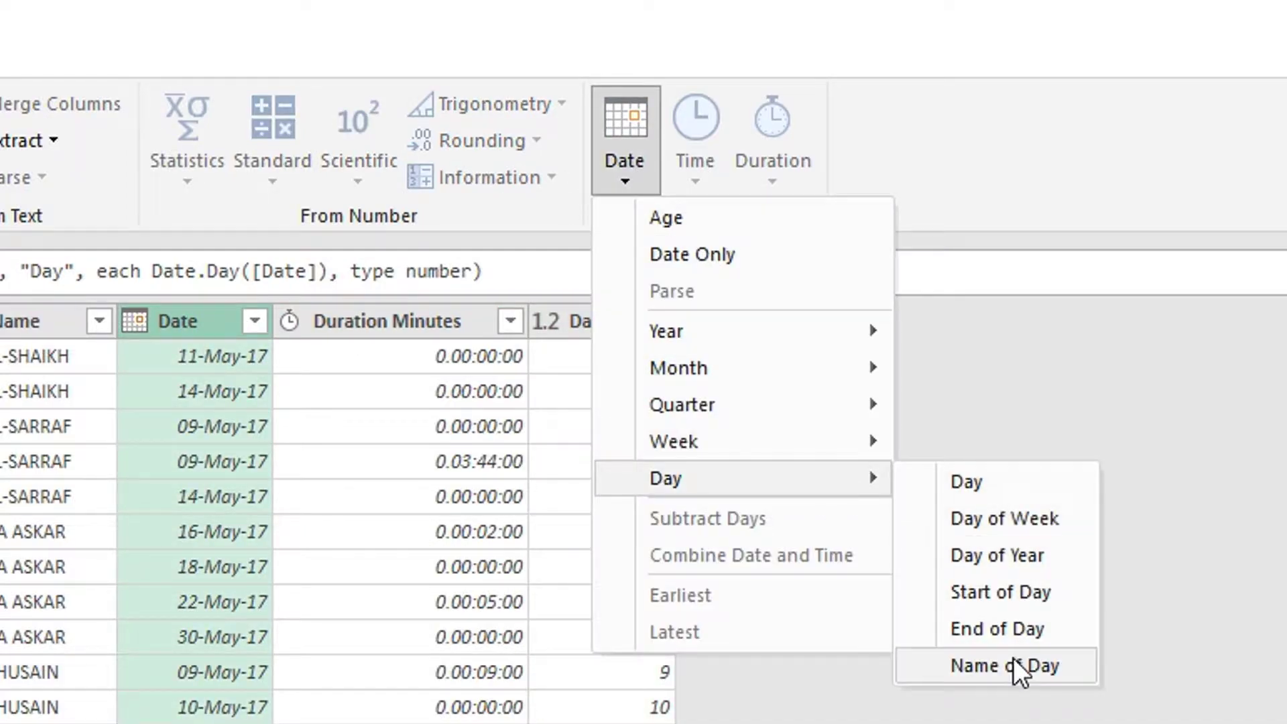
left_click(938, 663)
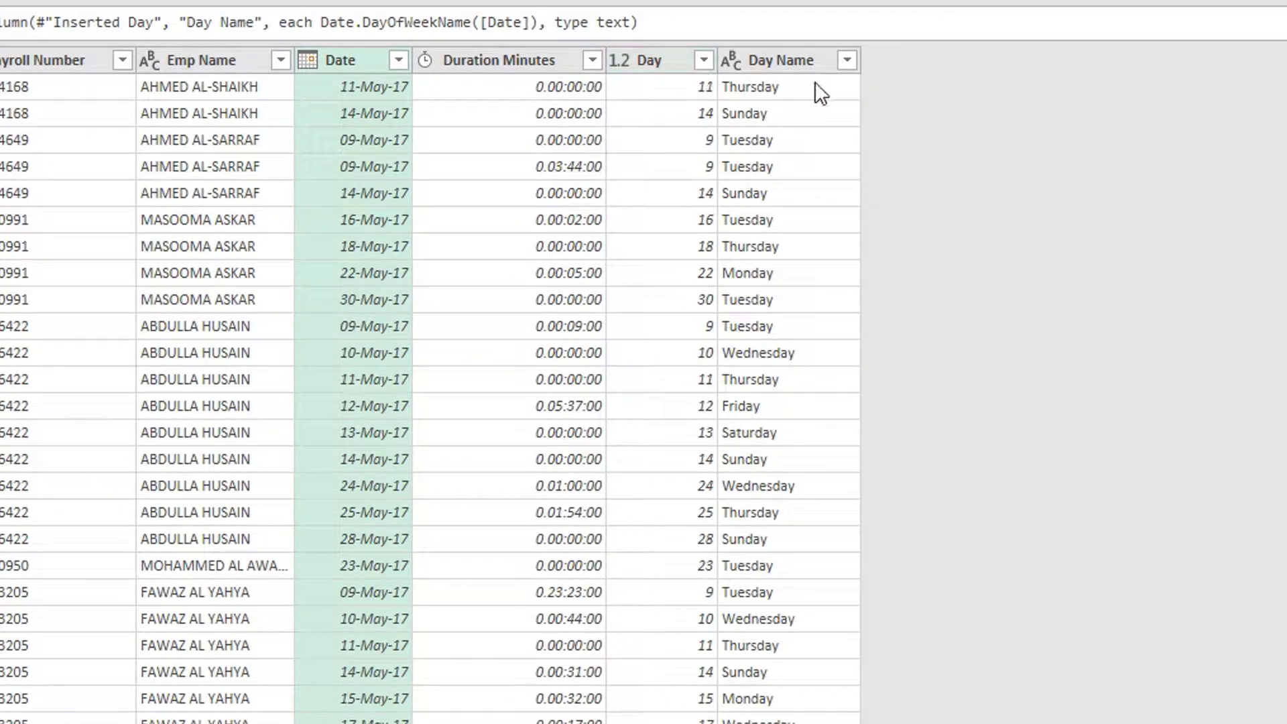
Move Day and Day Name to sit just before Duration Minutes
left_click(661, 59)
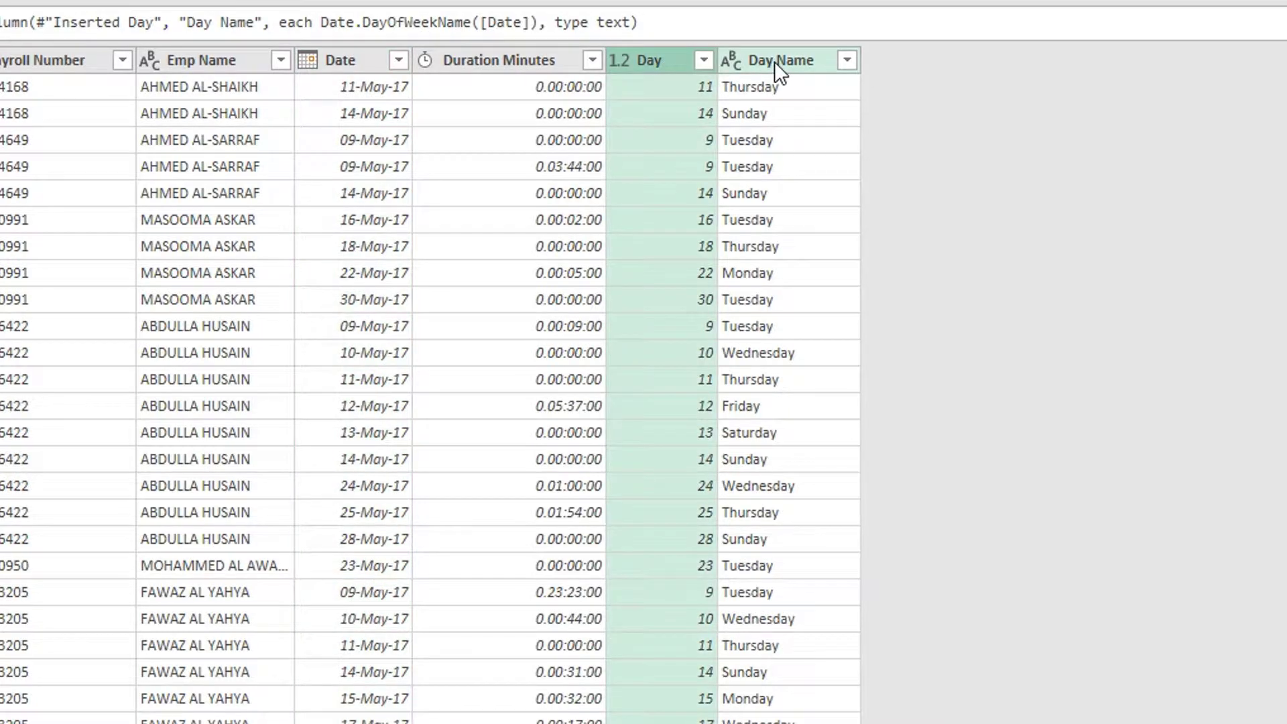
left_click(775, 61, "ctrl")
left_click_drag(661, 62, 501, 51)
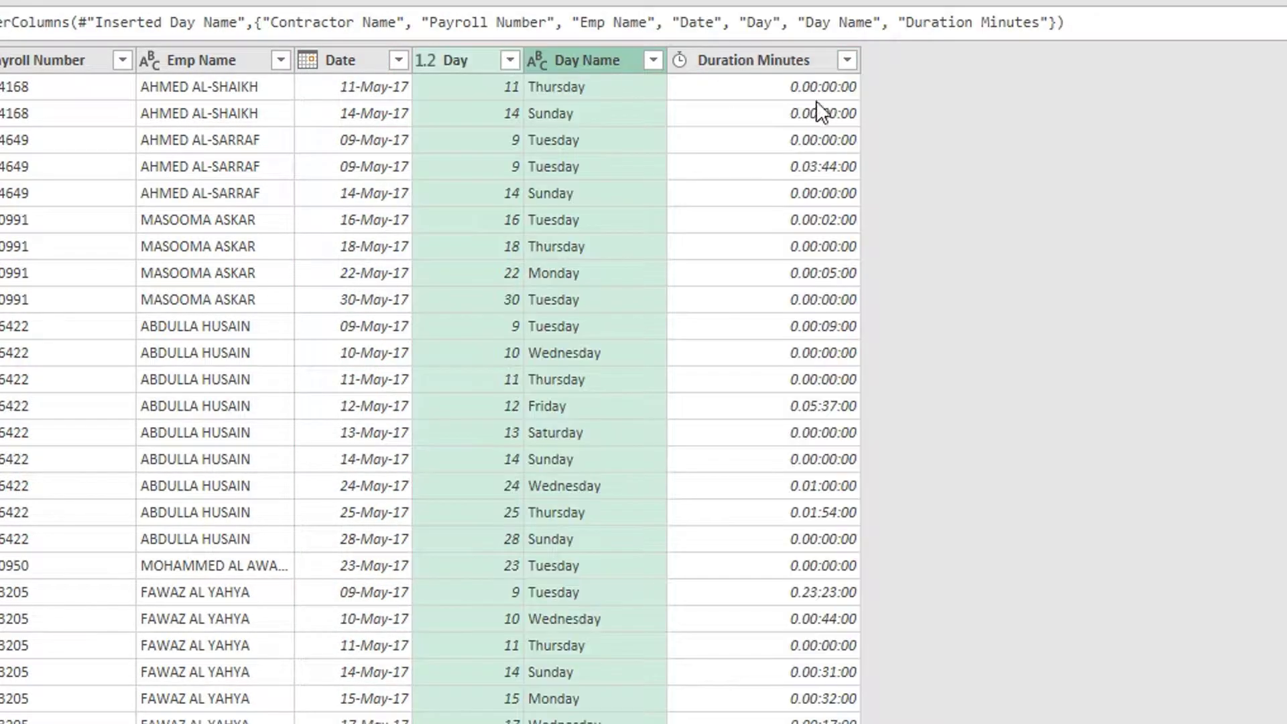
left_click(811, 91)
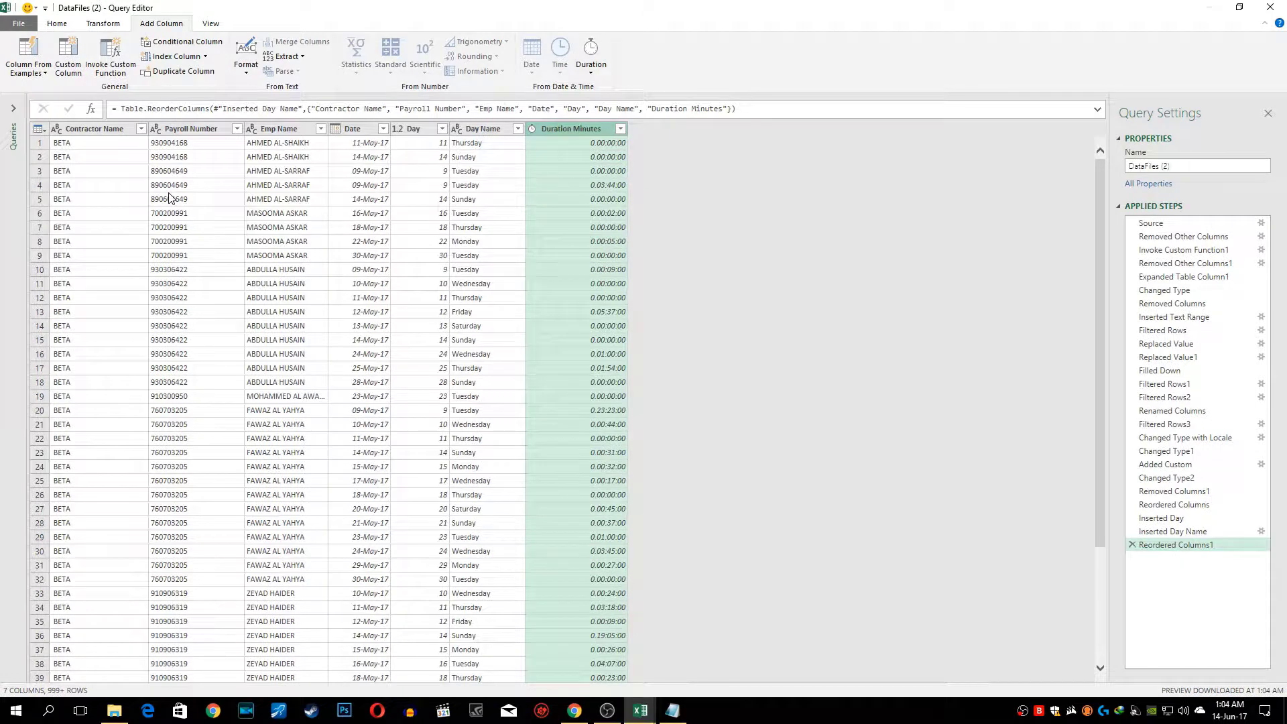
Close & Load the query results into the workbook as a table on Sheet2
left_click(441, 199)
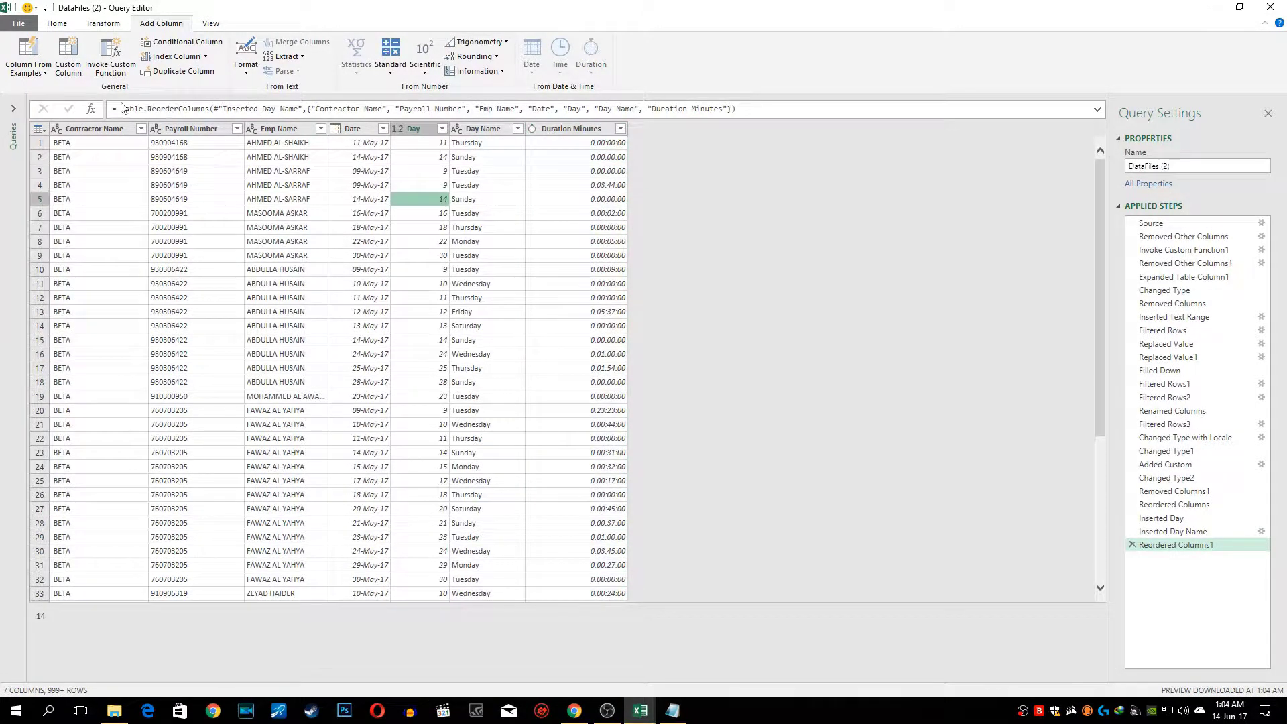
left_click(57, 24)
left_click(17, 54)
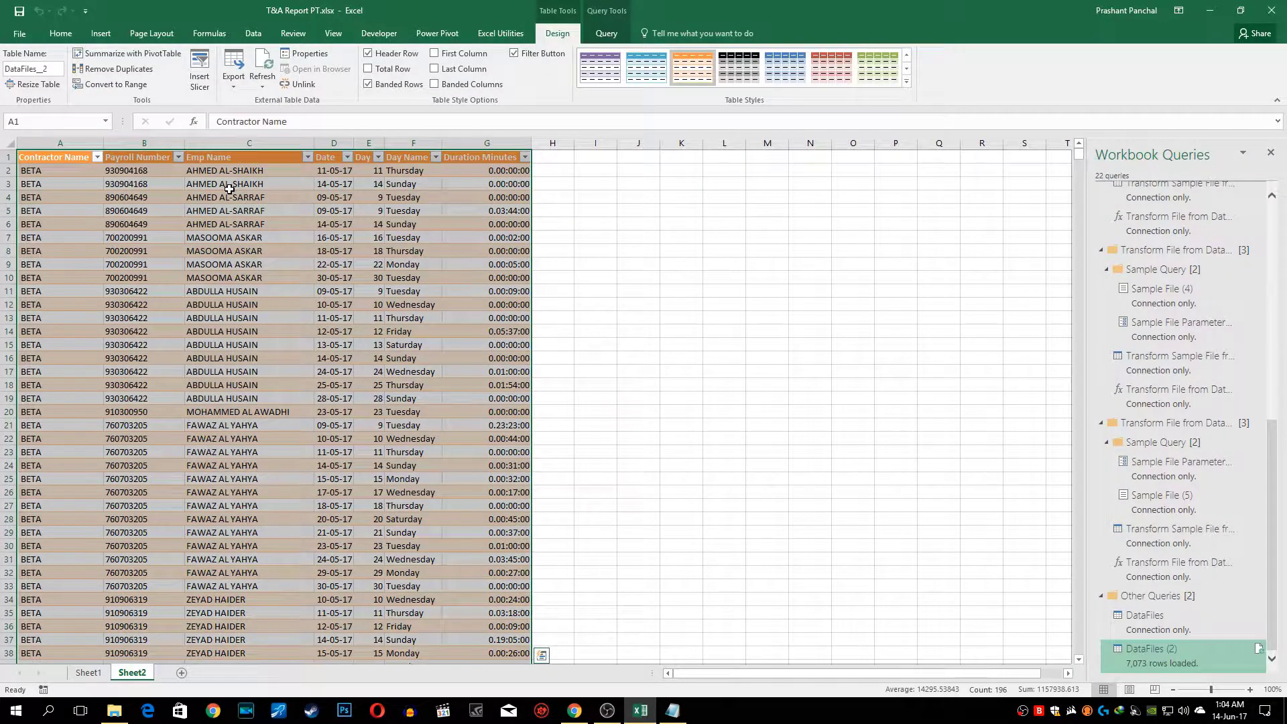
Create an empty PivotTable from the loaded table on existing worksheet Sheet1 at A5
left_click(231, 233)
key("Down")
key("Down")
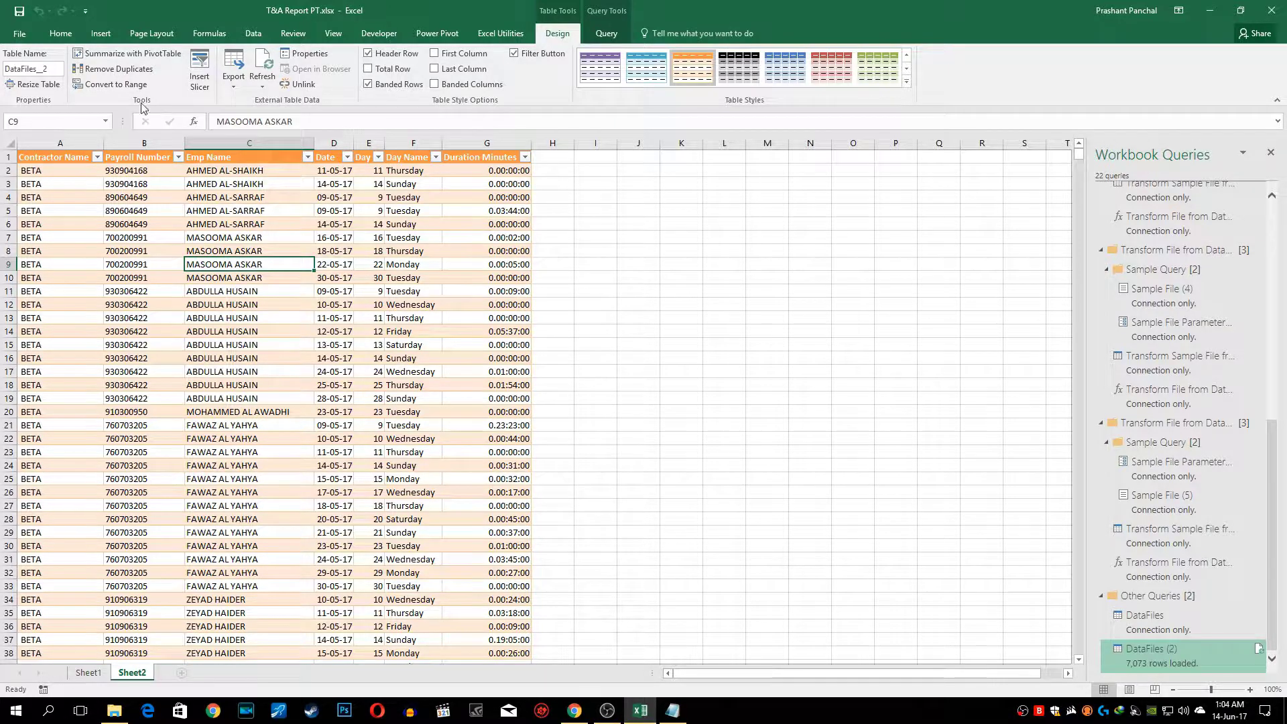
left_click(127, 53)
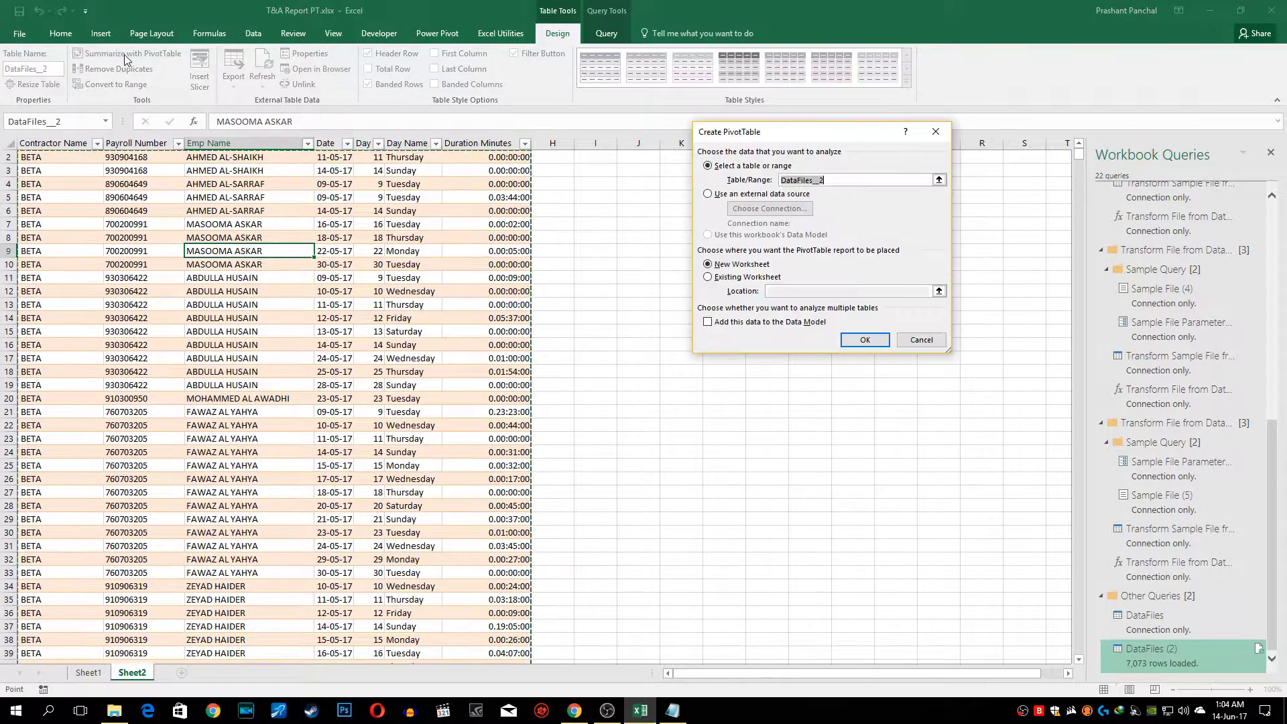
left_click(737, 277)
left_click(97, 670)
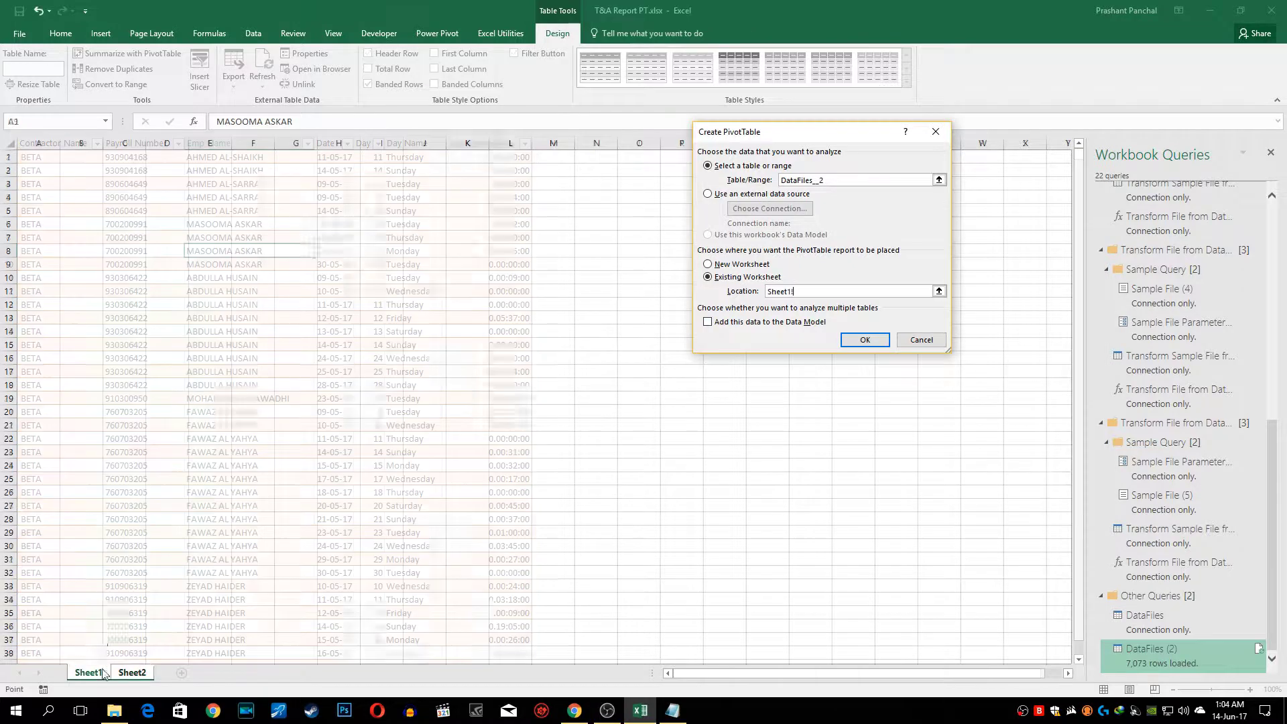
left_click(29, 213)
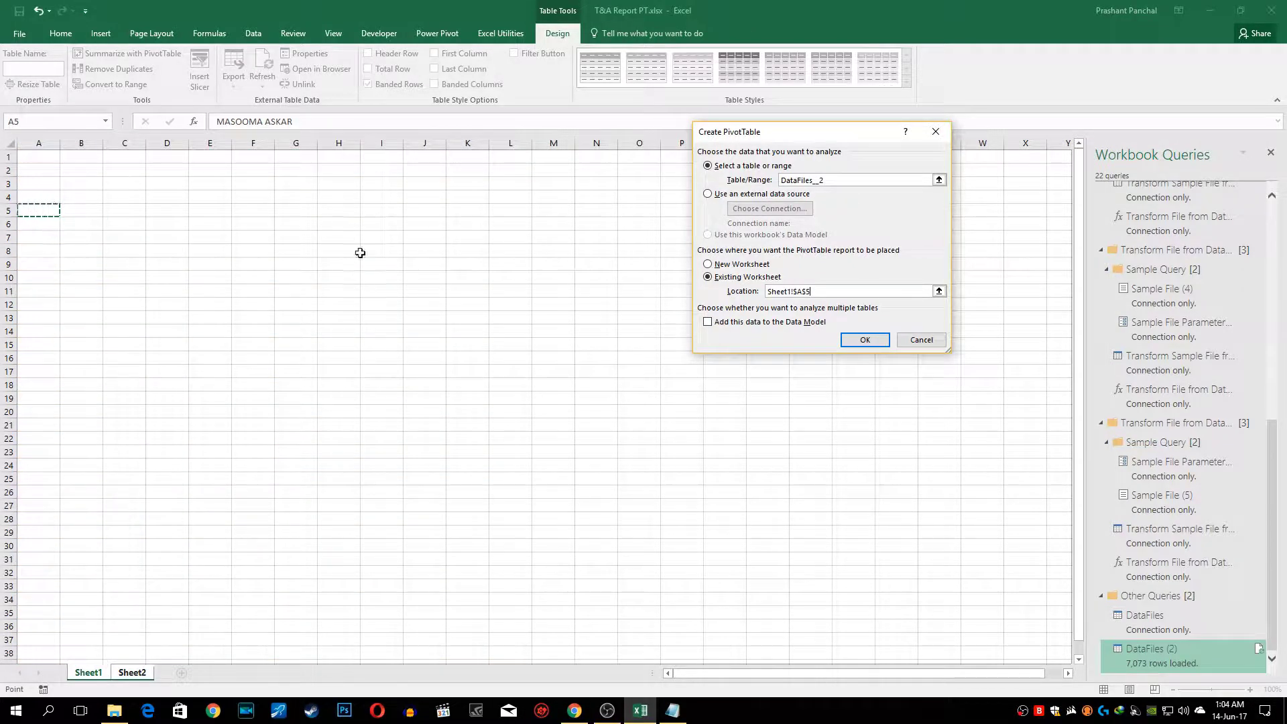
left_click(864, 340)
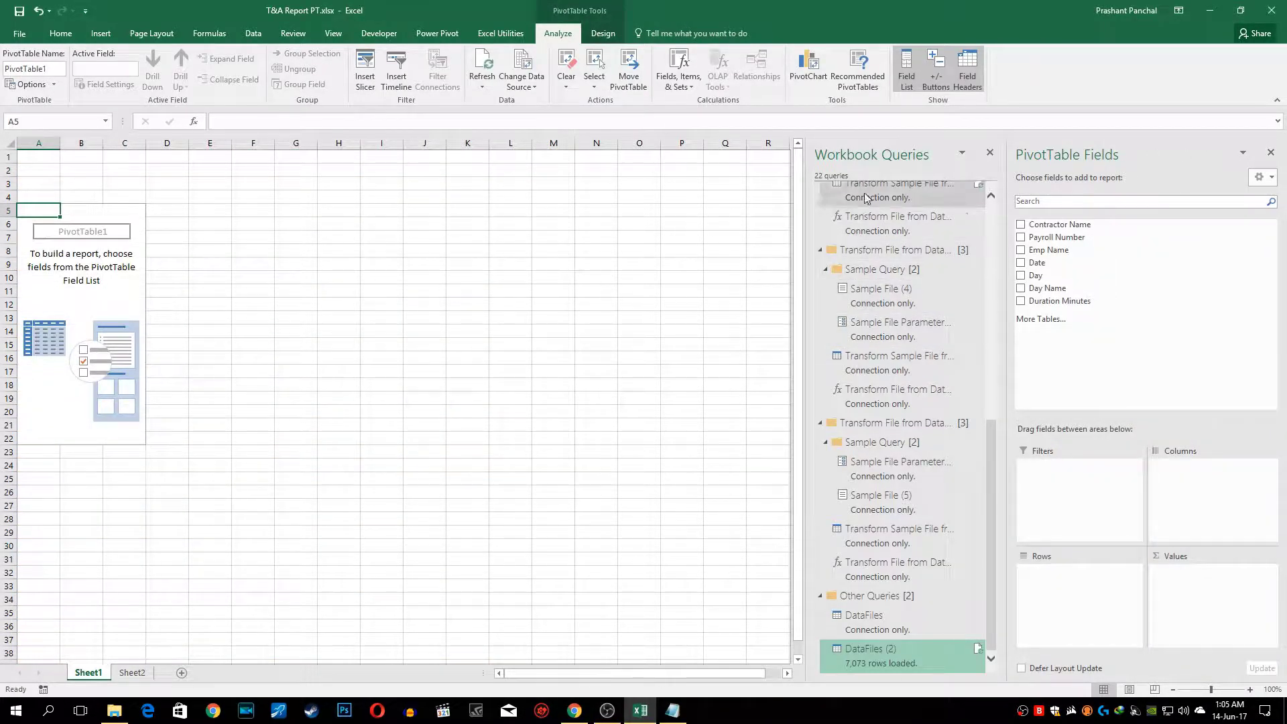
Lay out PivotTable1: Contractor Name, Emp Name, Payroll Number rows; Day, Day Name columns; Duration Minutes values
left_click(989, 153)
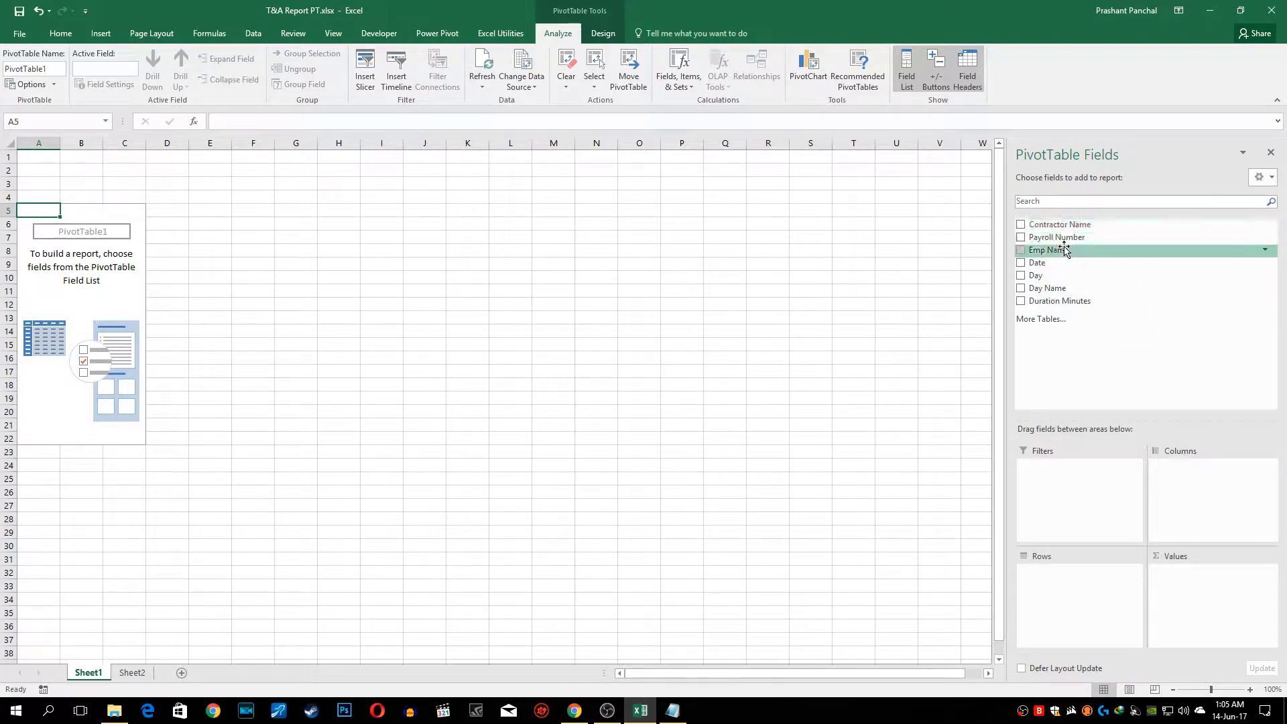
left_click_drag(1062, 224, 1088, 594)
left_click_drag(1056, 237, 1072, 612)
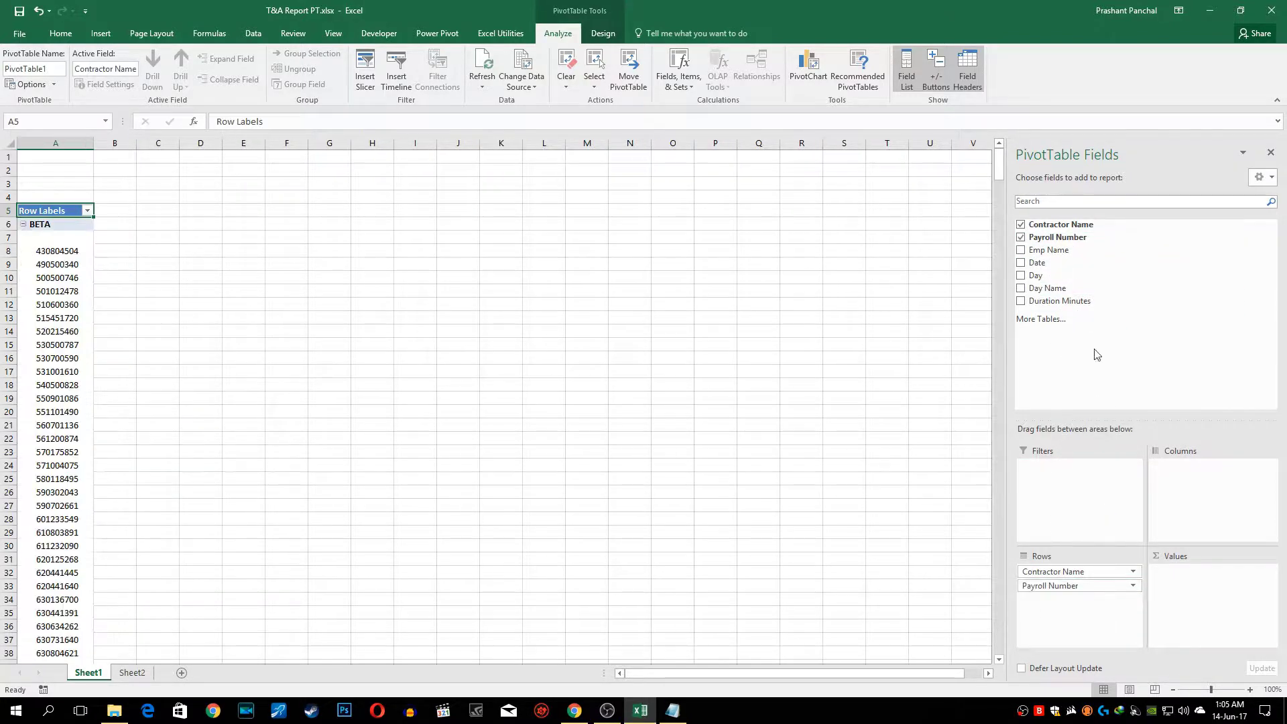
left_click_drag(1049, 250, 1064, 581)
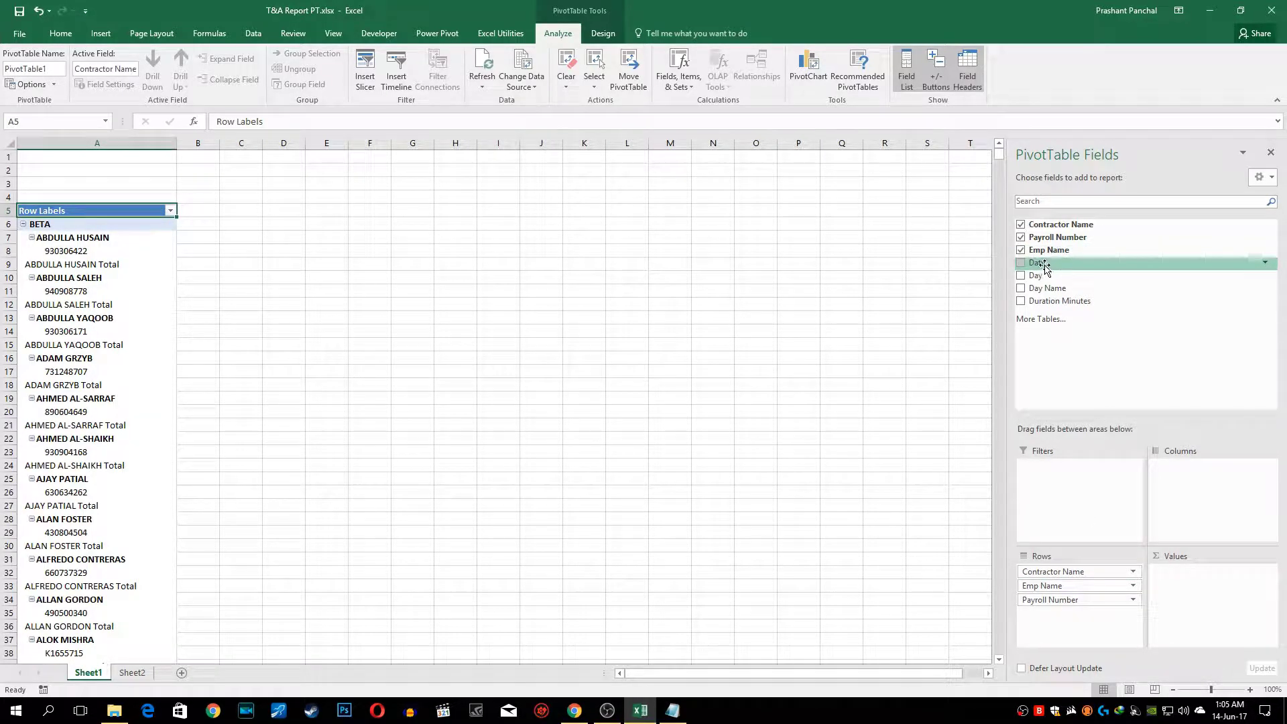
left_click_drag(1037, 279, 1185, 489)
left_click_drag(1054, 289, 1167, 483)
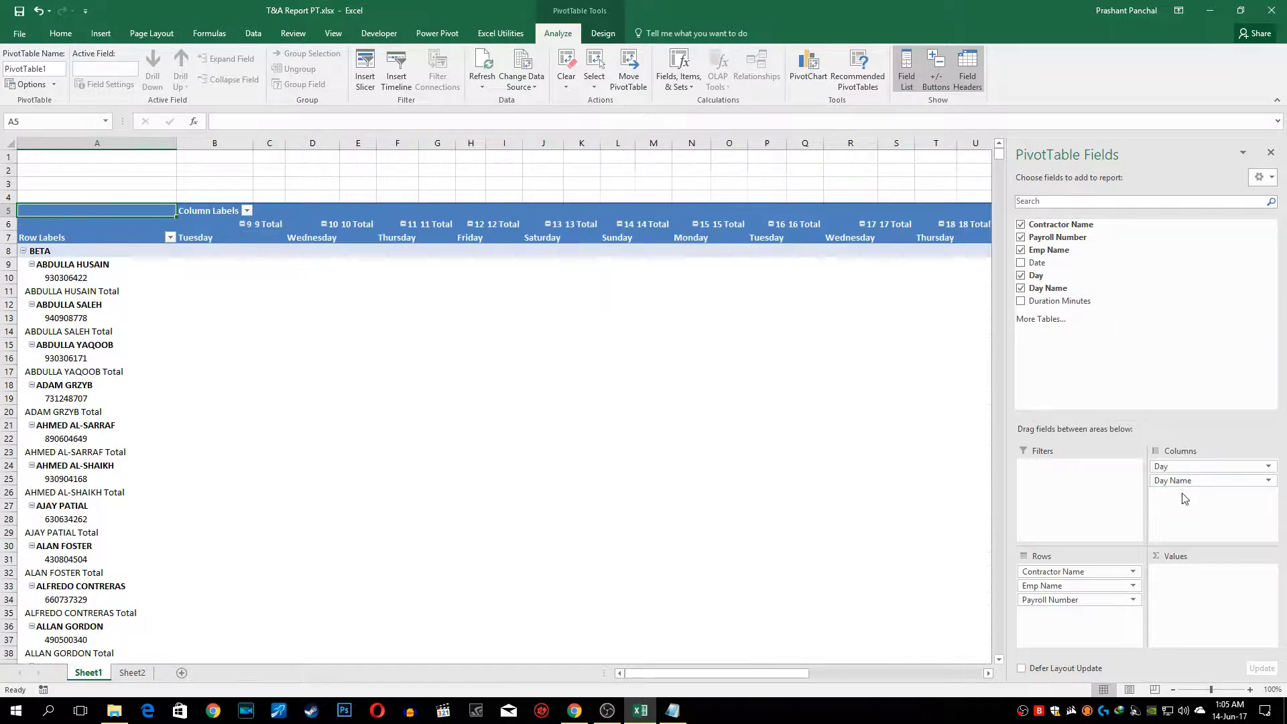
left_click_drag(1054, 300, 1192, 602)
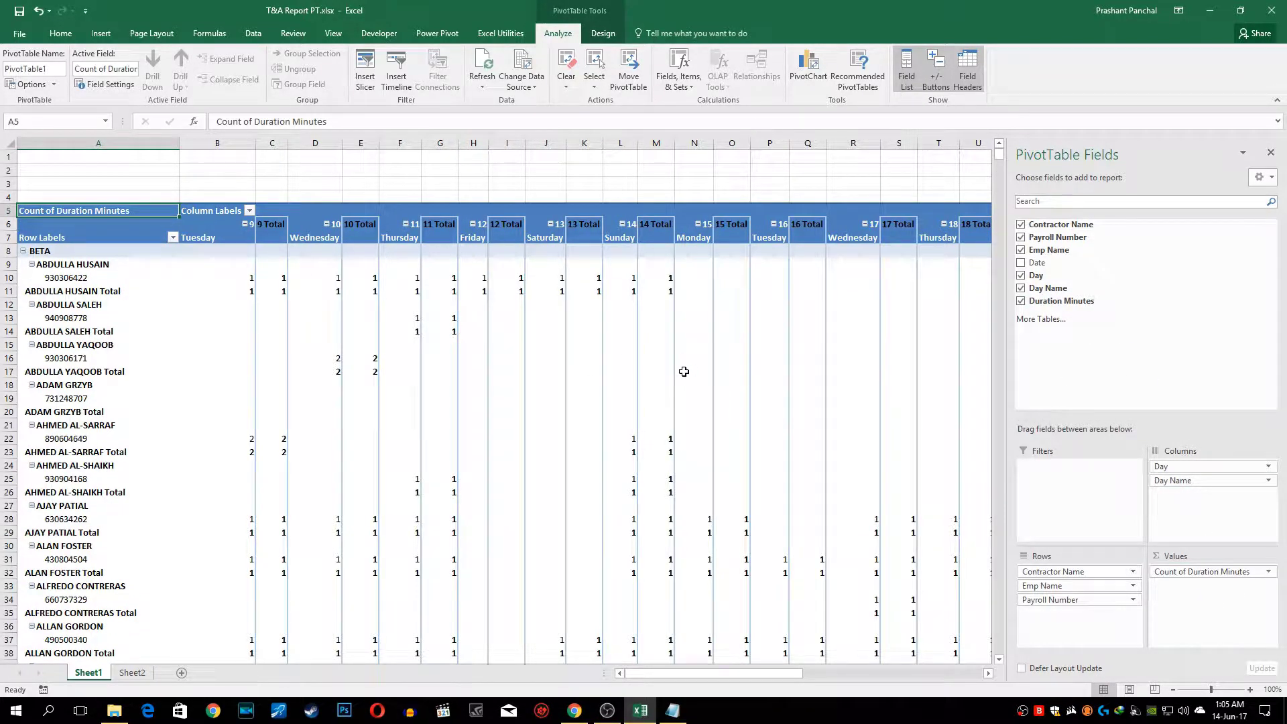
Change the Duration Minutes value field to summarize by Sum and check the totals
left_click(1265, 571)
left_click(1206, 550)
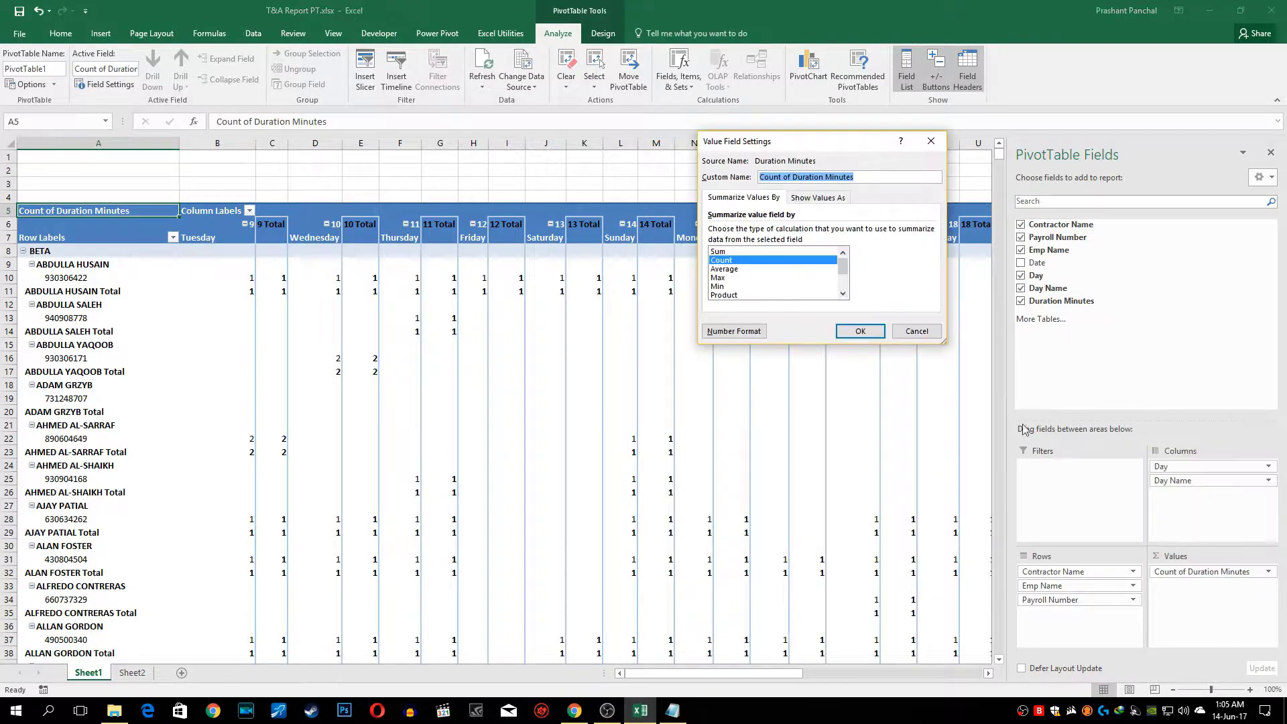
left_click(733, 251)
left_click(853, 327)
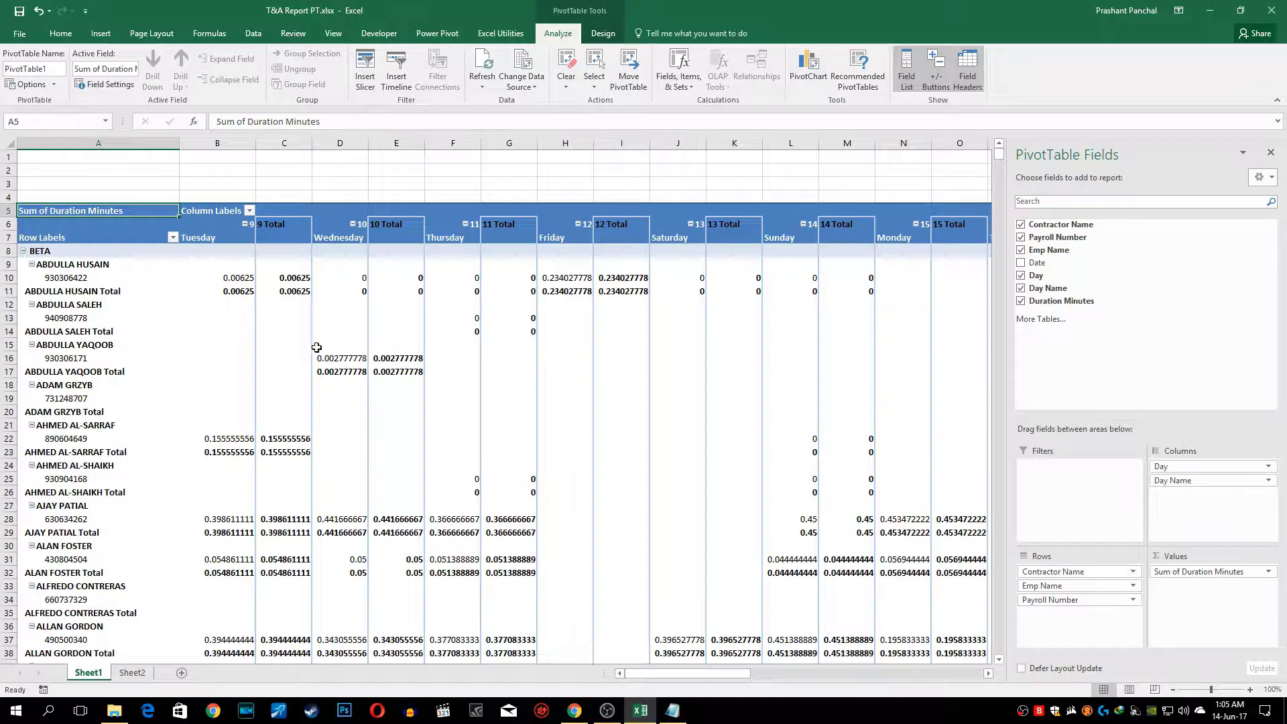
left_click(541, 280)
left_click(622, 294)
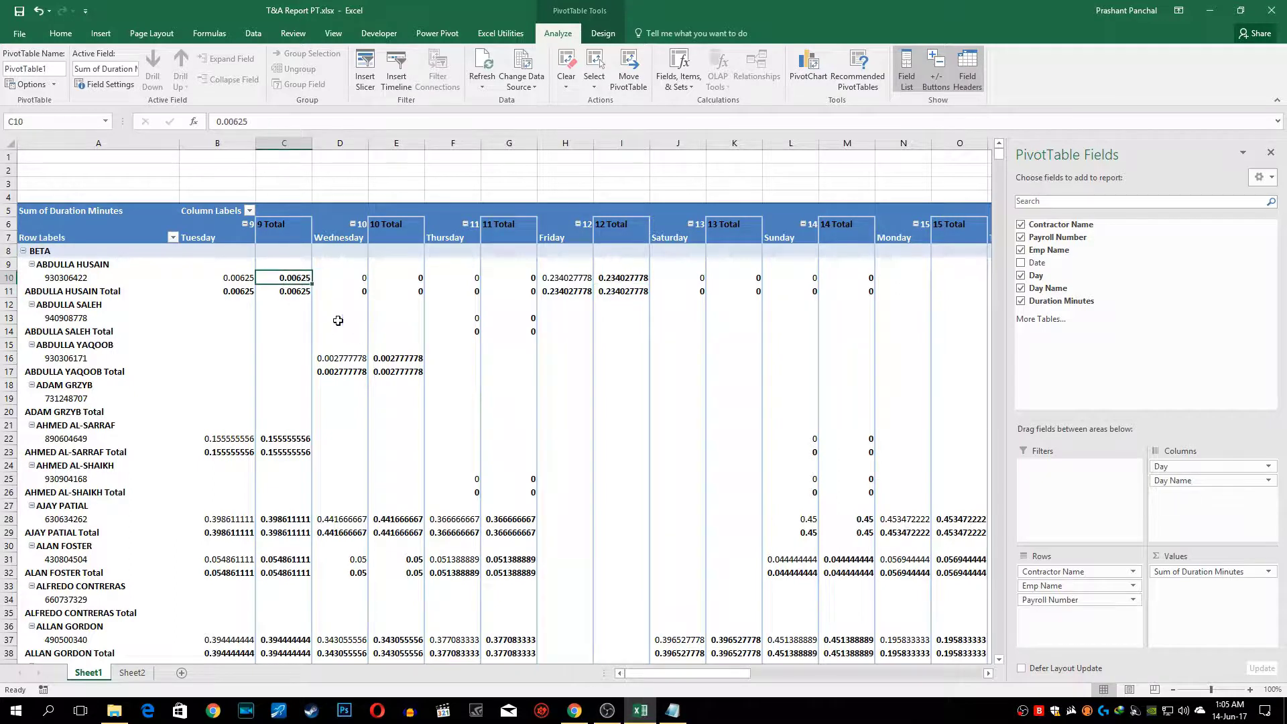
left_click(242, 278)
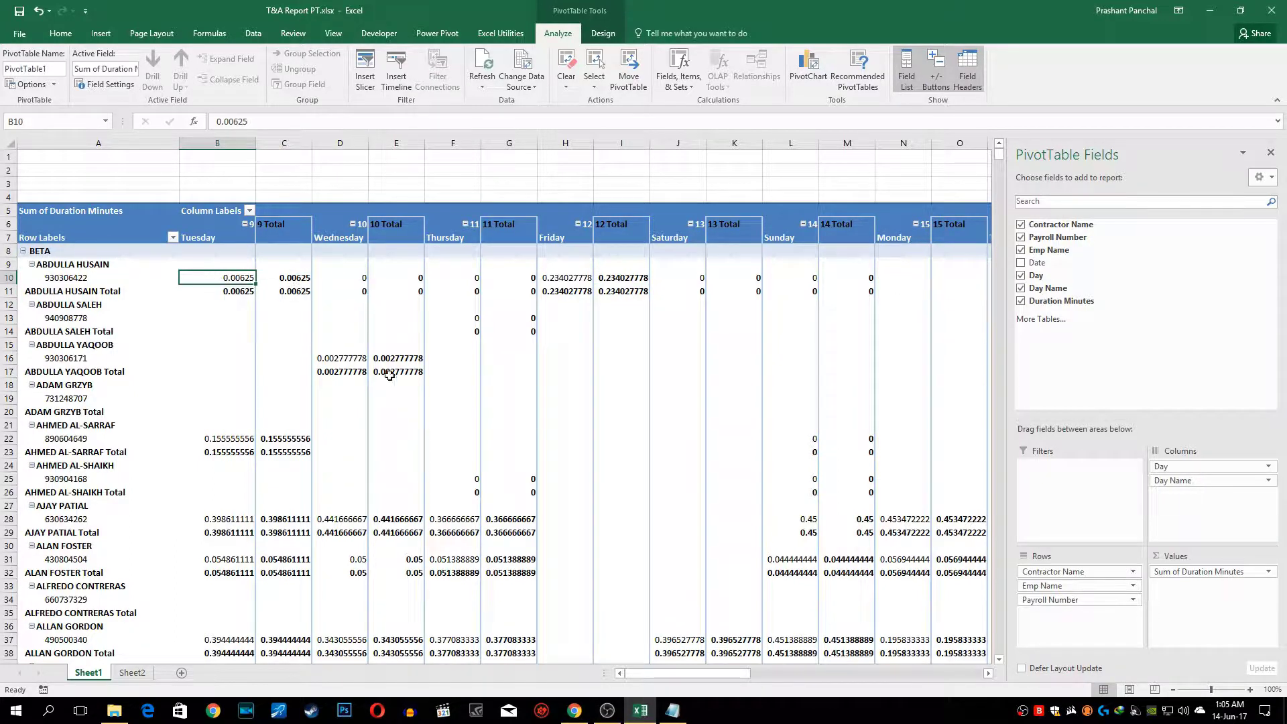
Format the pivot's duration values with the custom [h]:mm number format
left_click(341, 355)
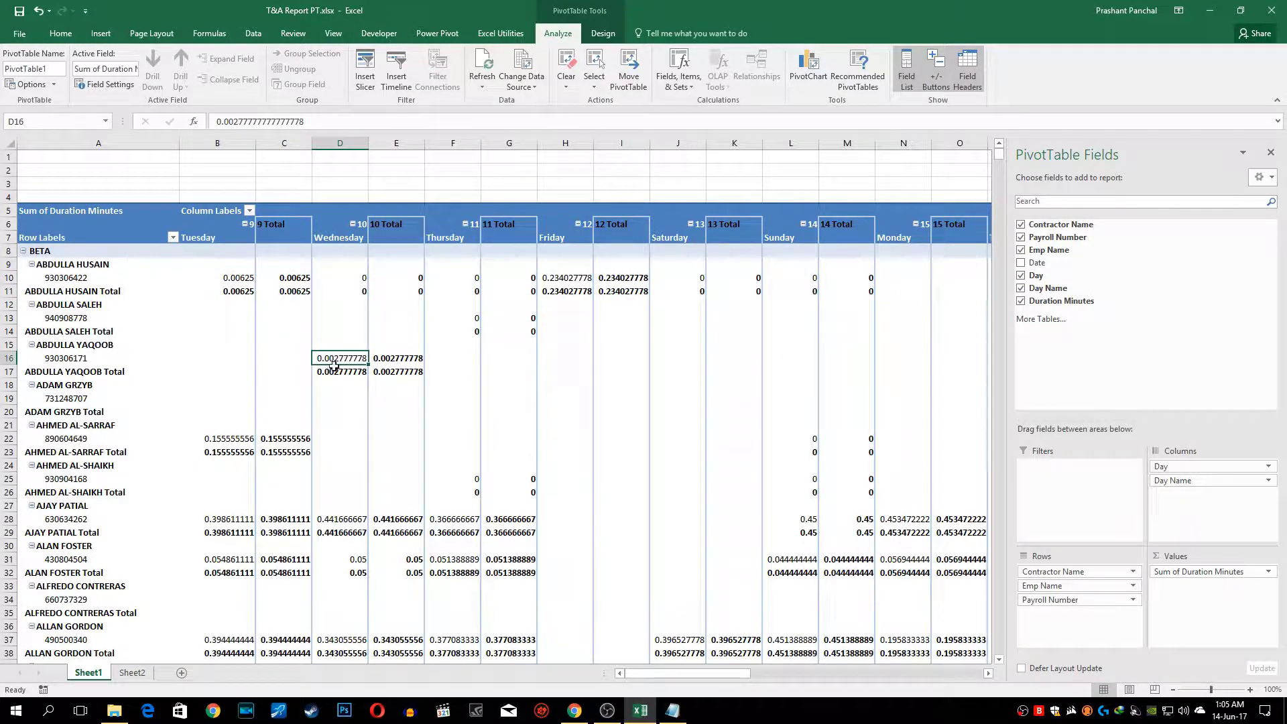
right_click(340, 360)
left_click(375, 384)
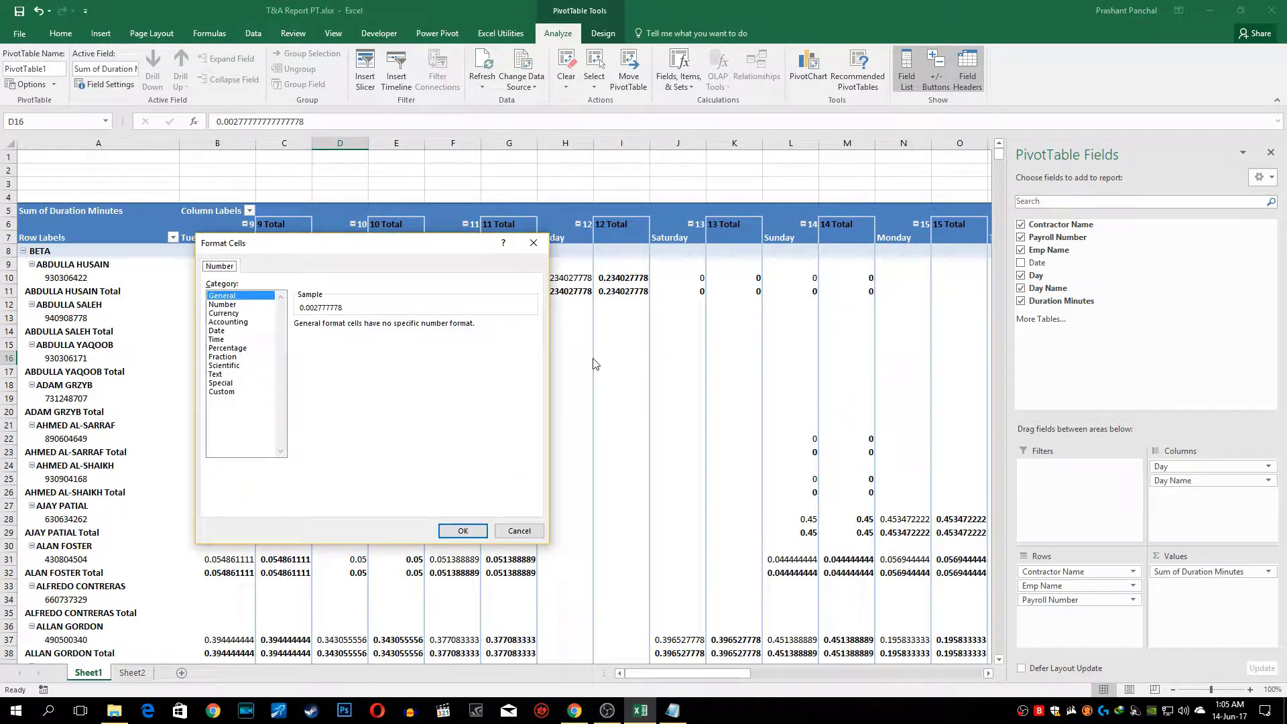
left_click(222, 392)
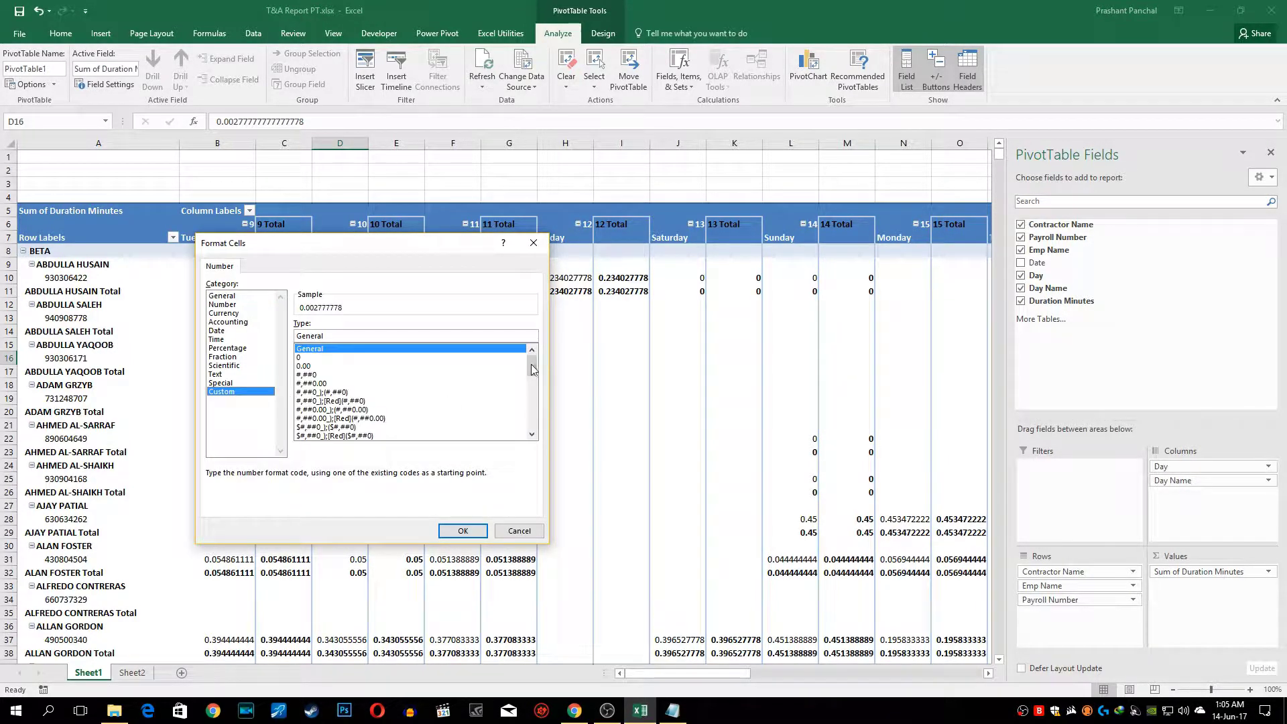
left_click_drag(531, 364, 533, 421)
left_click(313, 419)
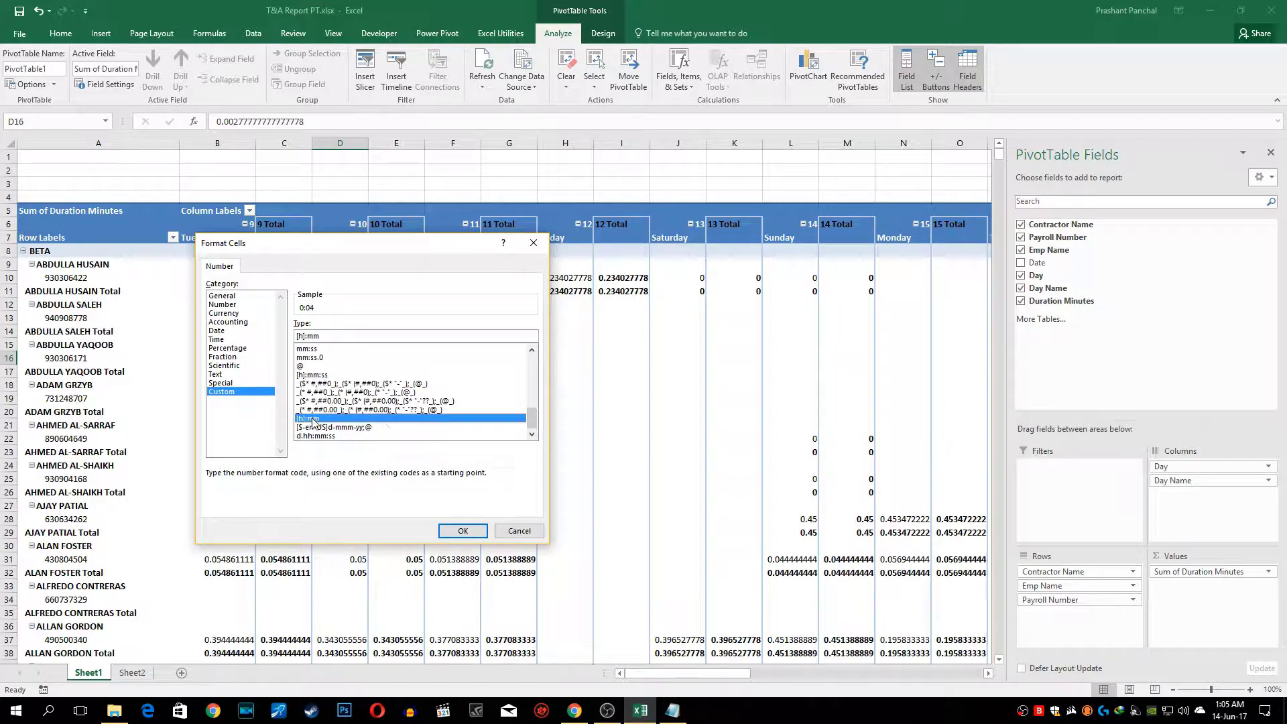
left_click(462, 530)
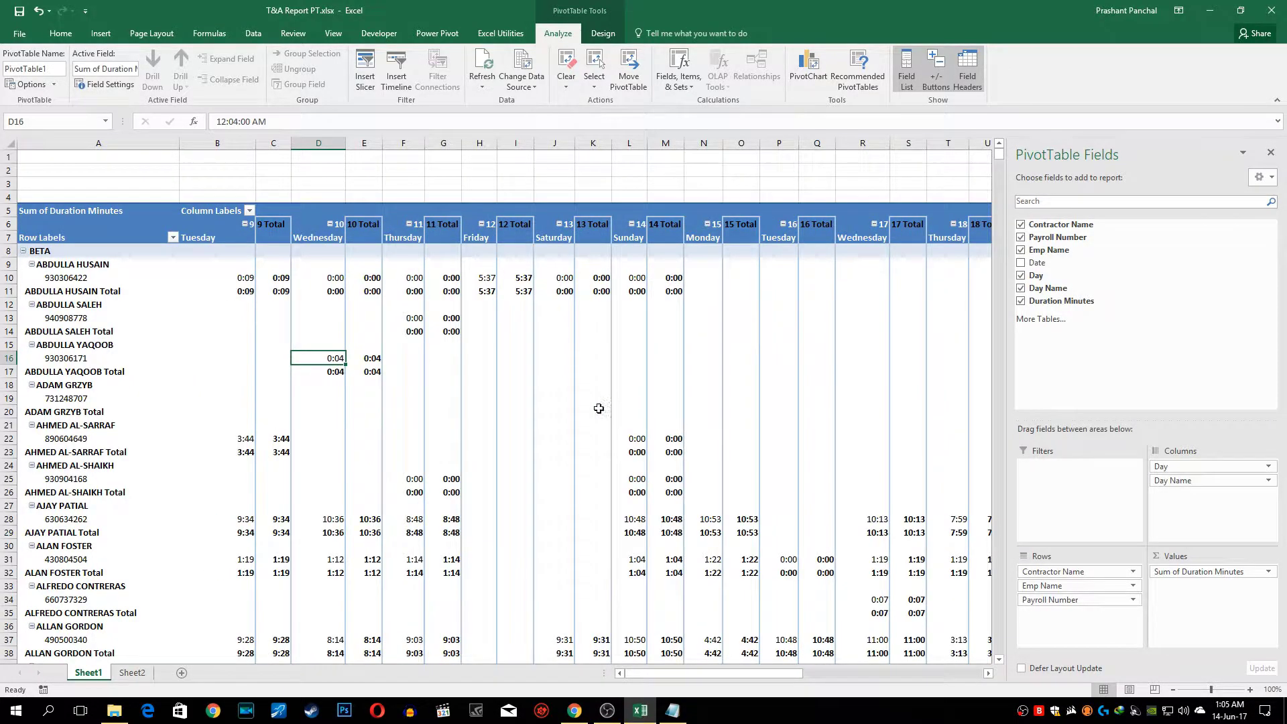
scroll(598, 408, "down", 15)
scroll(551, 442, "up", 15)
Turn off the sheet gridlines and hide the PivotTable field list
left_click(333, 33)
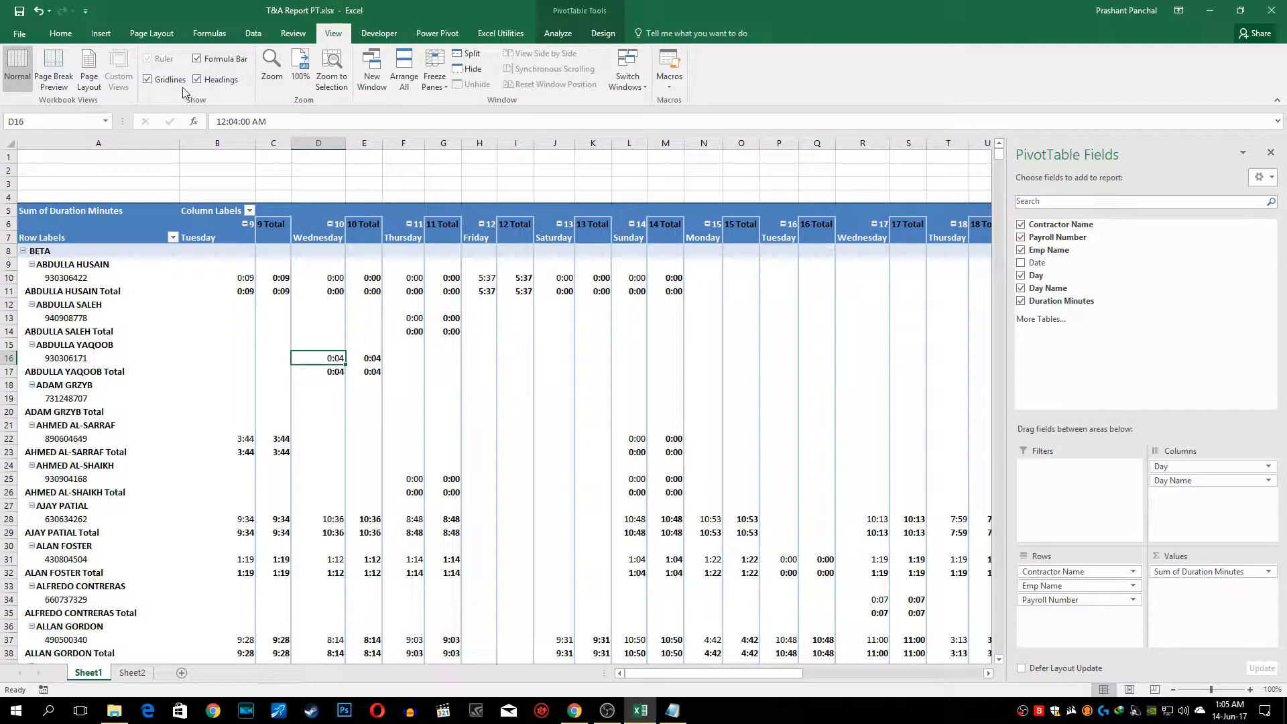
left_click(147, 79)
left_click(274, 304)
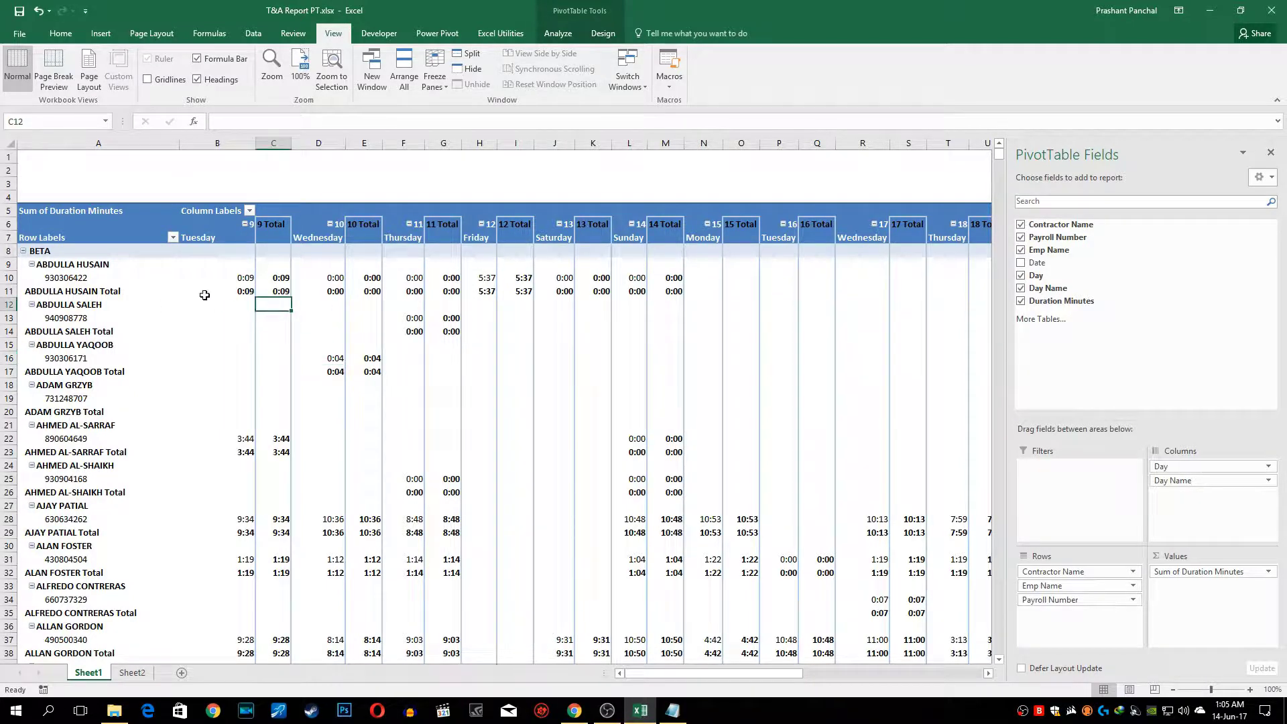
left_click(1270, 152)
left_click(862, 331)
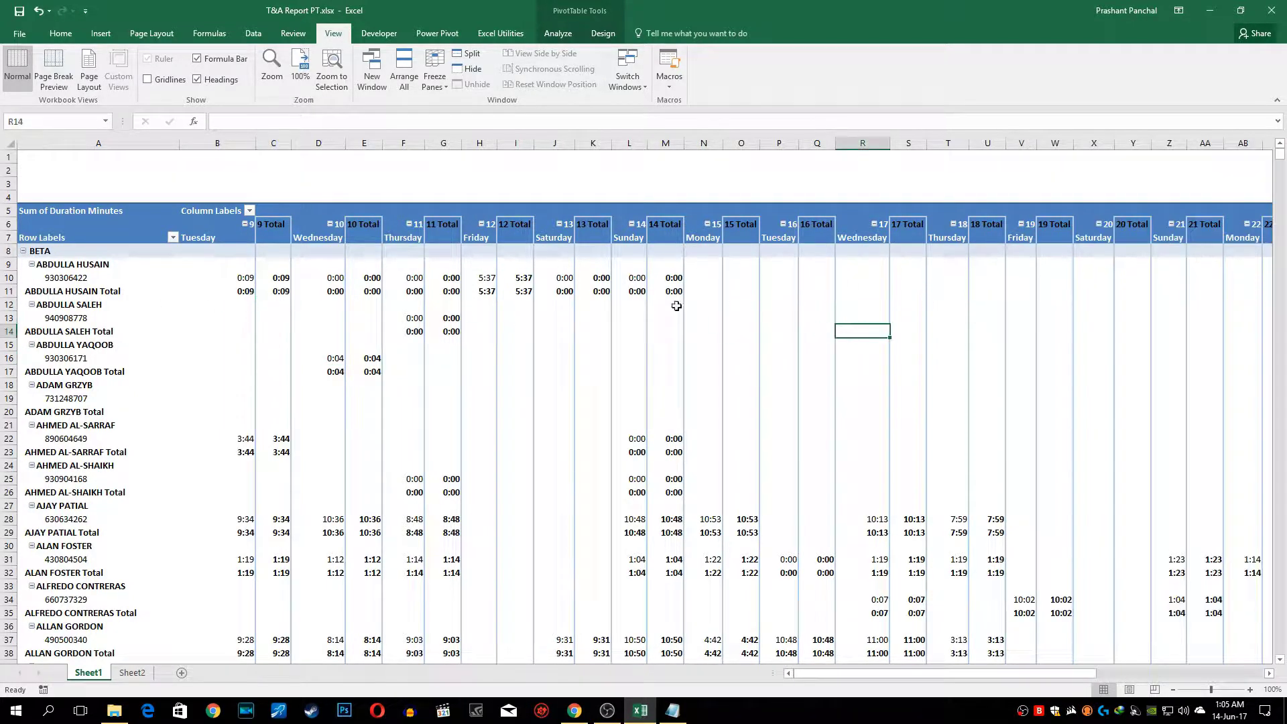
Show the pivot in tabular layout, repeat all item labels, and hide all subtotals
left_click(557, 33)
left_click(602, 33)
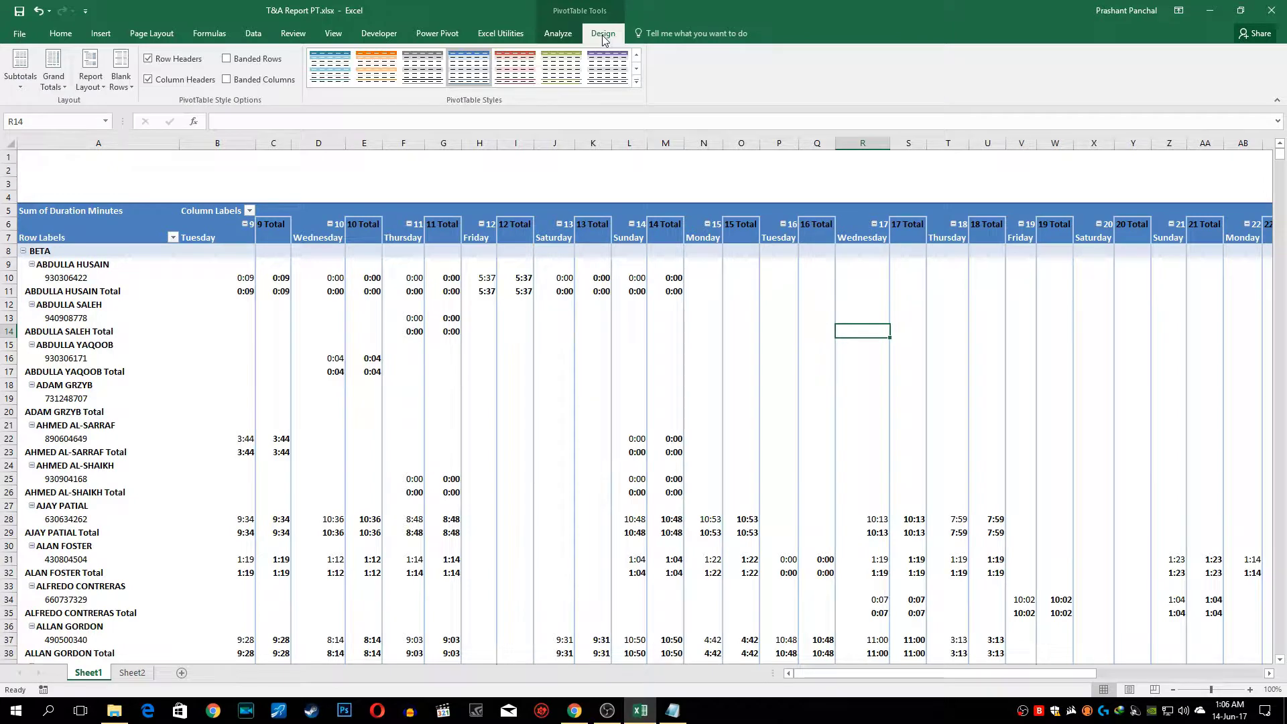
left_click(103, 88)
left_click(135, 167)
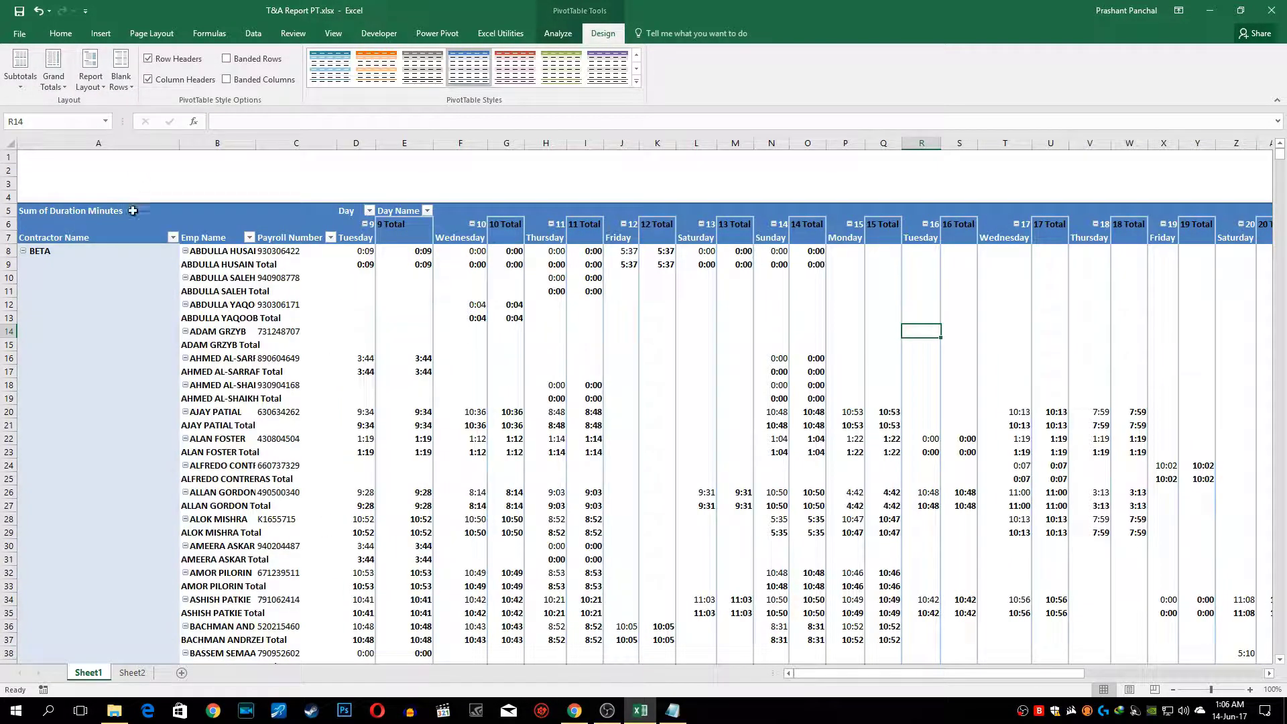
left_click(21, 75)
left_click(98, 86)
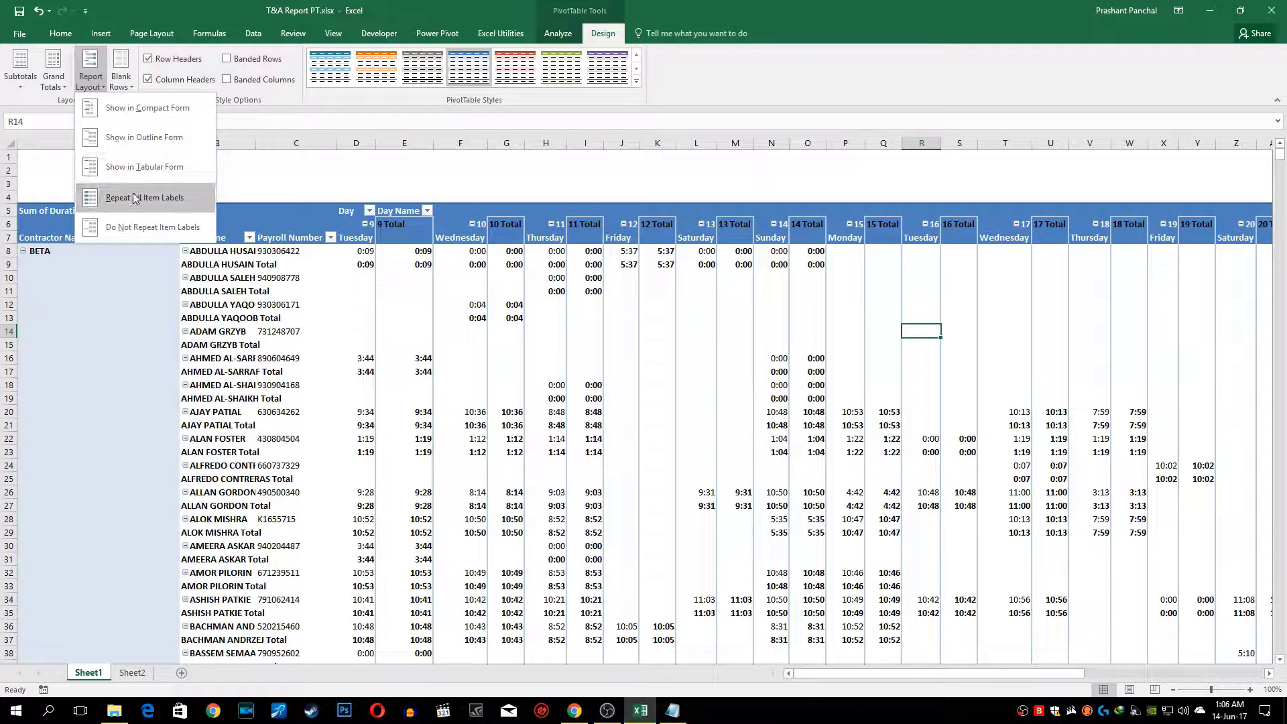
left_click(107, 197)
left_click(20, 75)
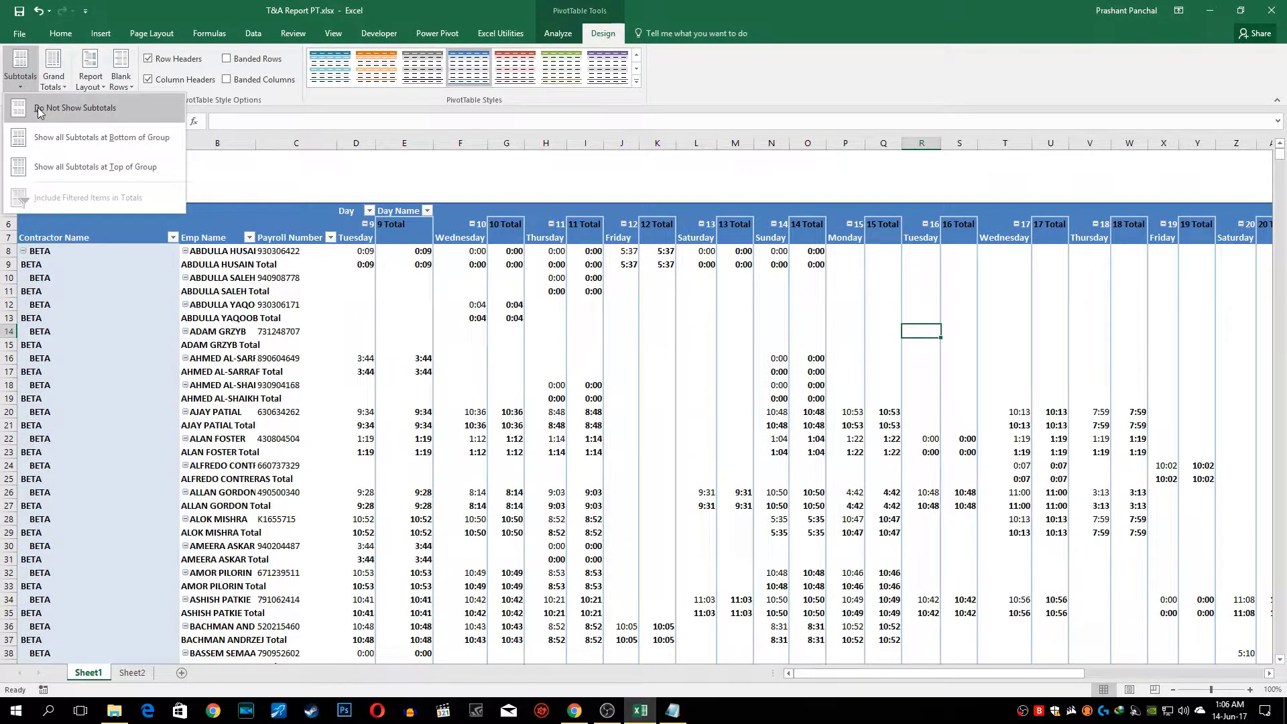
left_click(39, 107)
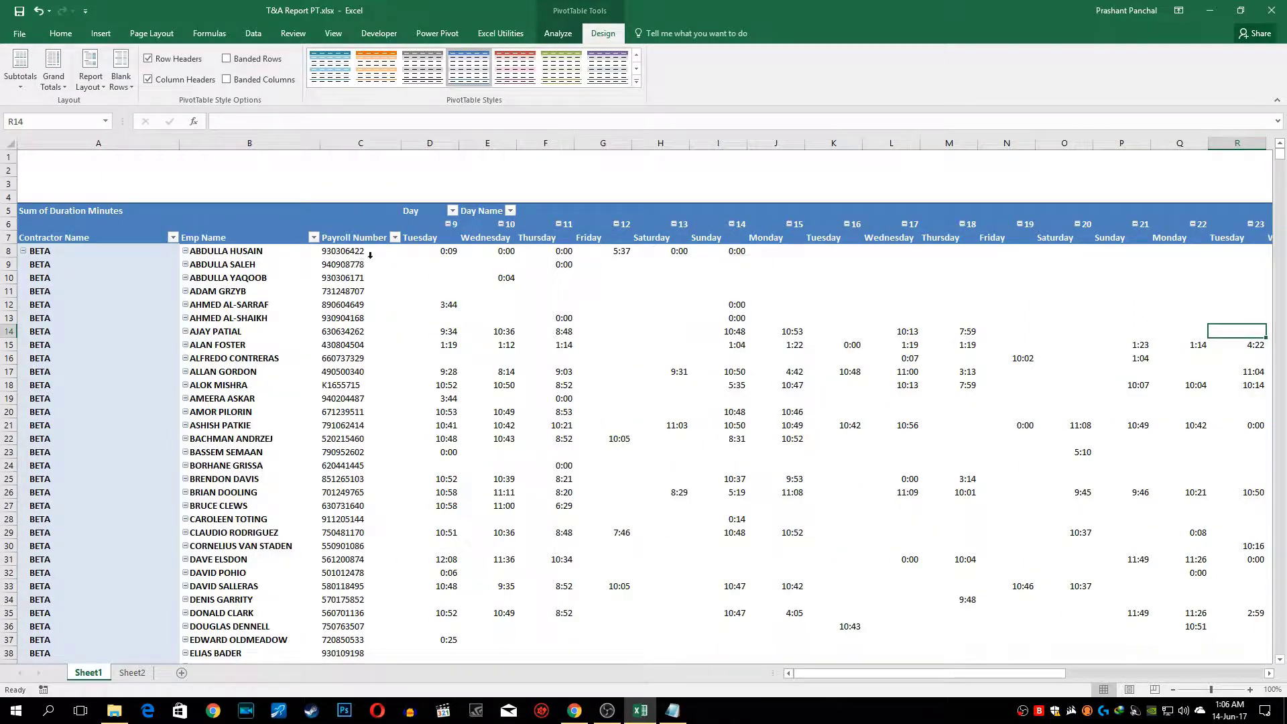
Narrow the Contractor Name column and hide row 5 holding the Sum of Duration Minutes header
scroll(494, 342, "down", 15)
scroll(469, 369, "up", 15)
left_click_drag(181, 144, 128, 144)
left_click(8, 211)
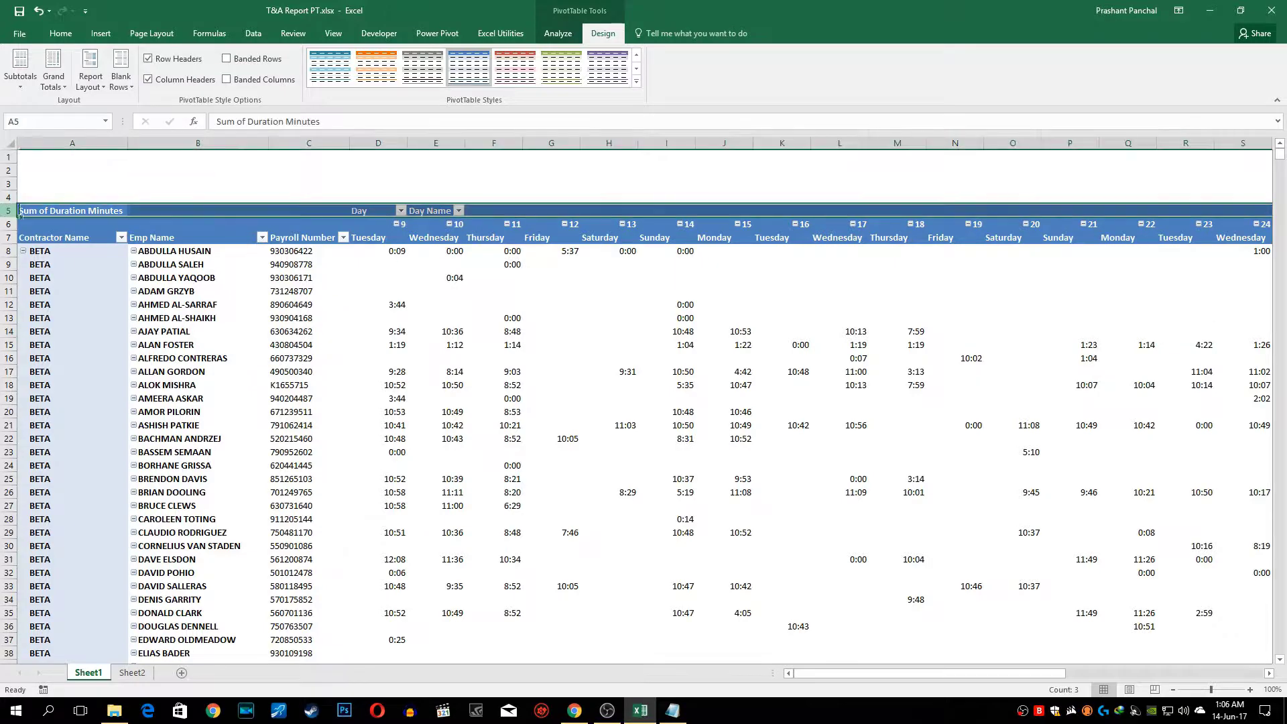
right_click(8, 211)
left_click(32, 386)
Select the pivot's whole date header band with the Home formatting commands showing
left_click(308, 277)
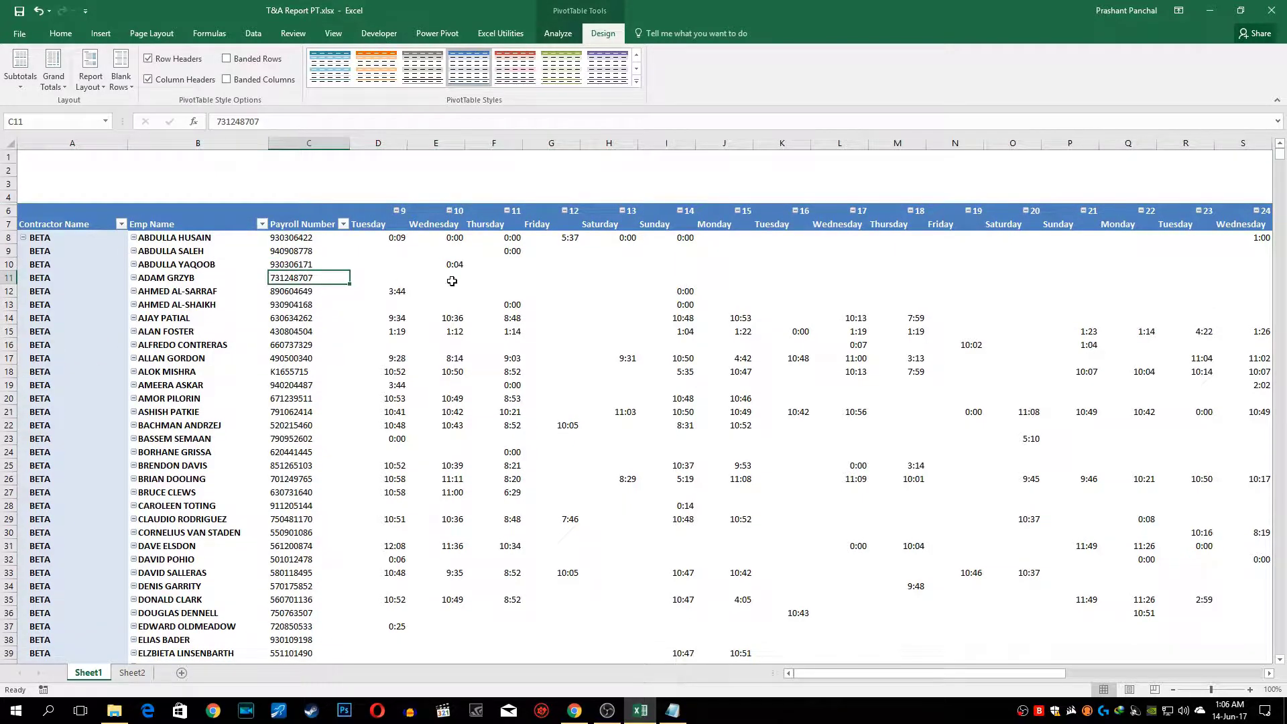
left_click(370, 214)
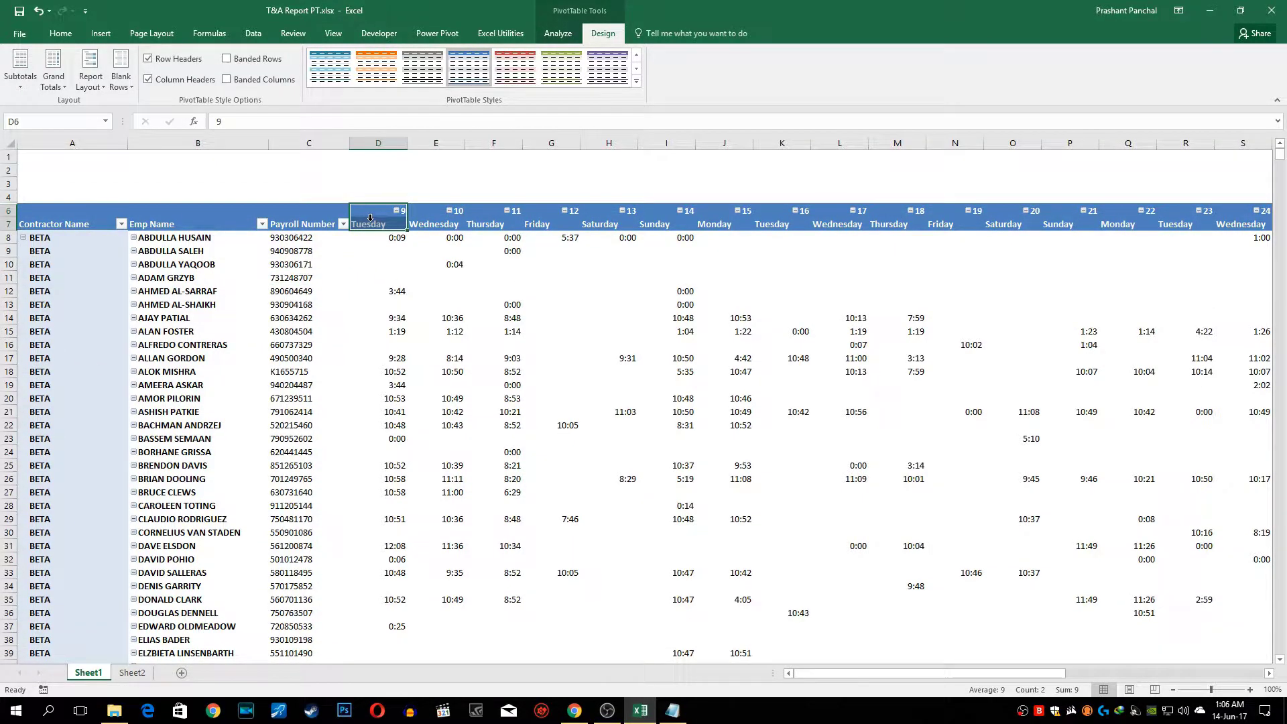
key("ctrl+shift+Right")
left_click(61, 33)
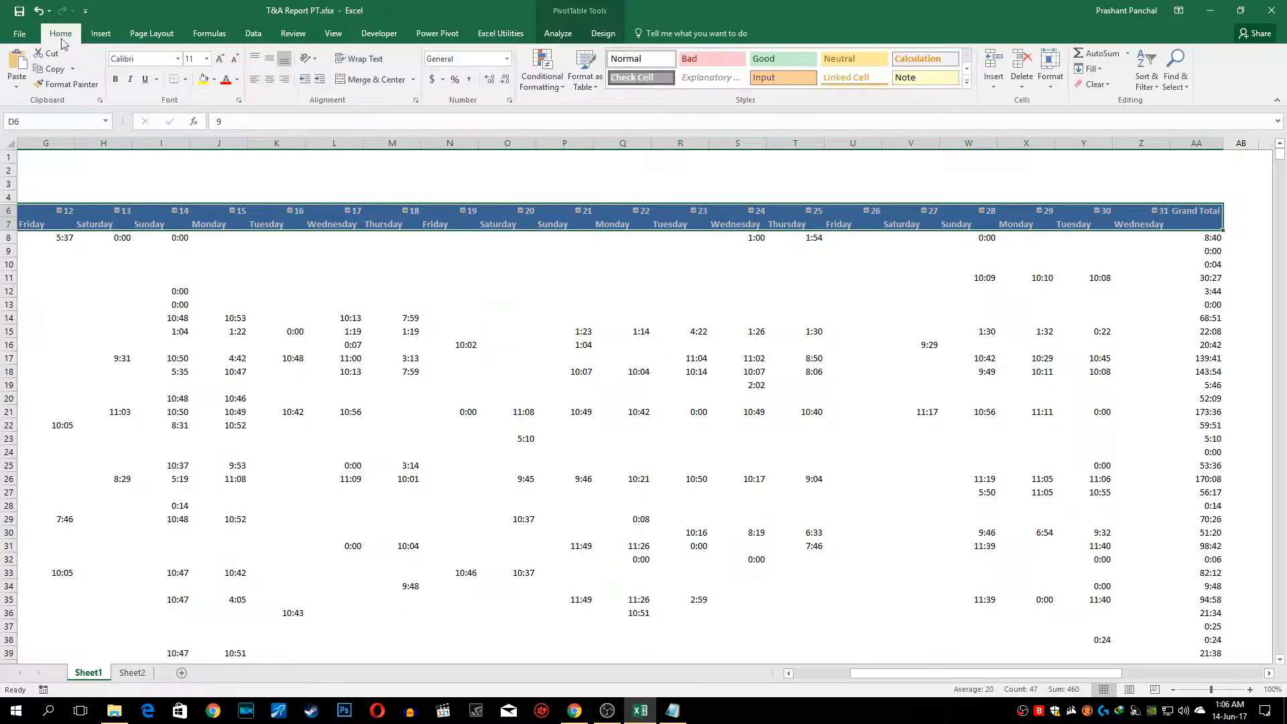
scroll(396, 288, "left", 5)
left_click(439, 339)
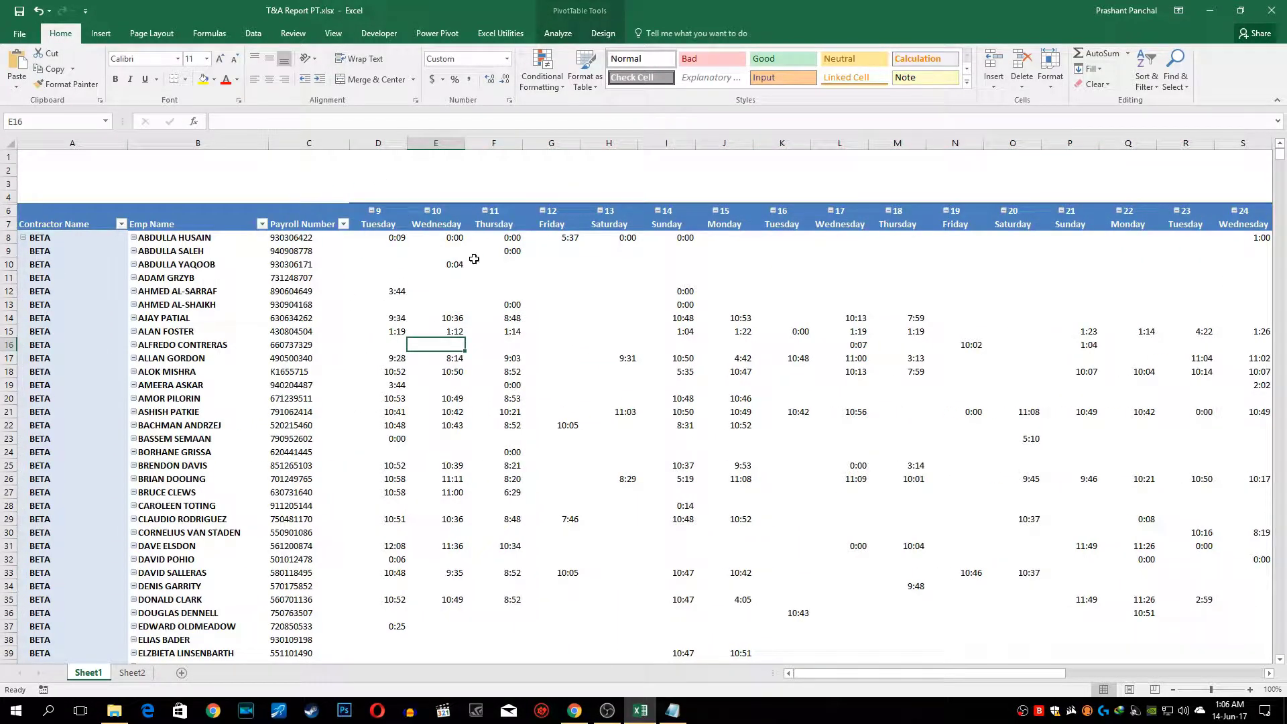
Select the employee name cells in column B and bring up the View options
scroll(928, 553, "down", 1)
left_click(139, 212)
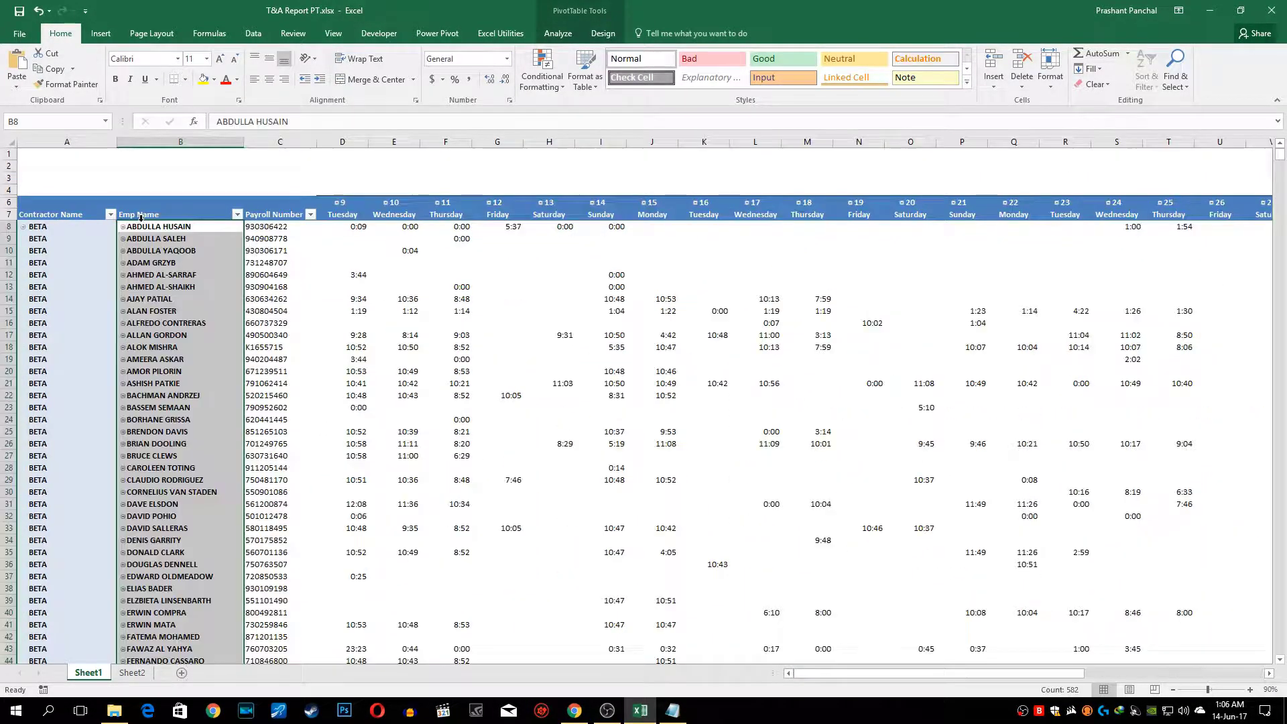
left_click(142, 226)
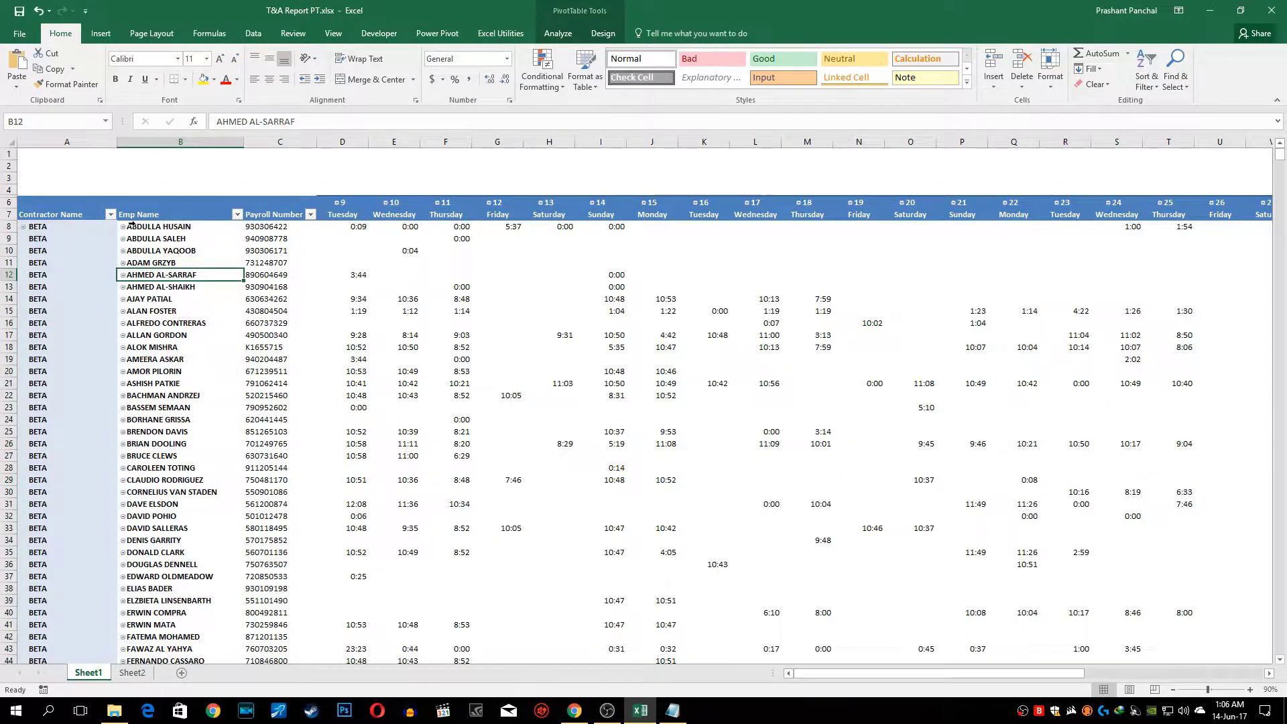
left_click(136, 227)
key("alt")
key("w")
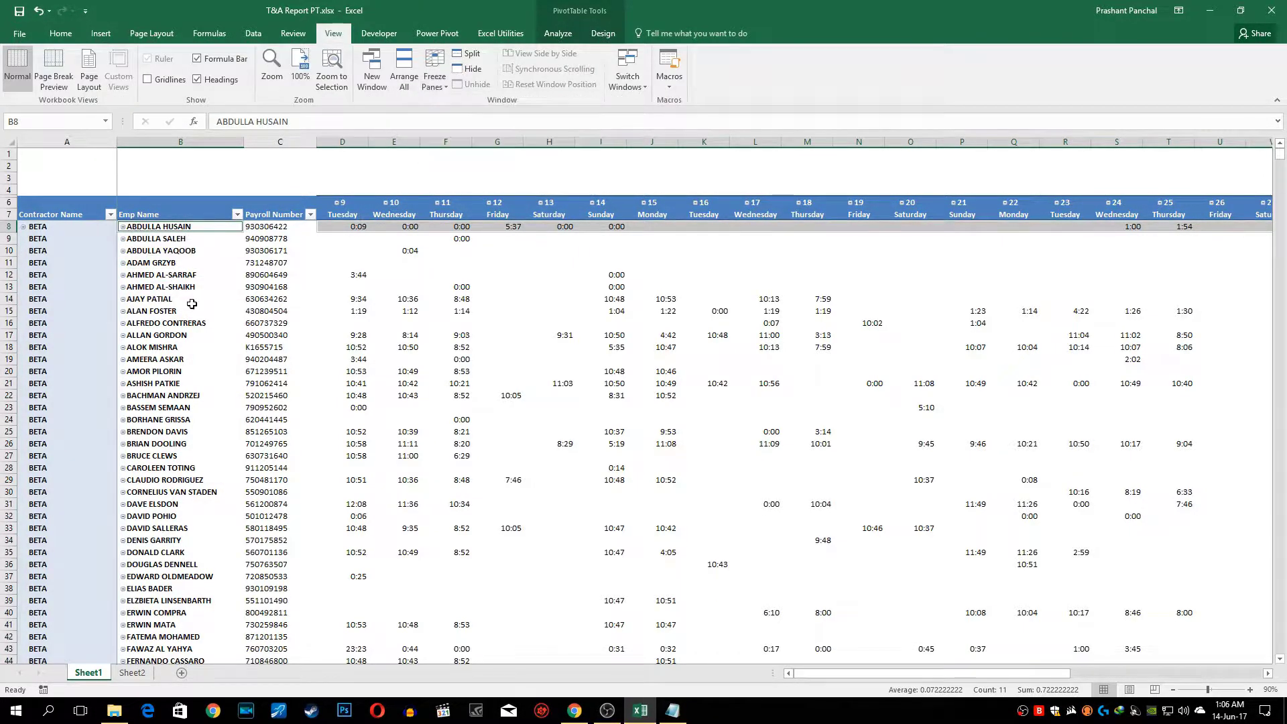
left_click(154, 299)
scroll(167, 315, "down", 20)
Enter the Start date formula =MIN over Sheet2's Date column
left_click(50, 175)
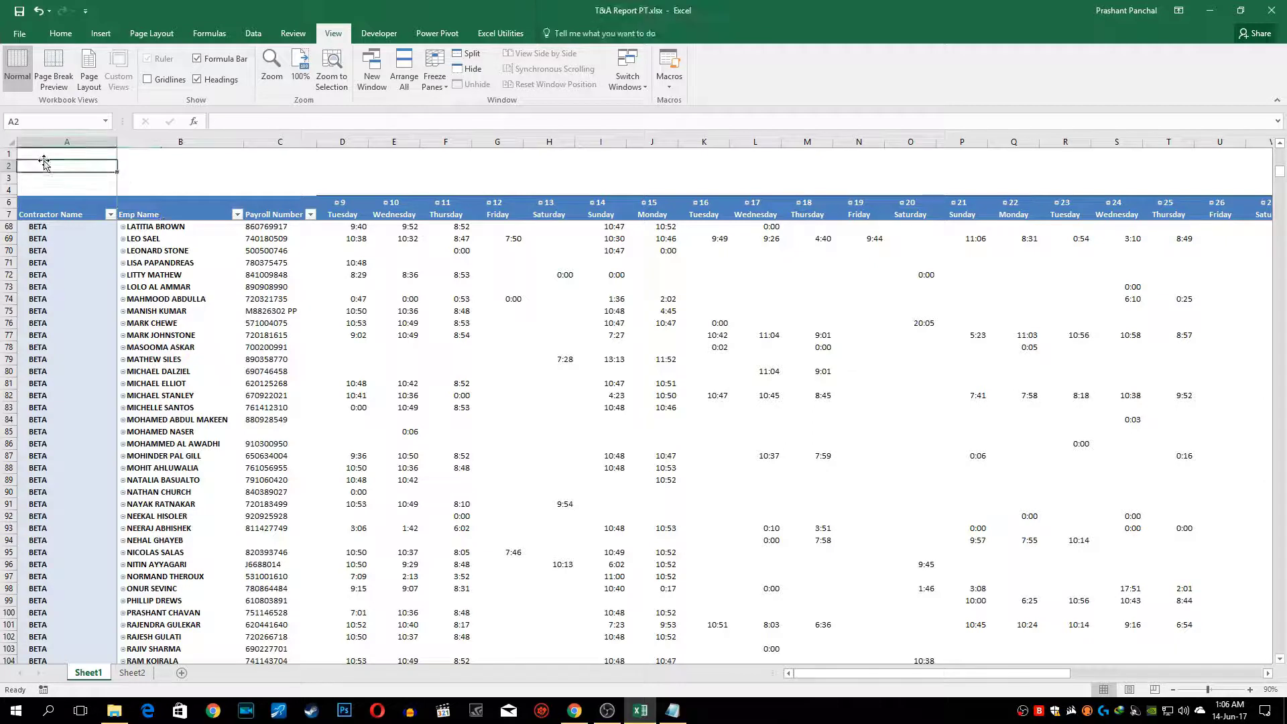
left_click(41, 154)
type("A")
key("BackSpace")
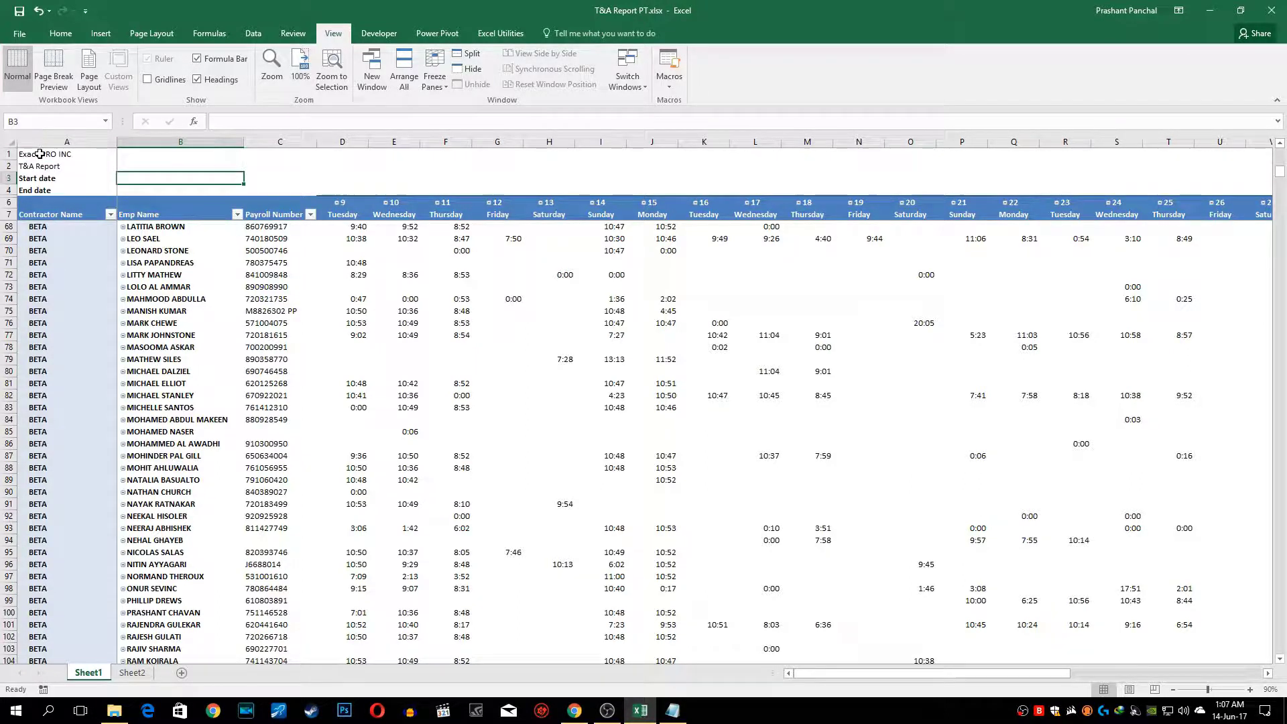
type("=")
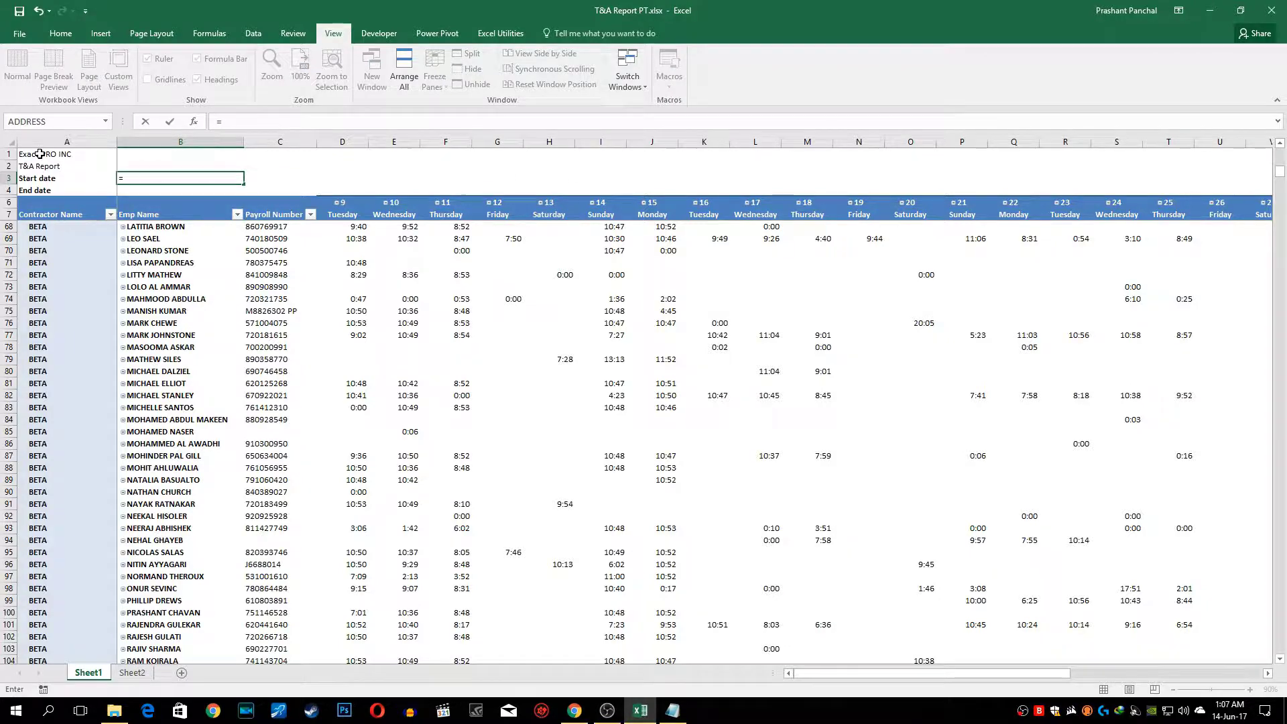
type("MIN(Sheet2!")
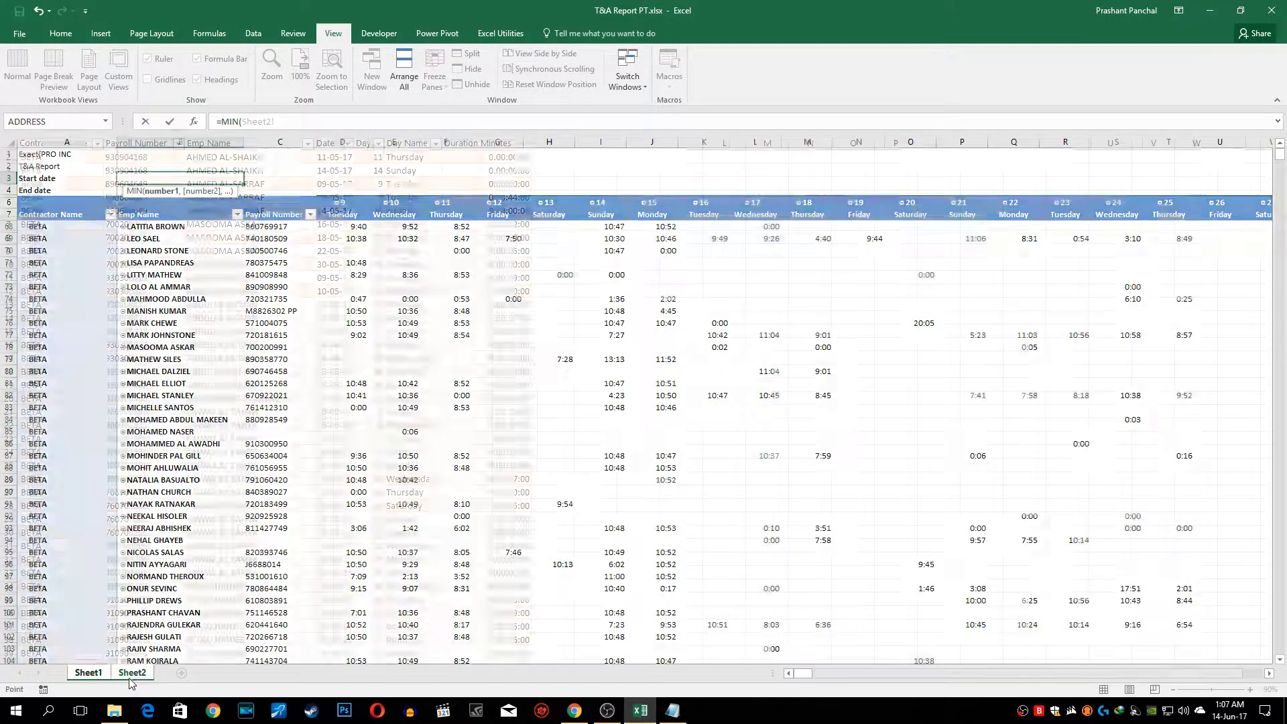
left_click(132, 672)
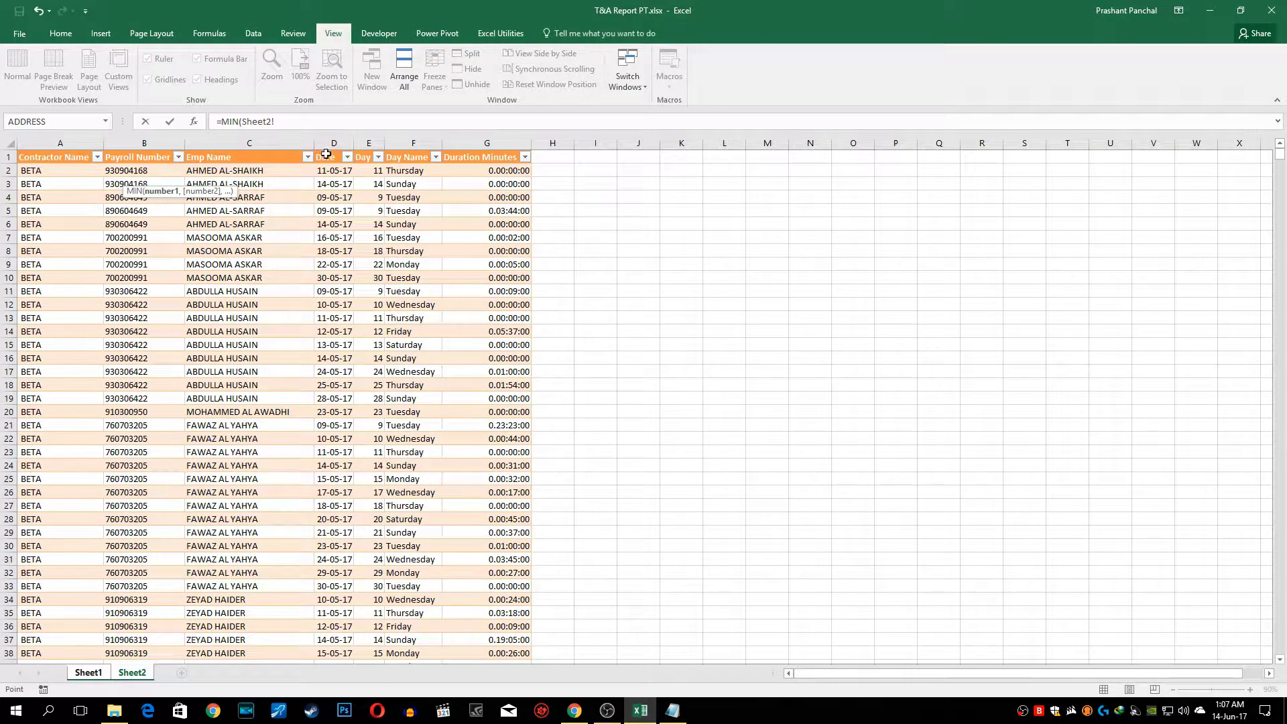
left_click(327, 146)
key("Return")
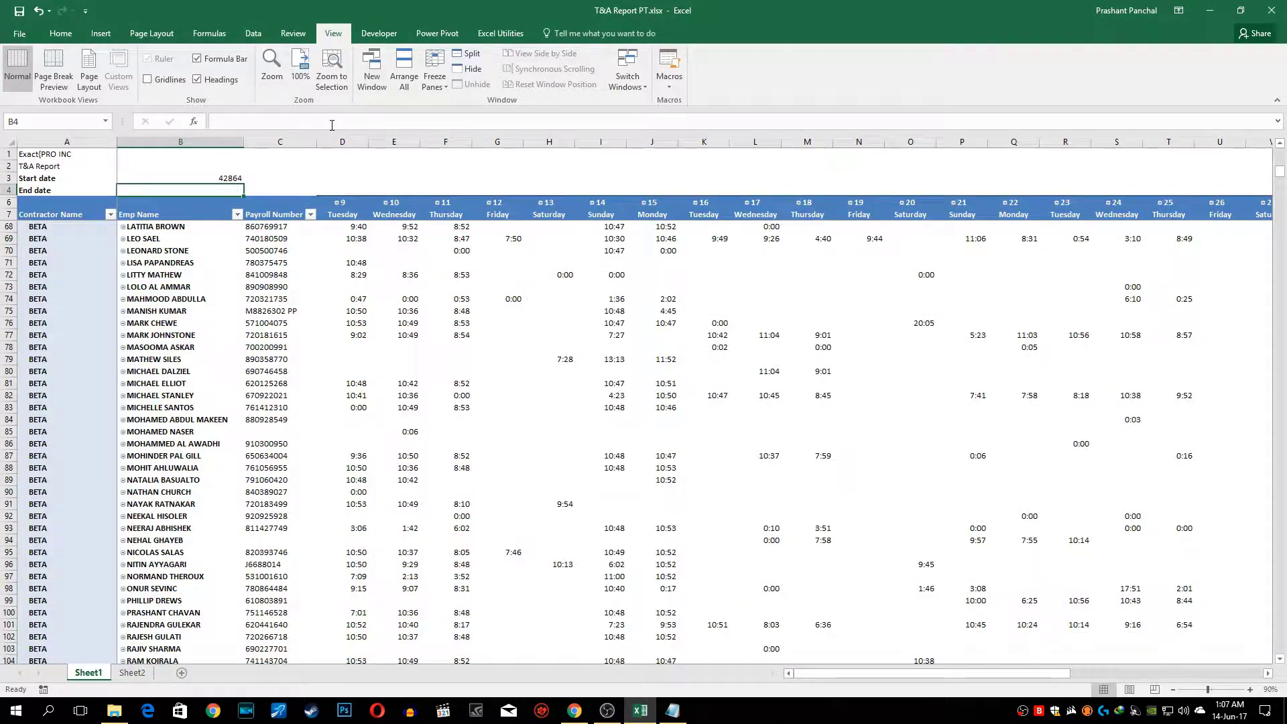
Enter the End date formula =MAX over Sheet2's Date column
type("=MAX(")
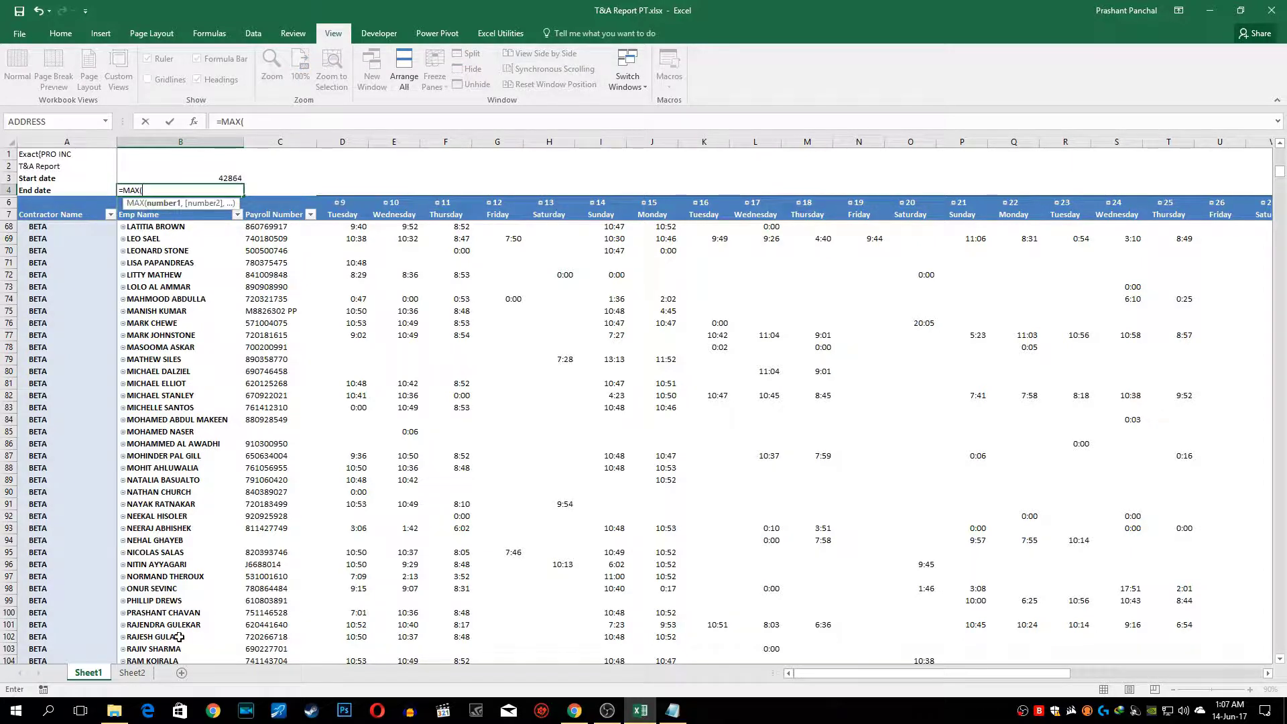
left_click(134, 670)
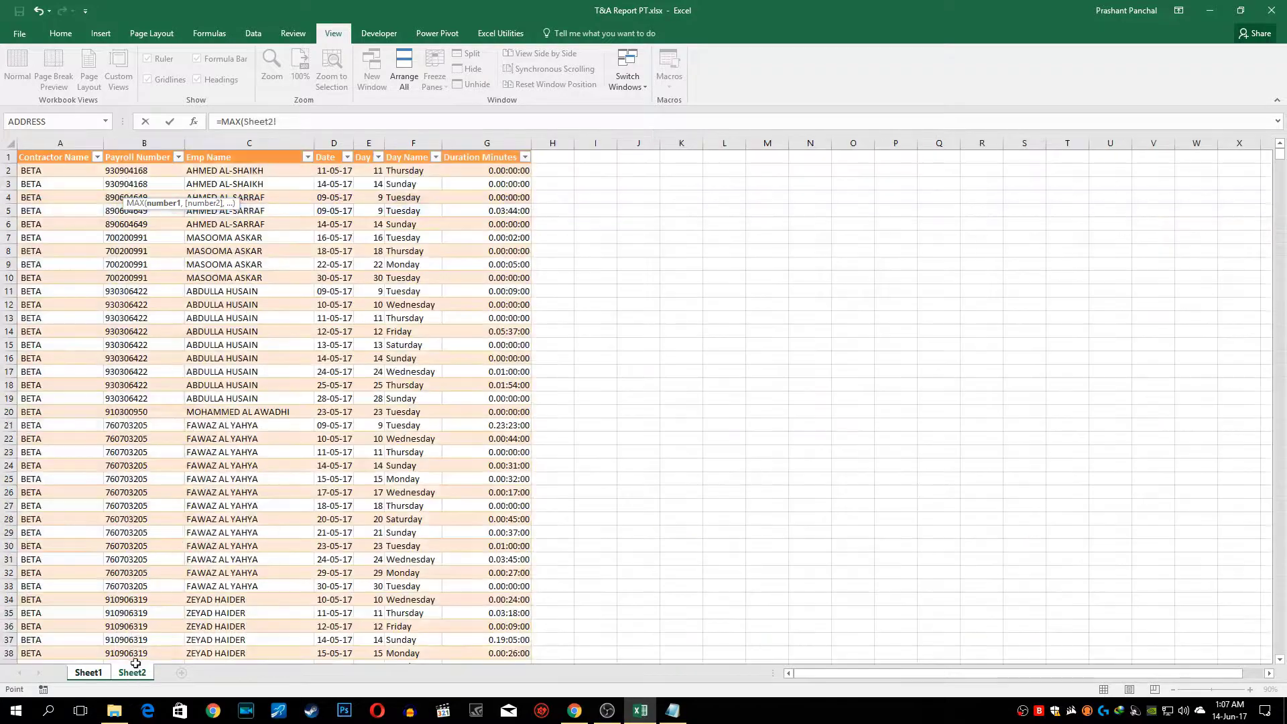
left_click(324, 149)
key("Return")
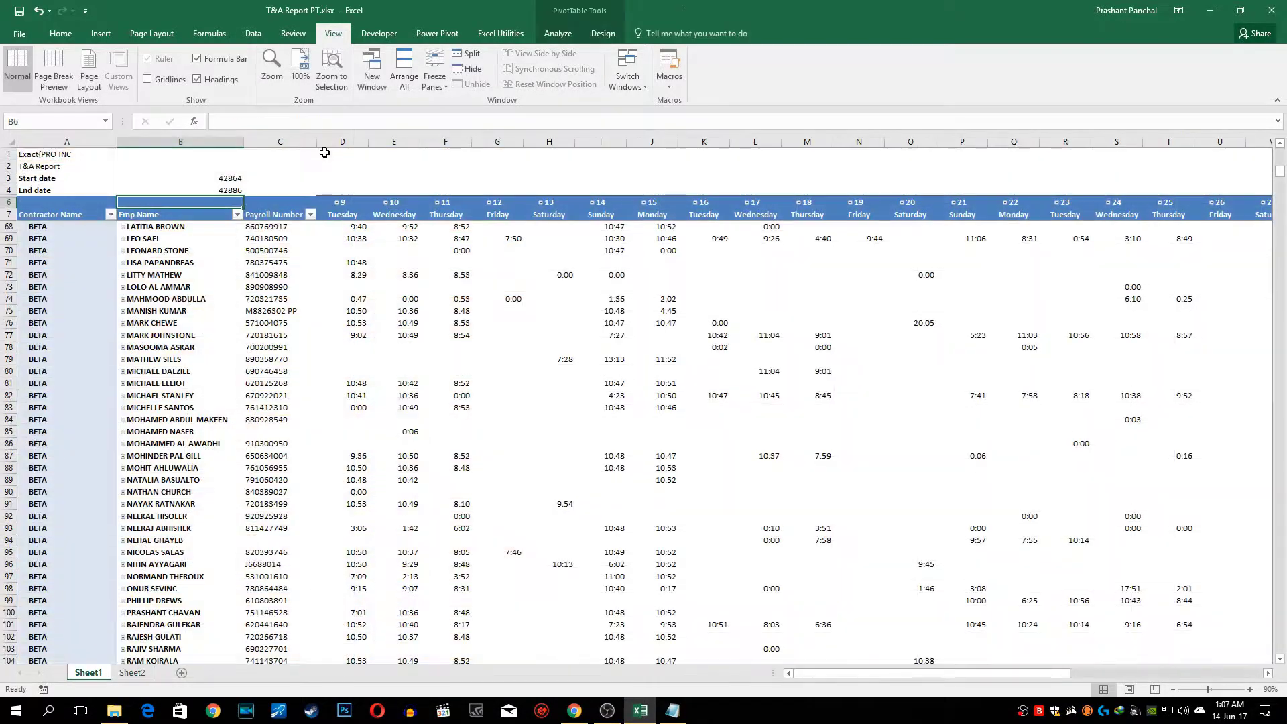
Format the start and end date cells with the 14-Mar-12 date style
left_click_drag(230, 179, 228, 191)
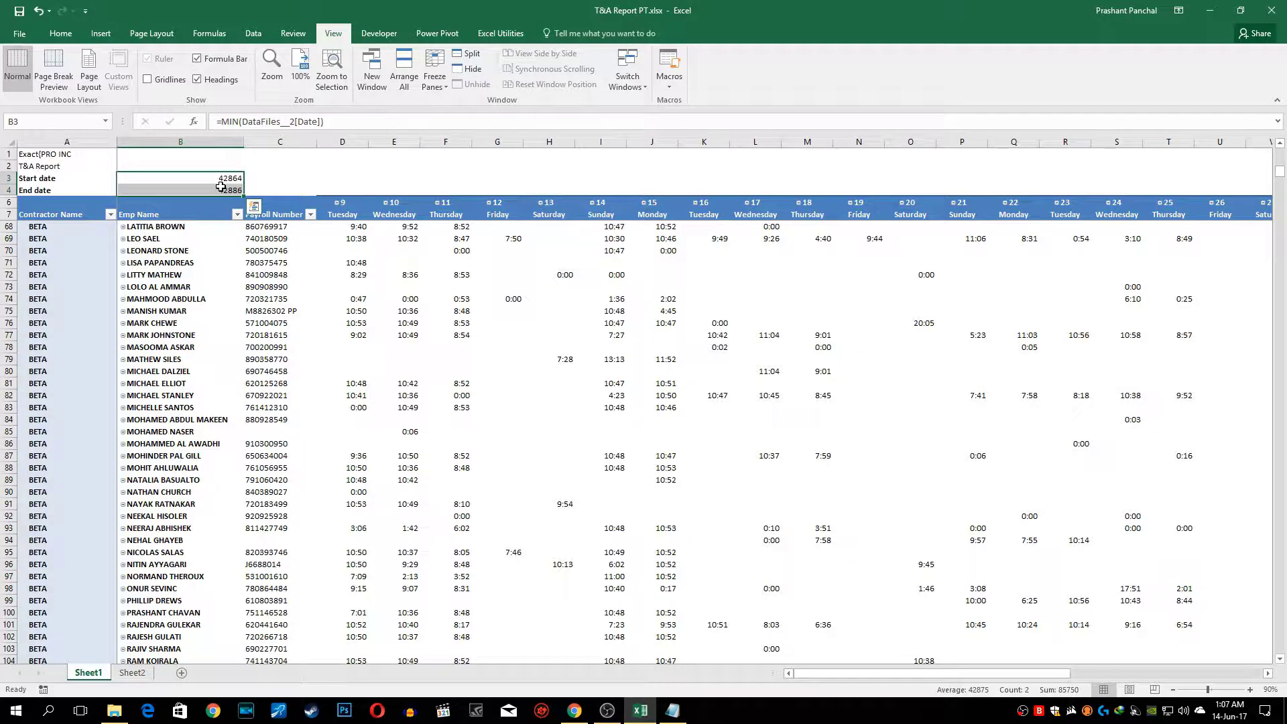
key("ctrl+1")
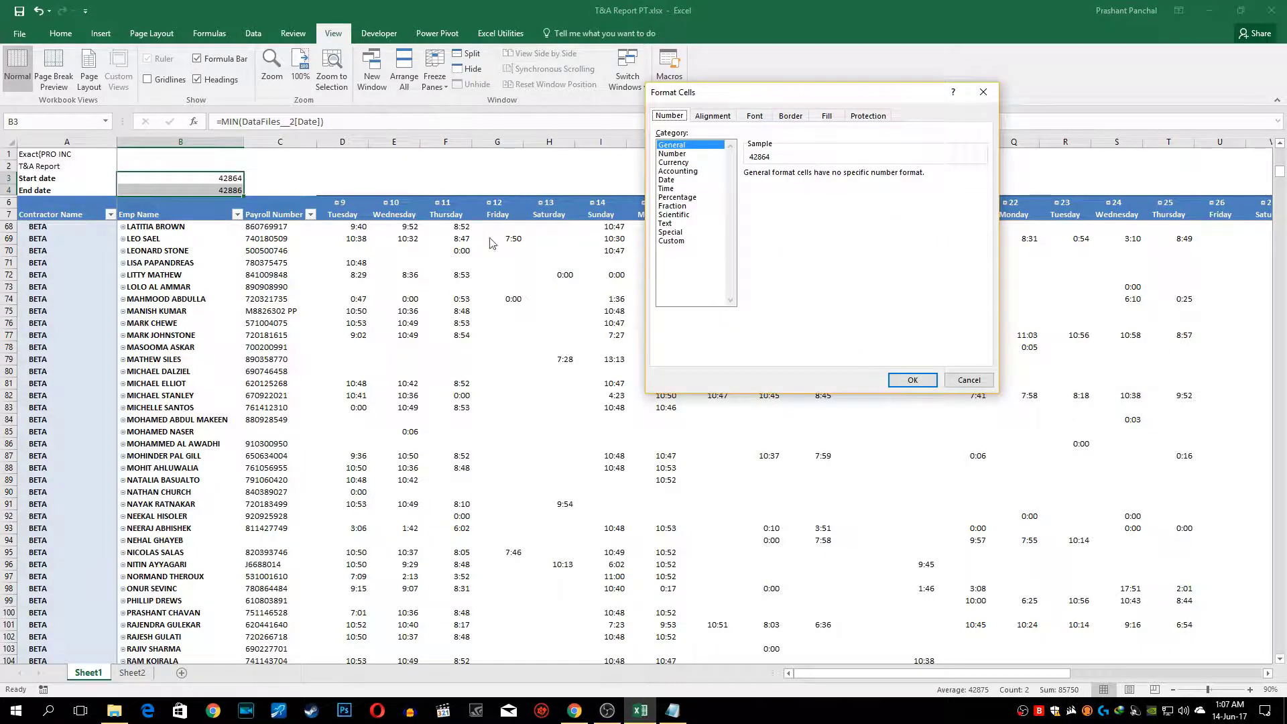
left_click(674, 166)
left_click(674, 181)
left_click(766, 237)
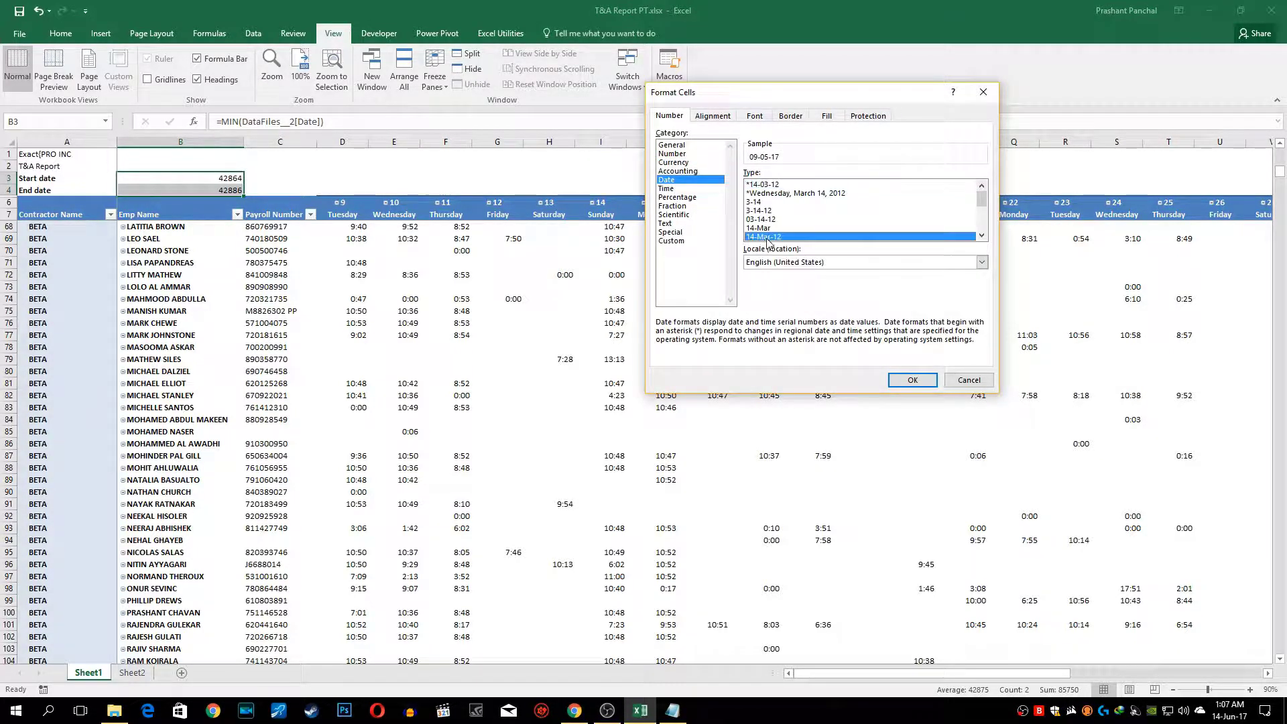
left_click(912, 380)
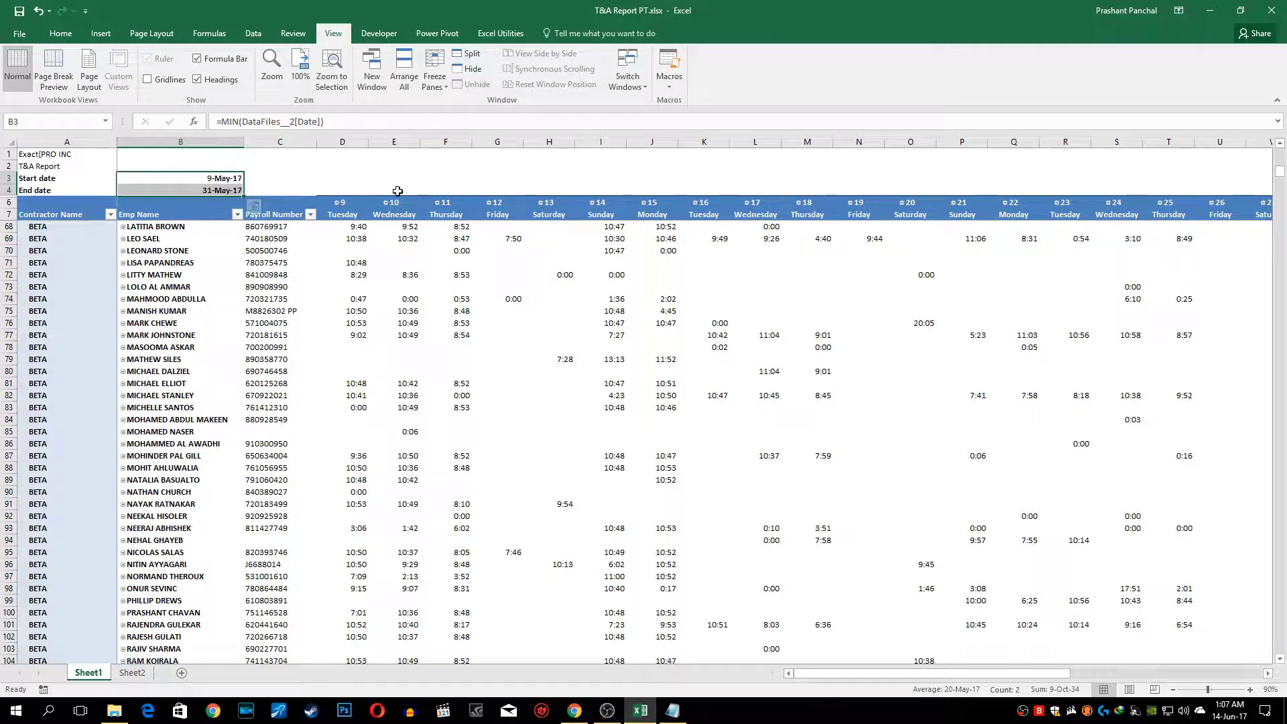
Left-align the two dates and make the A1:A4 header labels bold
left_click(61, 34)
left_click(254, 79)
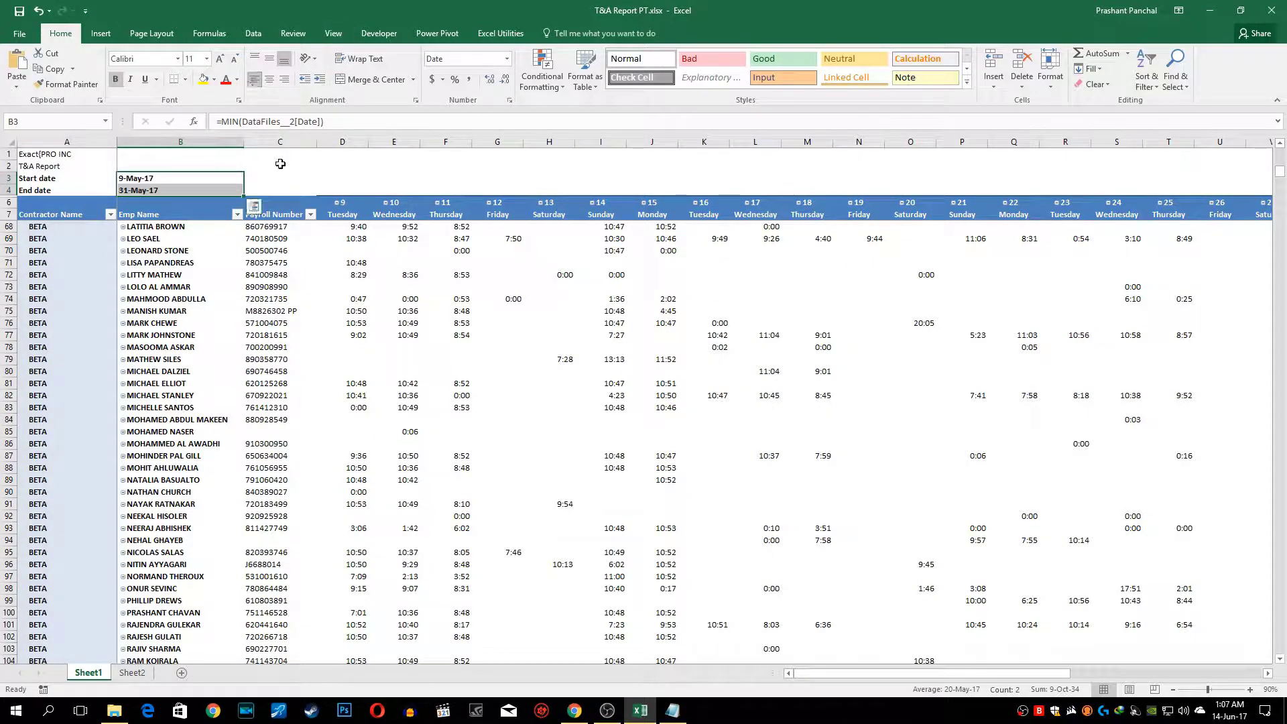
left_click(161, 251)
left_click_drag(42, 153, 44, 185)
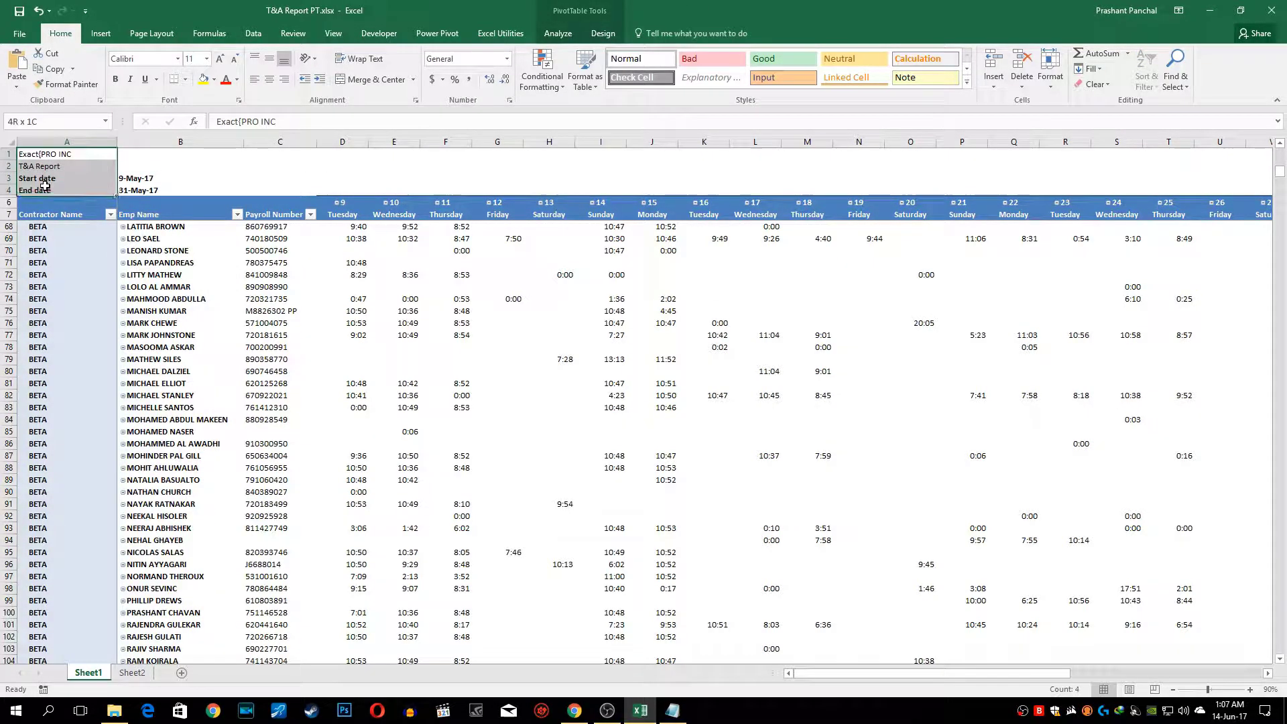
left_click(115, 79)
Zoom the sheet out to 80% to view the whole pivot
left_click(103, 276)
left_click(67, 180)
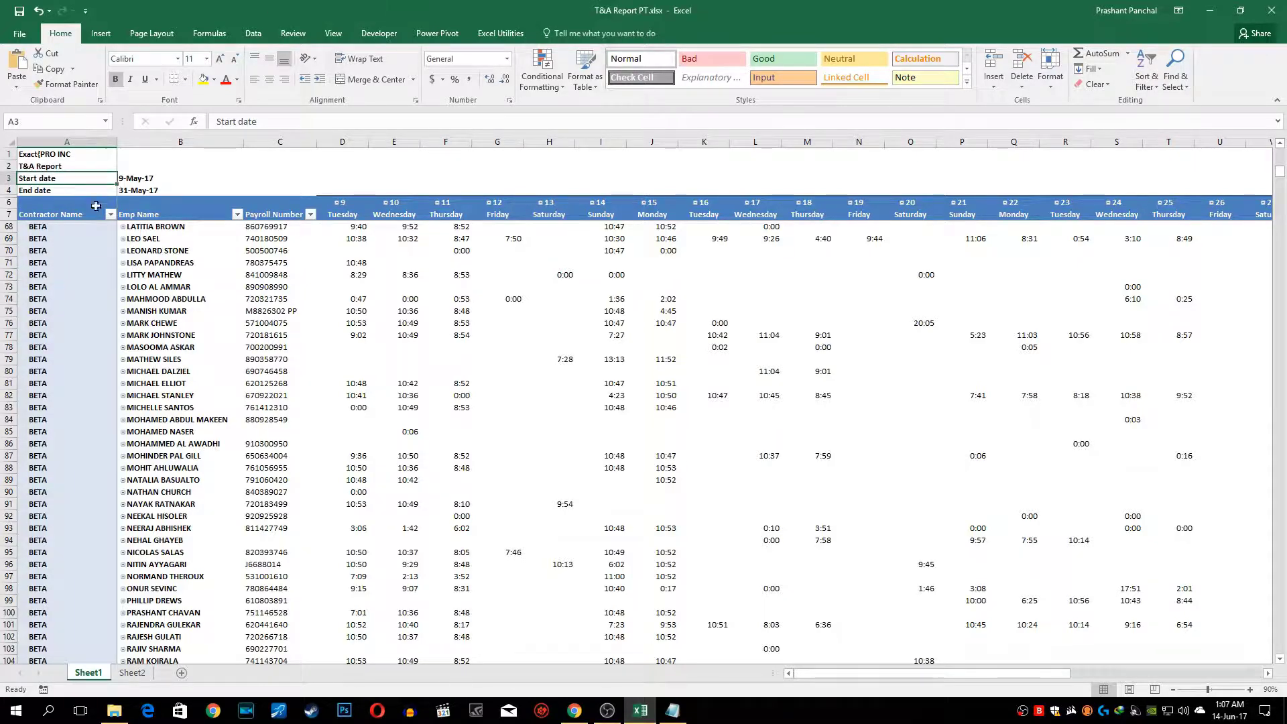
left_click(168, 312)
scroll(331, 382, "down", 20)
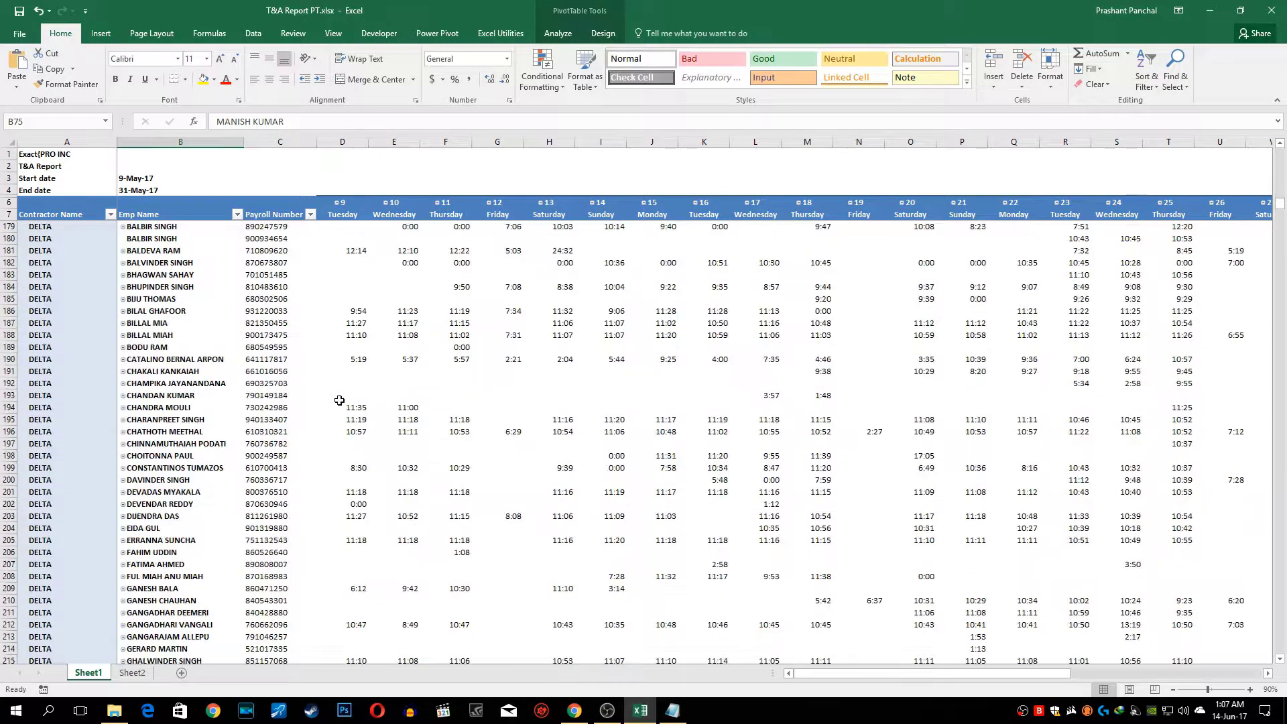
scroll(339, 400, "down", 16)
left_click(1172, 690)
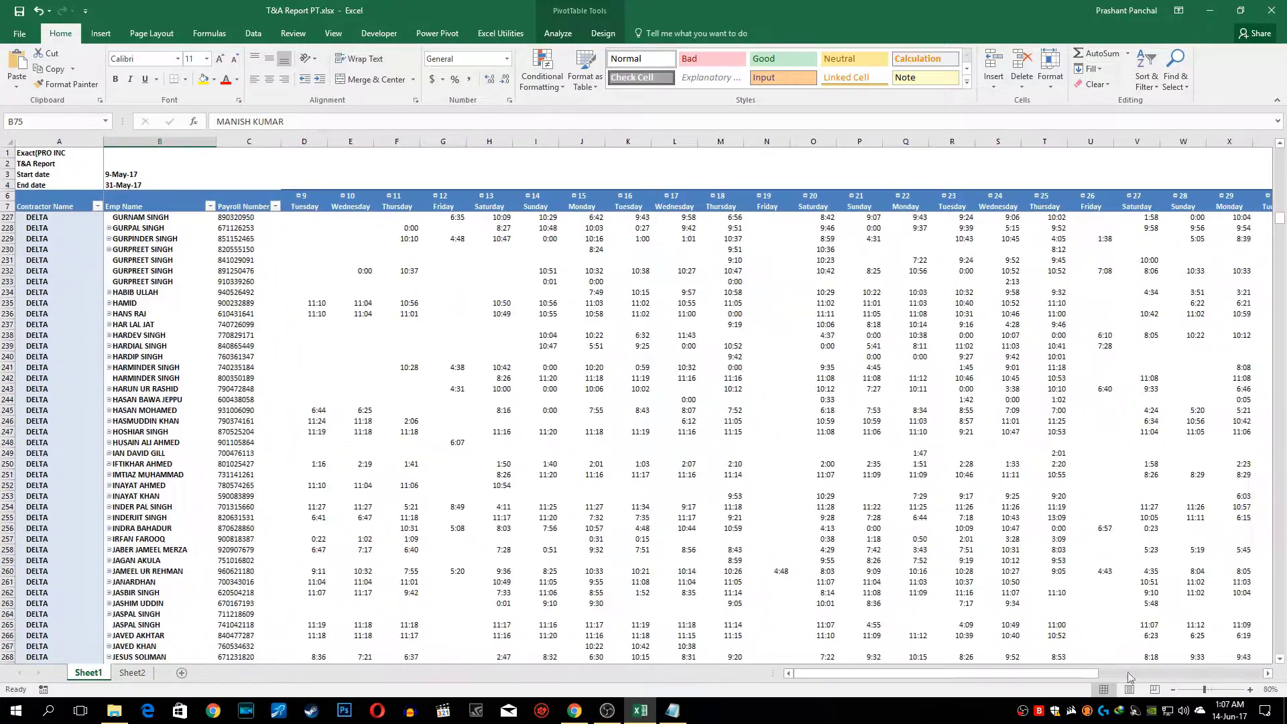
left_click(905, 528)
mouse_move(858, 672)
left_mouse_down()
mouse_move(918, 672)
mouse_move(858, 671)
left_mouse_up()
left_click(396, 332)
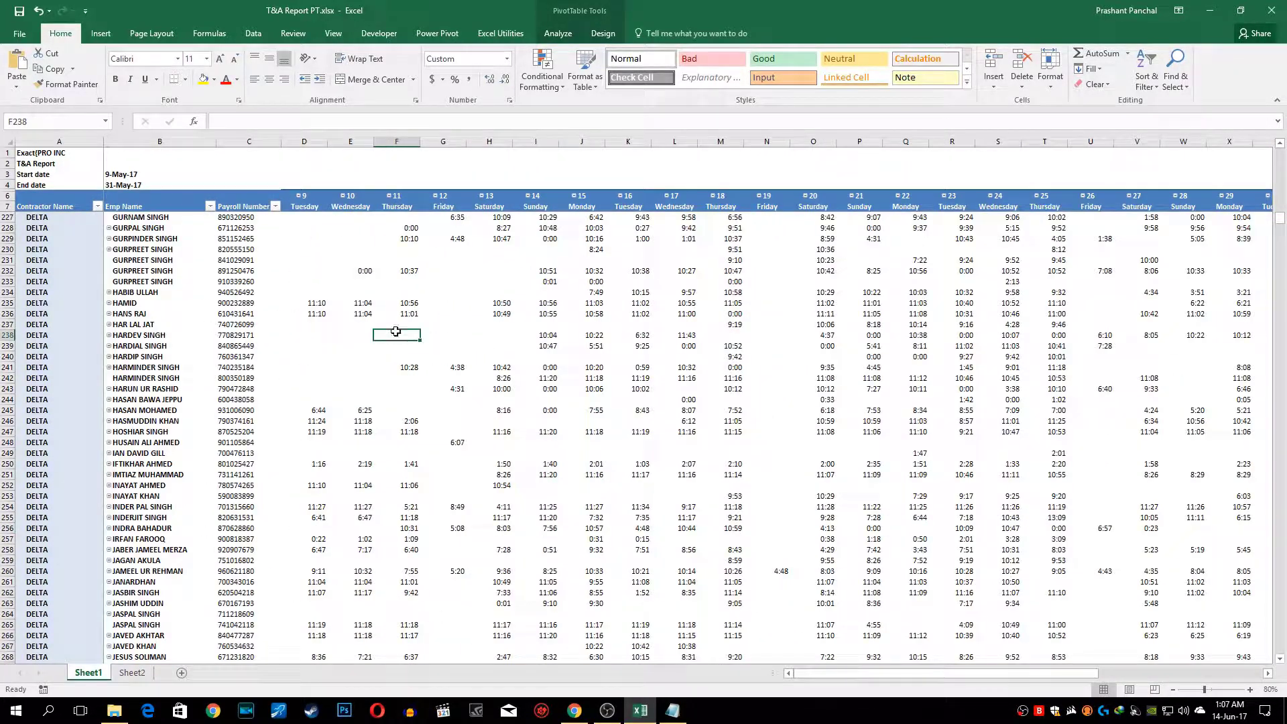
Apply the Custom PivotTable style to the attendance pivot
left_click(602, 33)
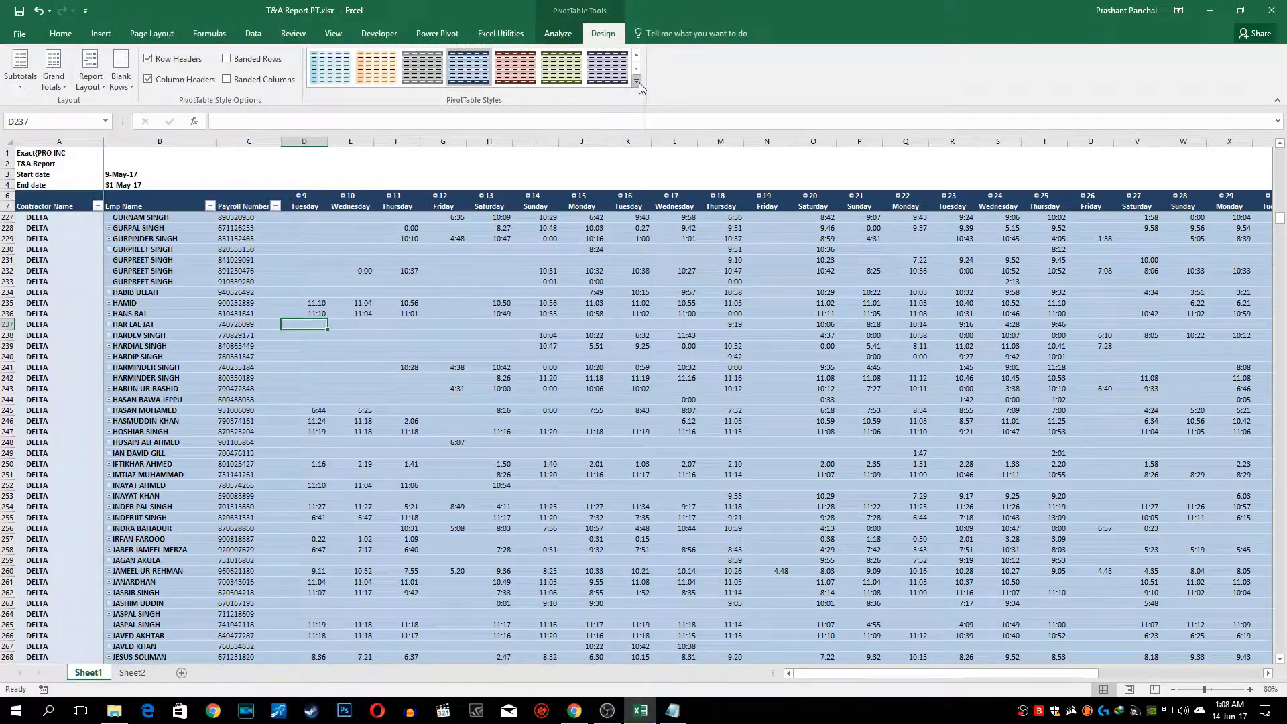
left_click(636, 81)
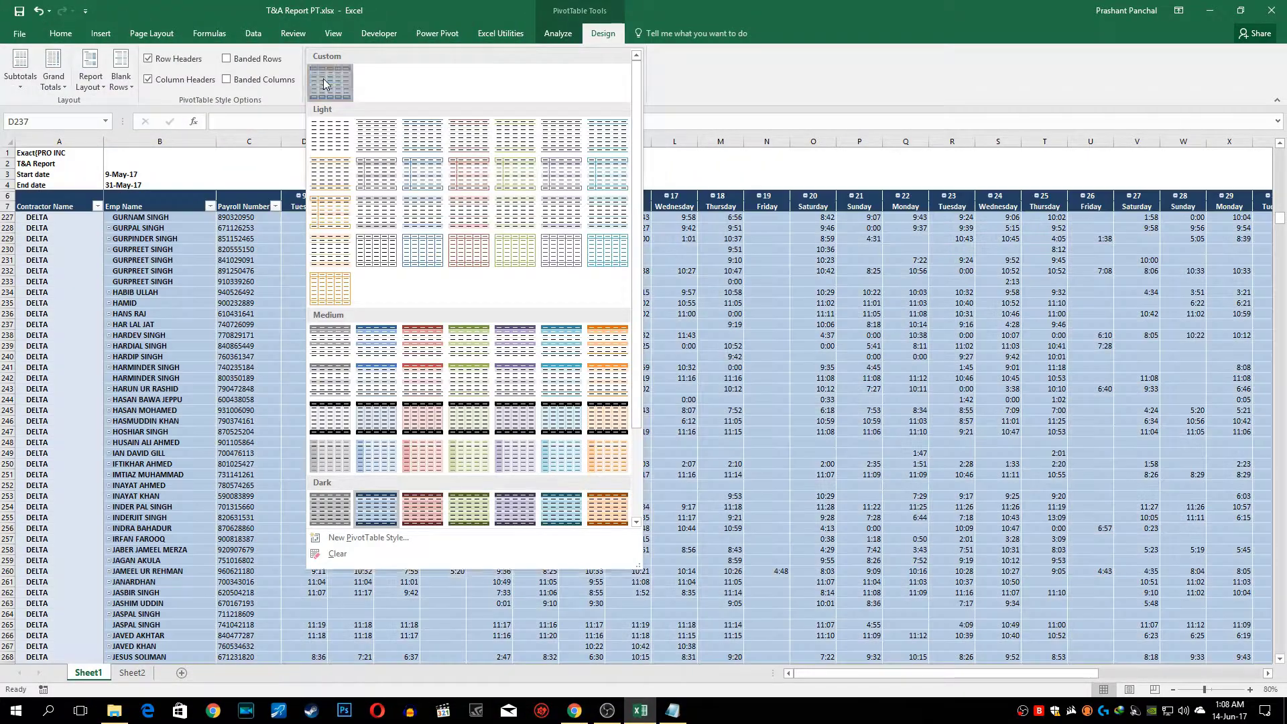
left_click(324, 84)
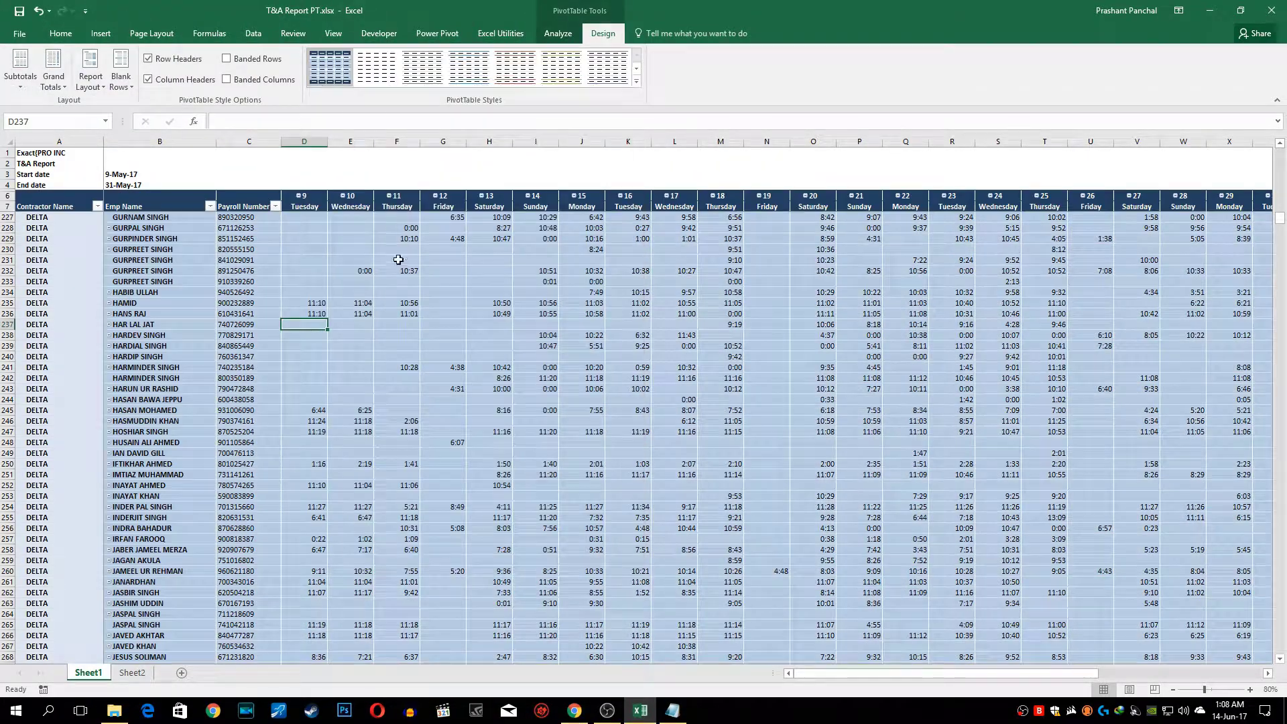
left_click(397, 271)
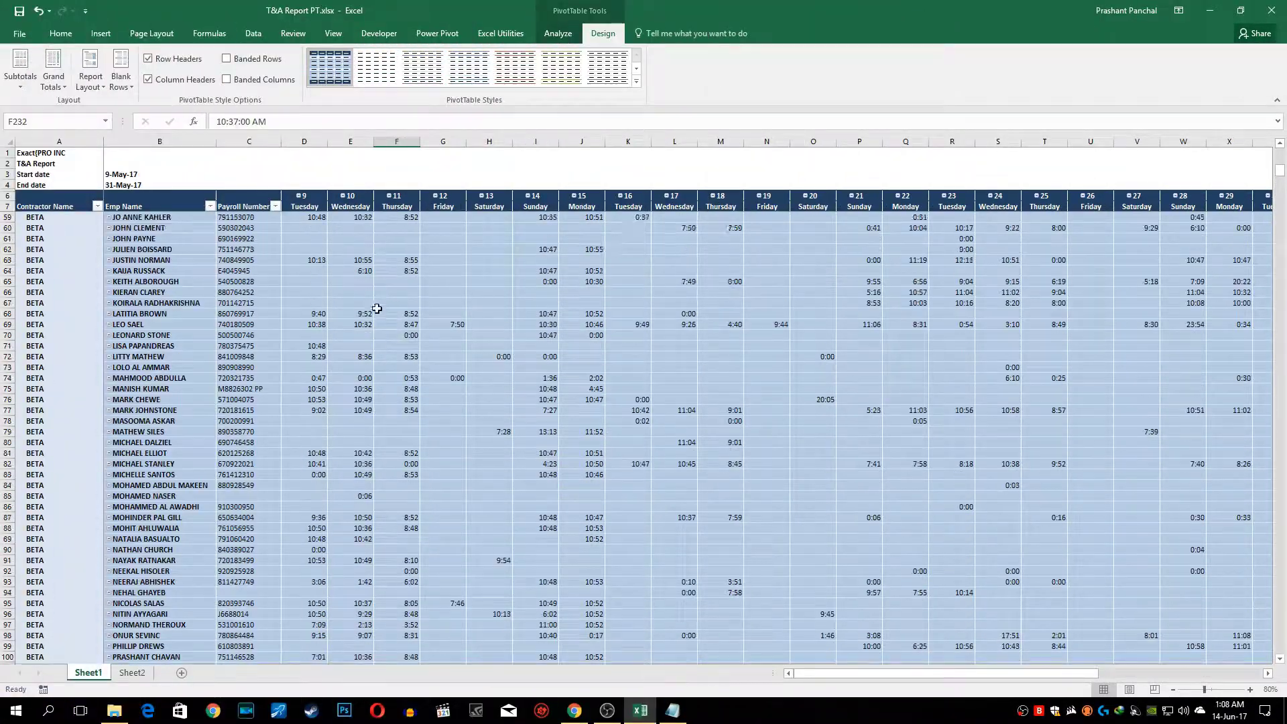
Return to the Home commands and select duration cell F15 in the pivot values
scroll(416, 297, "up", 5)
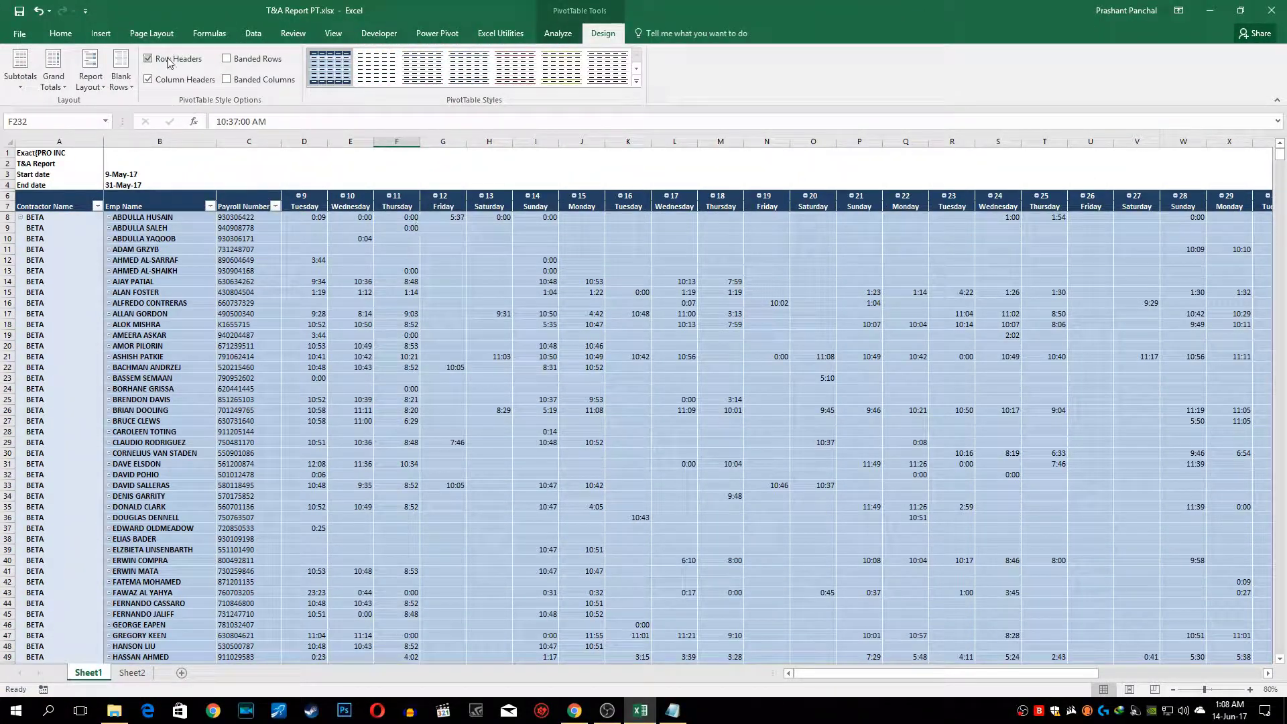
left_click(60, 34)
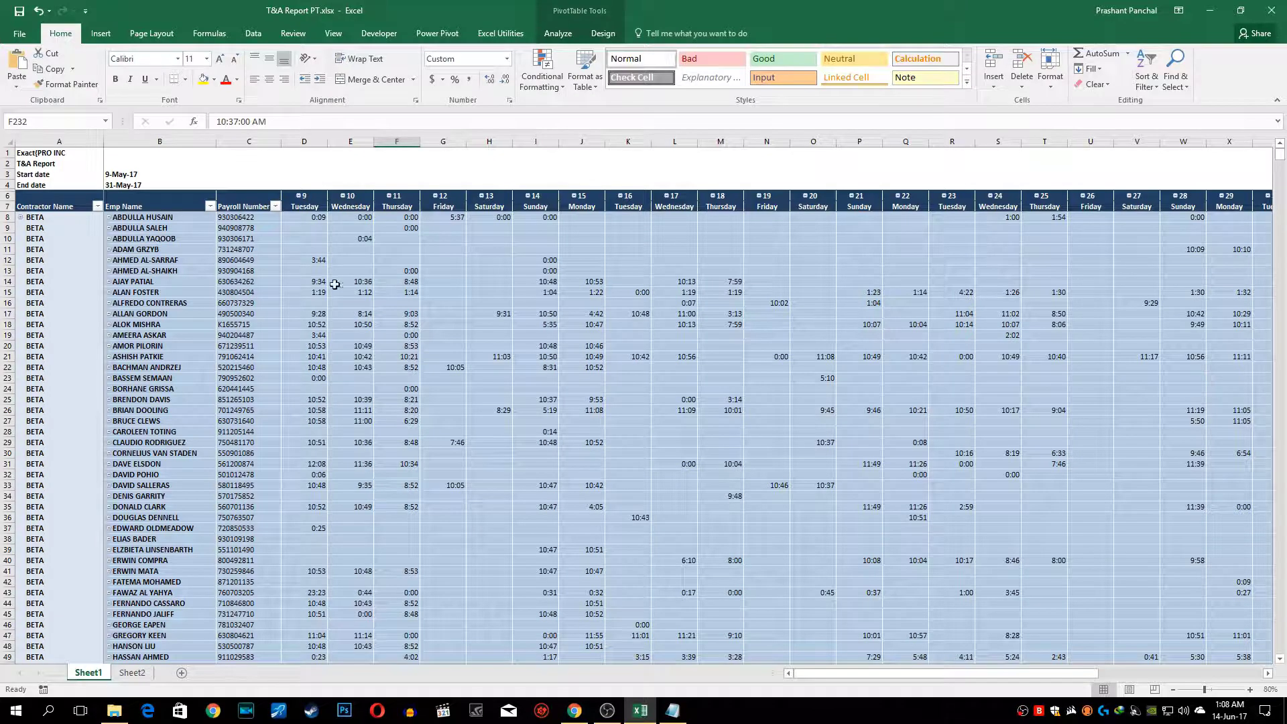
left_click(398, 292)
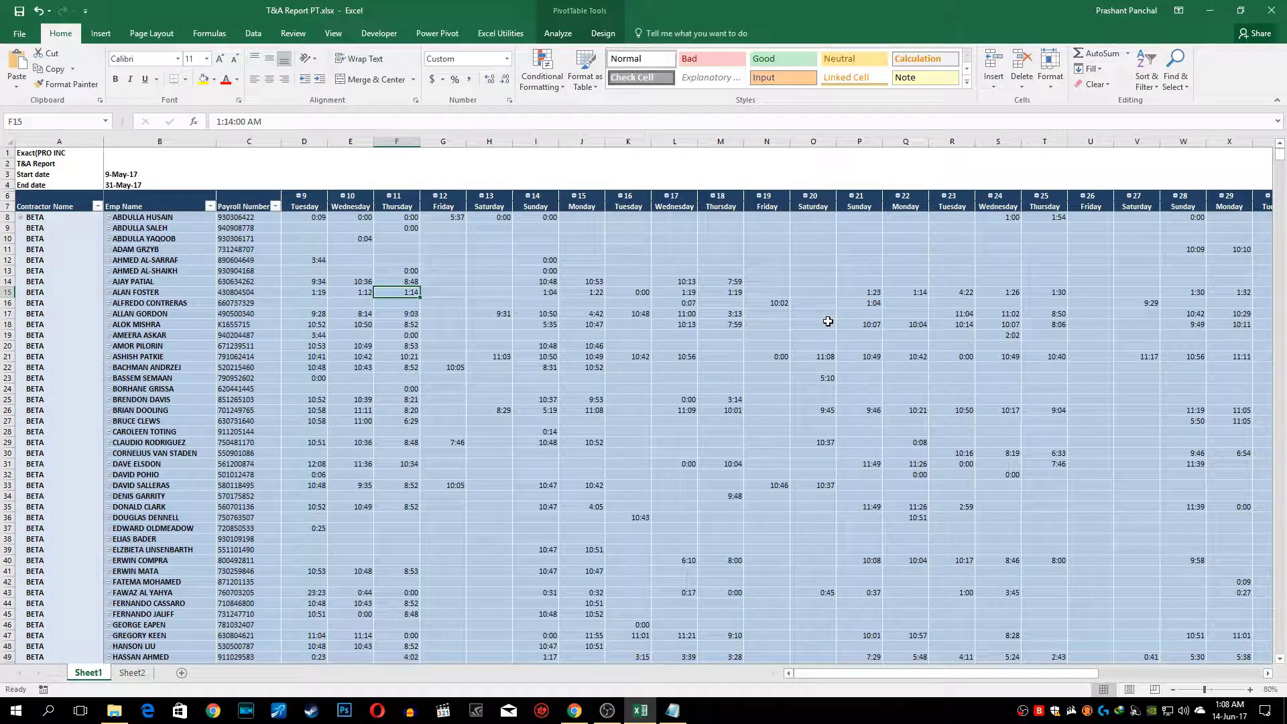
Create a new rule on all Sum of Duration Minutes values: cell value greater than 1:00
left_click(540, 86)
left_click(561, 251)
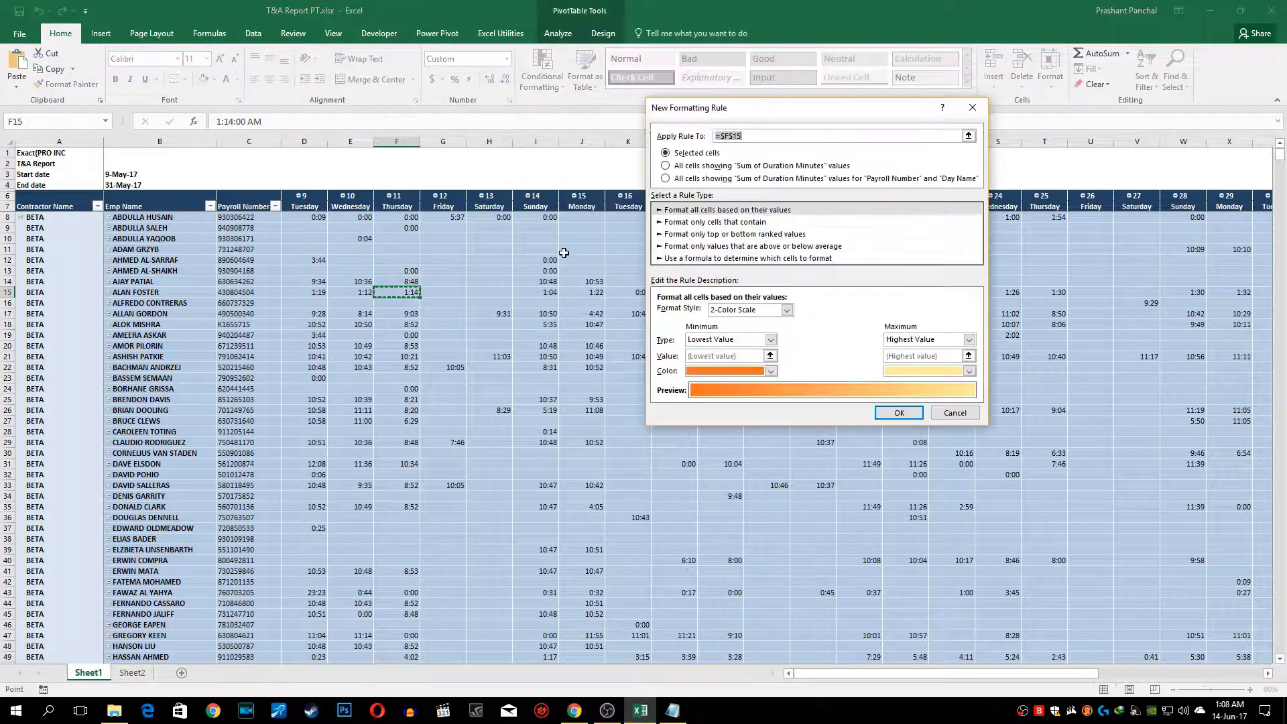
left_click(700, 179)
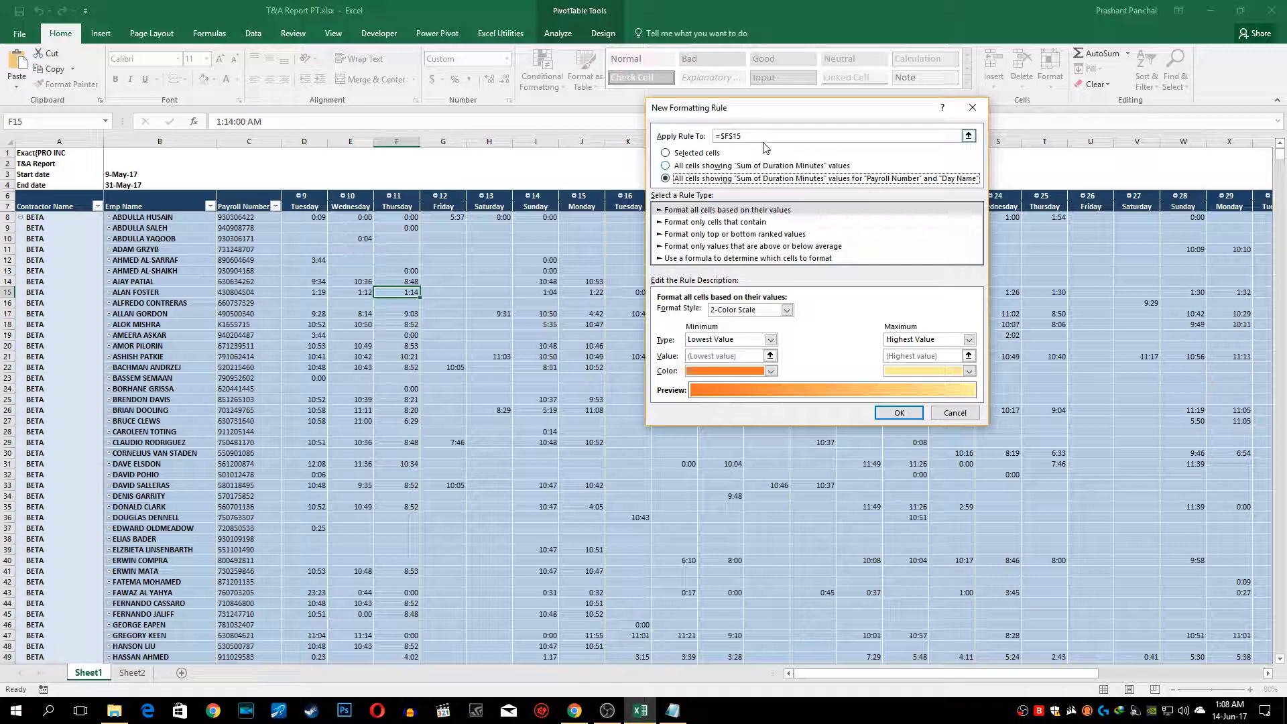
left_click(725, 223)
left_click(755, 319)
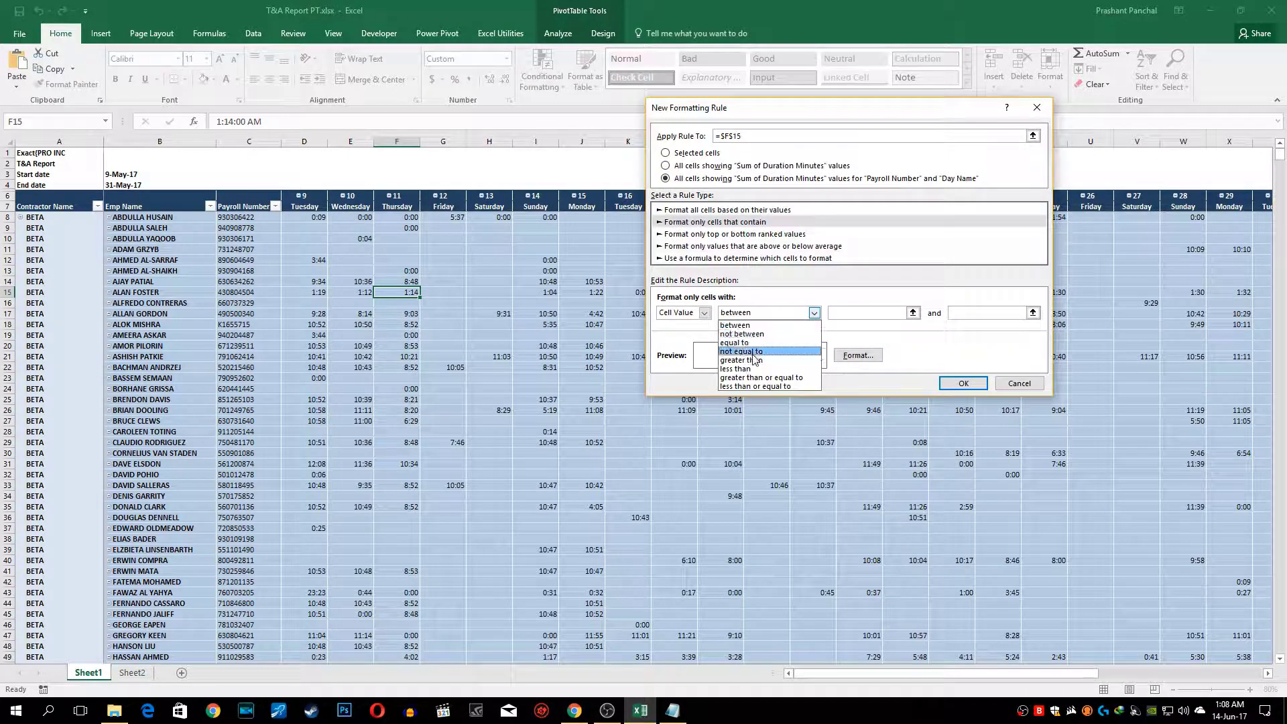
left_click(752, 363)
left_click(857, 322)
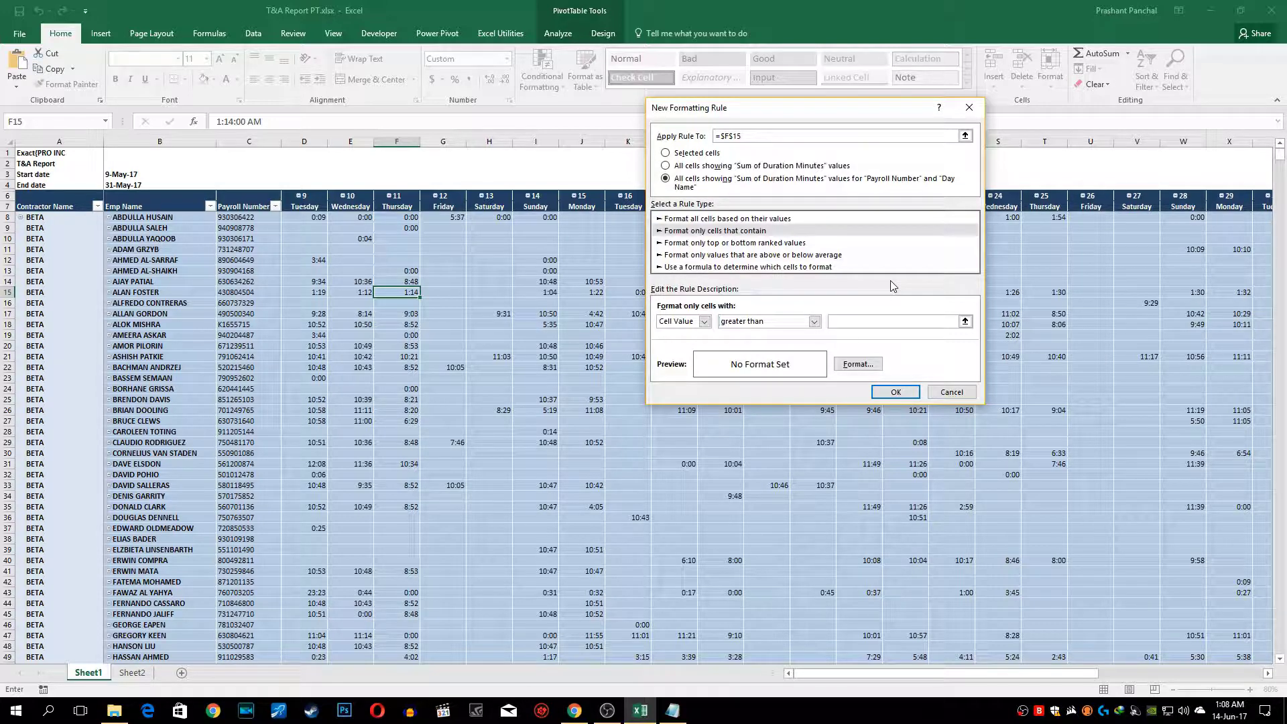
type("1:00")
Make the rule's matching text bold and red
left_click(858, 364)
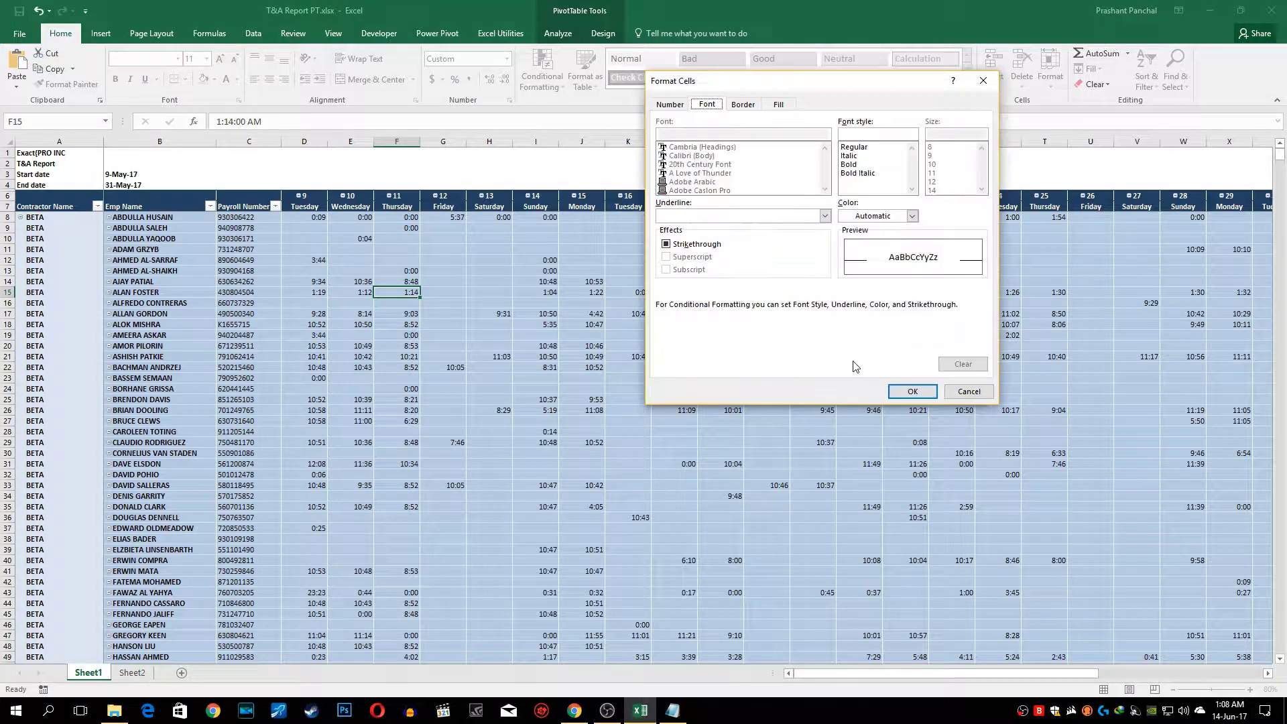
left_click(849, 164)
left_click(912, 216)
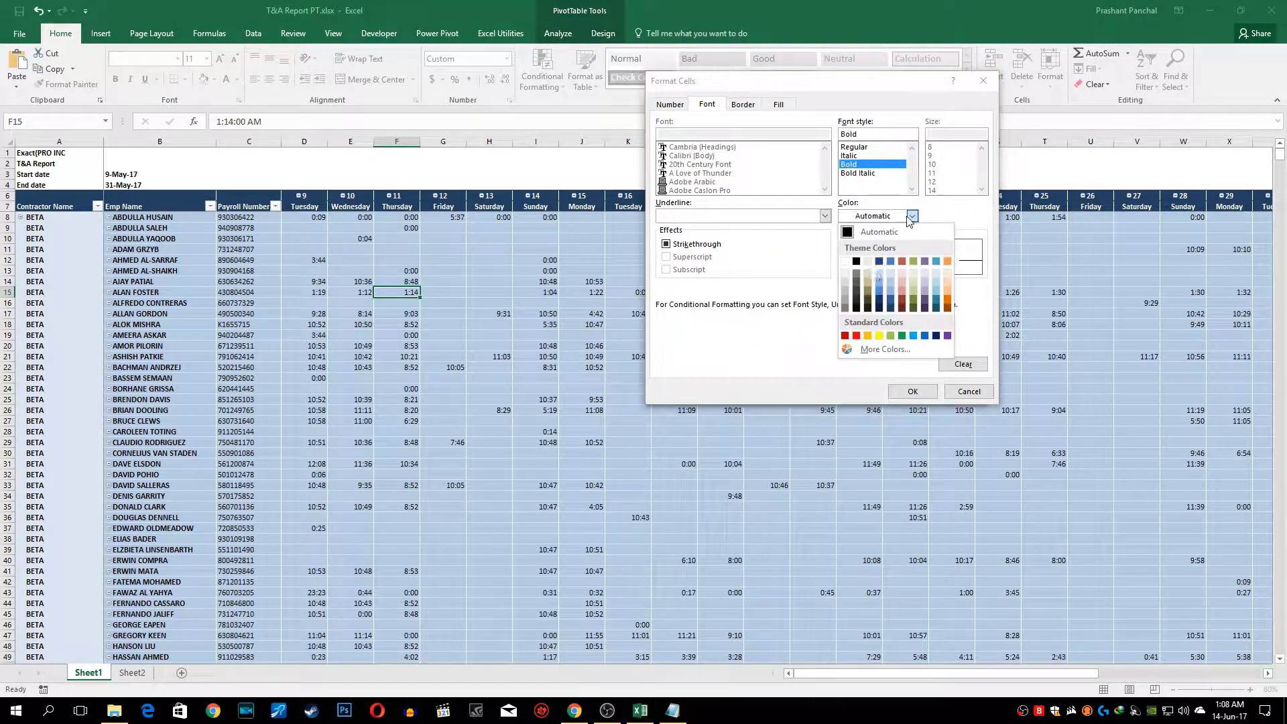
left_click(865, 337)
Give matching cells a light white gradient fill shaded from the centre and apply the rule
left_click(778, 104)
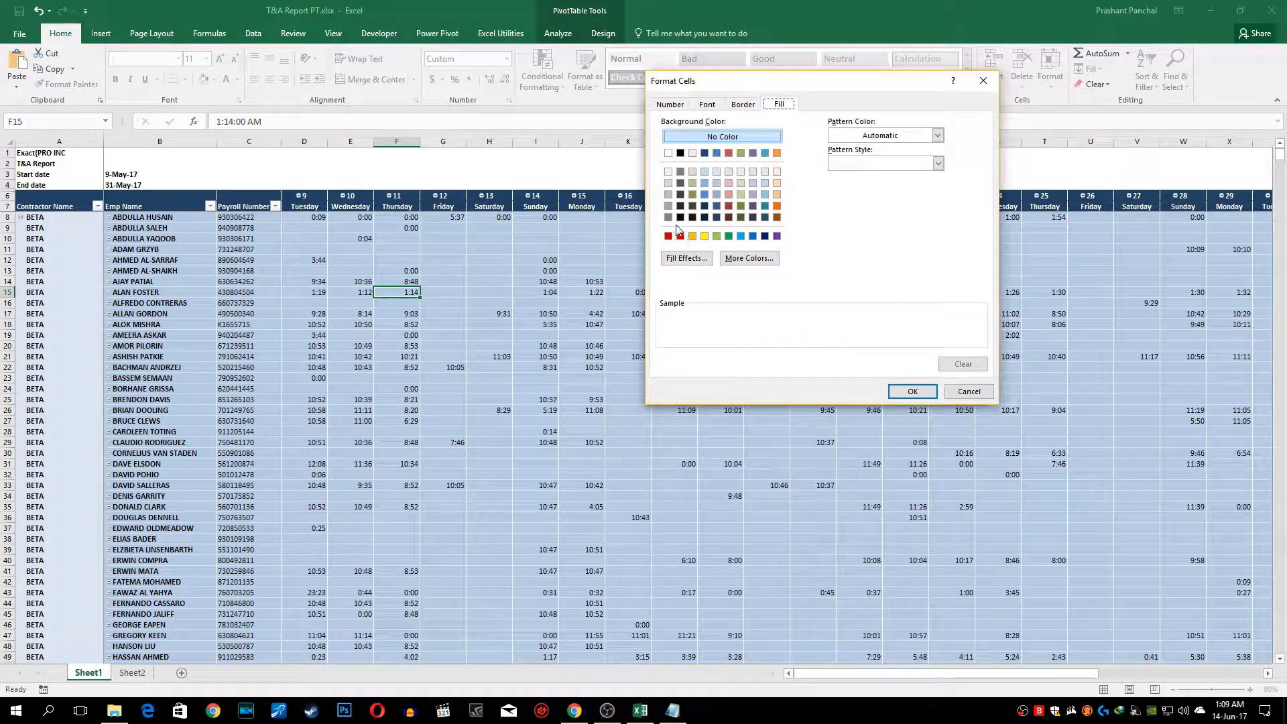
left_click(667, 172)
left_click(686, 259)
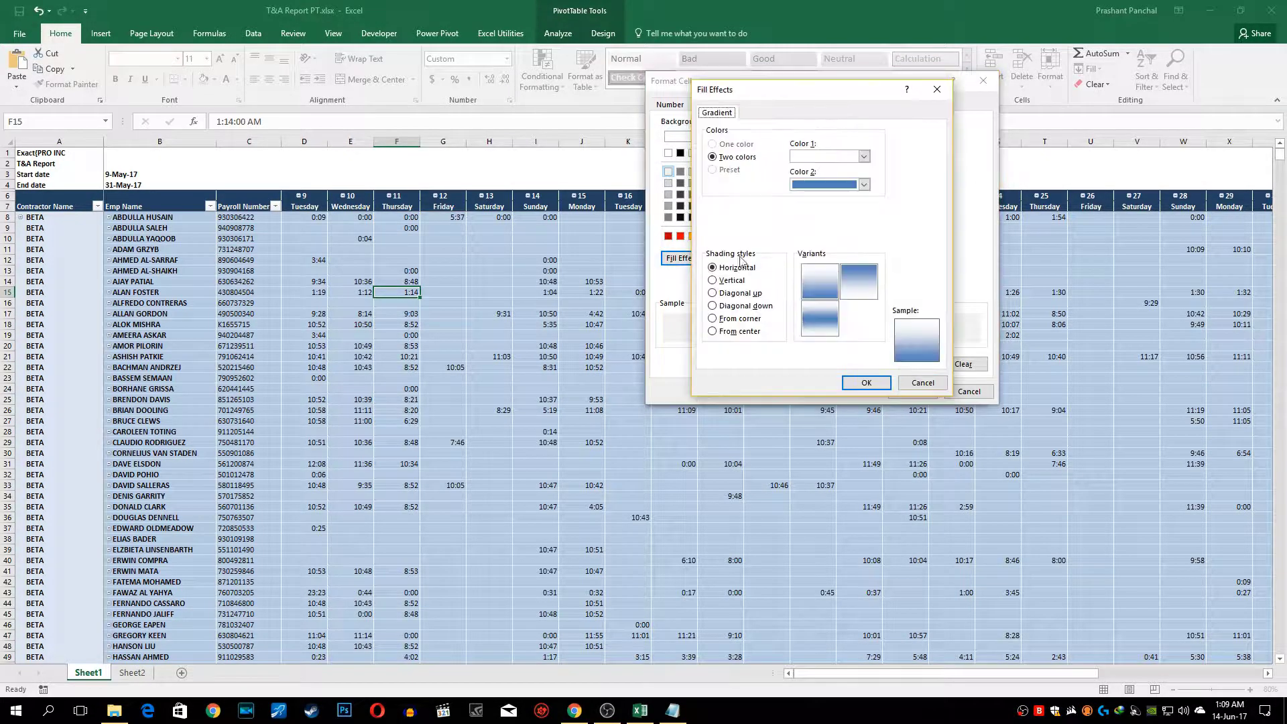
left_click(818, 184)
left_click(797, 213)
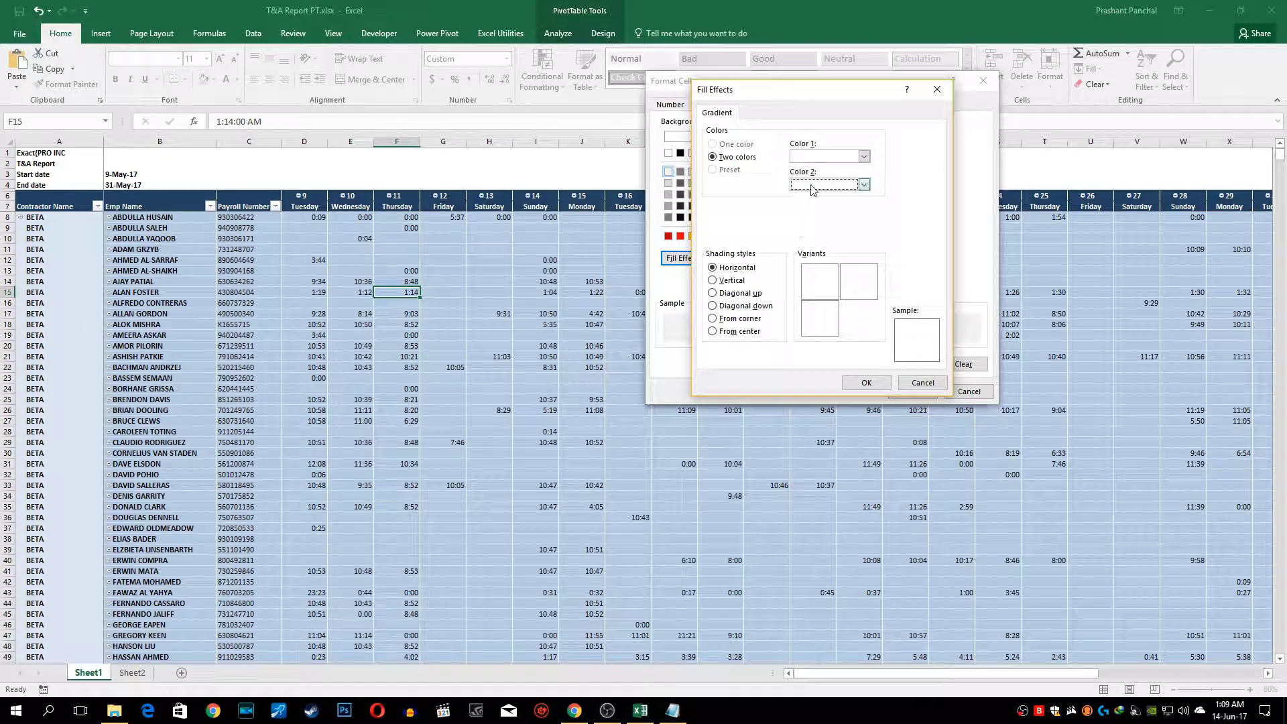
left_click(808, 185)
left_click(797, 228)
left_click(751, 329)
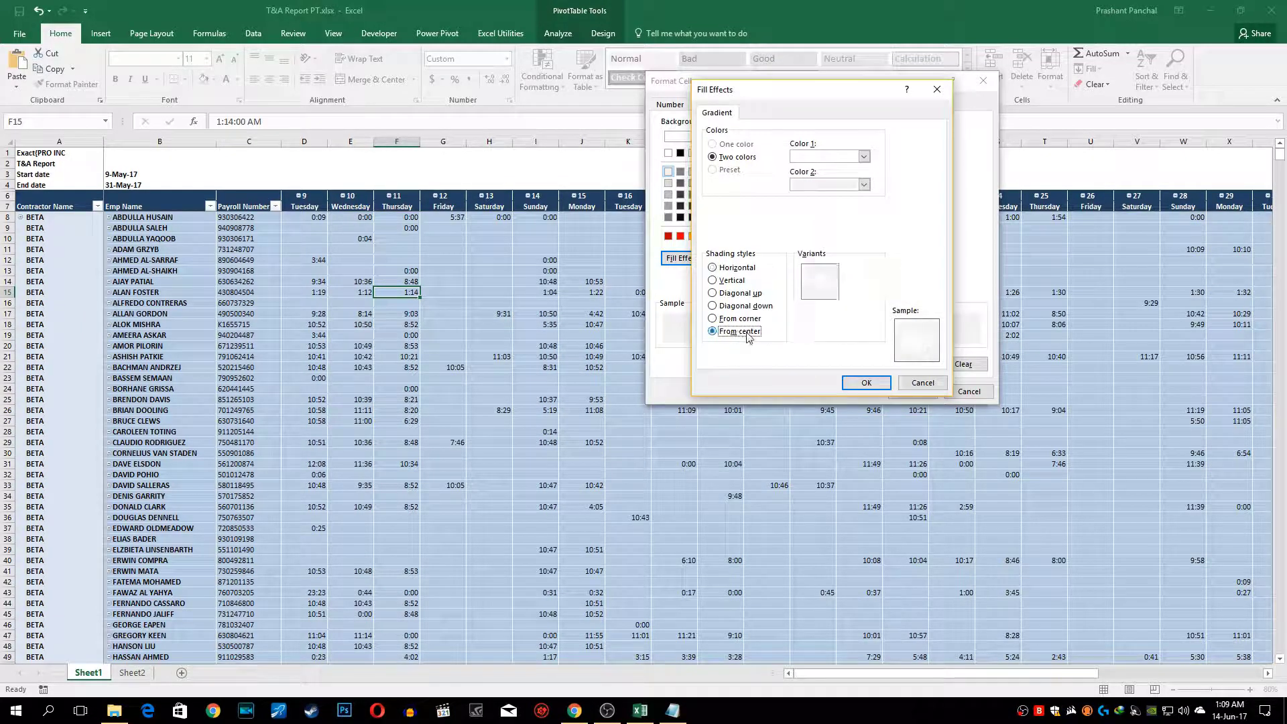
left_click(864, 382)
left_click(913, 393)
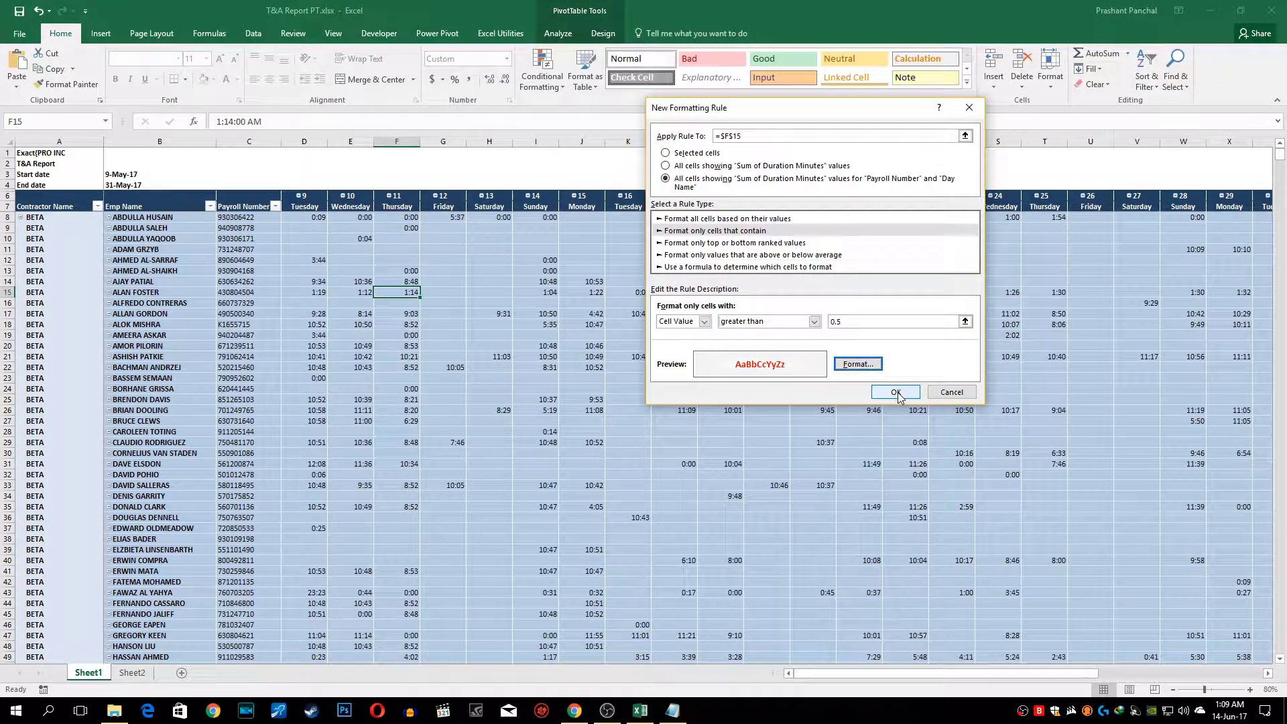
left_click(896, 392)
Scroll through the pivot to check the red-highlighted durations, such as those in O370 and P373
scroll(727, 314, "down", 20)
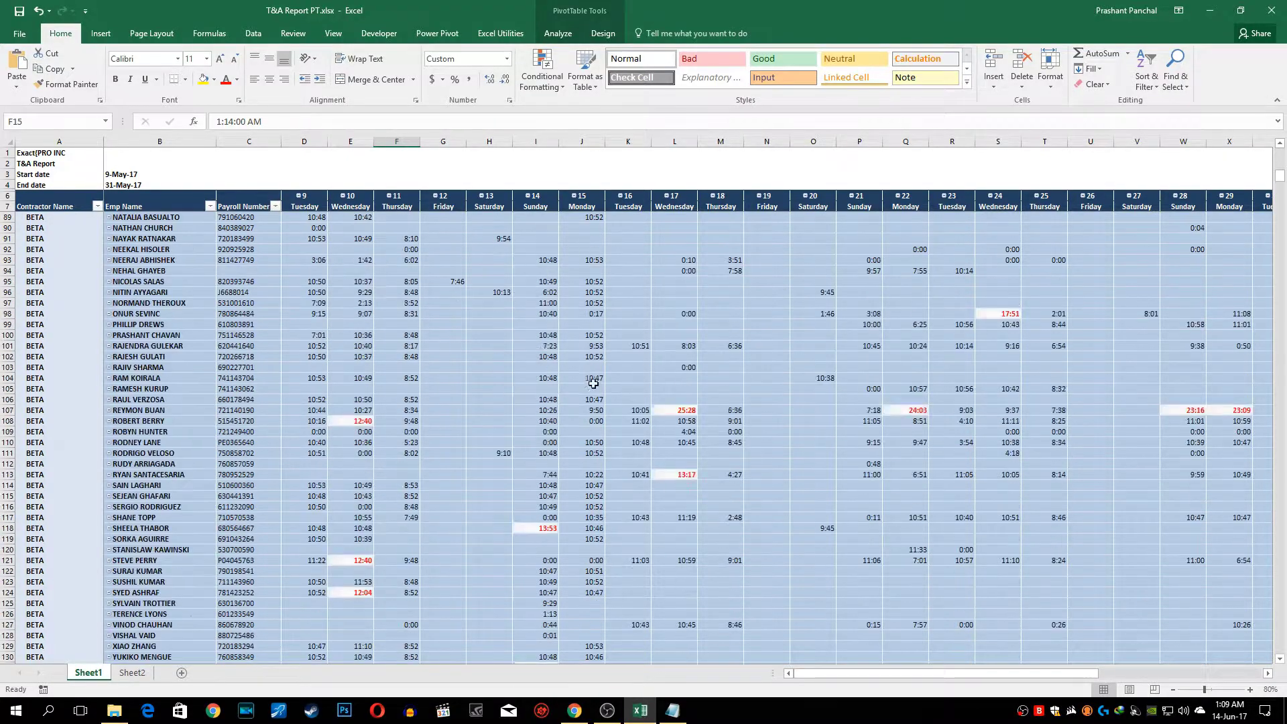
scroll(457, 384, "down", 20)
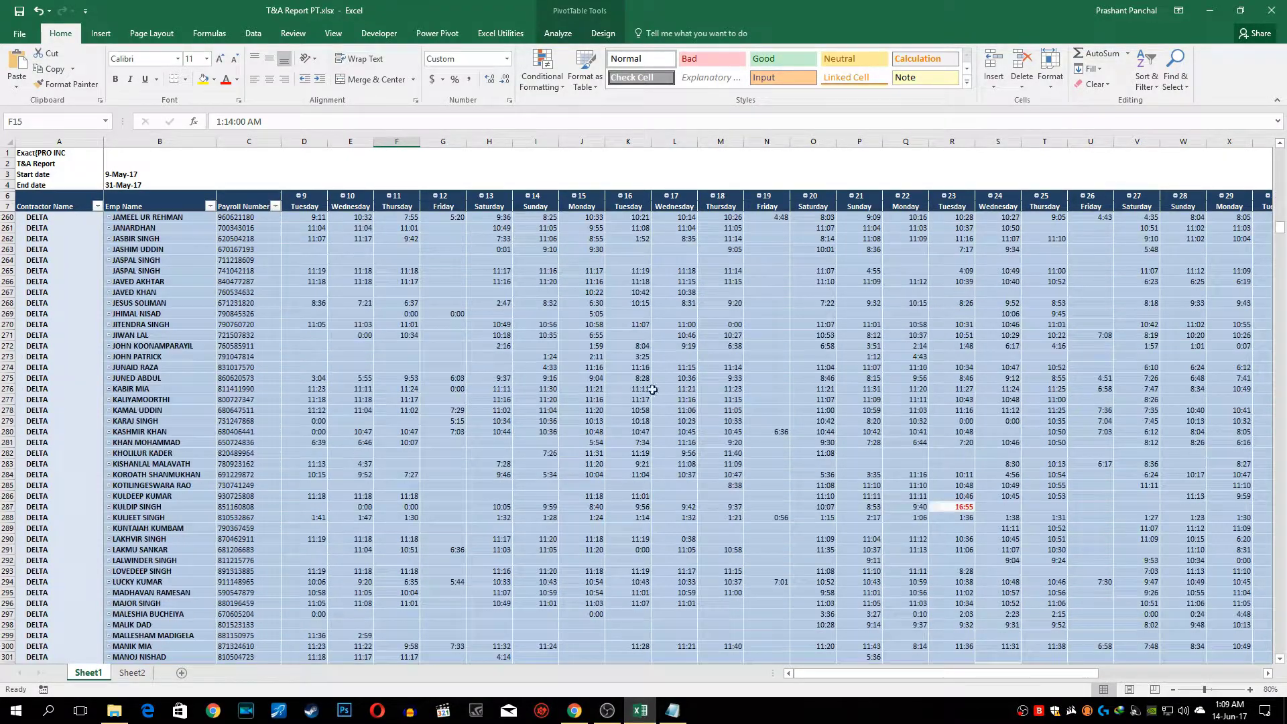
left_click(1000, 345)
scroll(1000, 345, "down", 18)
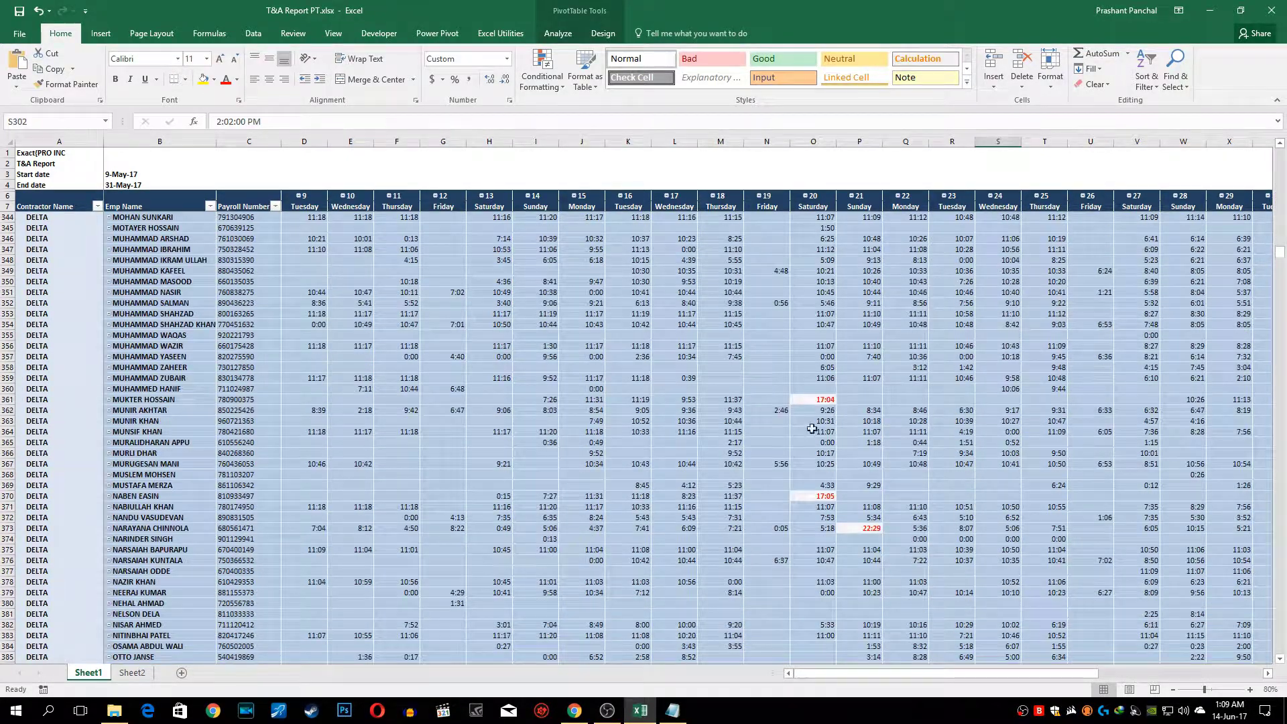
left_click(814, 399)
left_click(809, 496)
left_click(859, 528)
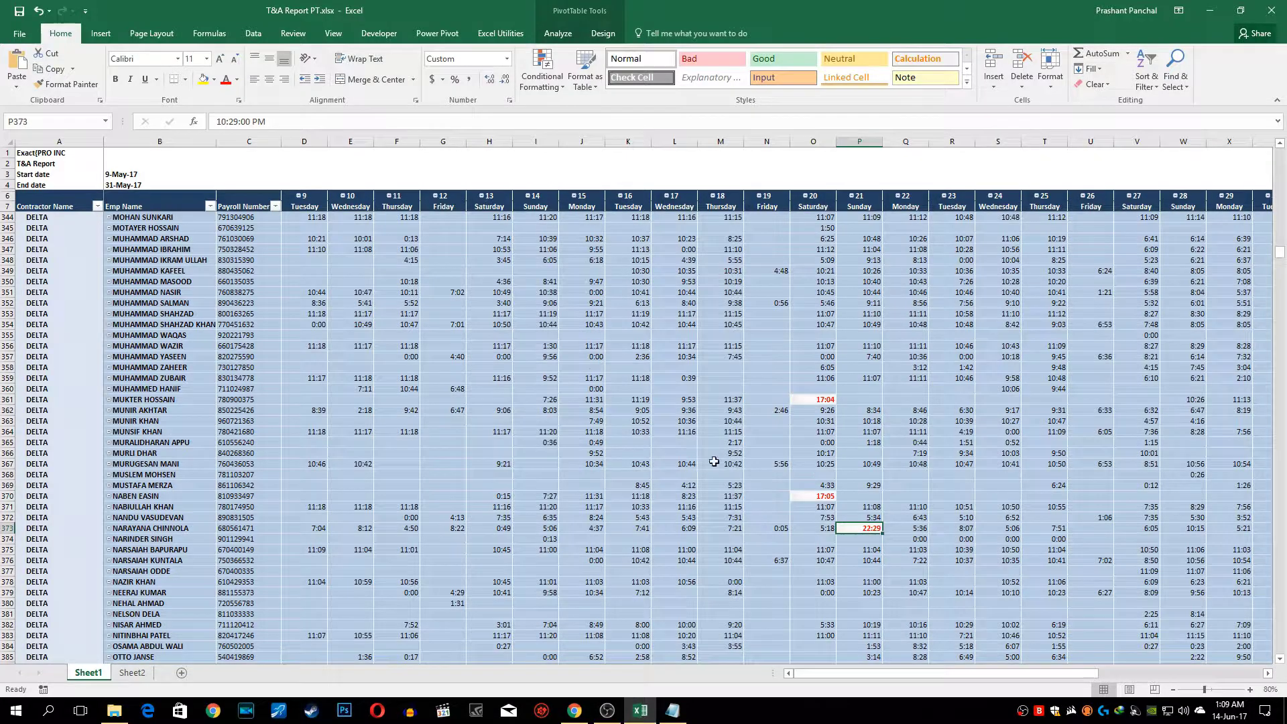
scroll(859, 528, "down", 20)
scroll(561, 396, "down", 20)
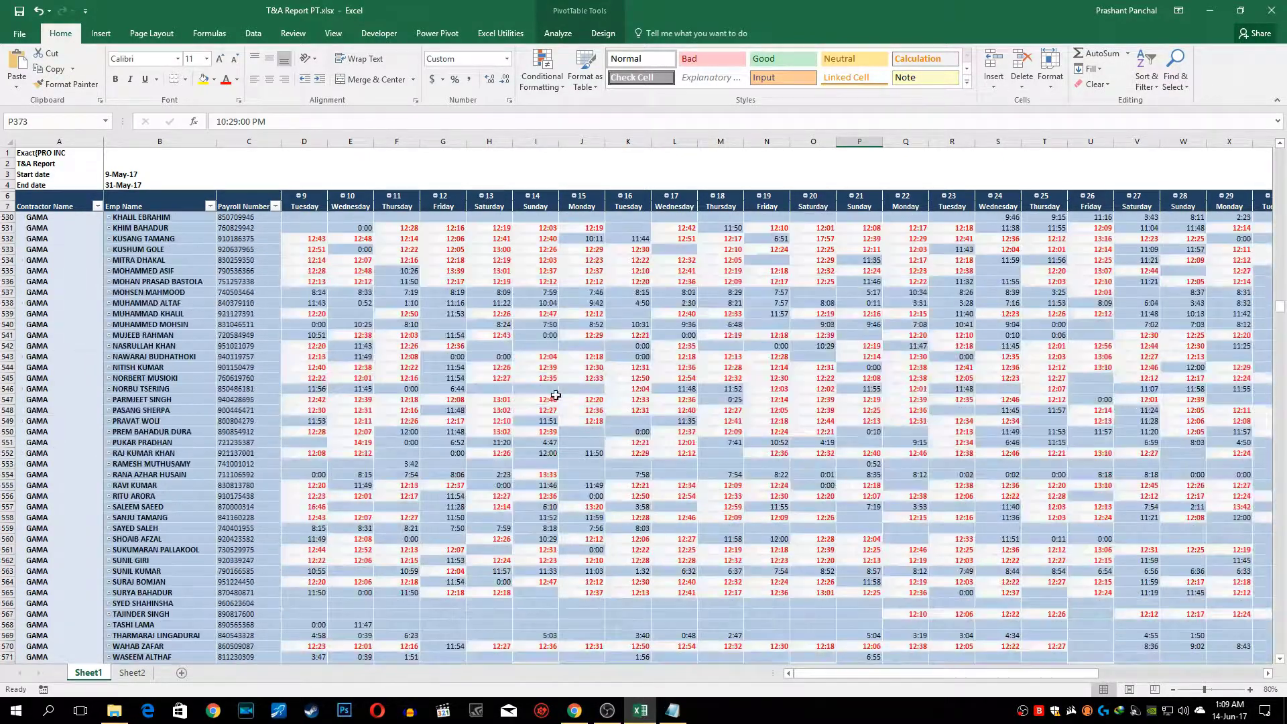
scroll(561, 378, "down", 6)
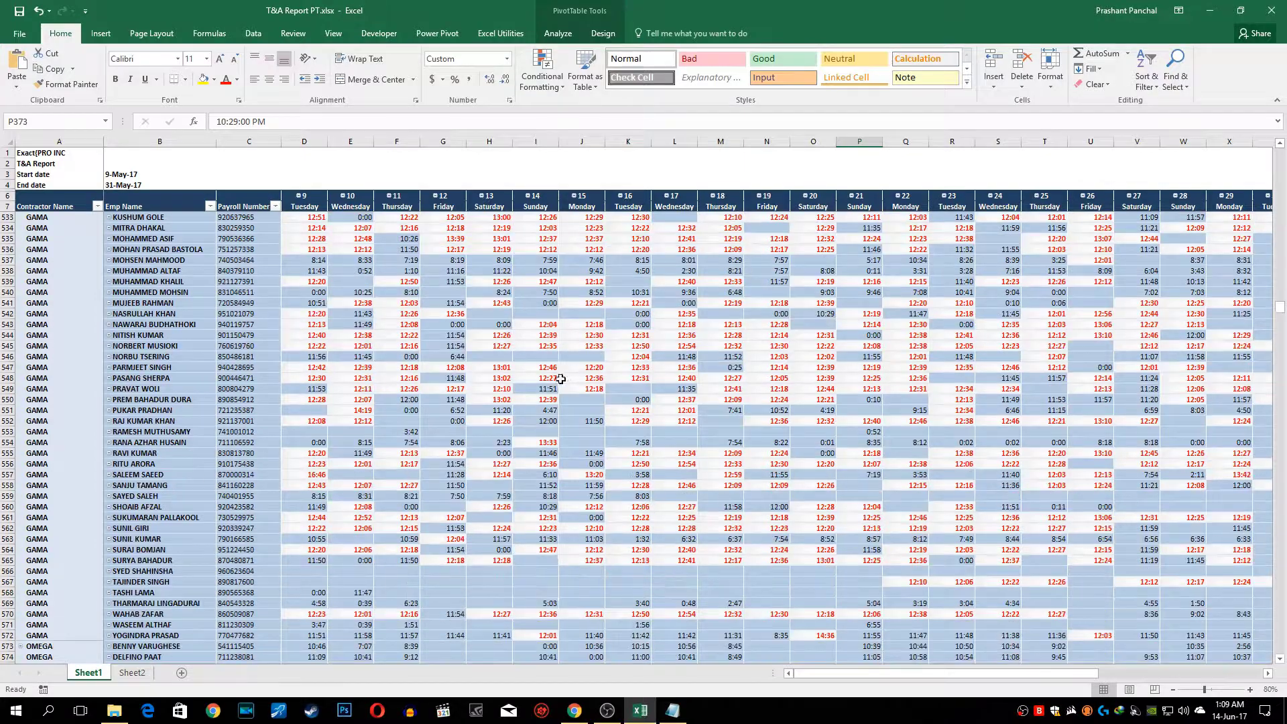
scroll(584, 355, "down", 16)
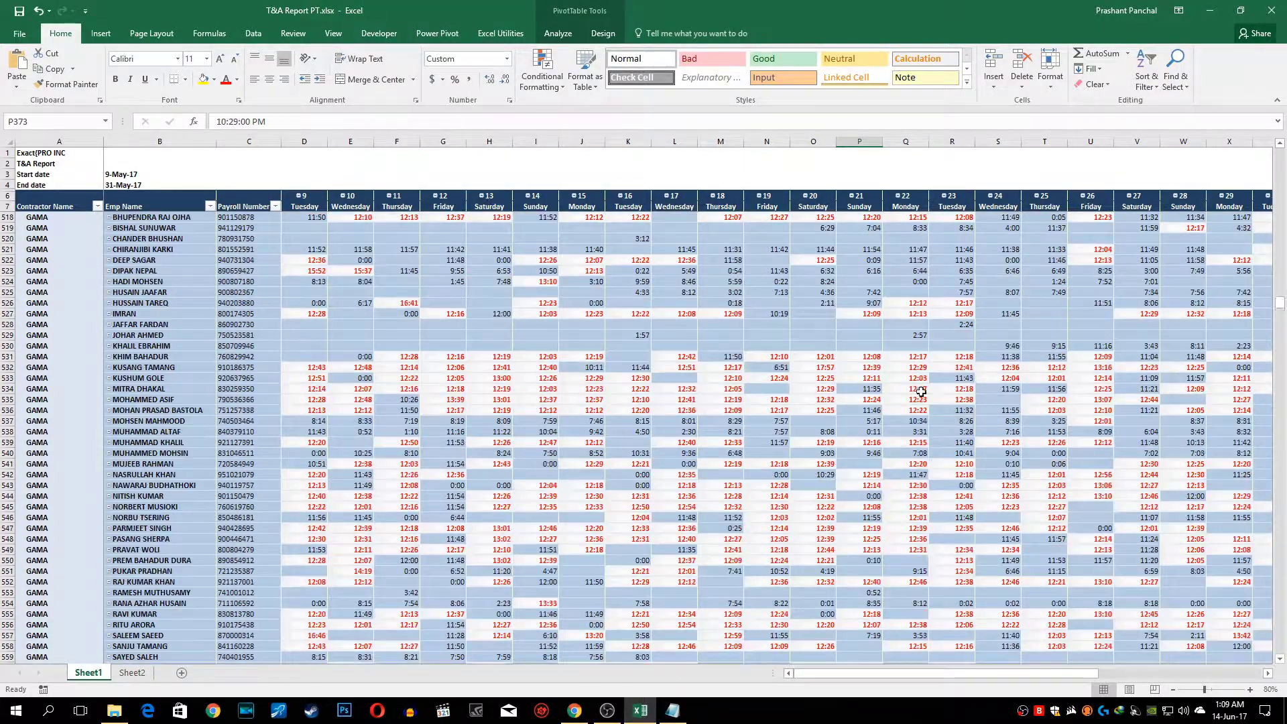
scroll(584, 355, "up", 20)
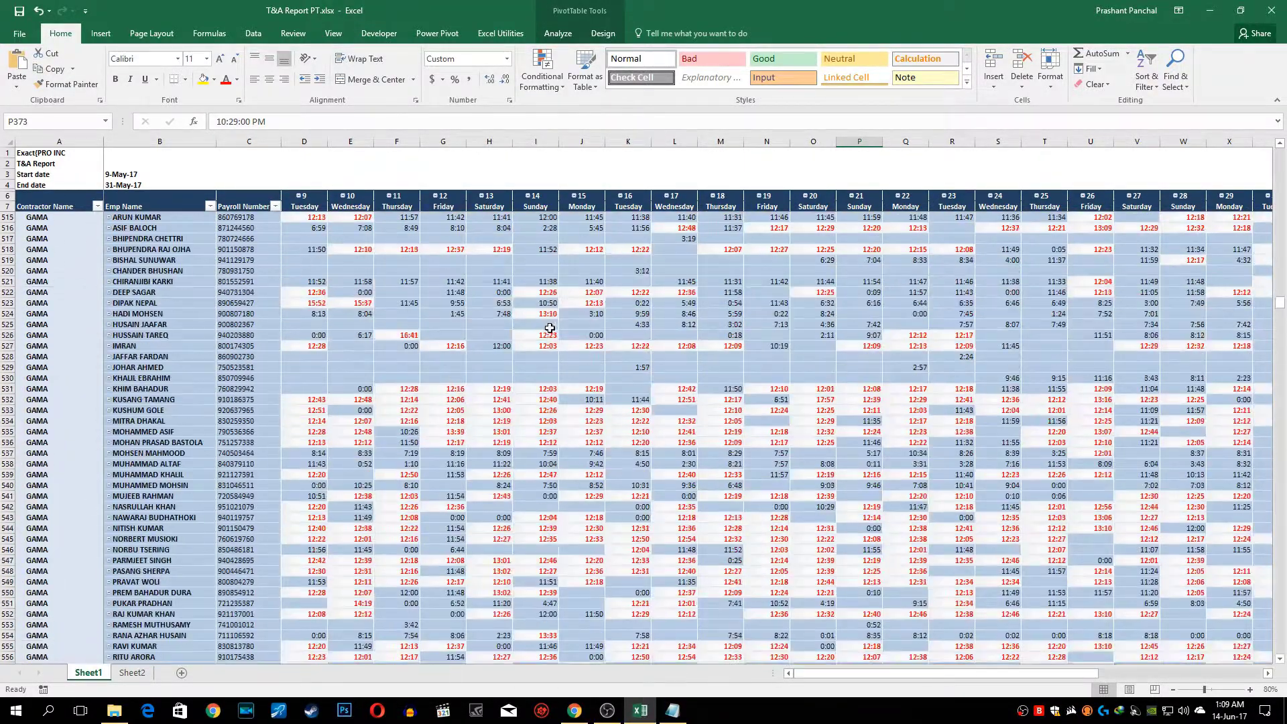
scroll(280, 300, "up", 7)
Turn on Subtotal "Contractor Name" so each contractor gets a total row like DELTA Total
left_click(57, 202)
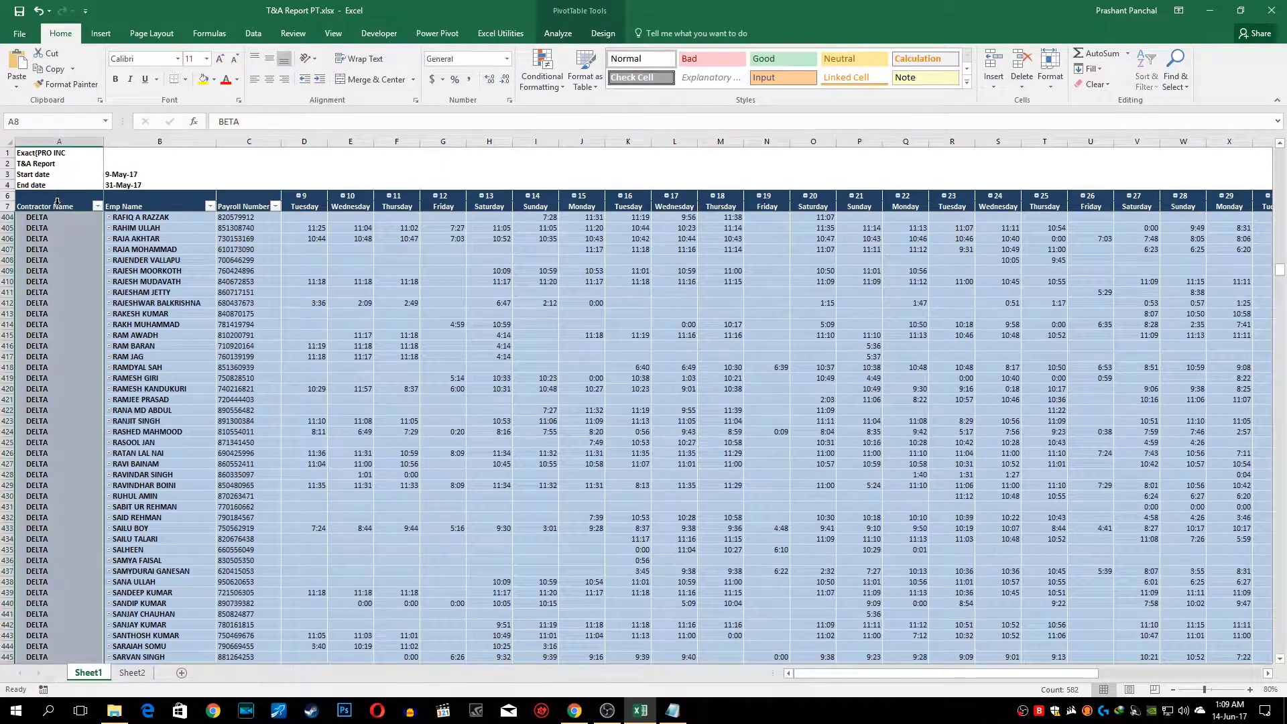
right_click(36, 208)
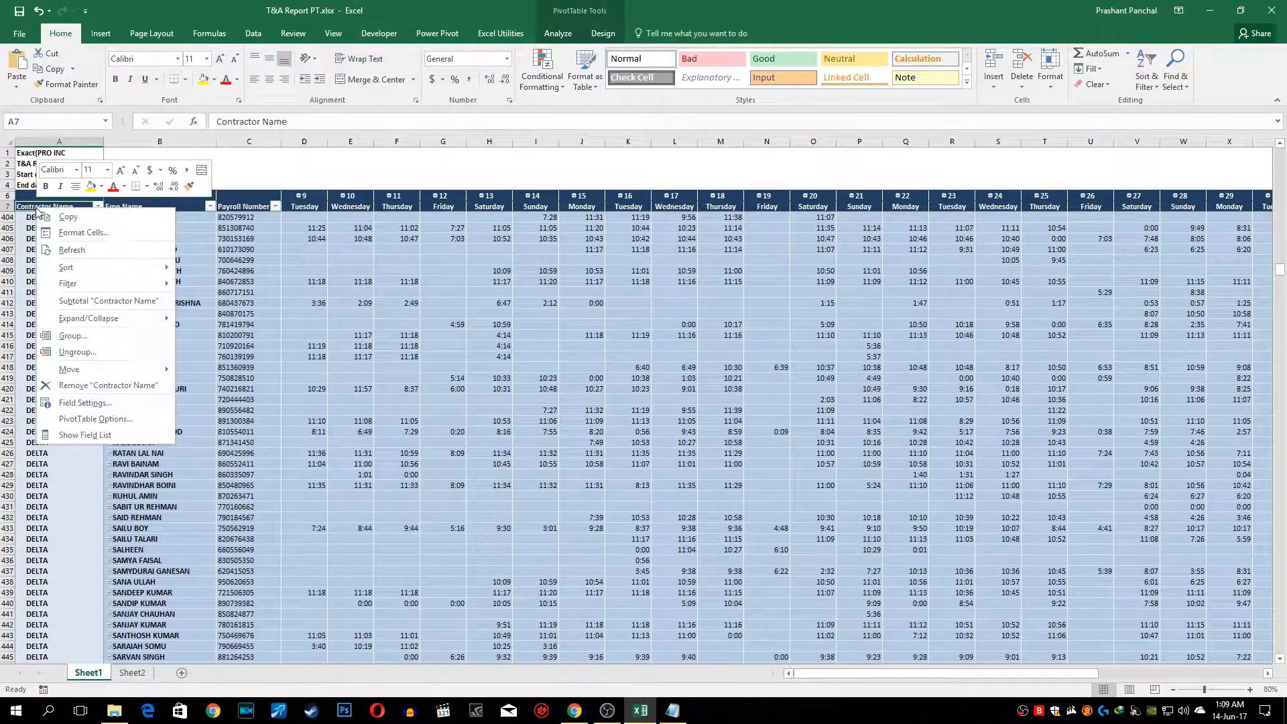
left_click(87, 300)
left_click(86, 294)
scroll(54, 310, "down", 20)
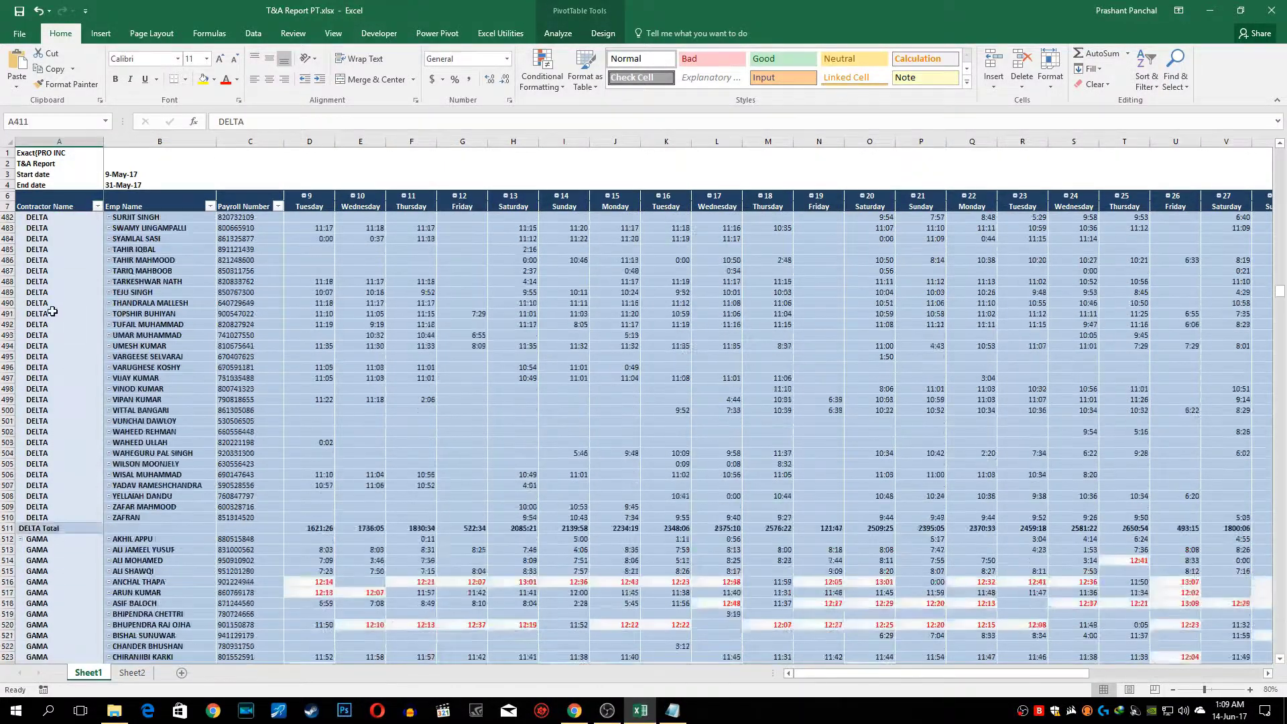
scroll(54, 310, "down", 3)
scroll(40, 312, "up", 2)
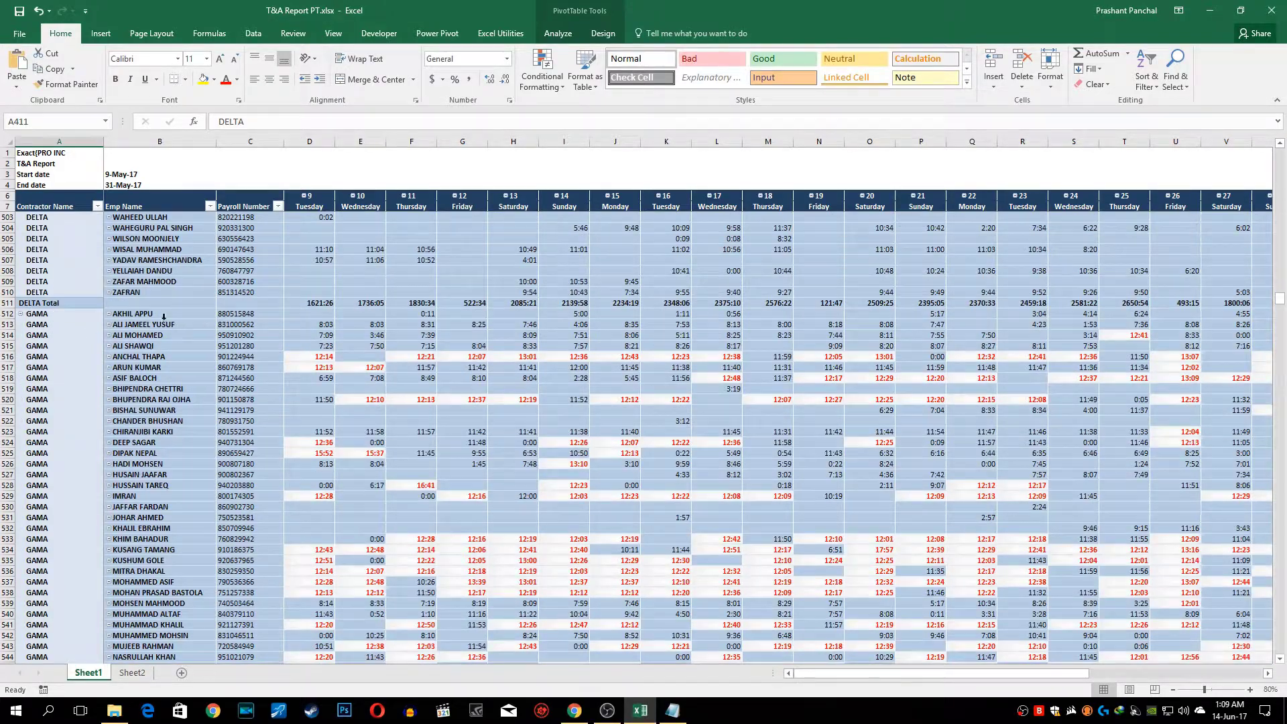
Rename the worksheets to PQ Table and Pivot Report
left_click(131, 675)
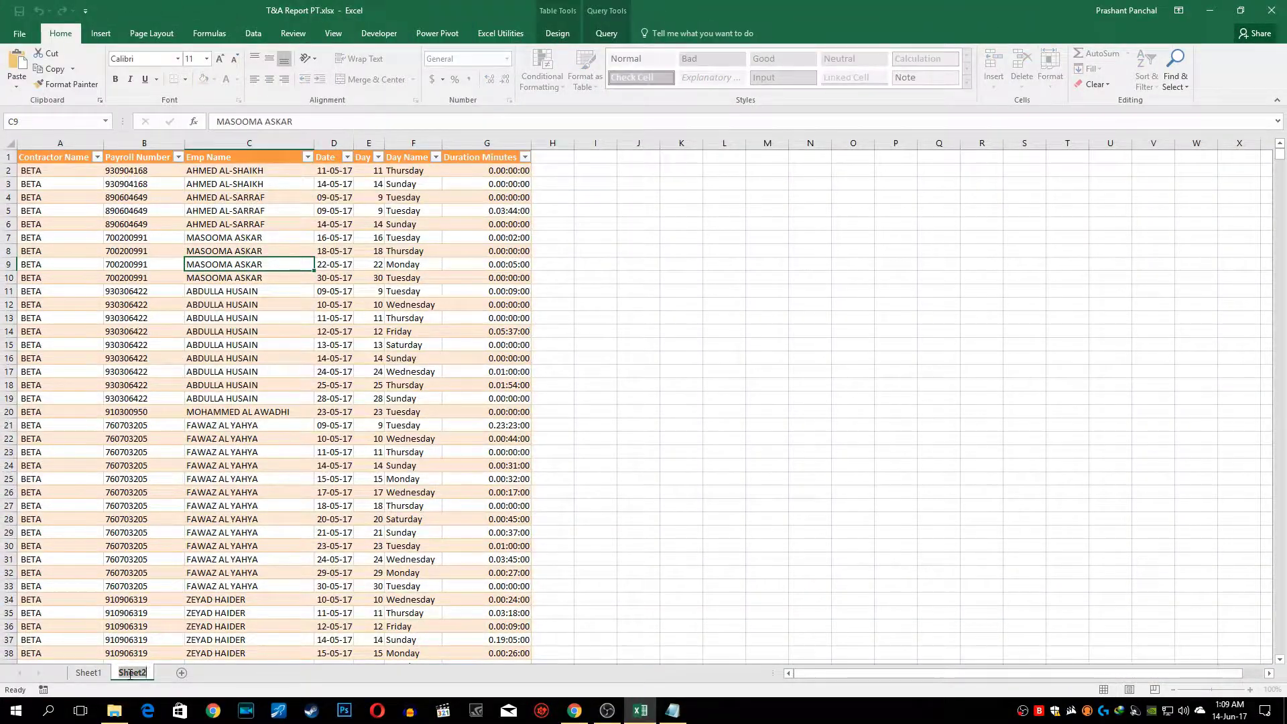
type("PQ Table")
left_click(91, 673)
double_click(88, 674)
type("Pivot")
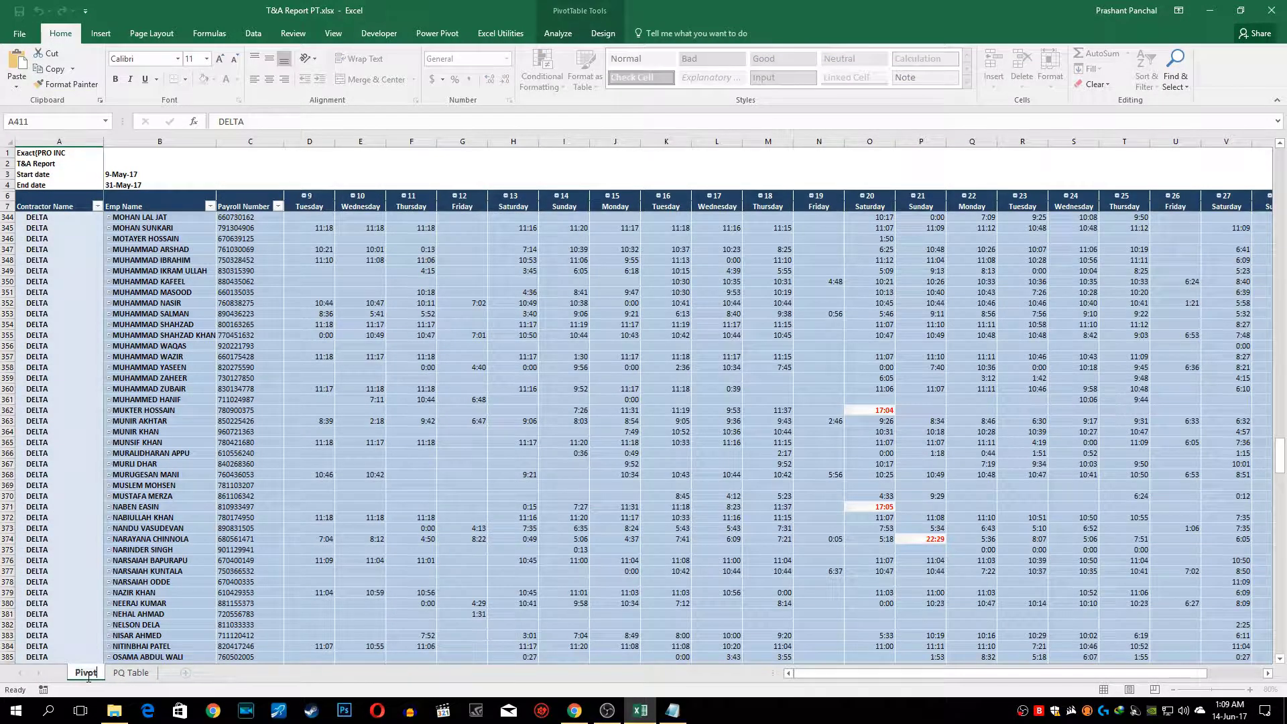
type(" Report")
key("Return")
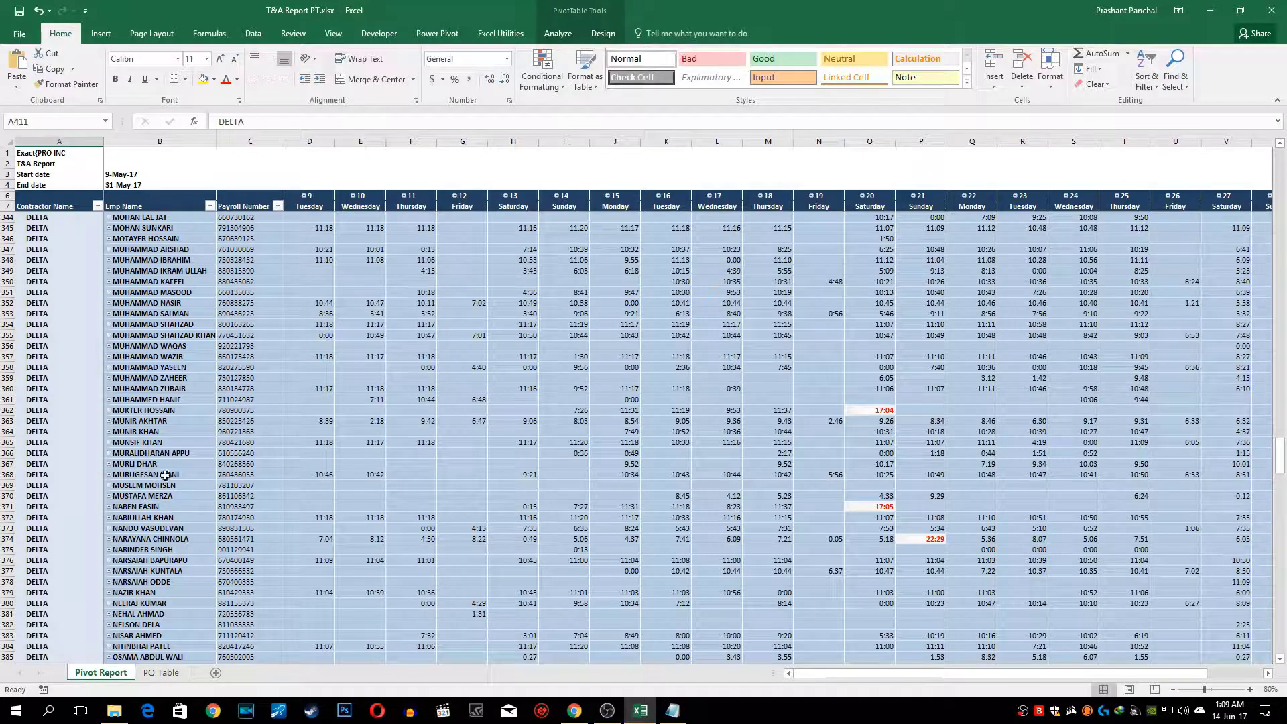
Colour the PQ Table sheet tab red
left_click(160, 672)
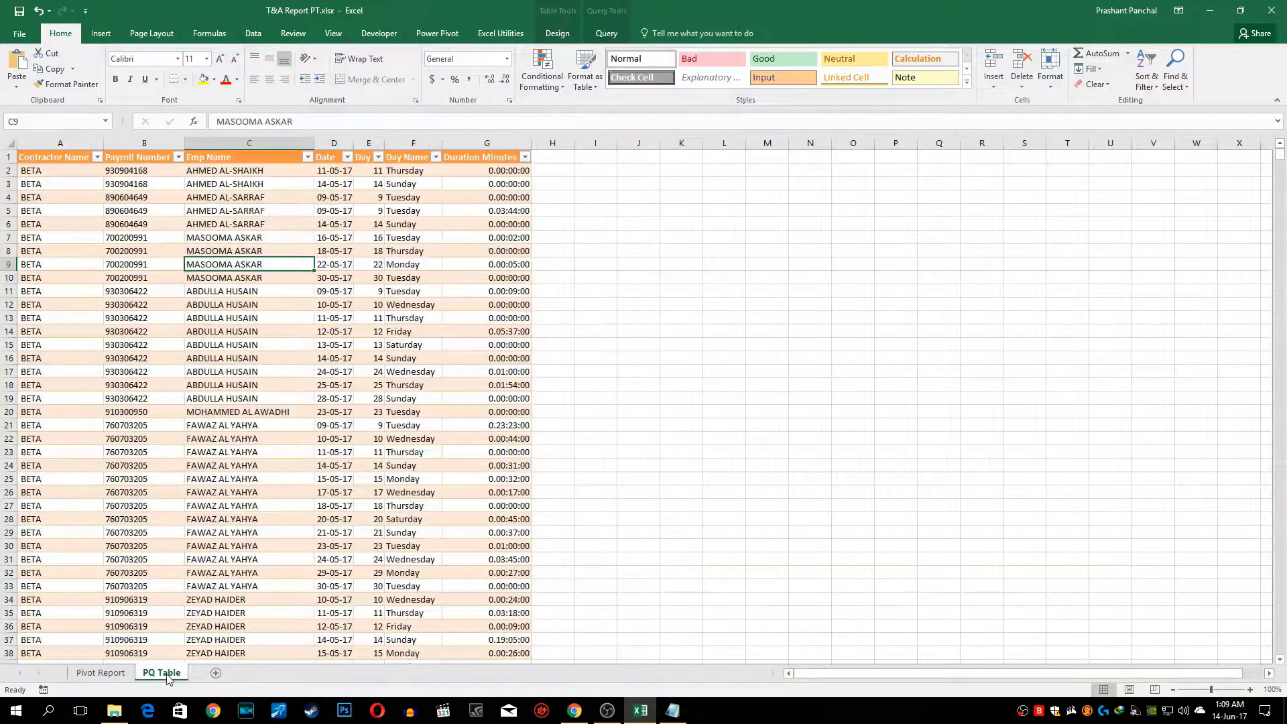
right_click(168, 673)
mouse_move(221, 613)
left_click(281, 656)
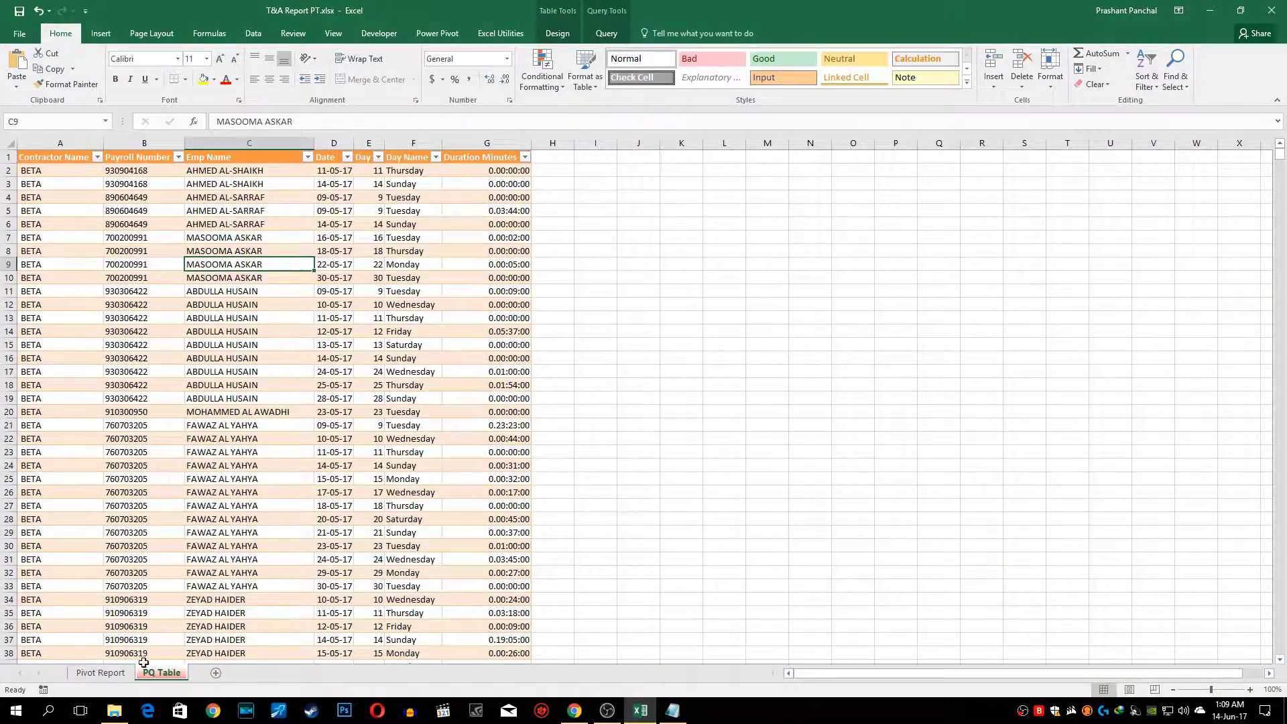
left_click(115, 672)
Colour the Pivot Report sheet tab green
right_click(115, 672)
mouse_move(173, 606)
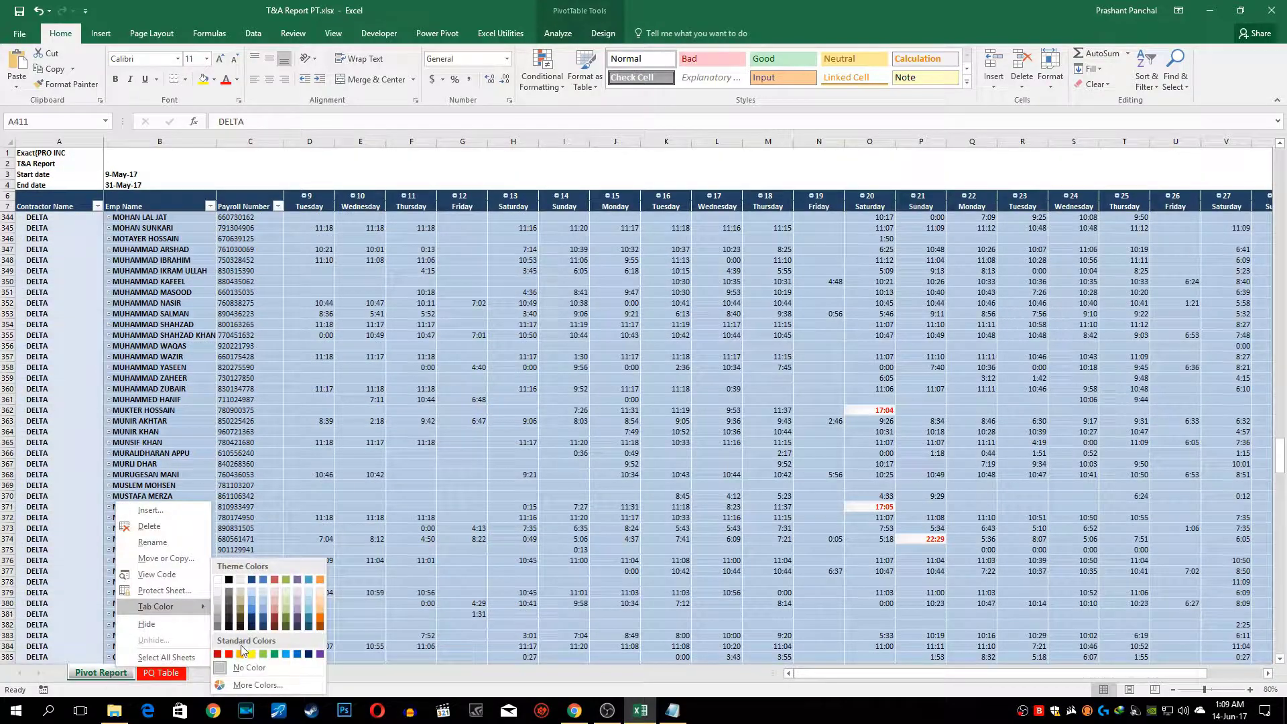
left_click(254, 626)
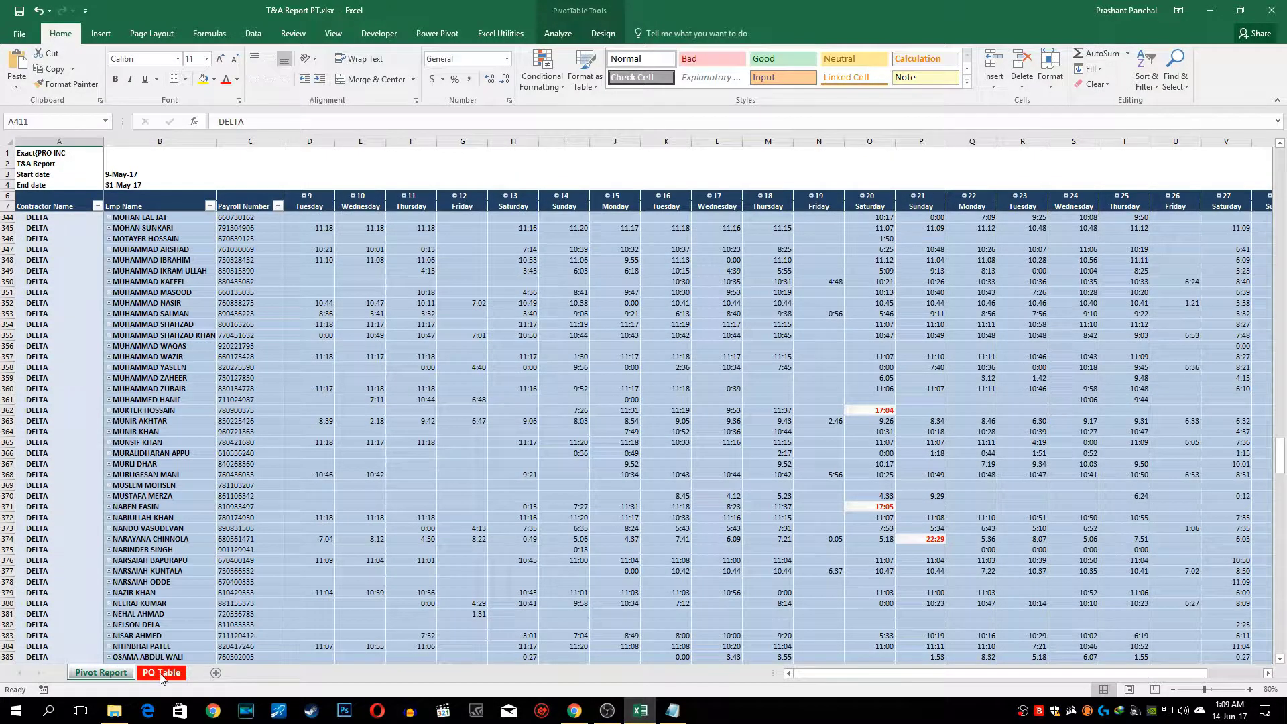
scroll(360, 402, "up", 4)
left_click(361, 324)
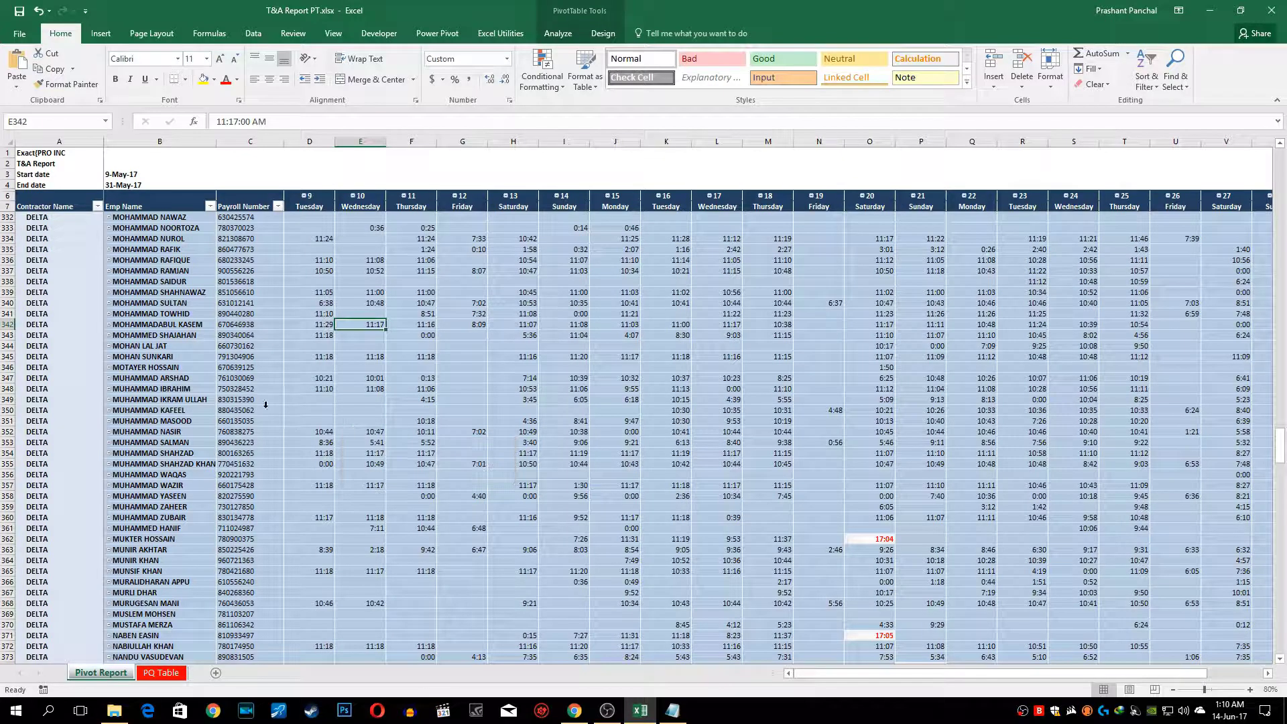
In the Contractors folder, select the June files BETA 0617.csv and ALPHA 0617.csv for copying
key("alt+Tab")
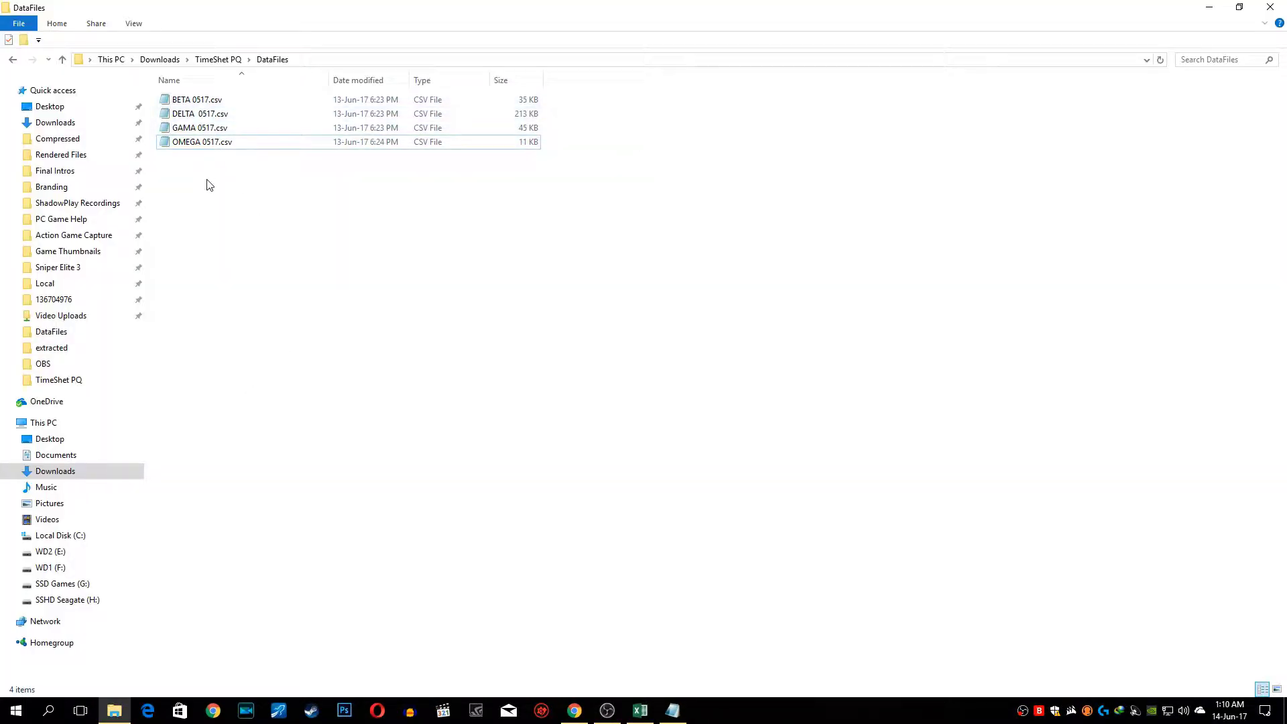
left_click(12, 59)
double_click(201, 101)
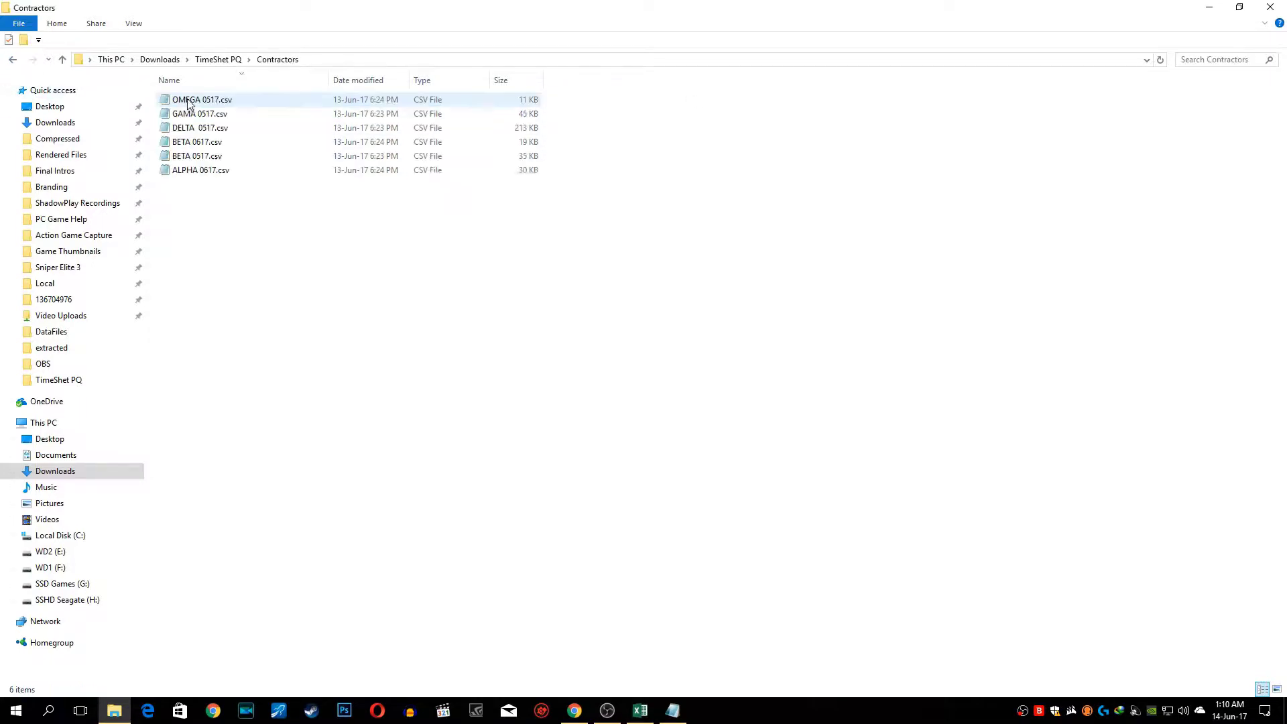
left_click(220, 142)
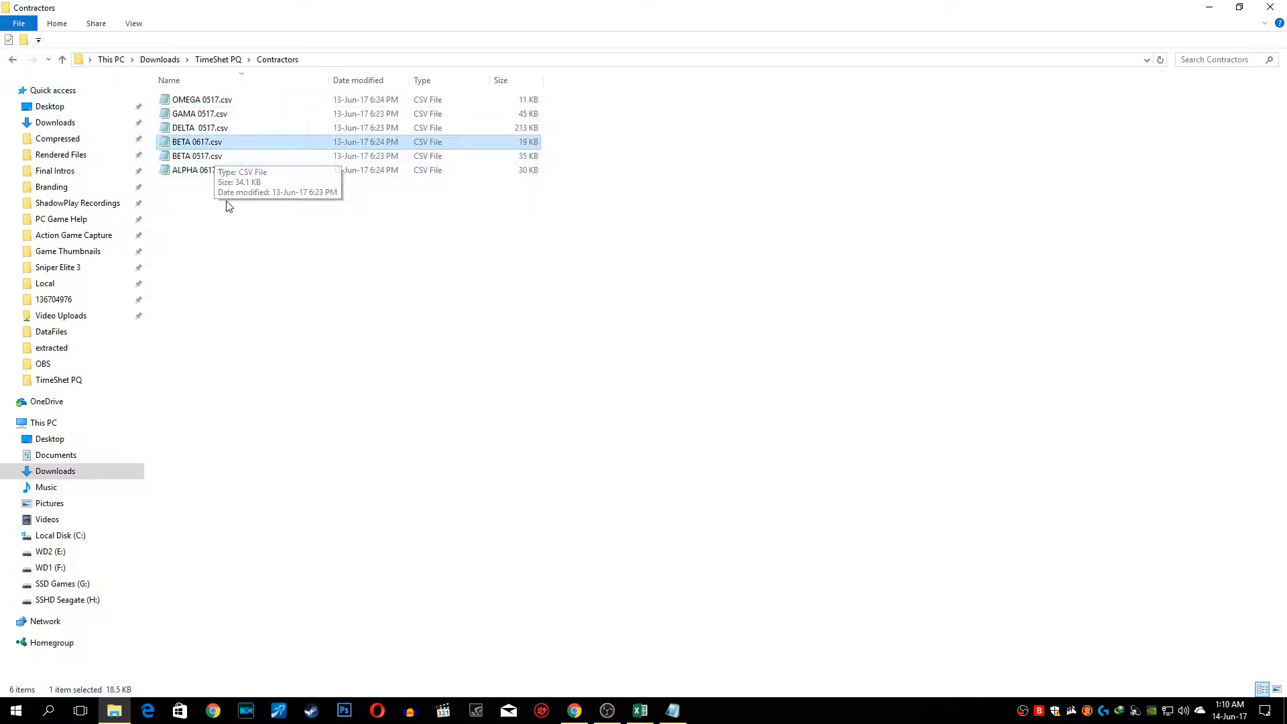
left_click(234, 170, "ctrl")
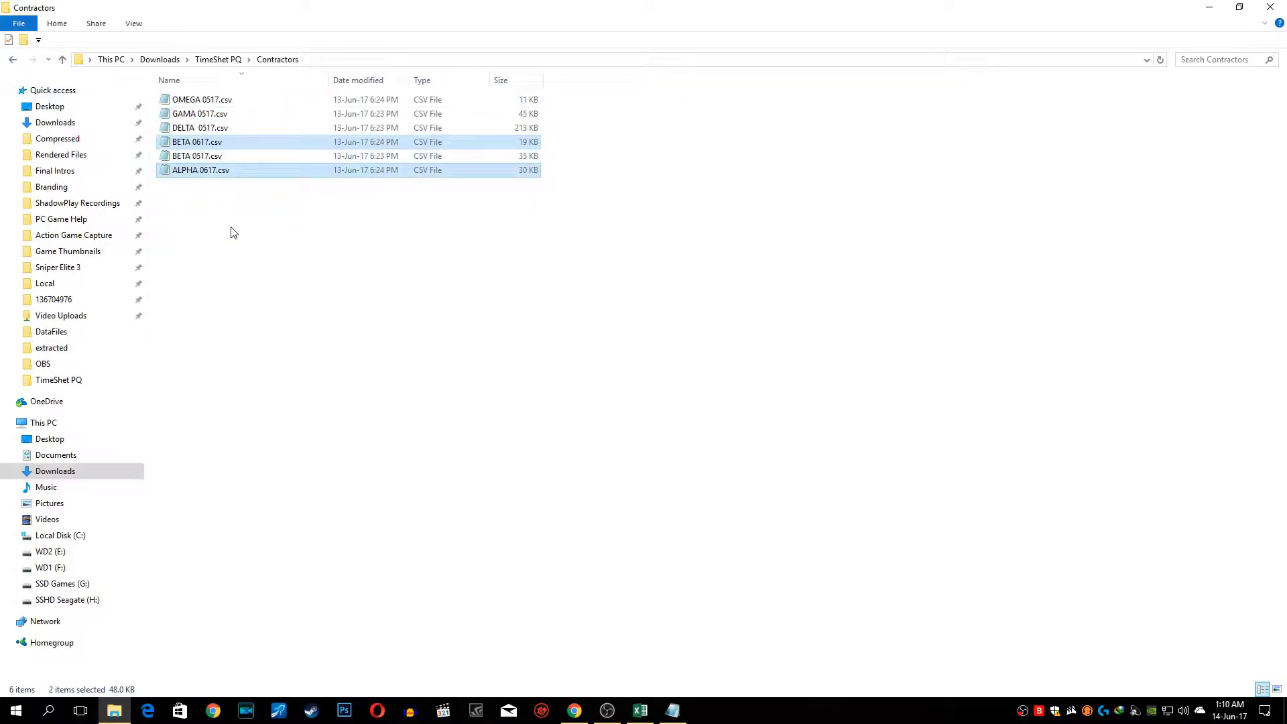
Open the DataFiles folder and delete the old May CSV files
left_click(12, 59)
left_click(194, 115)
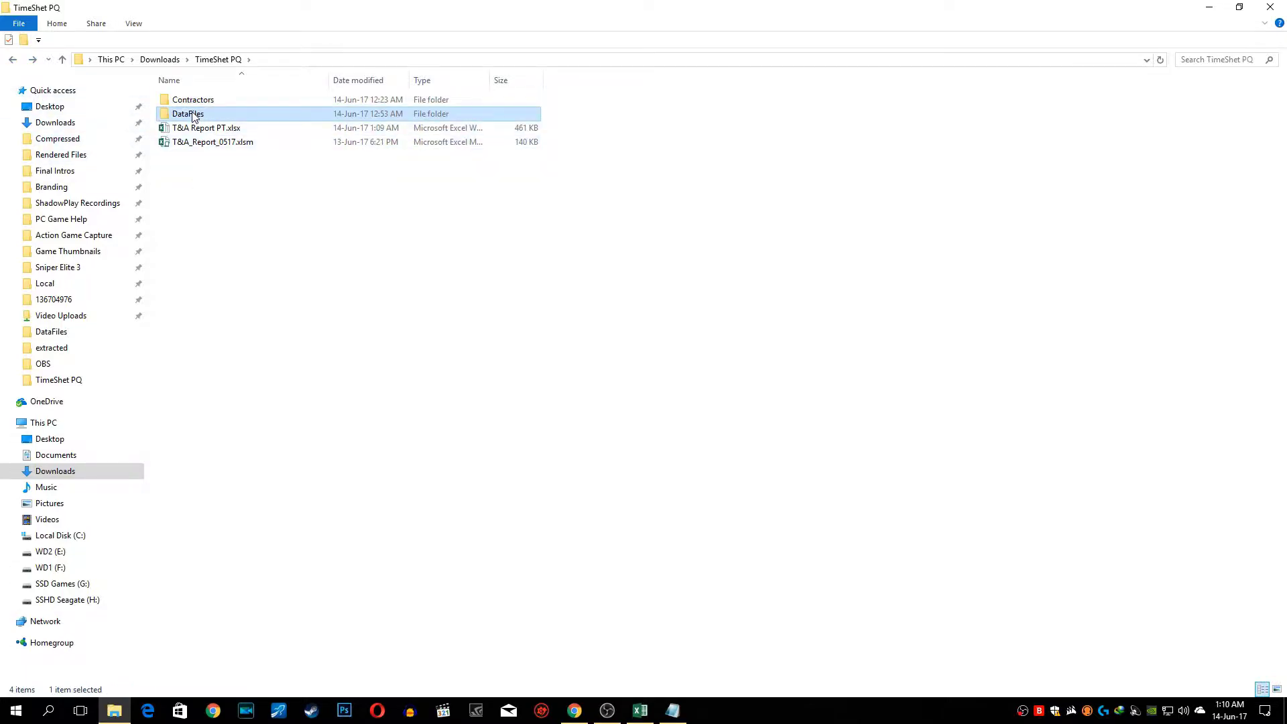
double_click(194, 115)
key("Delete")
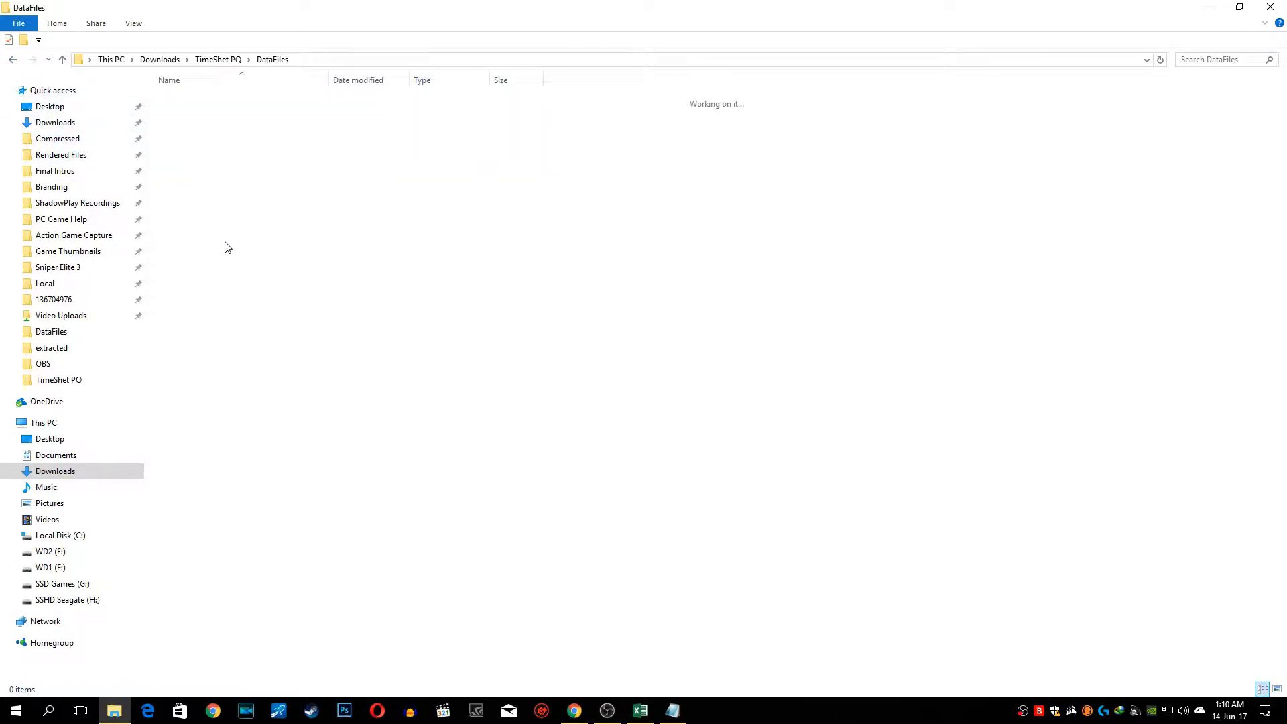
Refresh all queries and the pivot so the June data files load
key("alt+Tab")
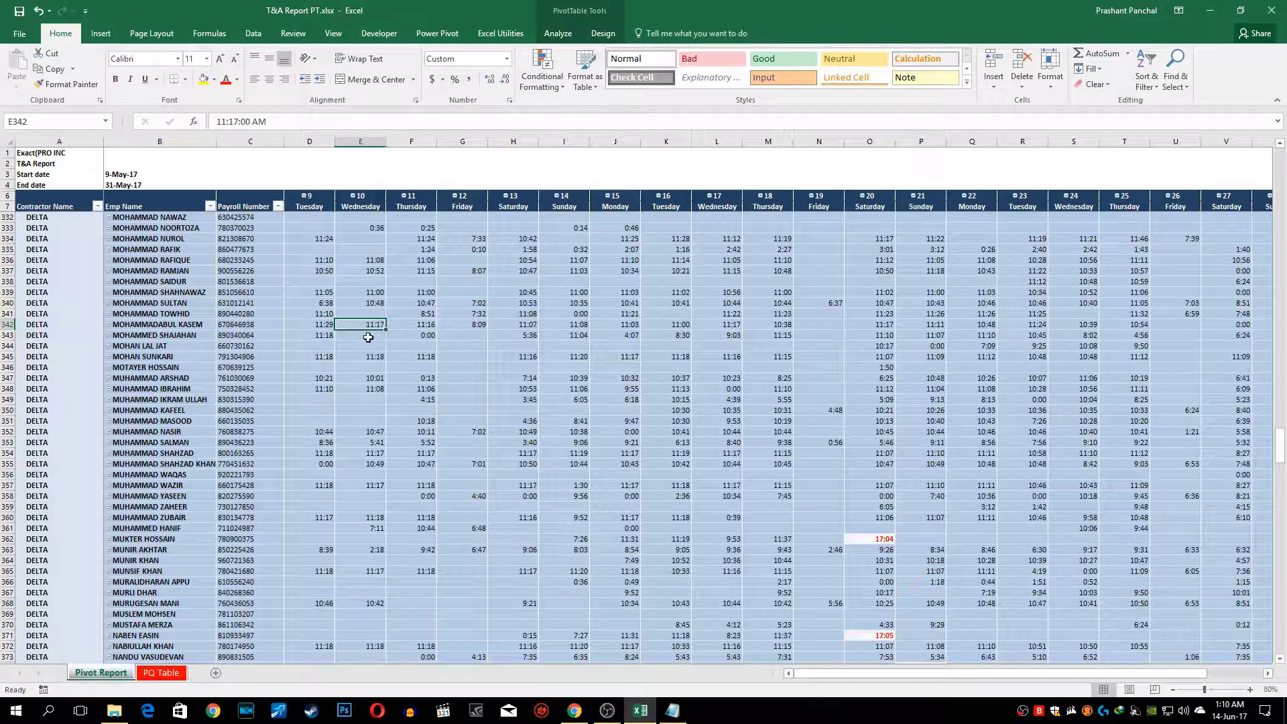
left_click(368, 337)
left_click(253, 34)
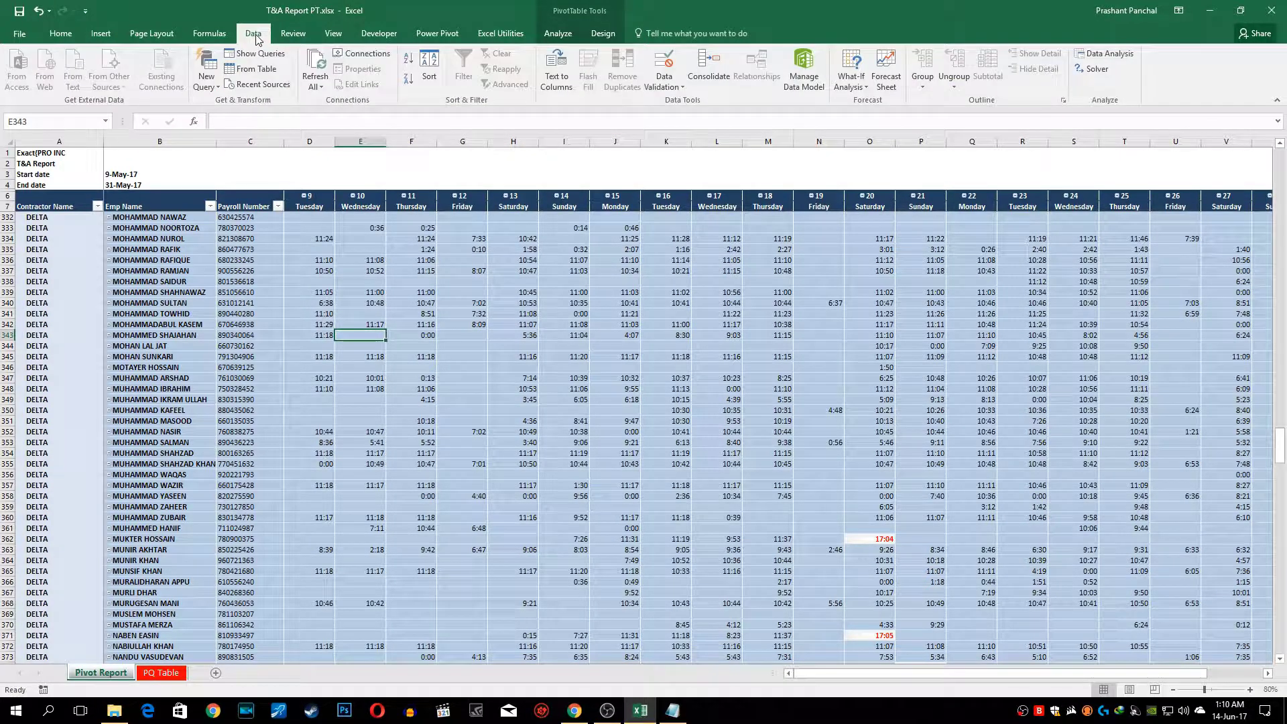
left_click(322, 88)
left_click(323, 105)
left_click(322, 87)
left_click(322, 105)
Check the End date formula in B4 now that dates run 1-Jun-17 to 9-Jun-17
left_click(271, 270)
left_click_drag(1276, 452, 1279, 194)
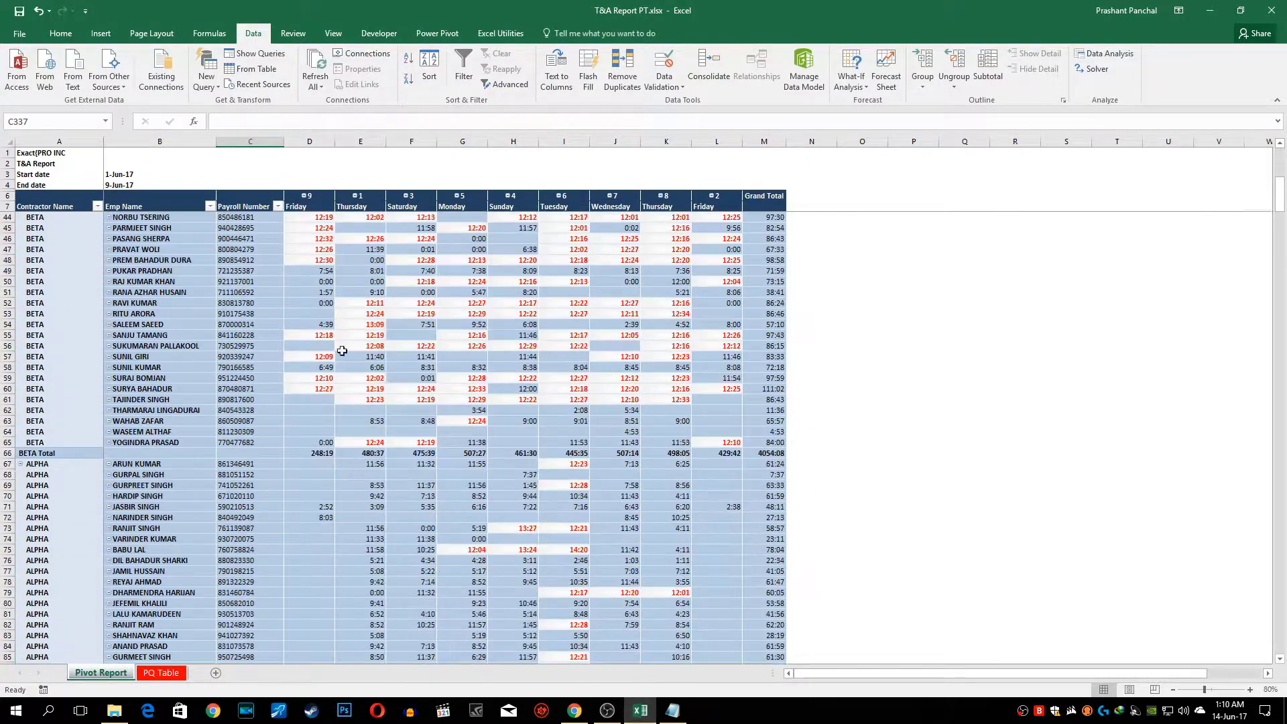
left_click(118, 185)
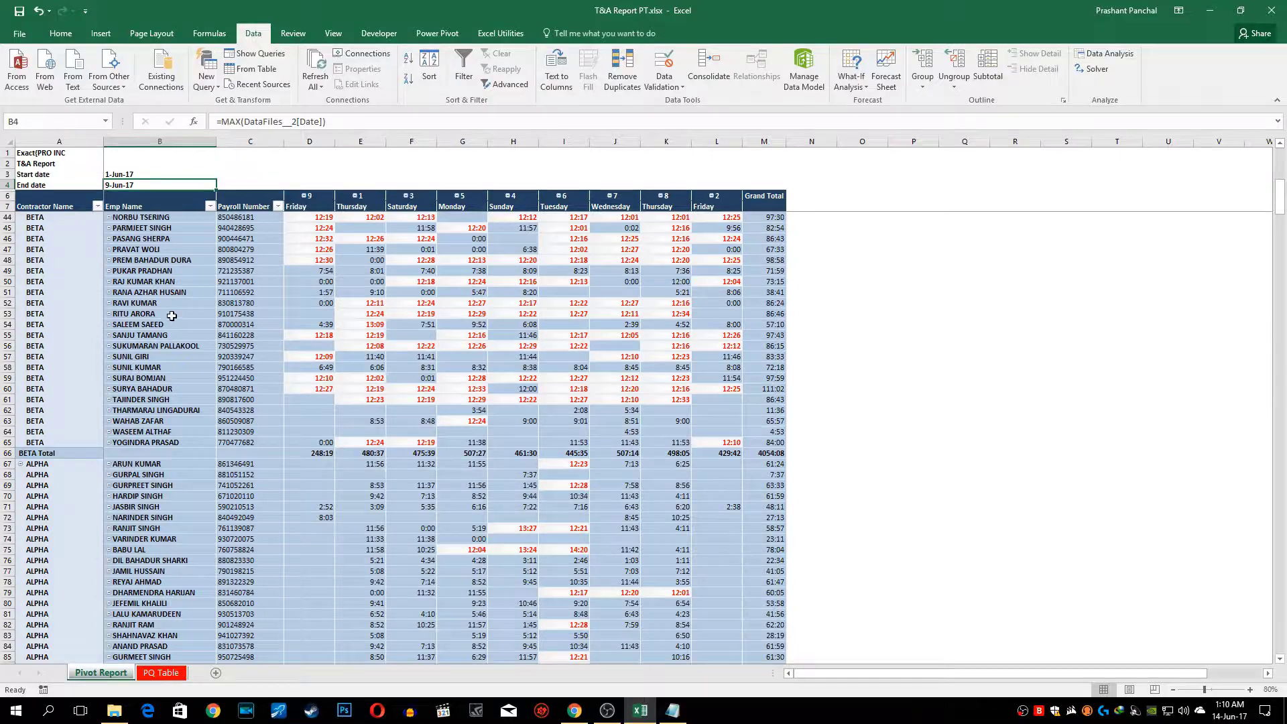
scroll(201, 345, "up", 12)
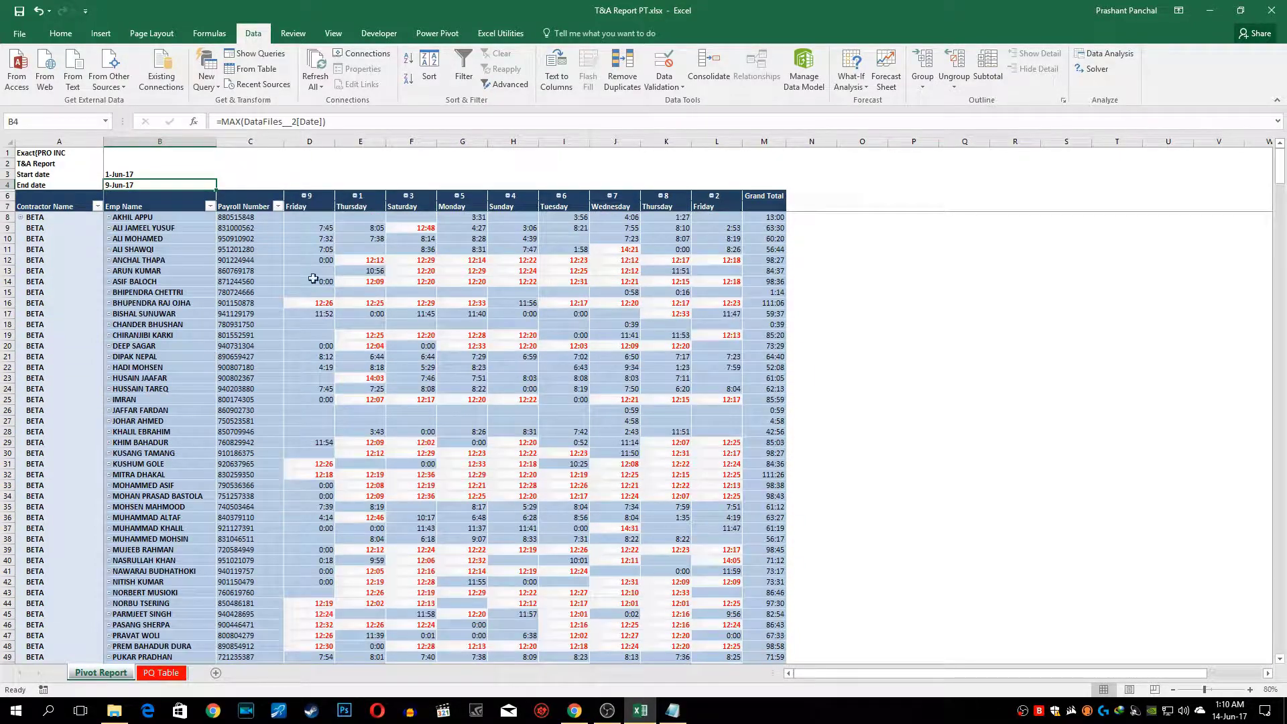
Sort the day field in D6 from smallest to largest
left_click(309, 196)
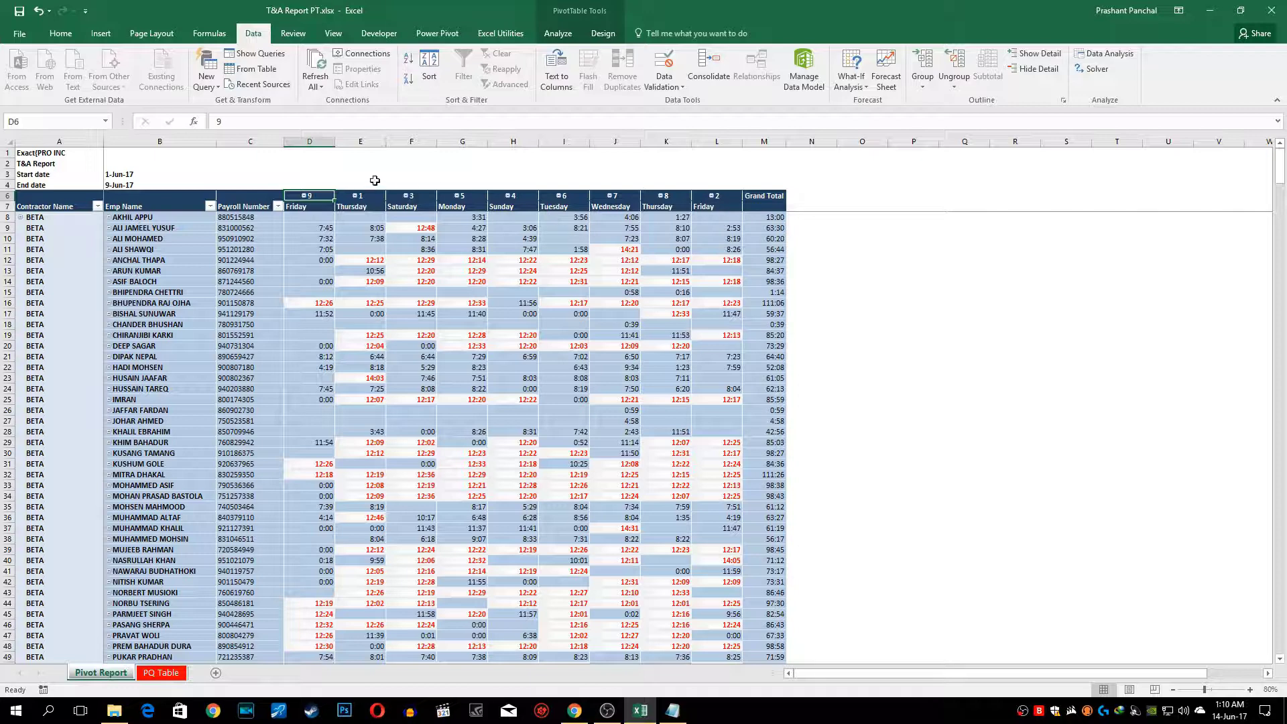
right_click(319, 200)
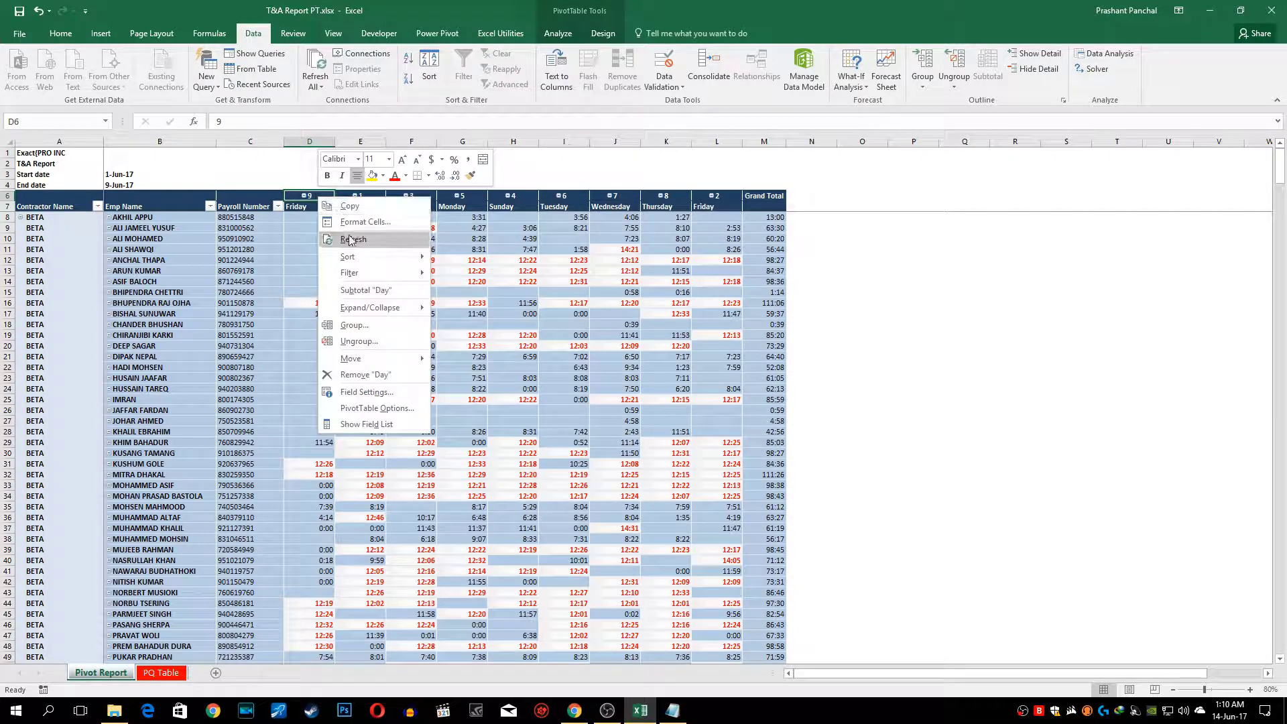
mouse_move(354, 259)
left_click(462, 258)
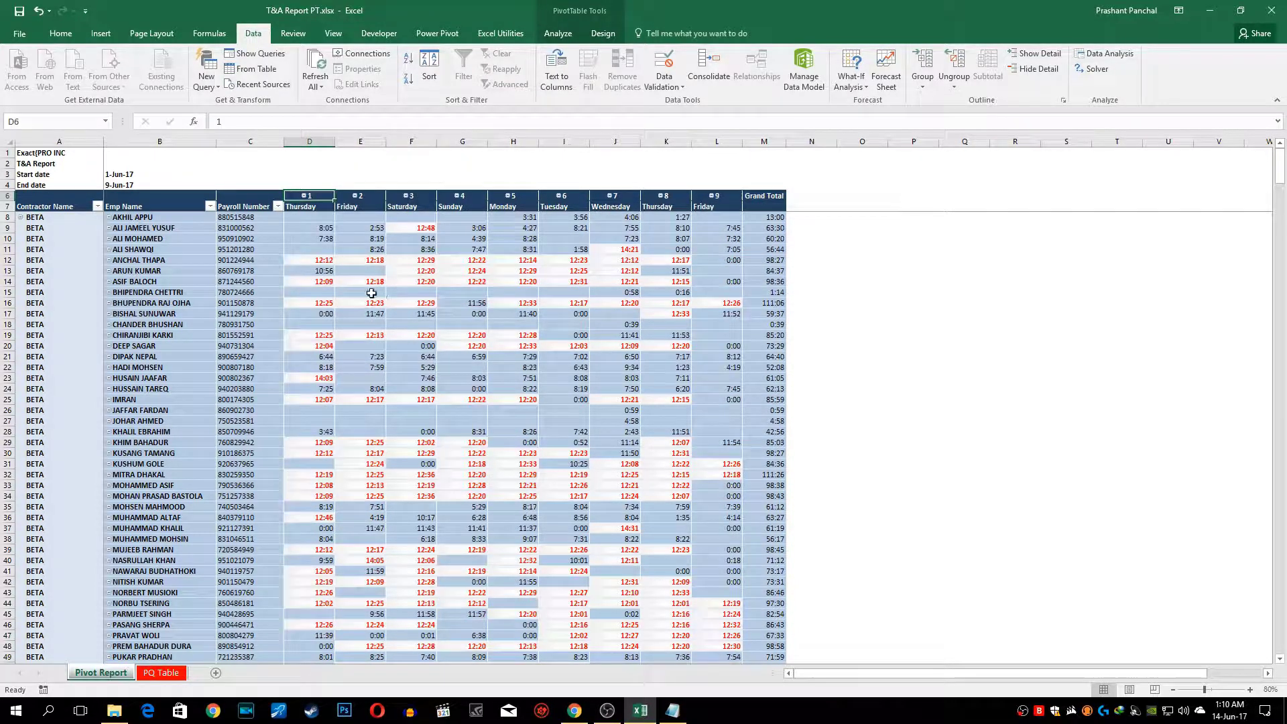
left_click(366, 303)
Scroll through the sorted pivot to review BETA Total 4054:08, ALPHA Total 5354:00 and Grand Total 9408:08
scroll(367, 343, "down", 20)
scroll(368, 343, "down", 6)
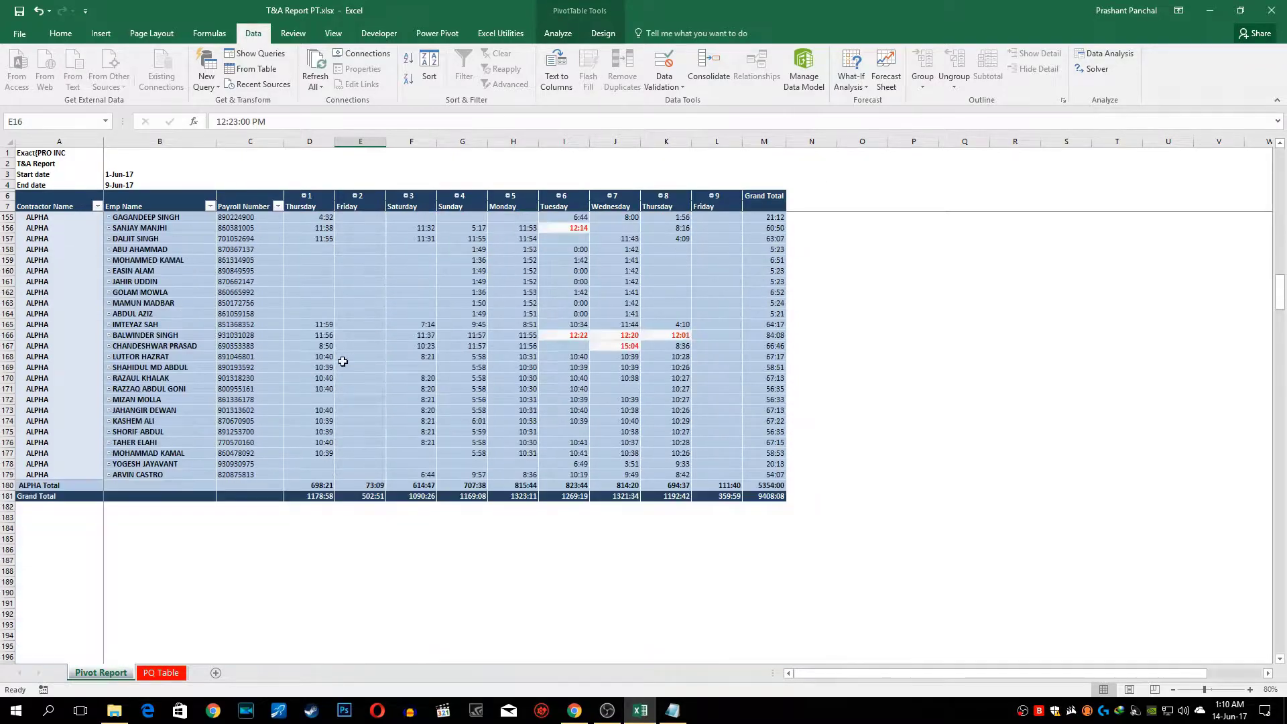
scroll(338, 359, "up", 4)
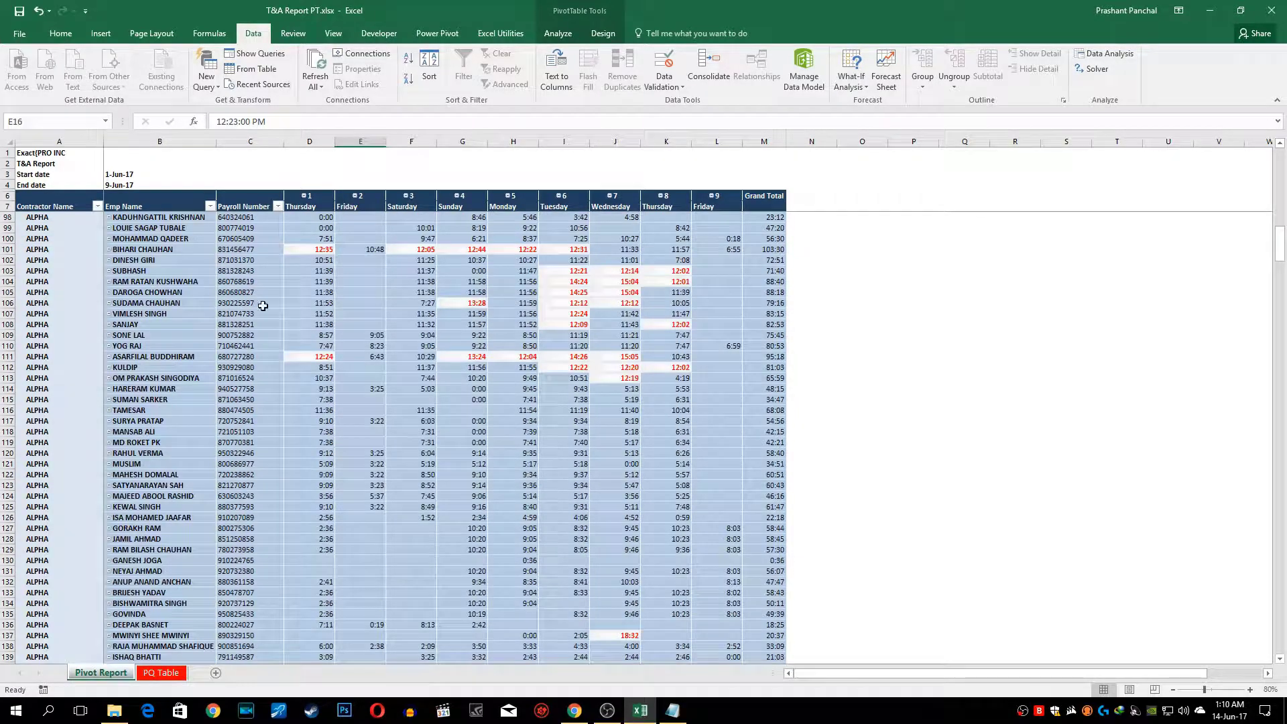
scroll(213, 354, "down", 8)
scroll(213, 355, "down", 2)
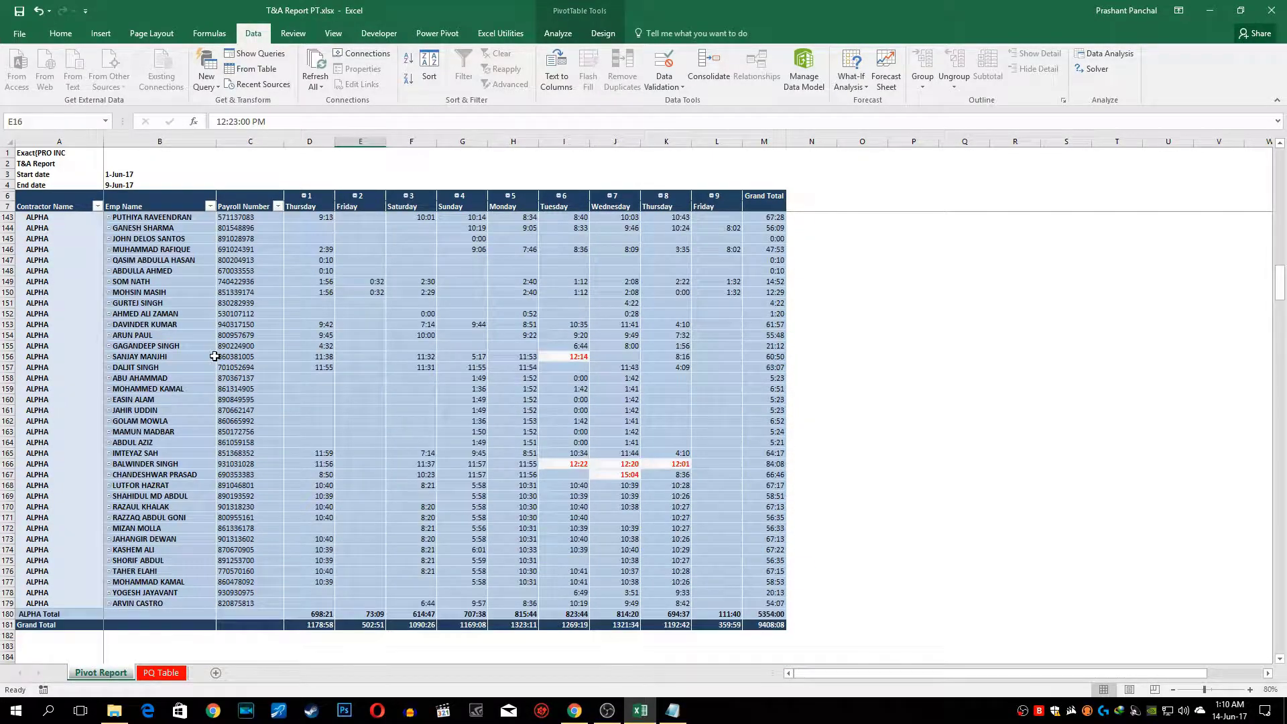
scroll(212, 355, "up", 17)
scroll(212, 355, "up", 9)
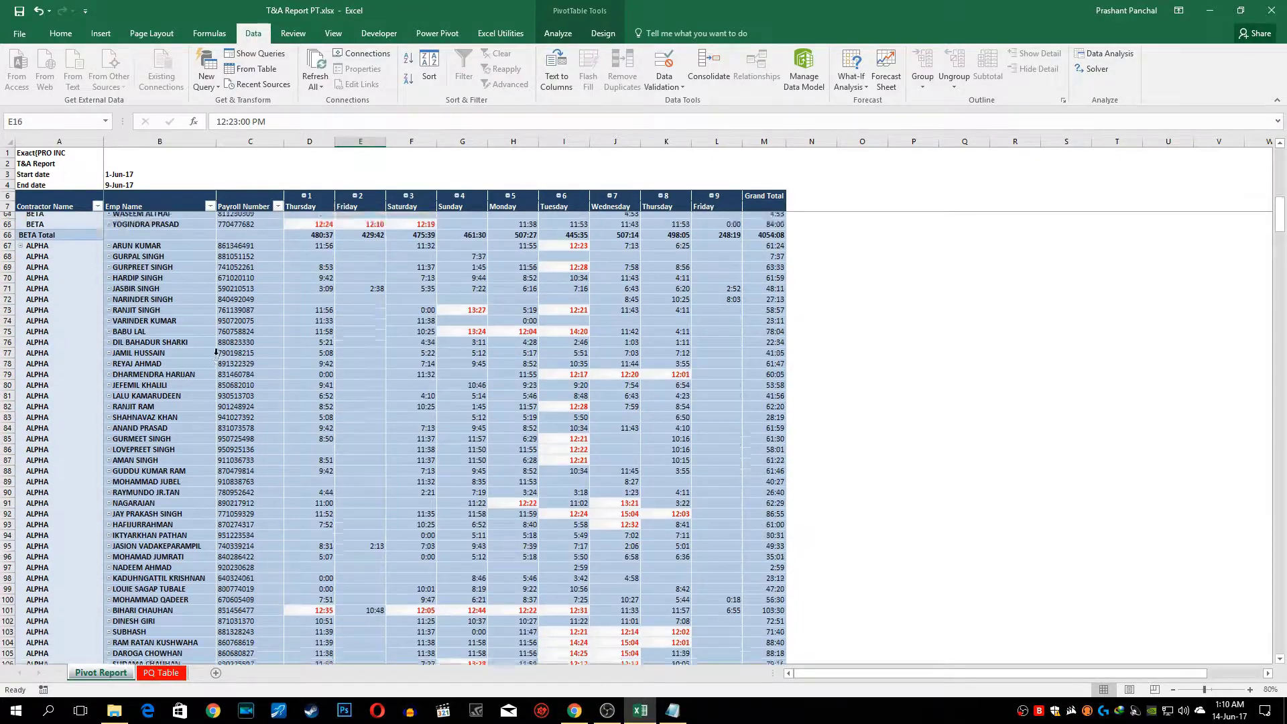
scroll(270, 361, "up", 4)
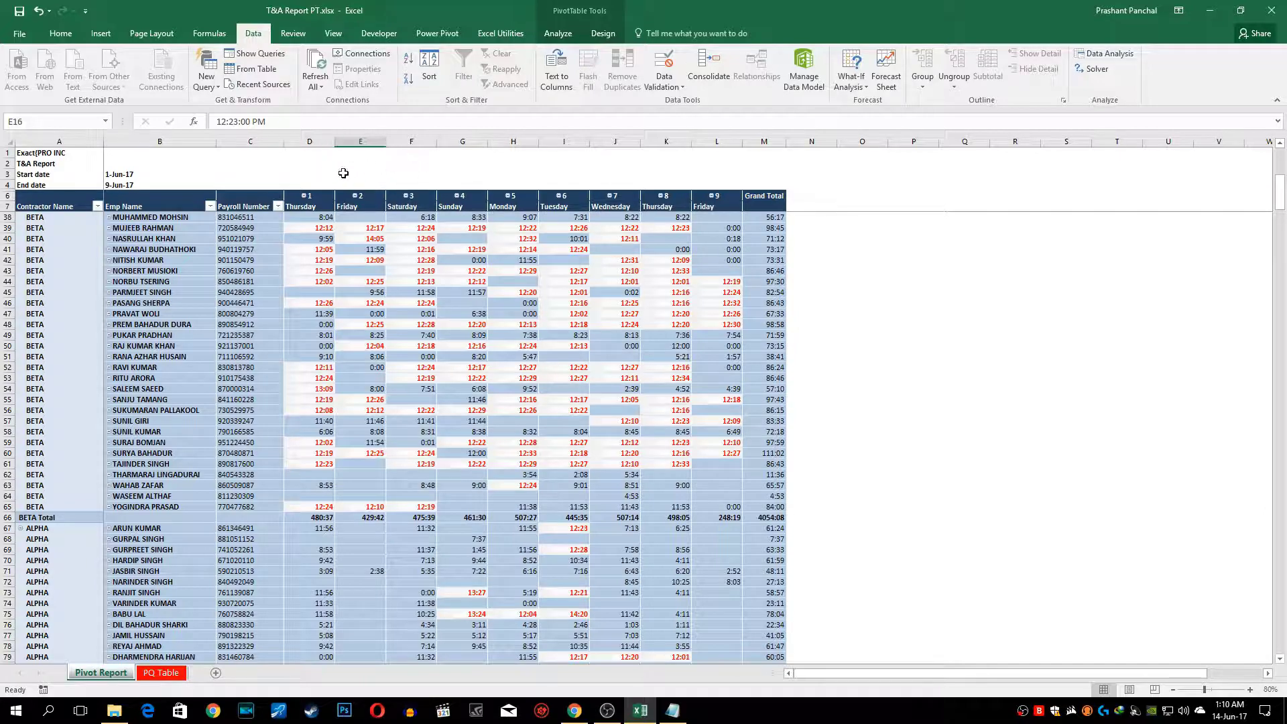
scroll(271, 400, "down", 10)
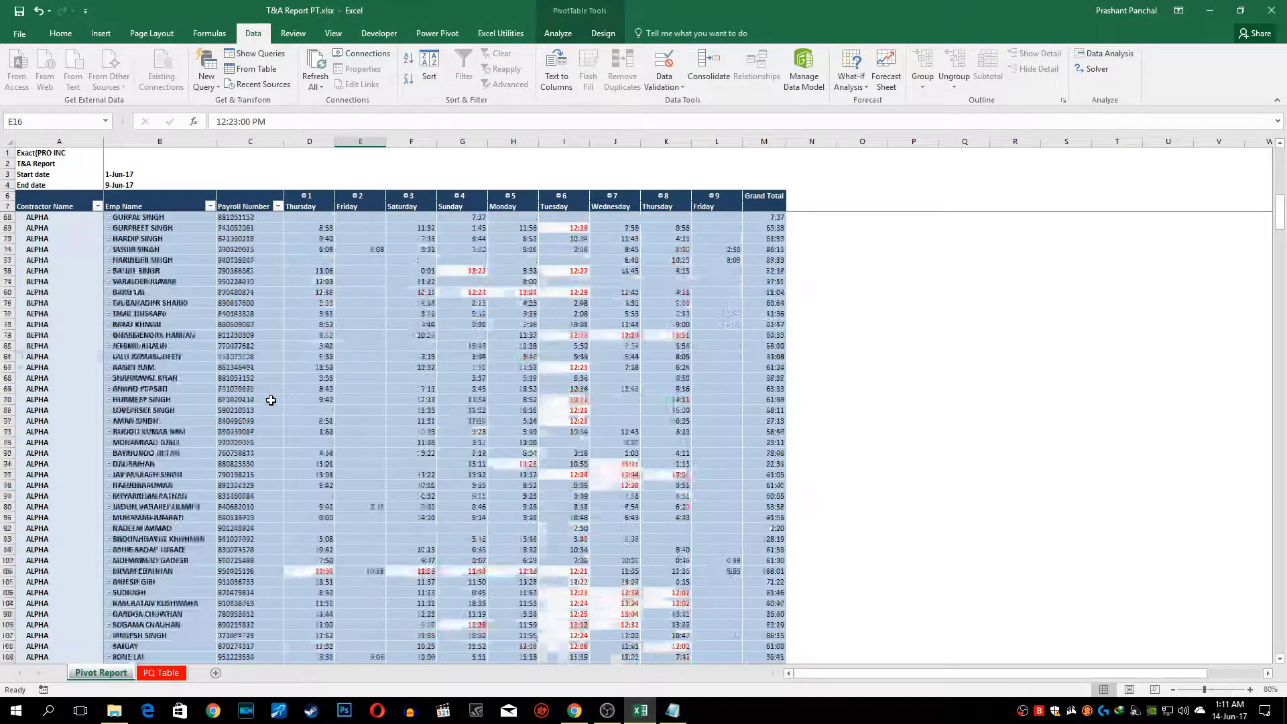
left_click(315, 356)
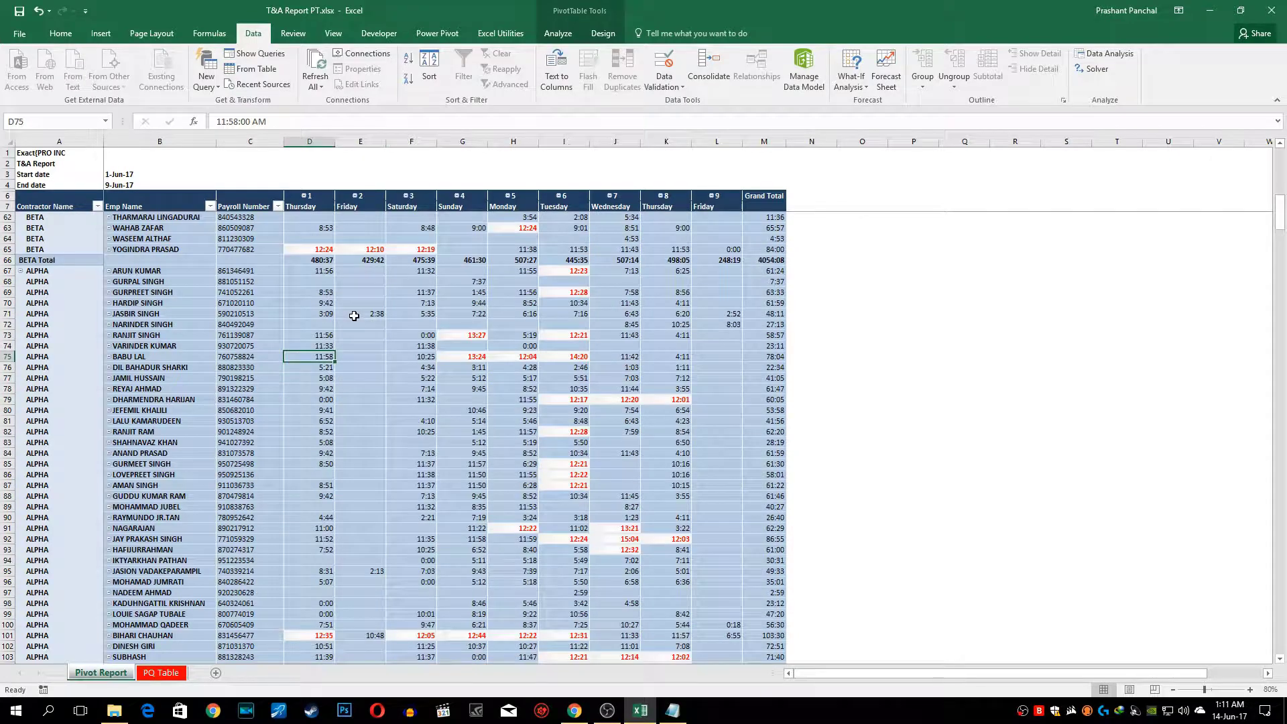
scroll(352, 322, "up", 16)
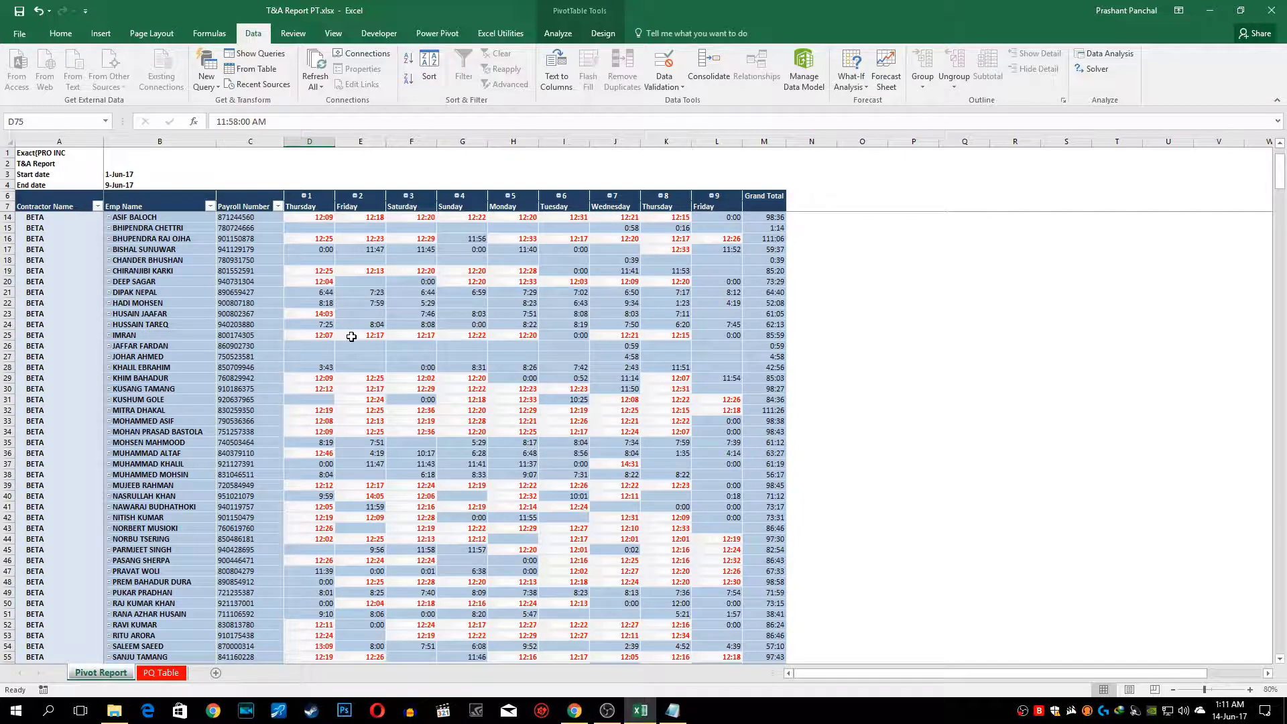
scroll(398, 388, "down", 11)
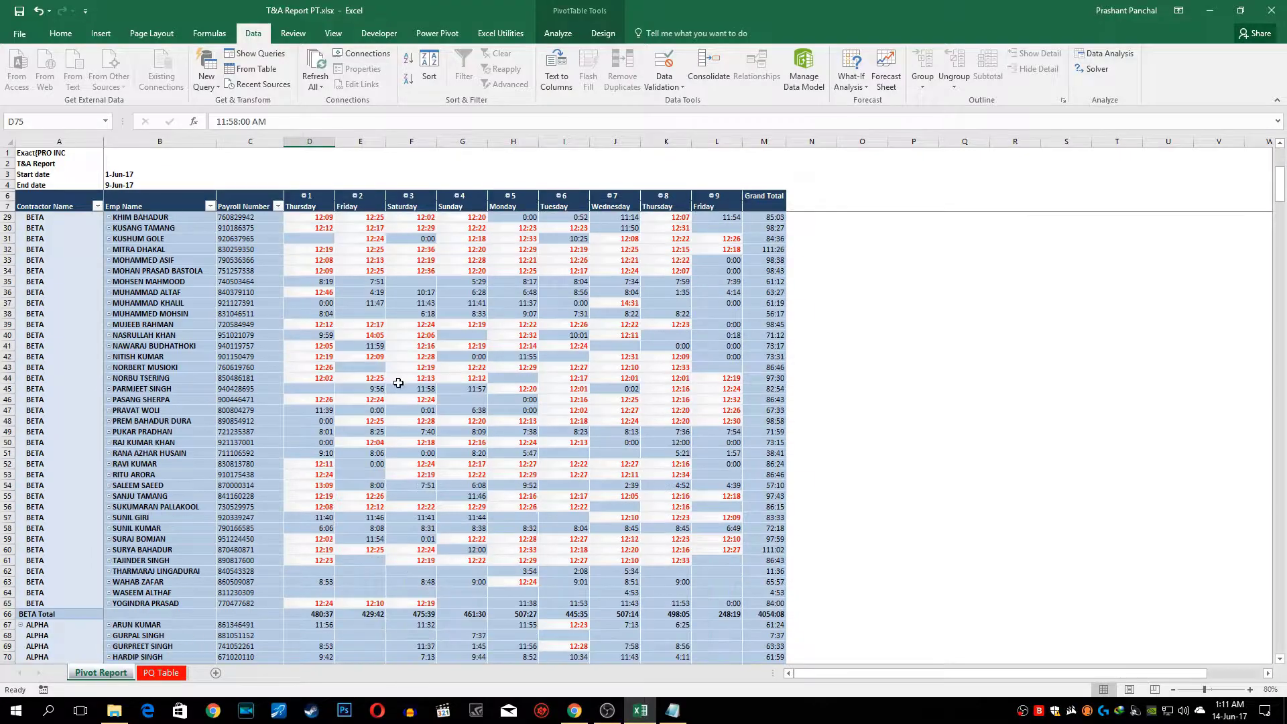
scroll(399, 389, "down", 5)
left_click(161, 672)
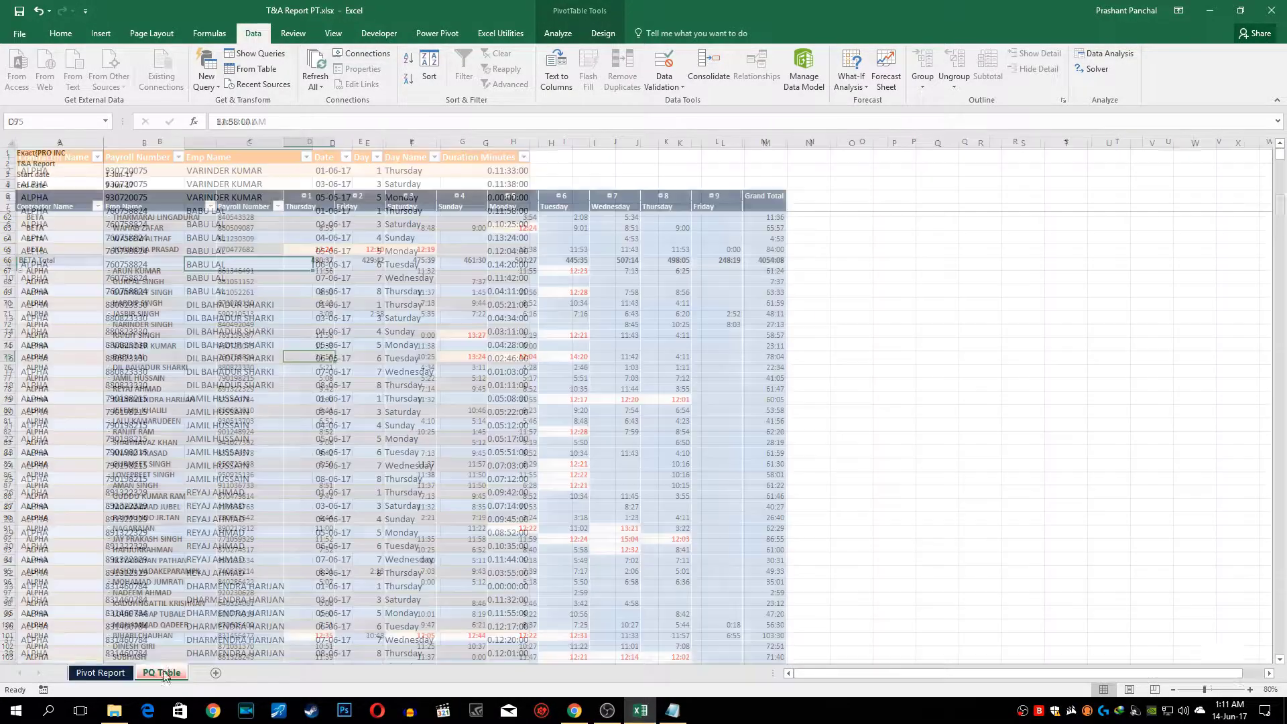
left_click(101, 673)
scroll(332, 373, "down", 10)
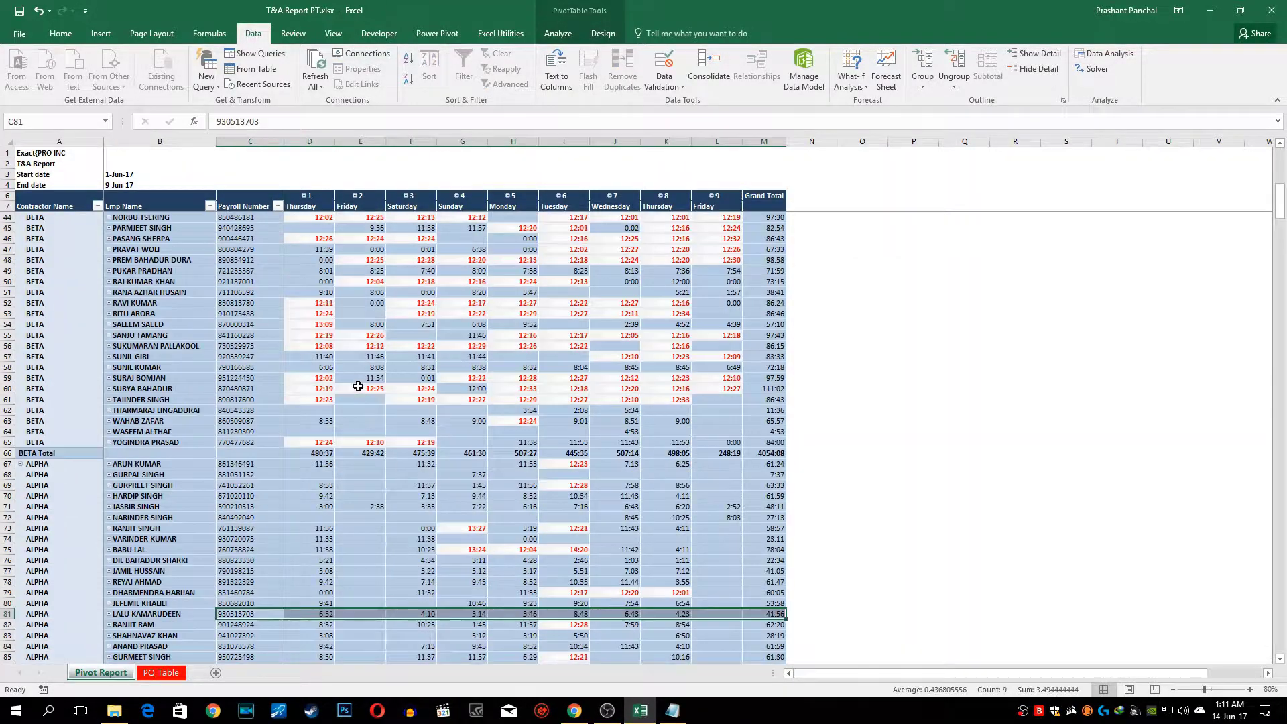
left_click(332, 372)
scroll(332, 372, "up", 8)
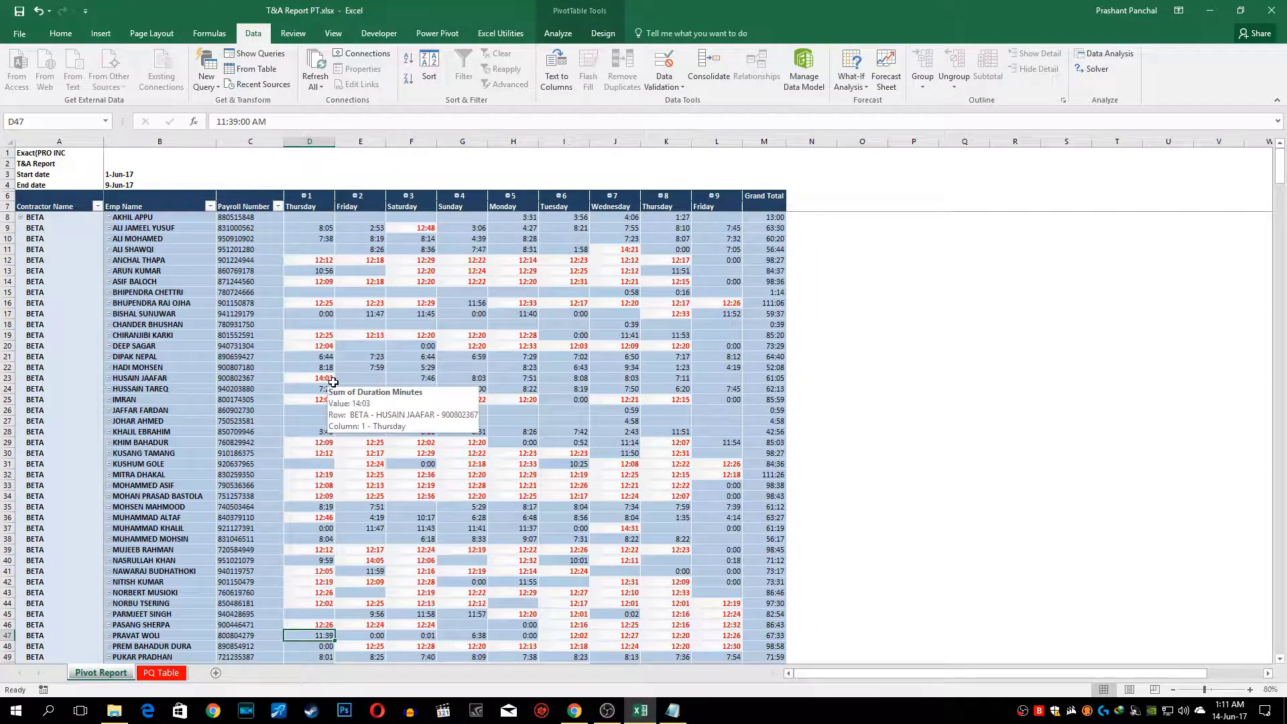